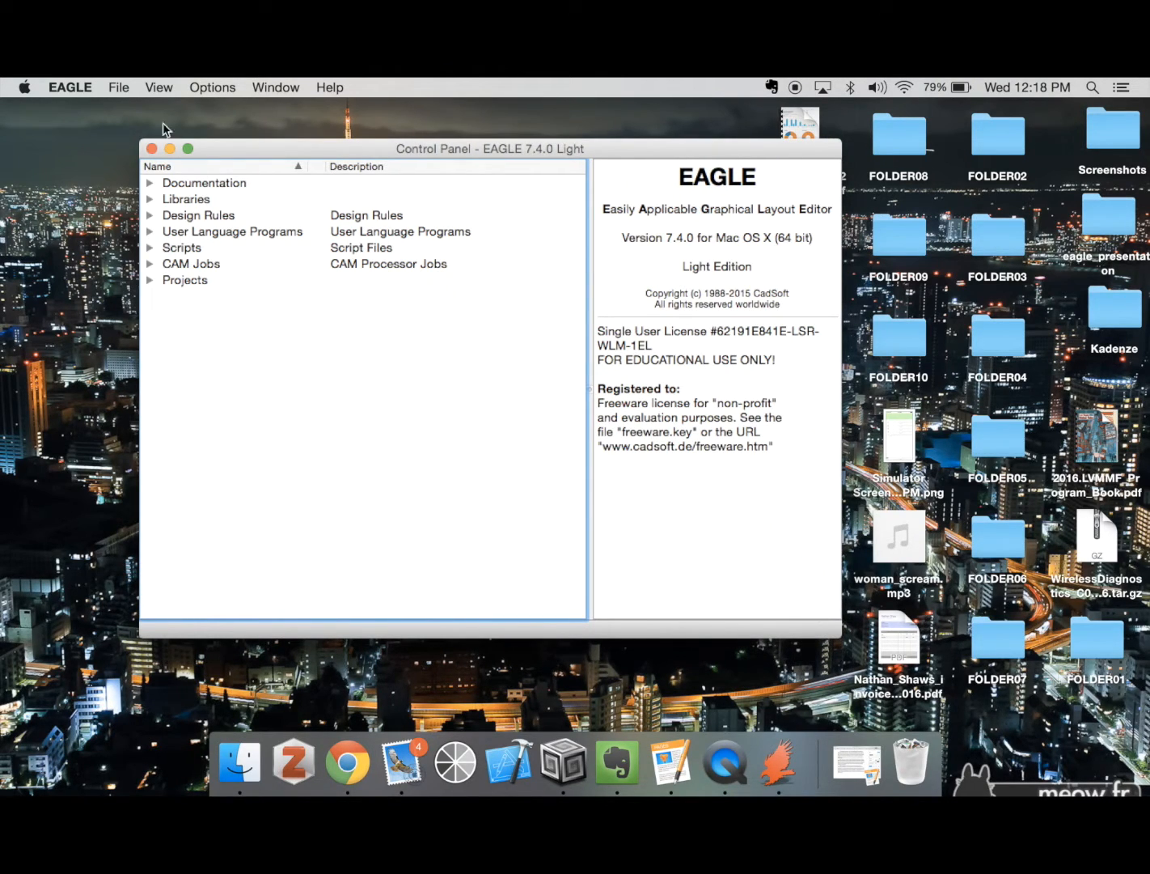
- Create a new project named example
click(127, 88)
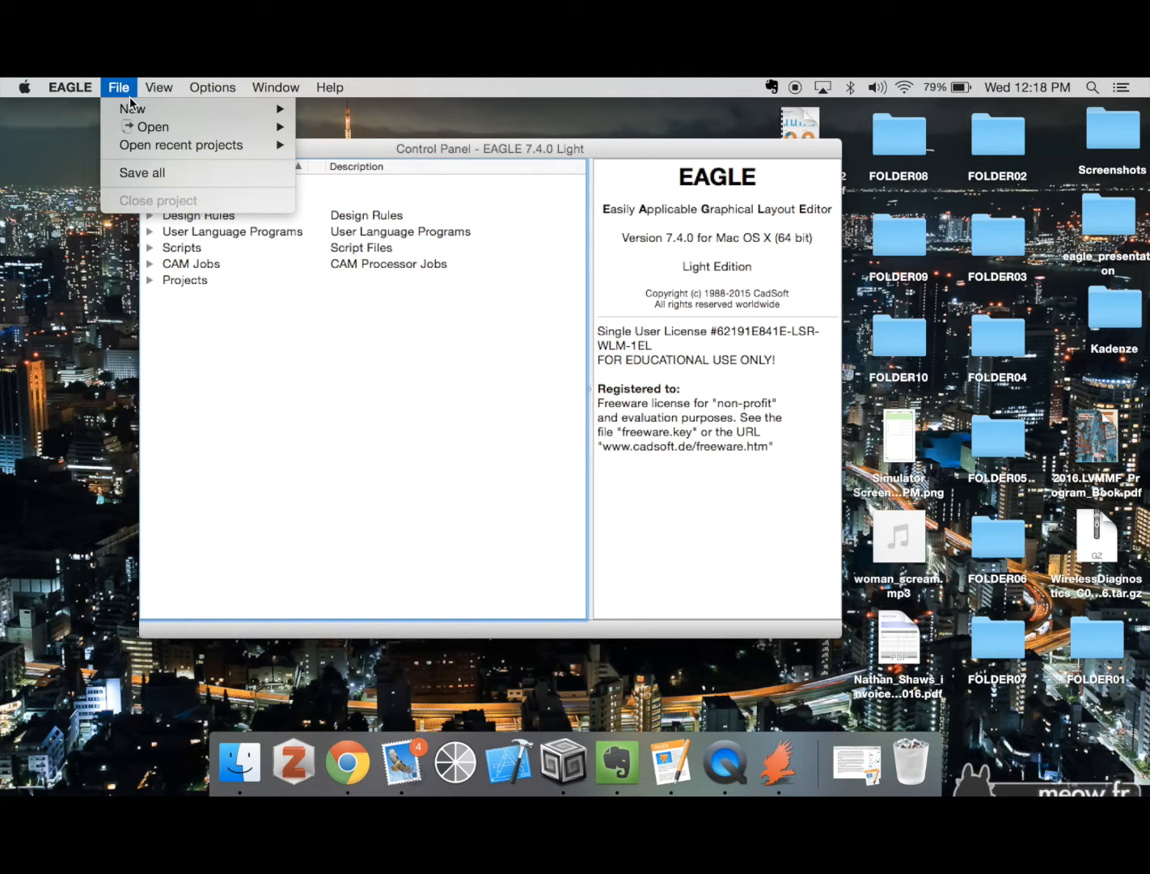
mouse_move(132, 114)
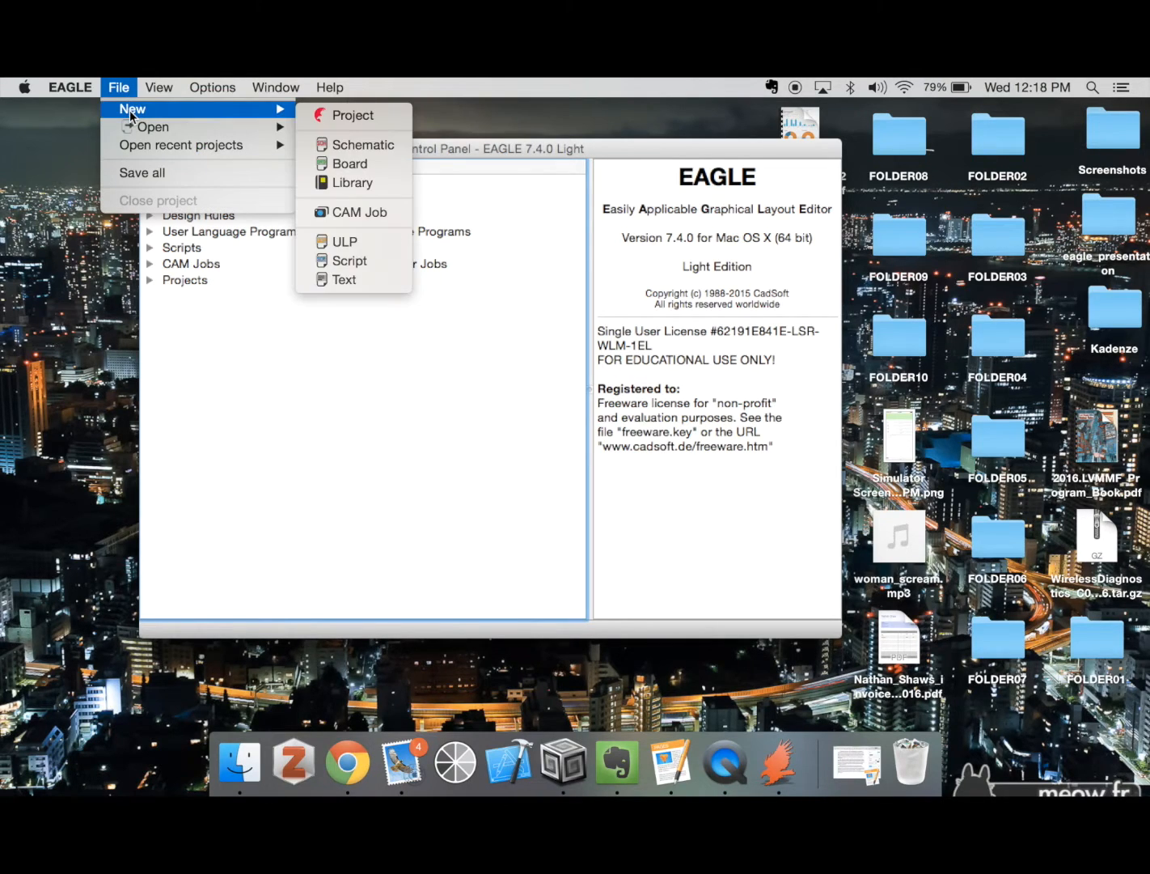
click(330, 118)
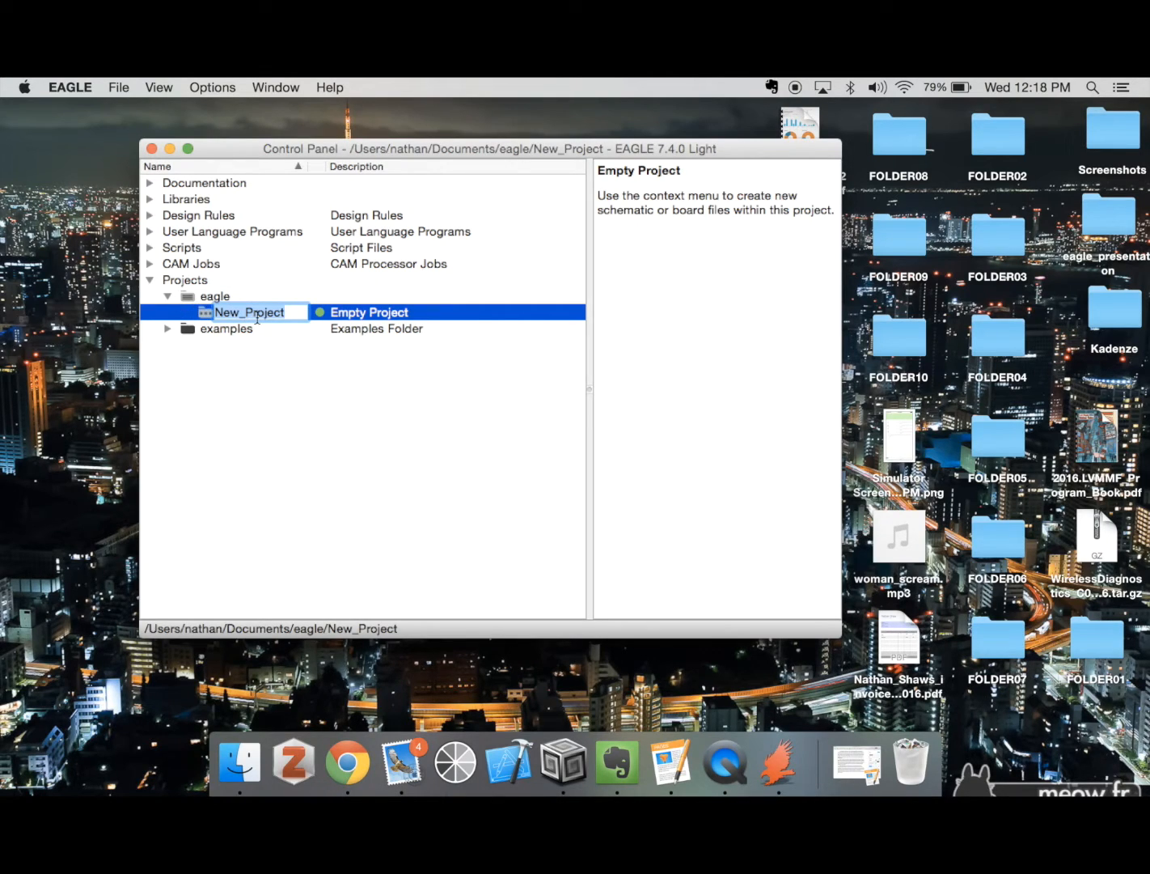
text(example)
key(Return)
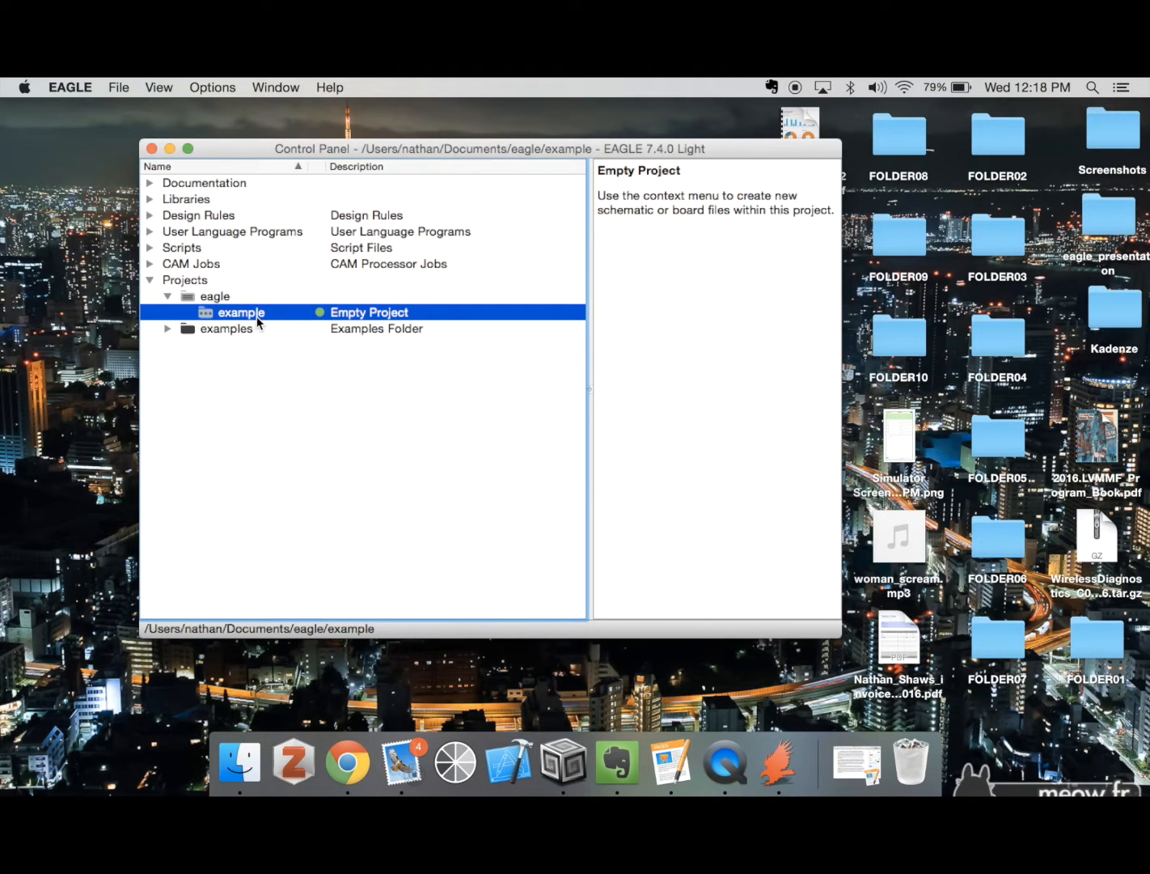
right_click(250, 320)
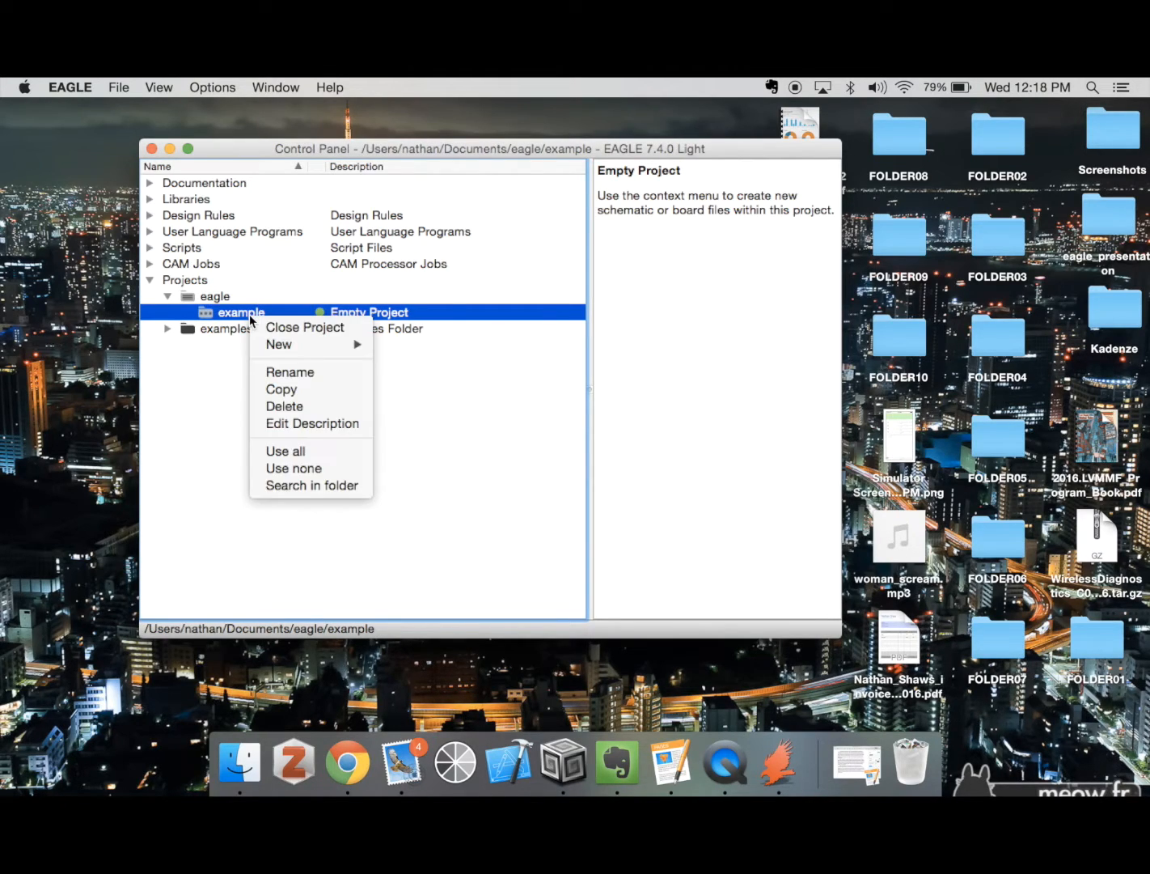
mouse_move(292, 344)
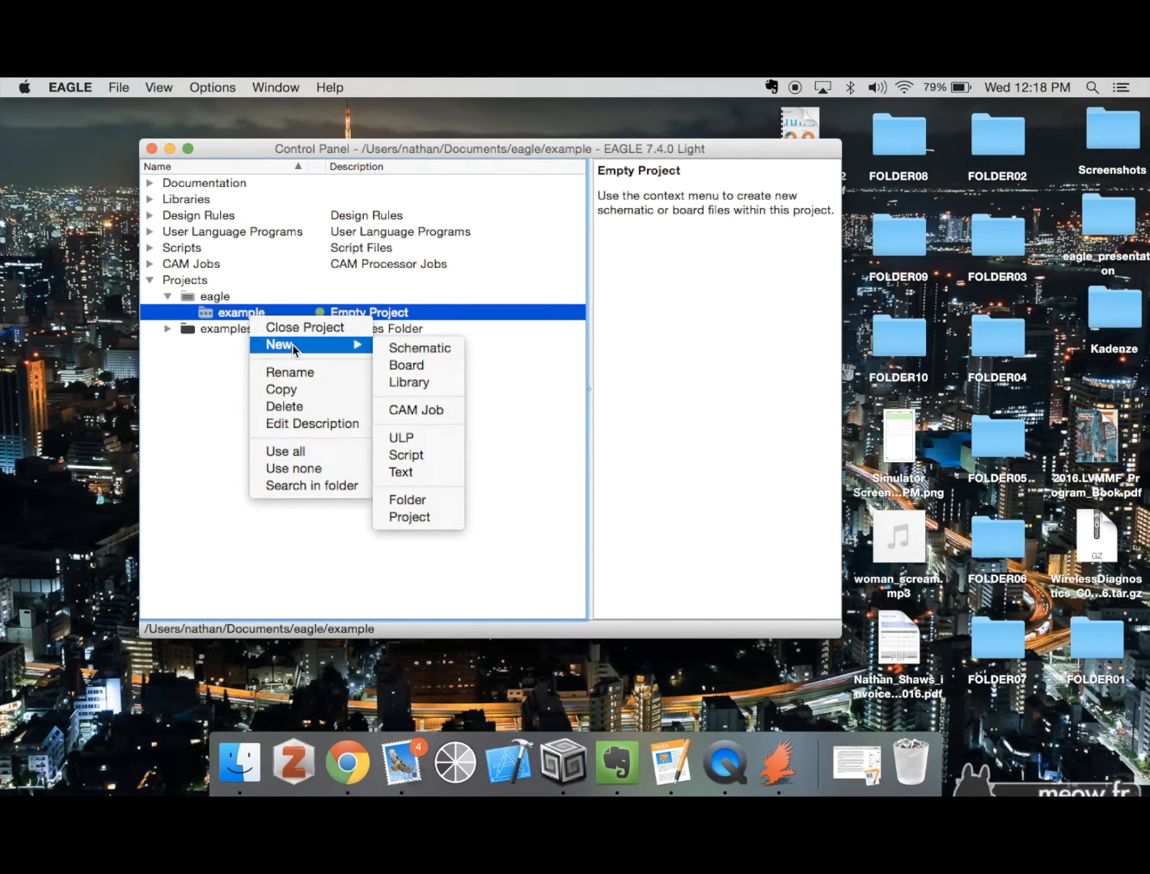
click(215, 309)
- Create a new schematic in the example project and enlarge its window to fill the screen
click(118, 88)
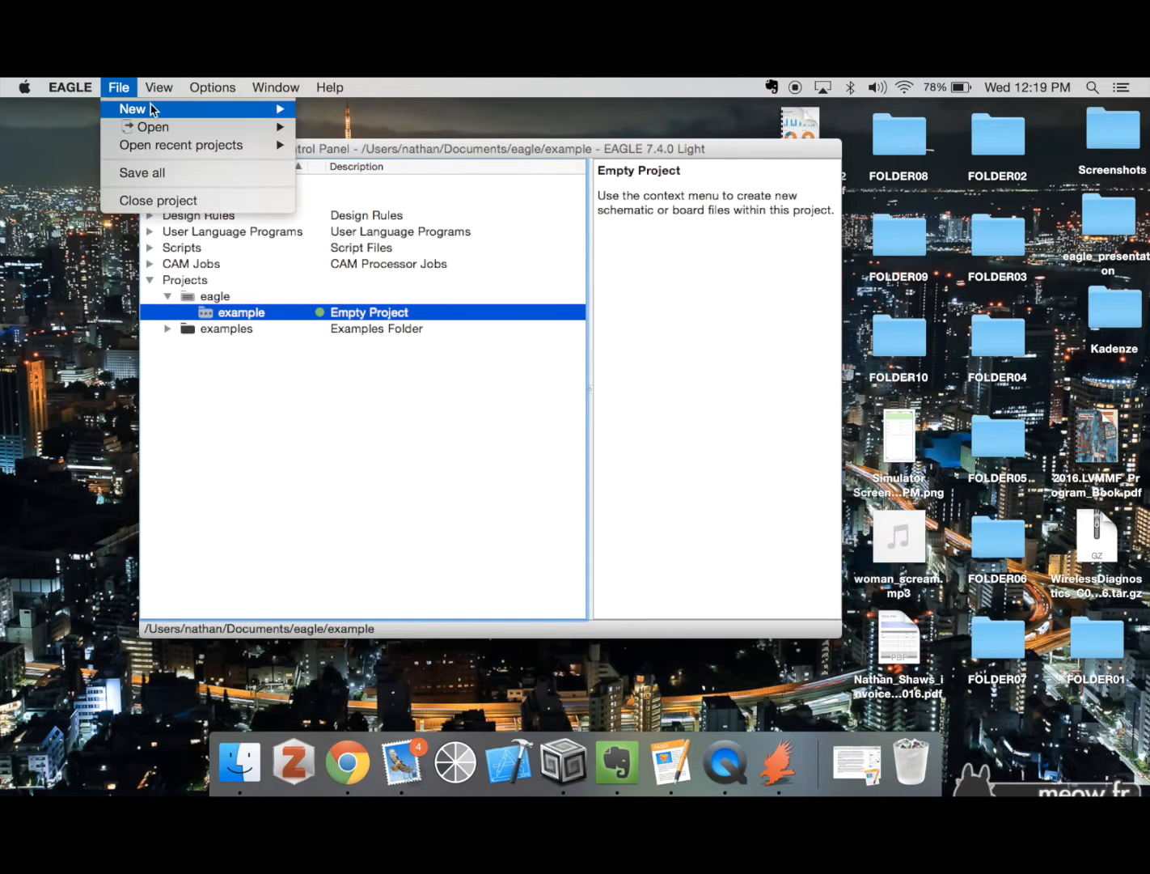
mouse_move(225, 110)
click(363, 145)
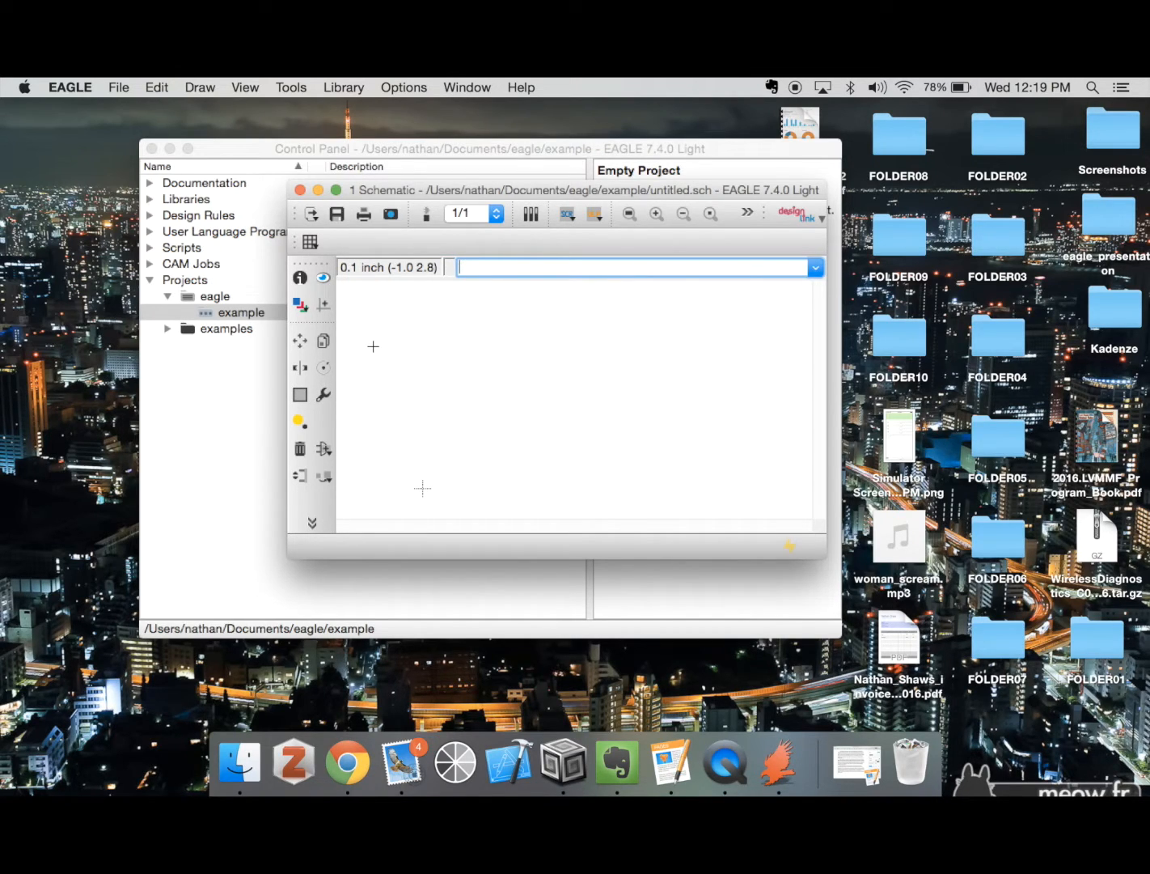
click(336, 191)
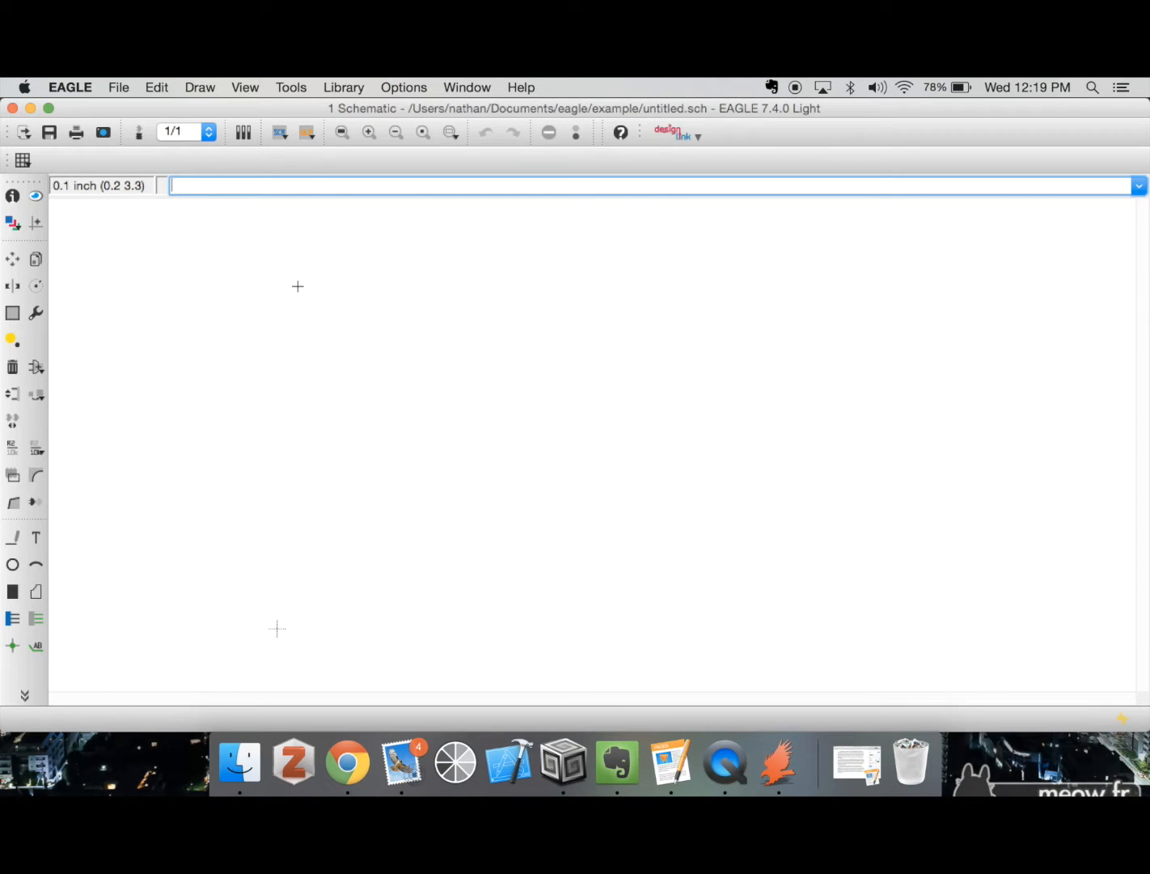
- Turn on the schematic's grid display and set the grid style to dots
click(24, 160)
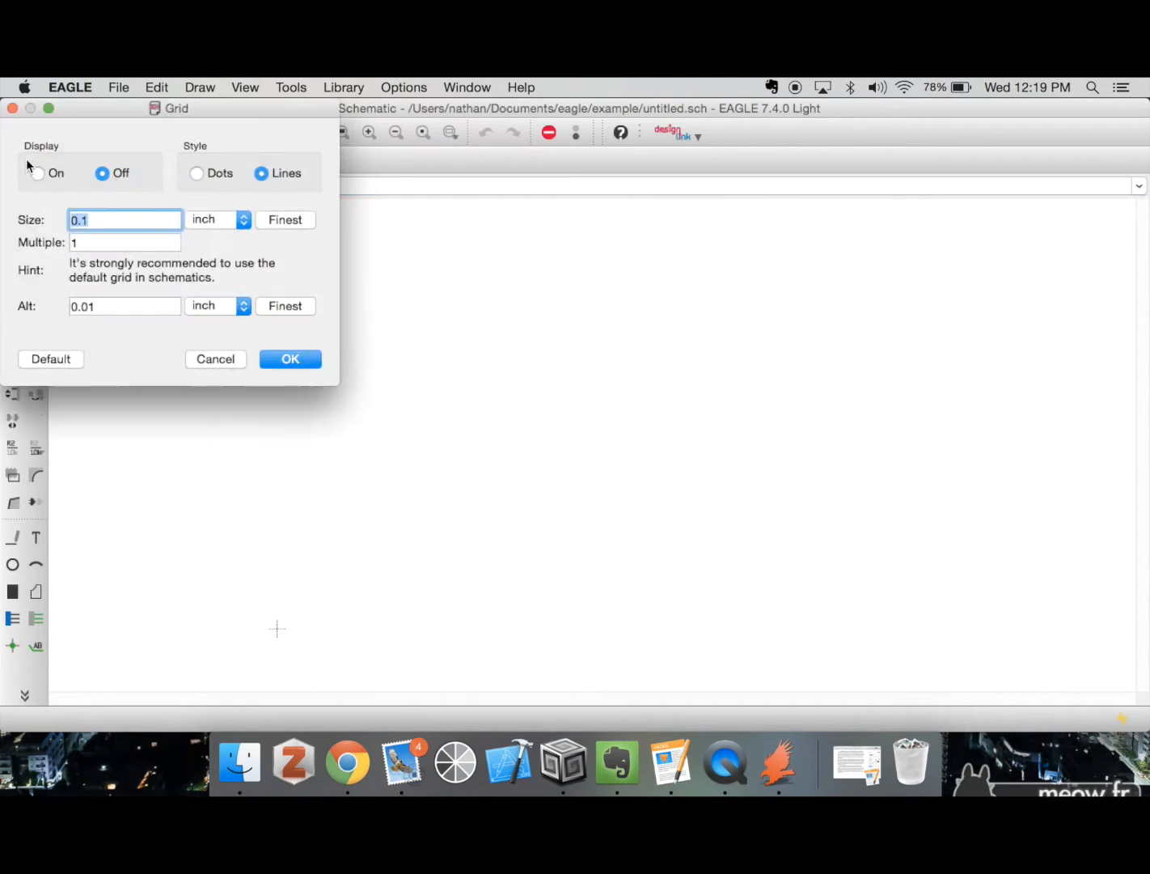
drag(229, 104, 266, 125)
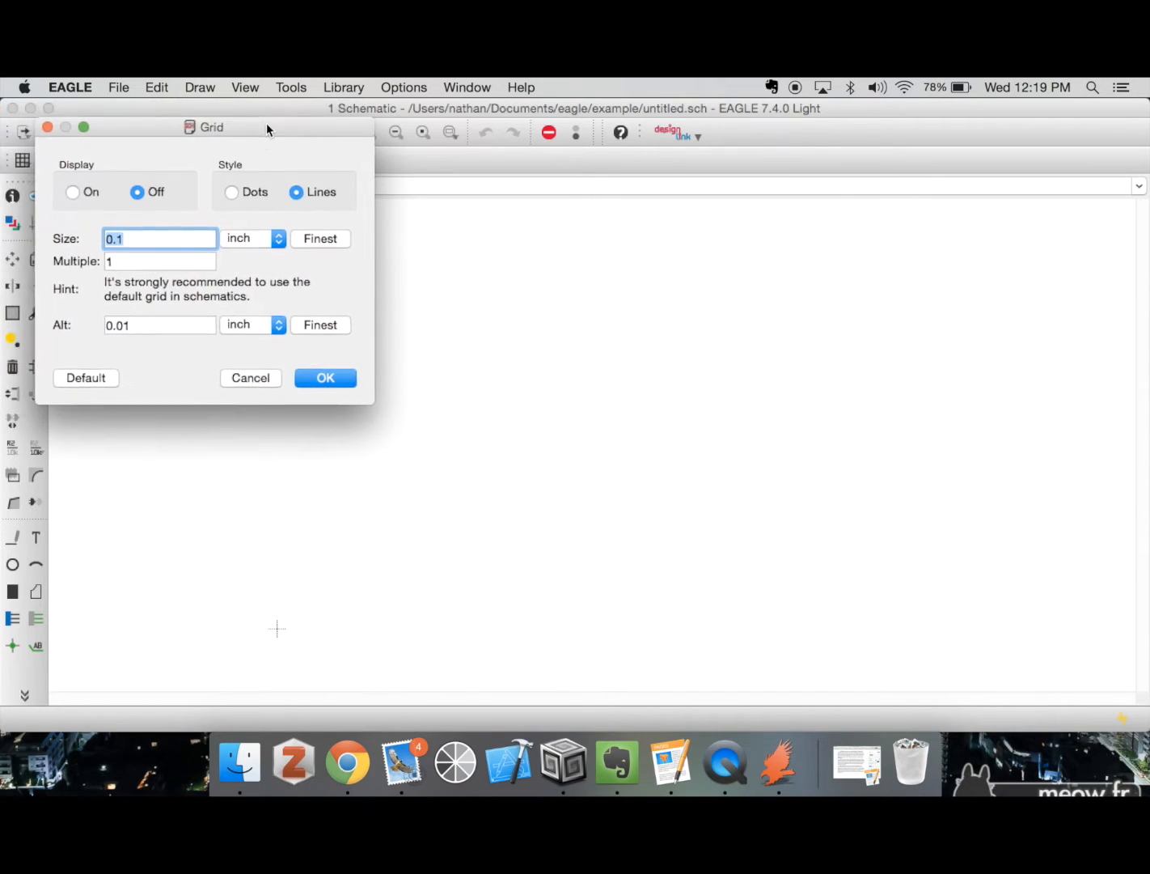
click(234, 195)
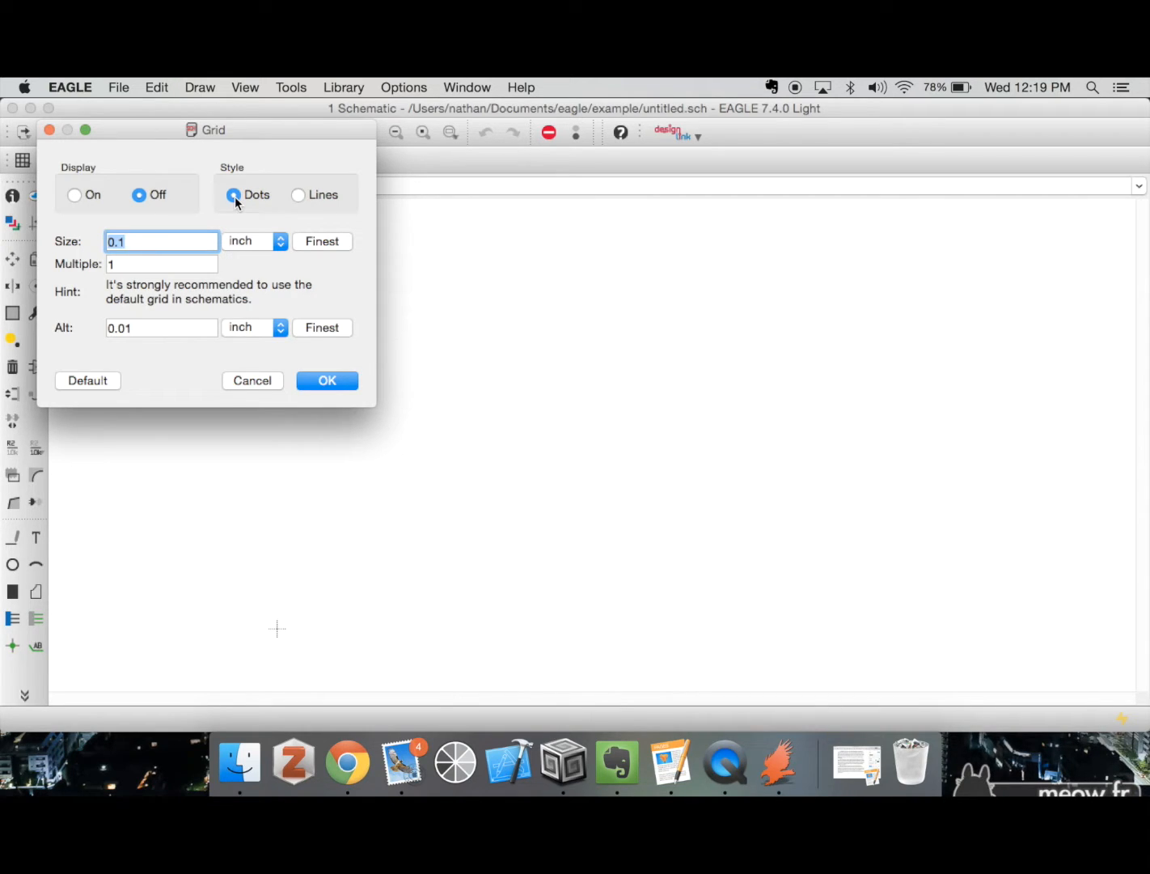
click(75, 196)
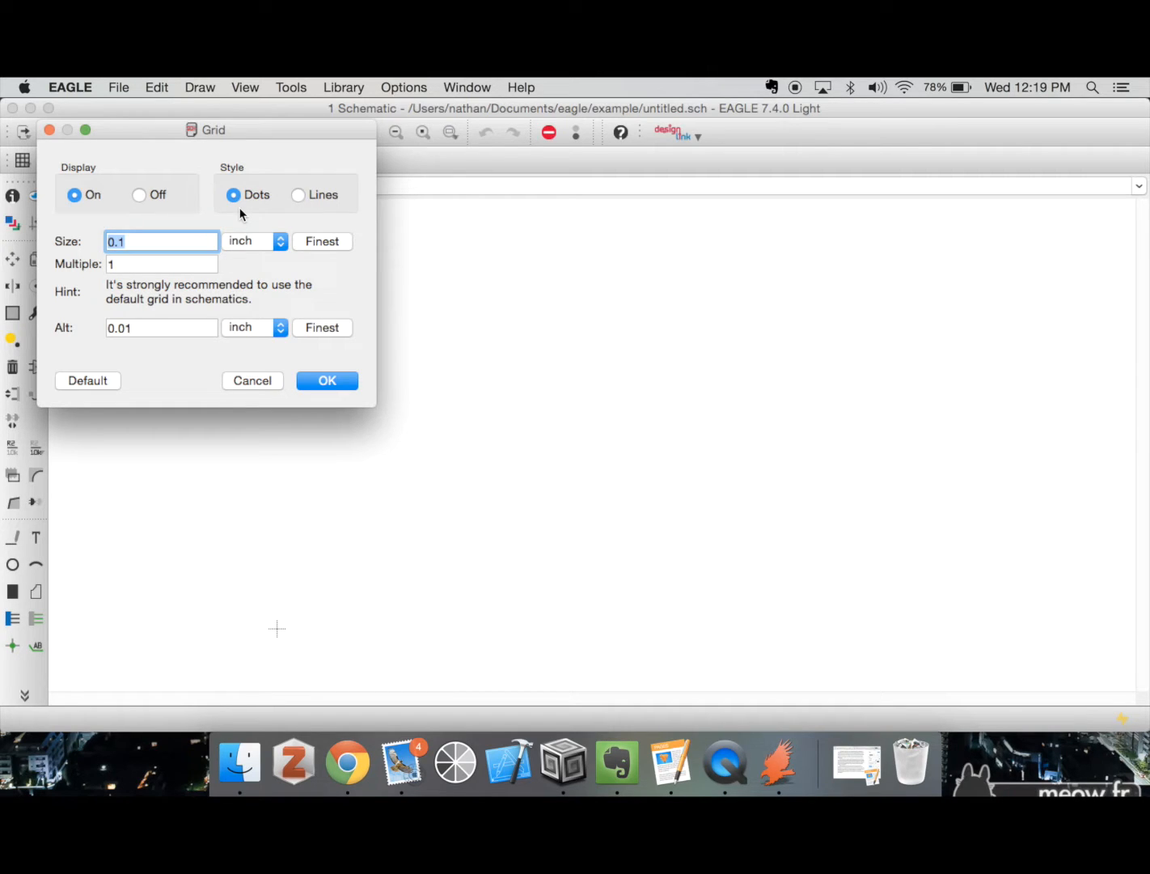
key(Return)
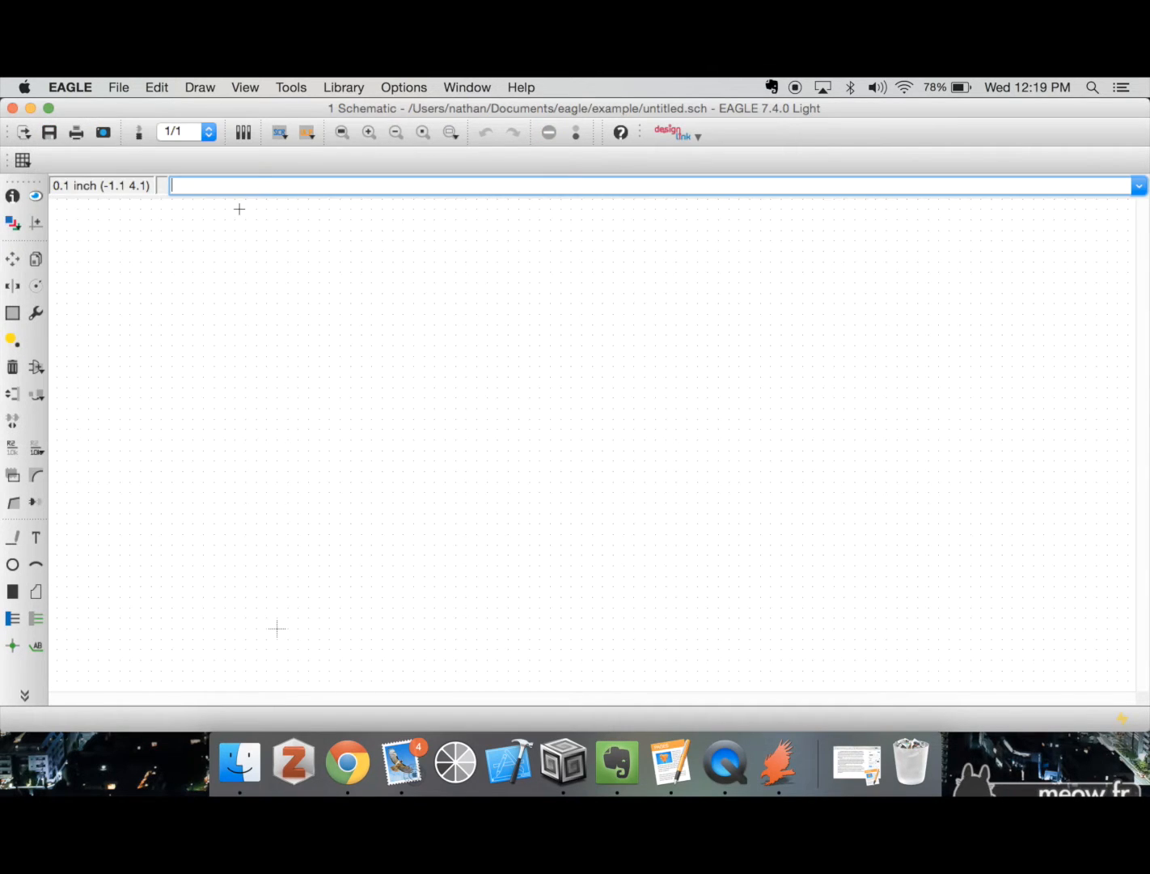
click(368, 133)
scroll(382, 264, up, 2)
scroll(382, 265, left, 2)
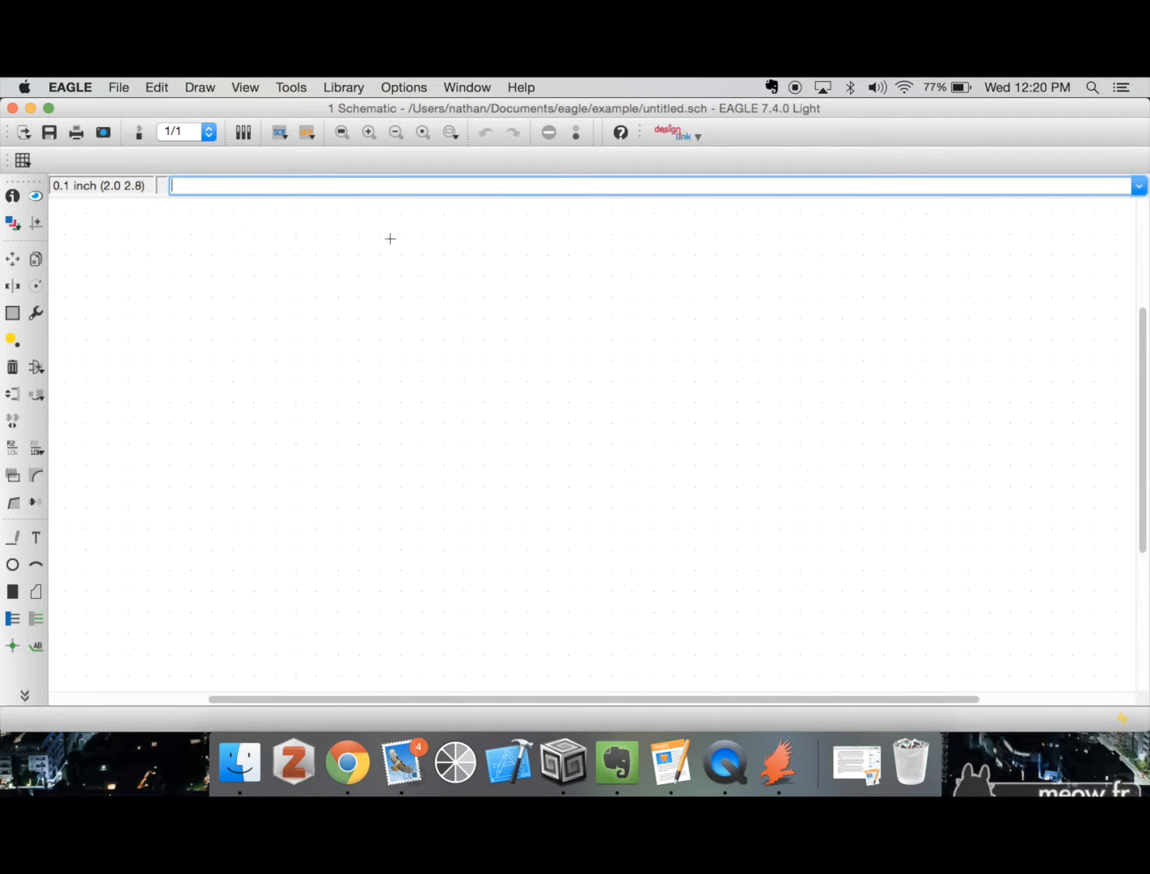
click(393, 132)
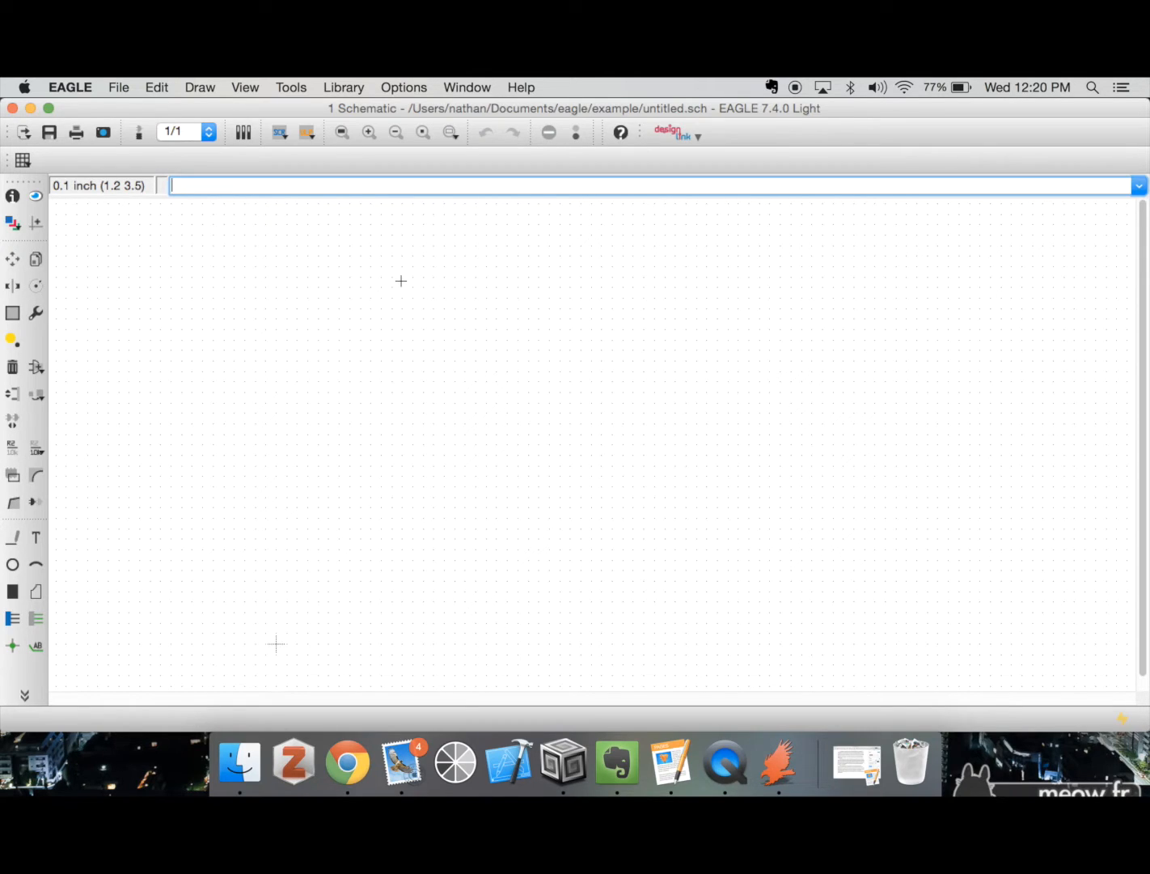
- Review the part libraries available for adding components, including SparkFun-Aesthetics and Molex_Batch_1, without adding a part
text(add)
key(Return)
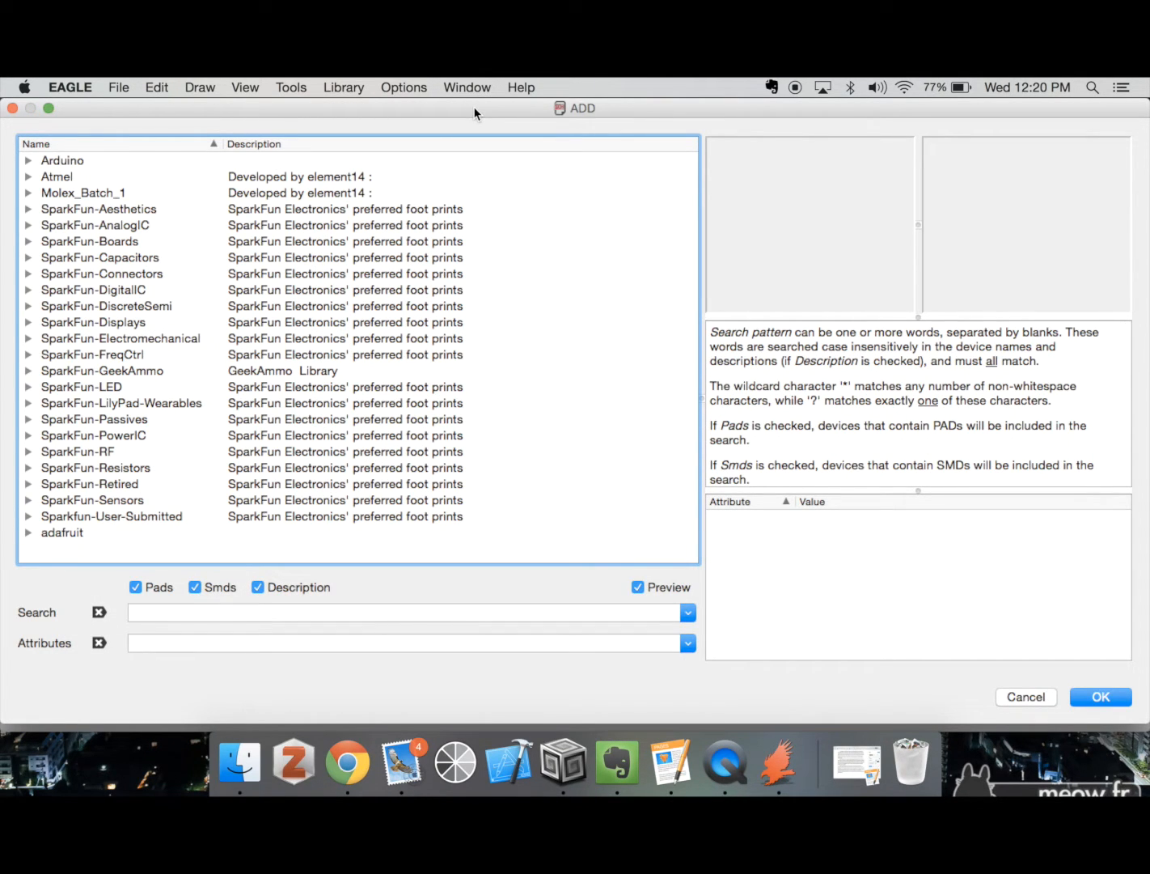
click(65, 209)
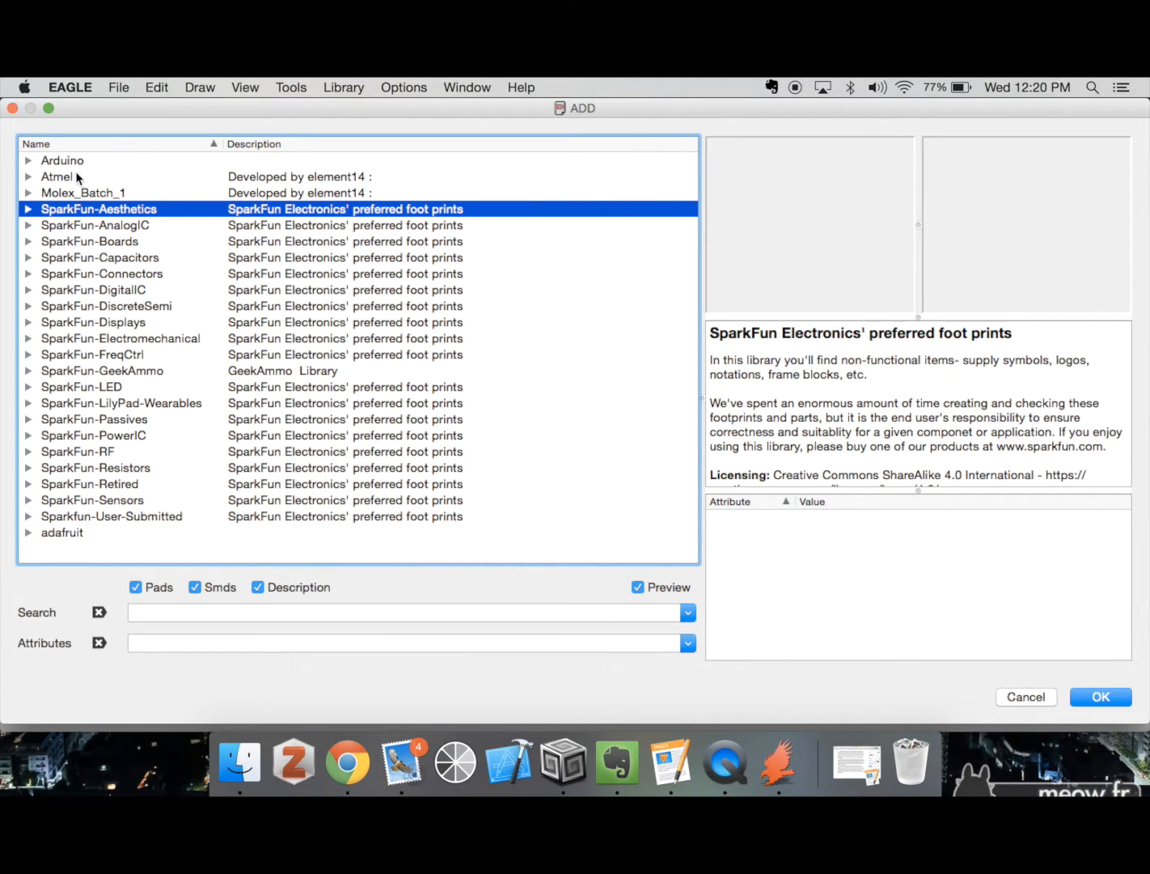
click(119, 194)
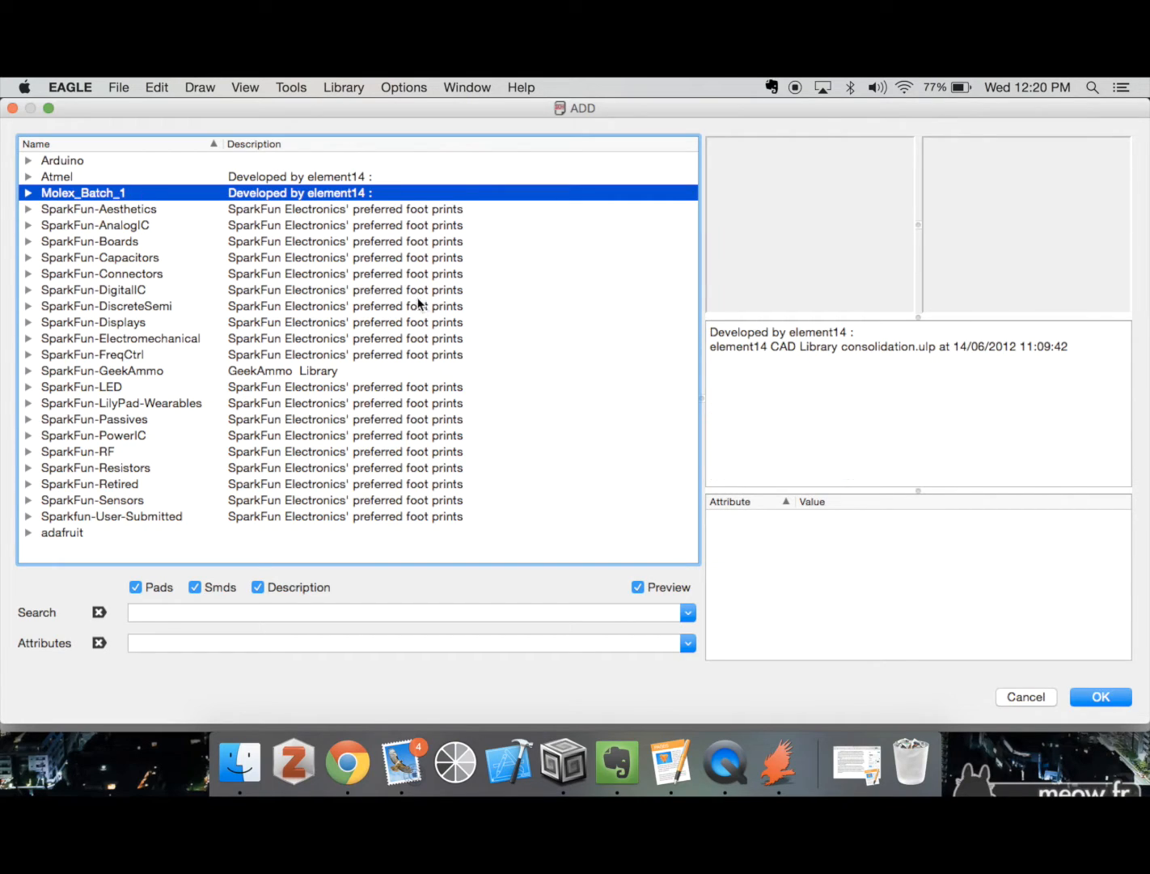
click(1041, 698)
- Load all library files from the lbr folder into the schematic, including the Arduino library in its personal subfolder
click(335, 88)
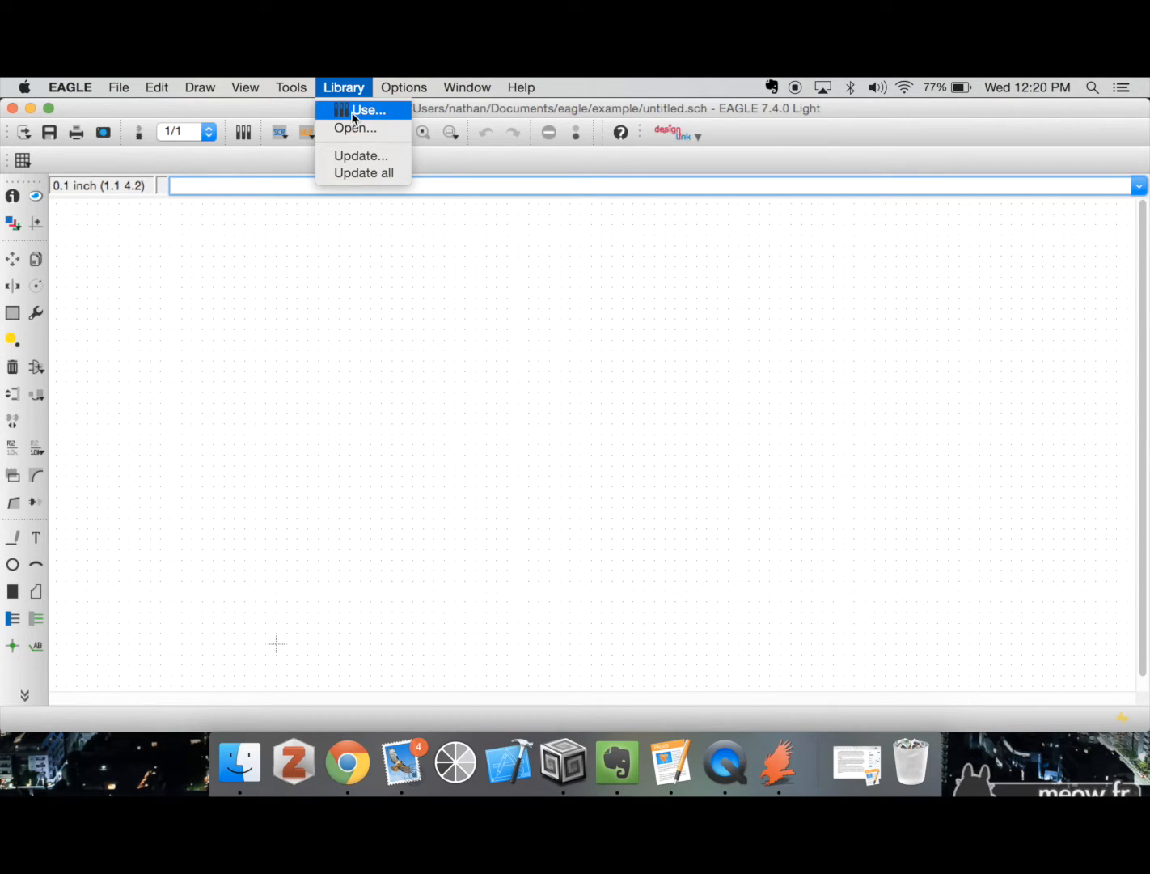
click(353, 117)
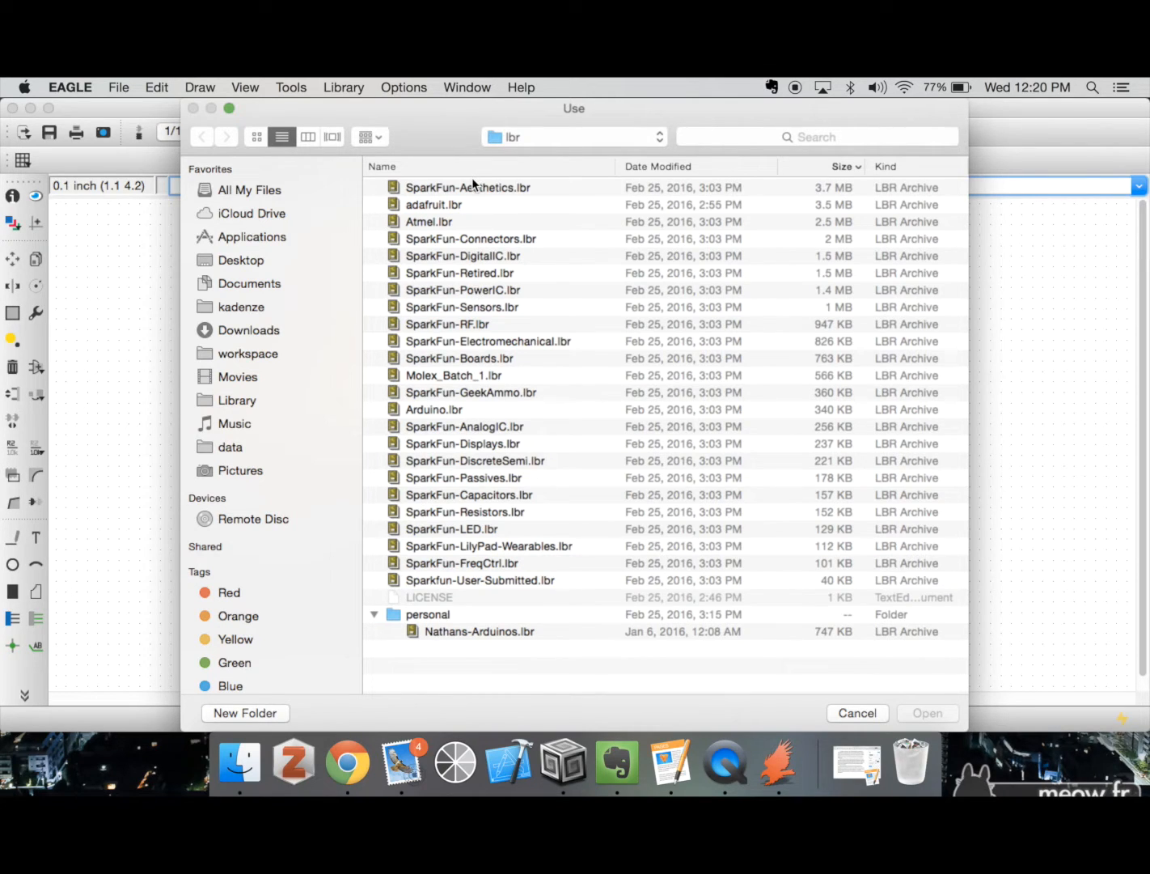
click(588, 142)
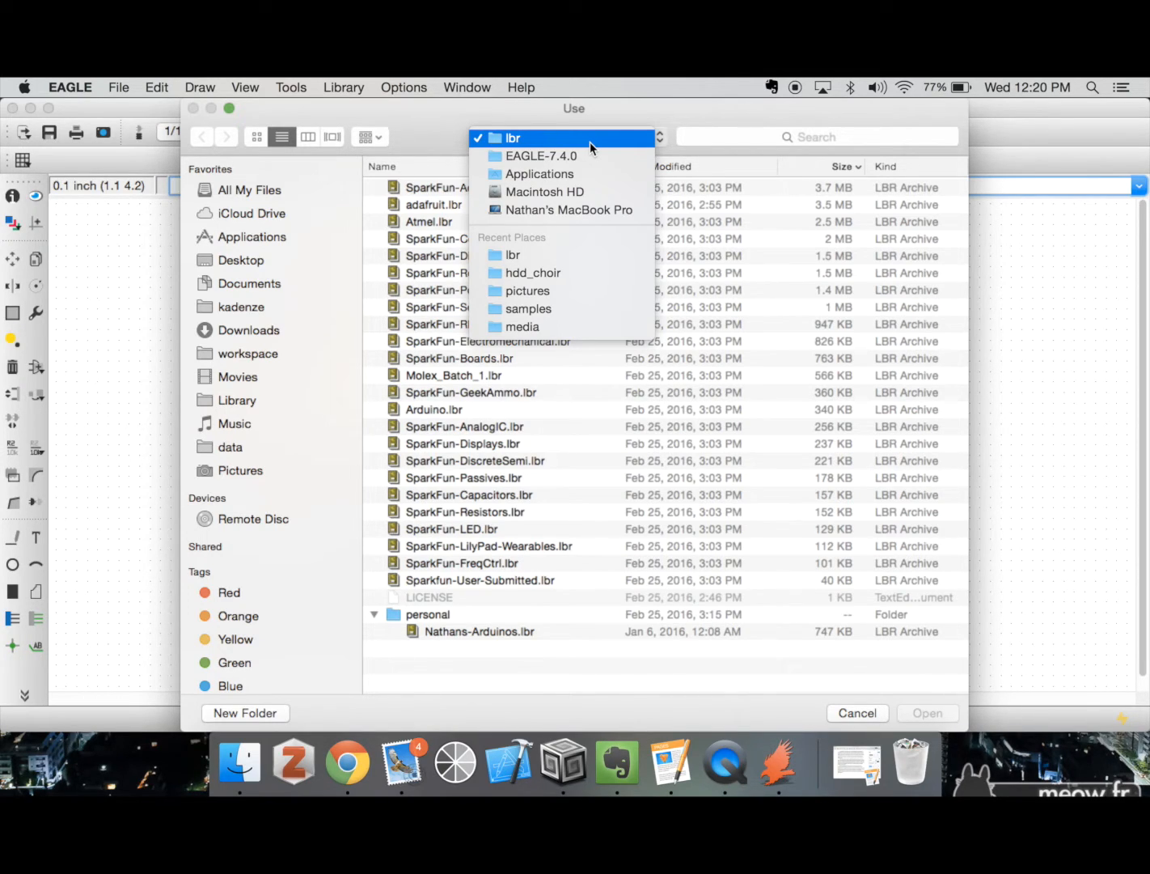
click(590, 143)
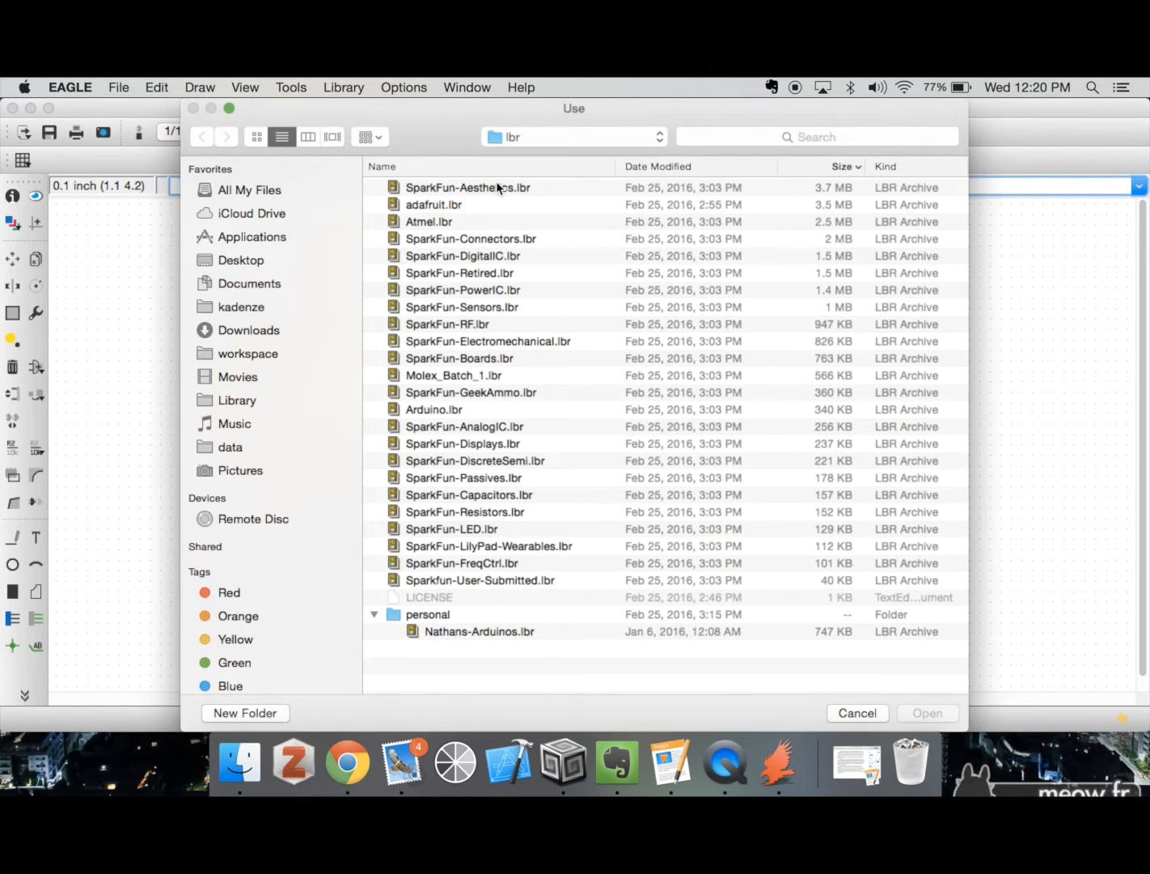
click(495, 187)
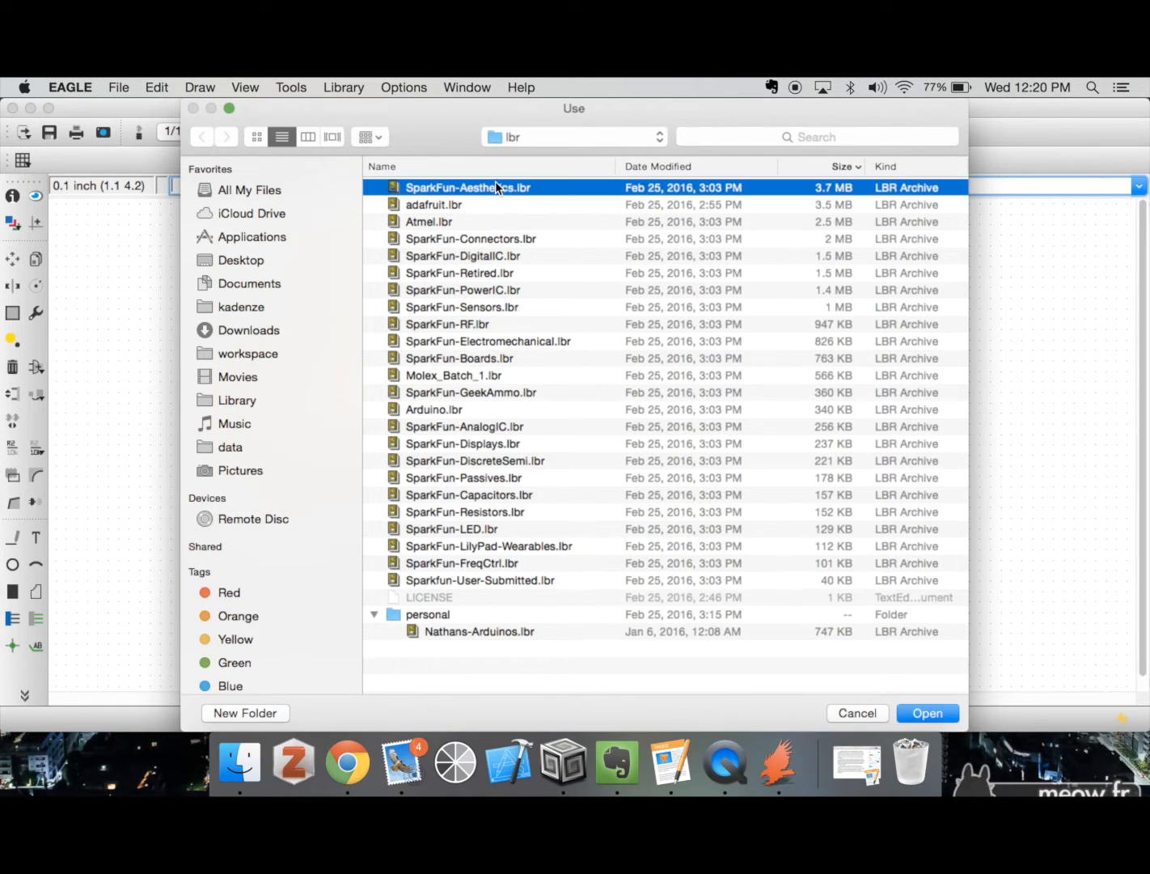
shift+click(488, 633)
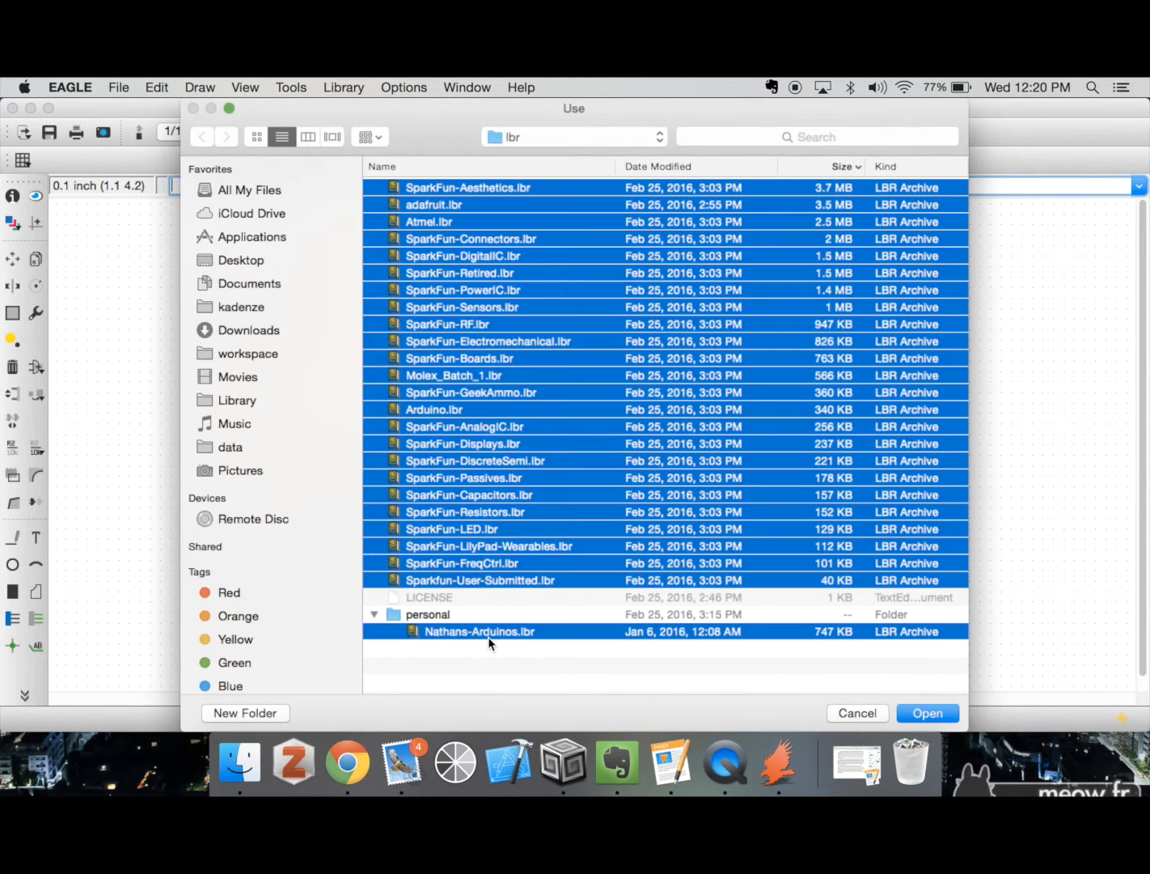
click(922, 711)
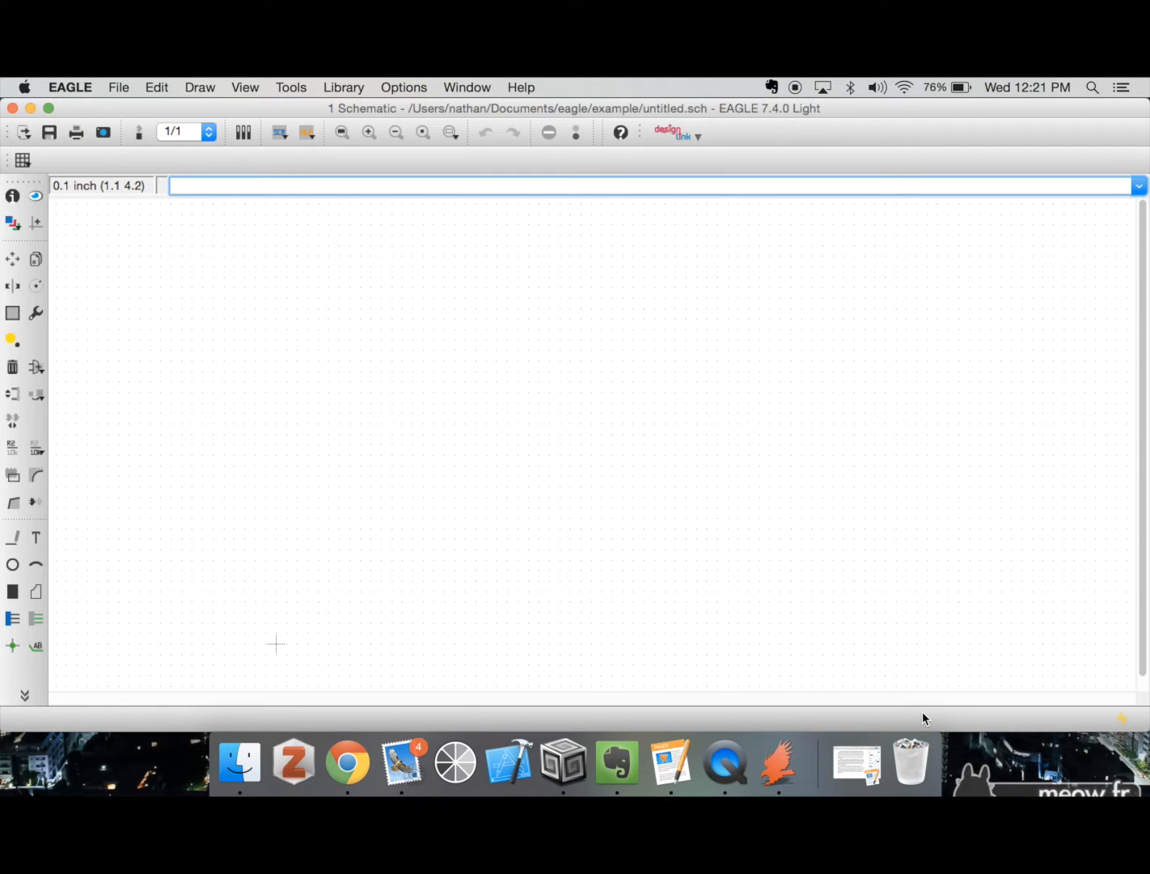
- Start adding a part and select the ARDUINO_R3_SHIELD device with the UNO_R3_SHIELD package from the personal Arduino library
text(add)
key(Return)
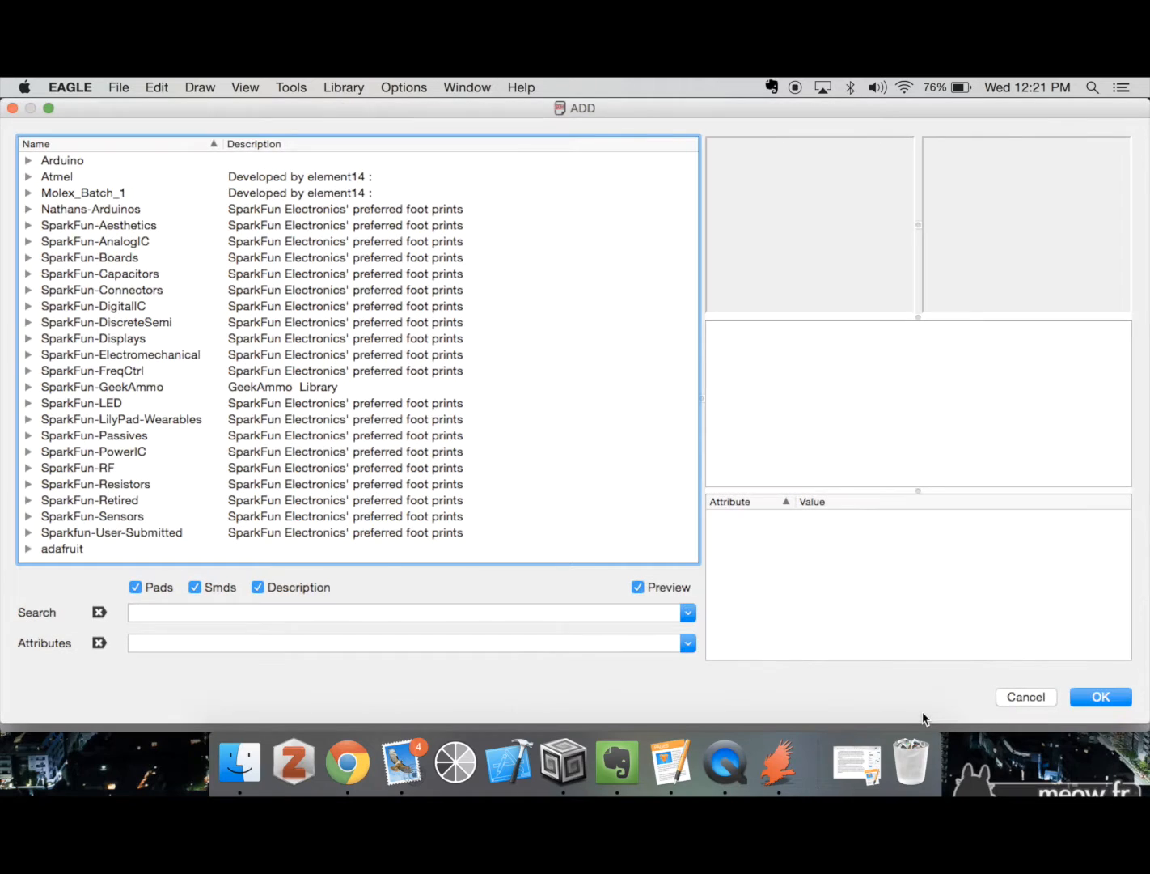
click(29, 210)
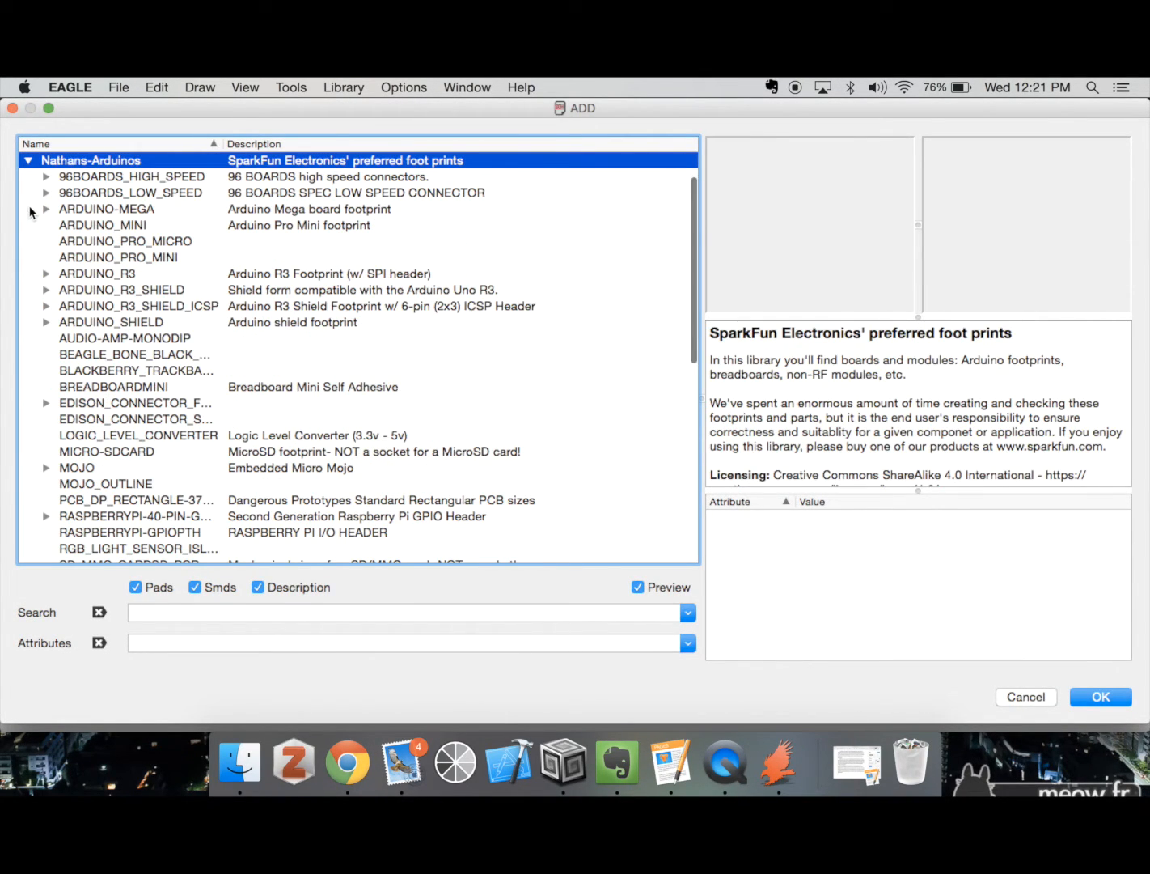
click(29, 160)
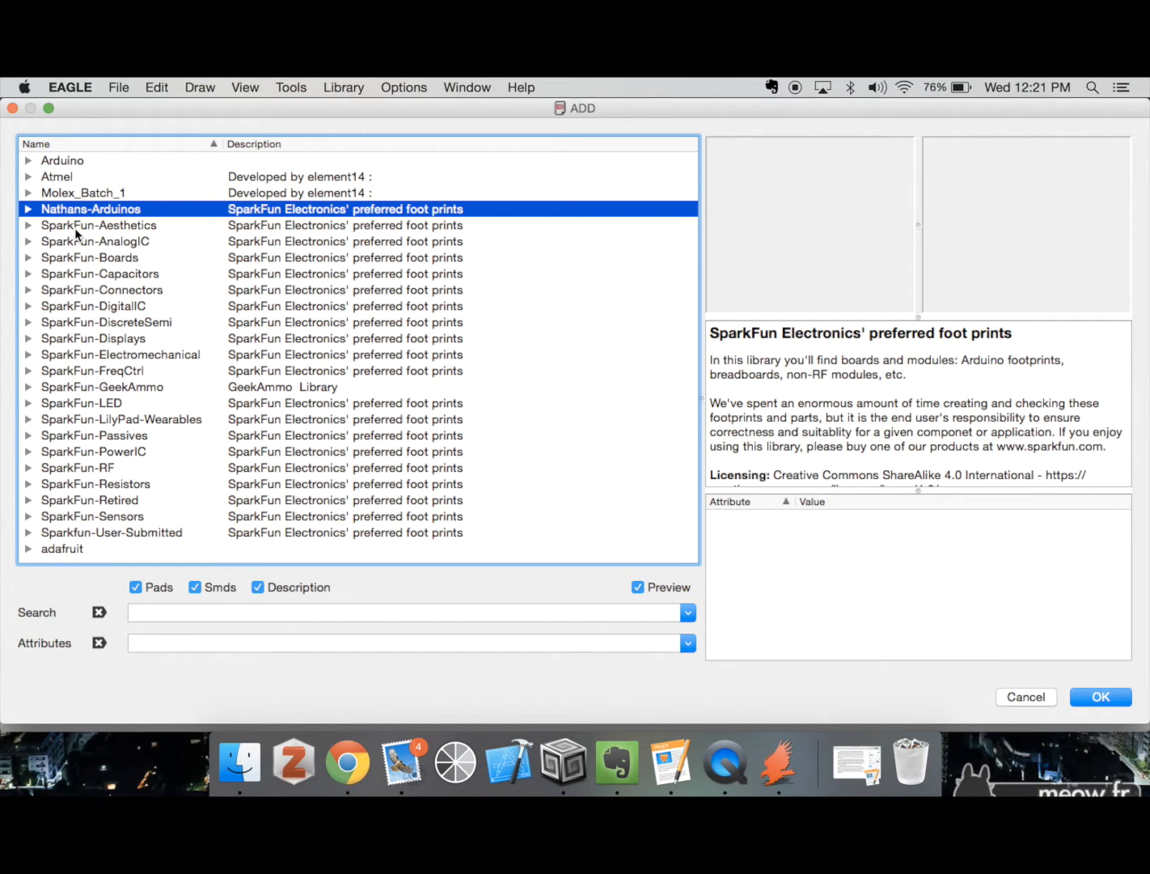
click(30, 209)
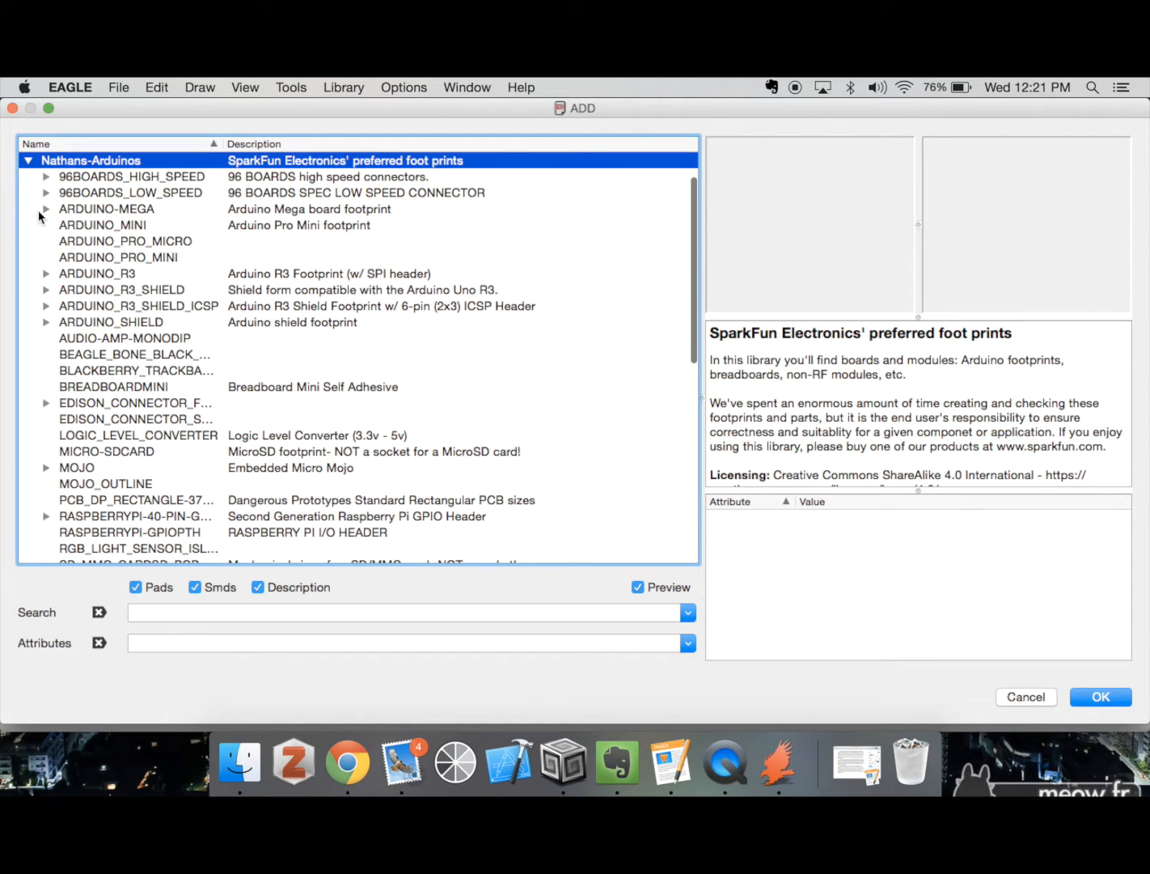
click(48, 290)
click(93, 308)
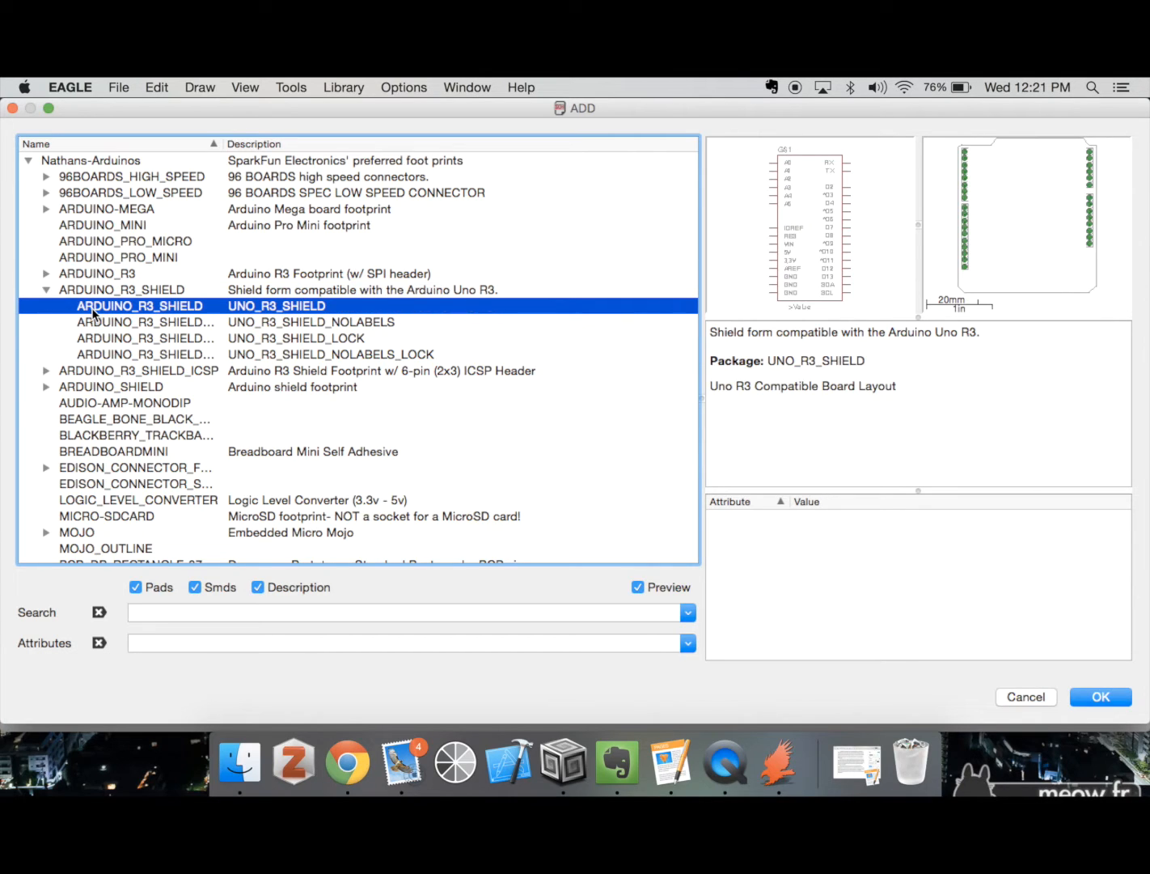
- Compare the previews of the ARDUINO_R3_SHIELD package variants, ending with UNO_R3_SHIELD selected
key(Down)
key(Down)
key(Down)
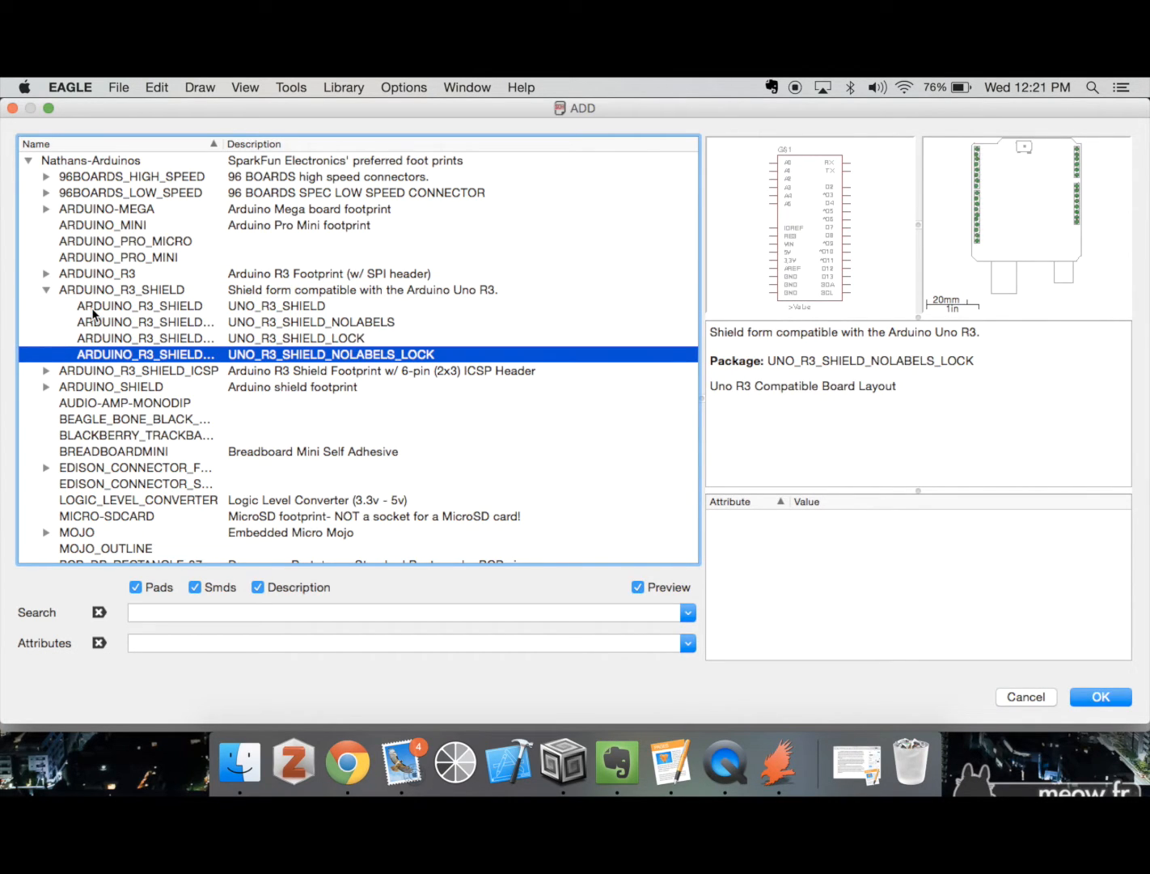
key(Down)
key(Up)
key(Up)
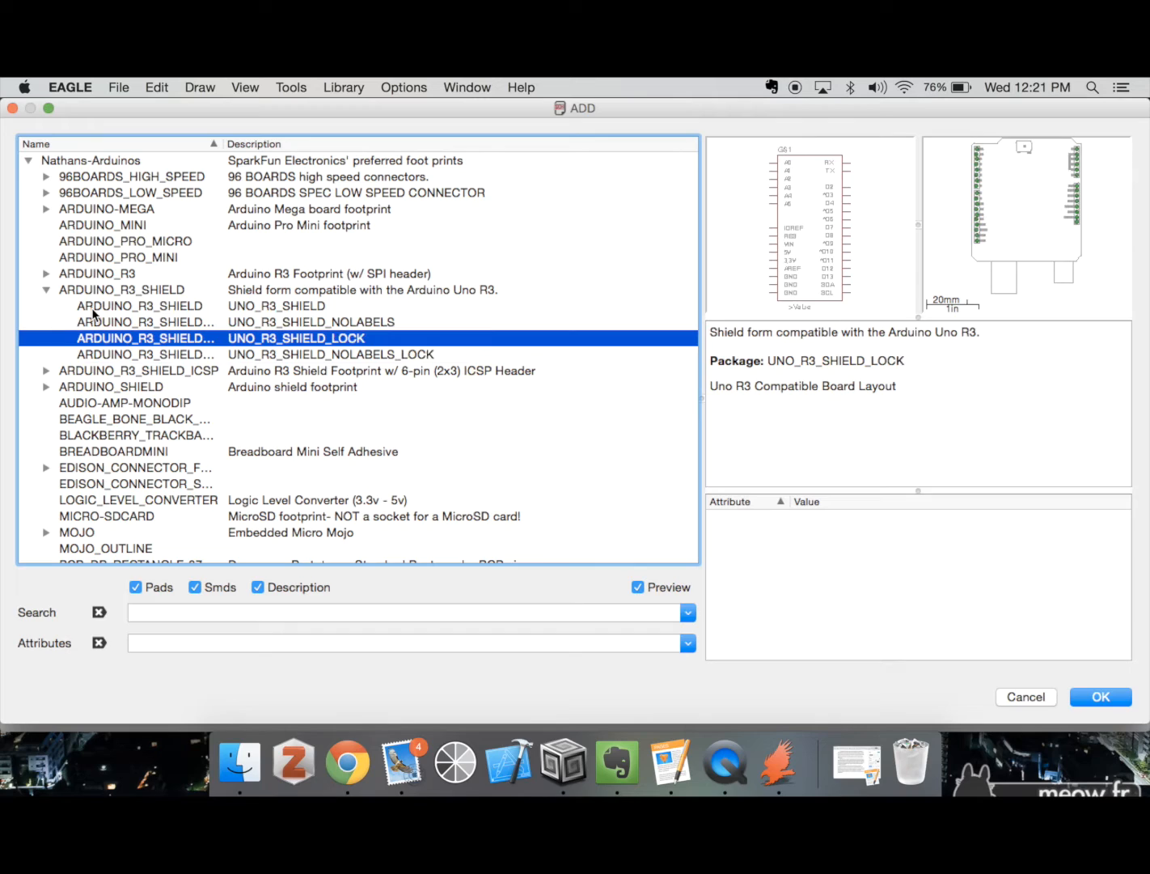
key(Up)
key(Up)
key(Down)
key(Down)
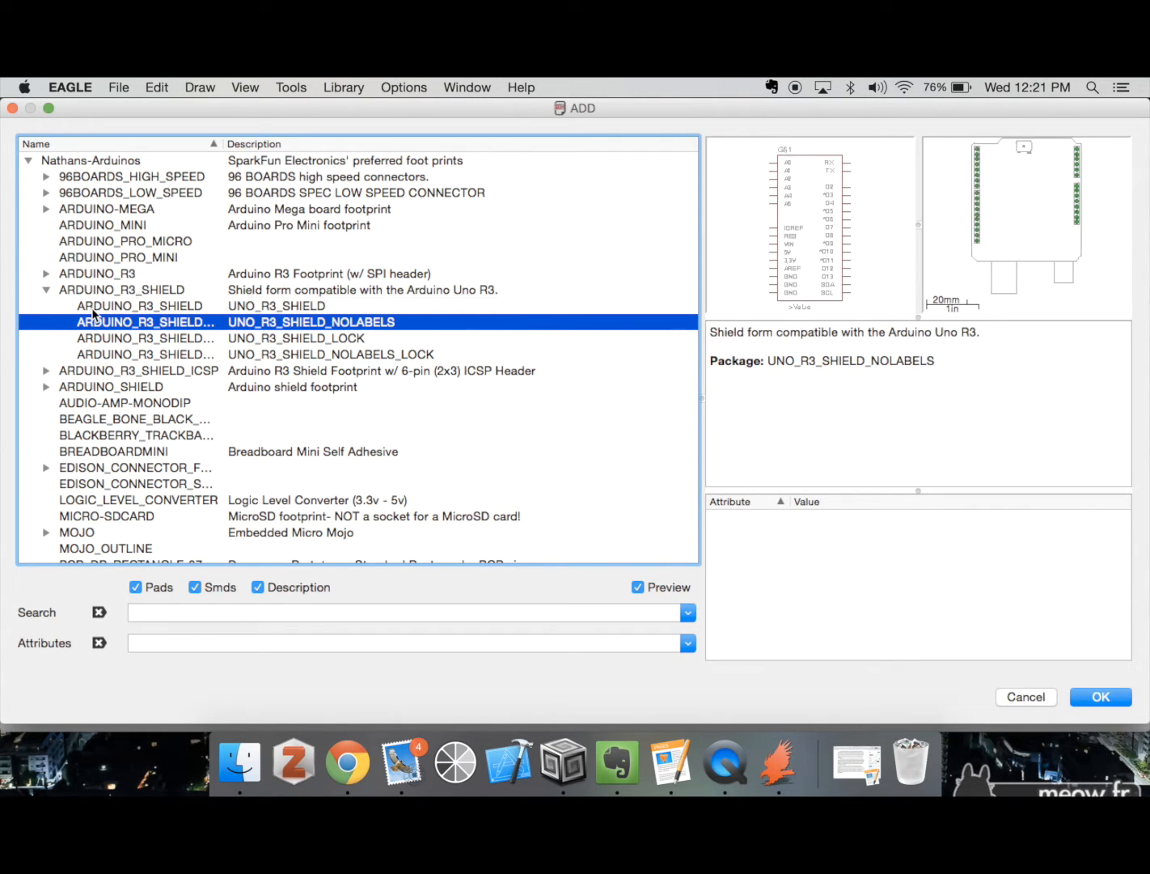
key(Up)
key(Up)
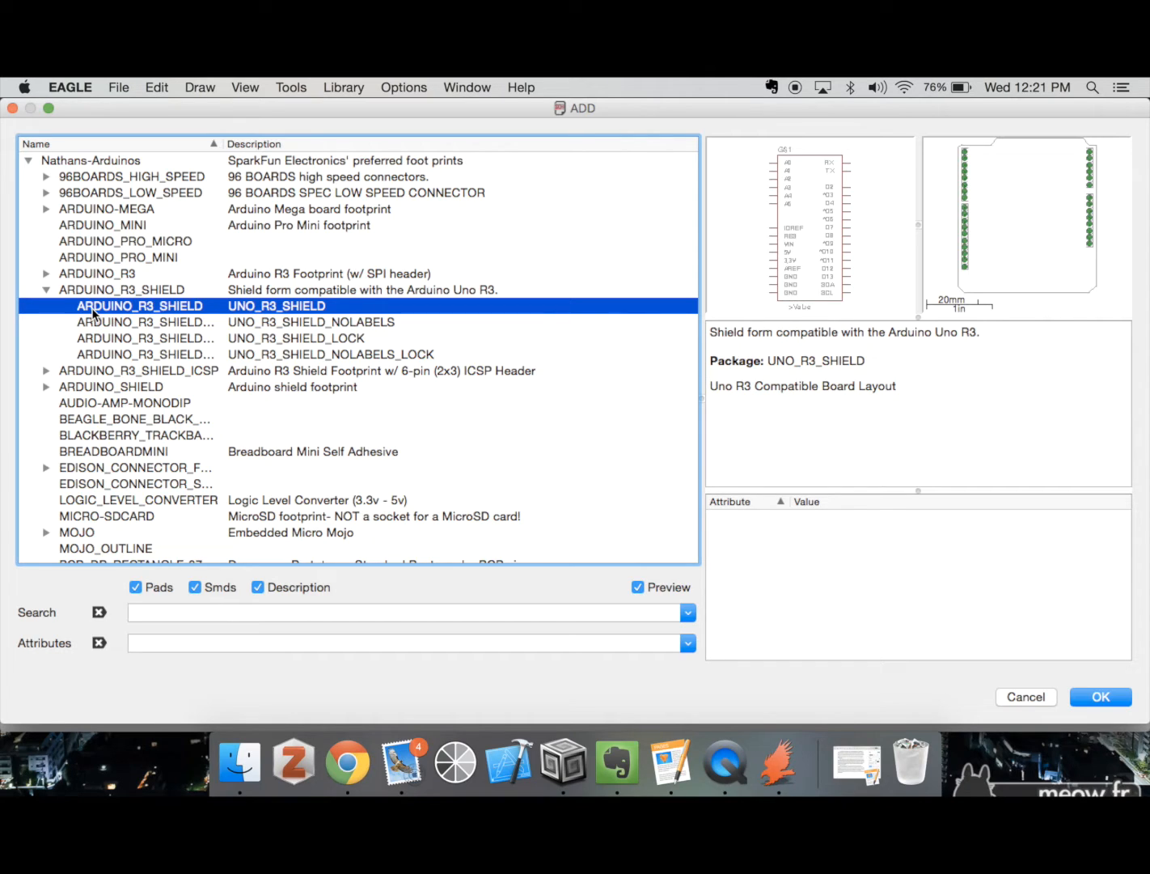
- Place the ARDUINO_R3_SHIELD part once in the schematic and name it ARDUINO_UNO_SHIELD
click(1101, 696)
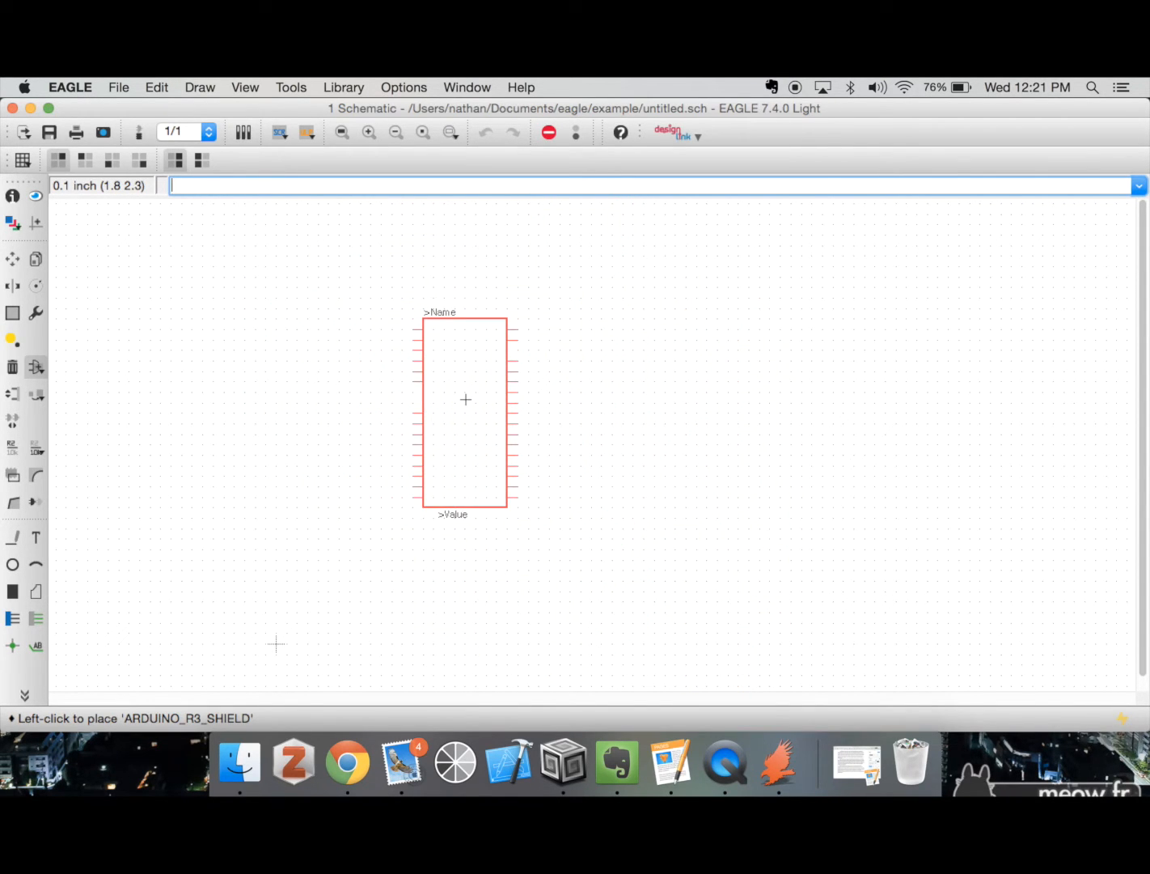
click(458, 399)
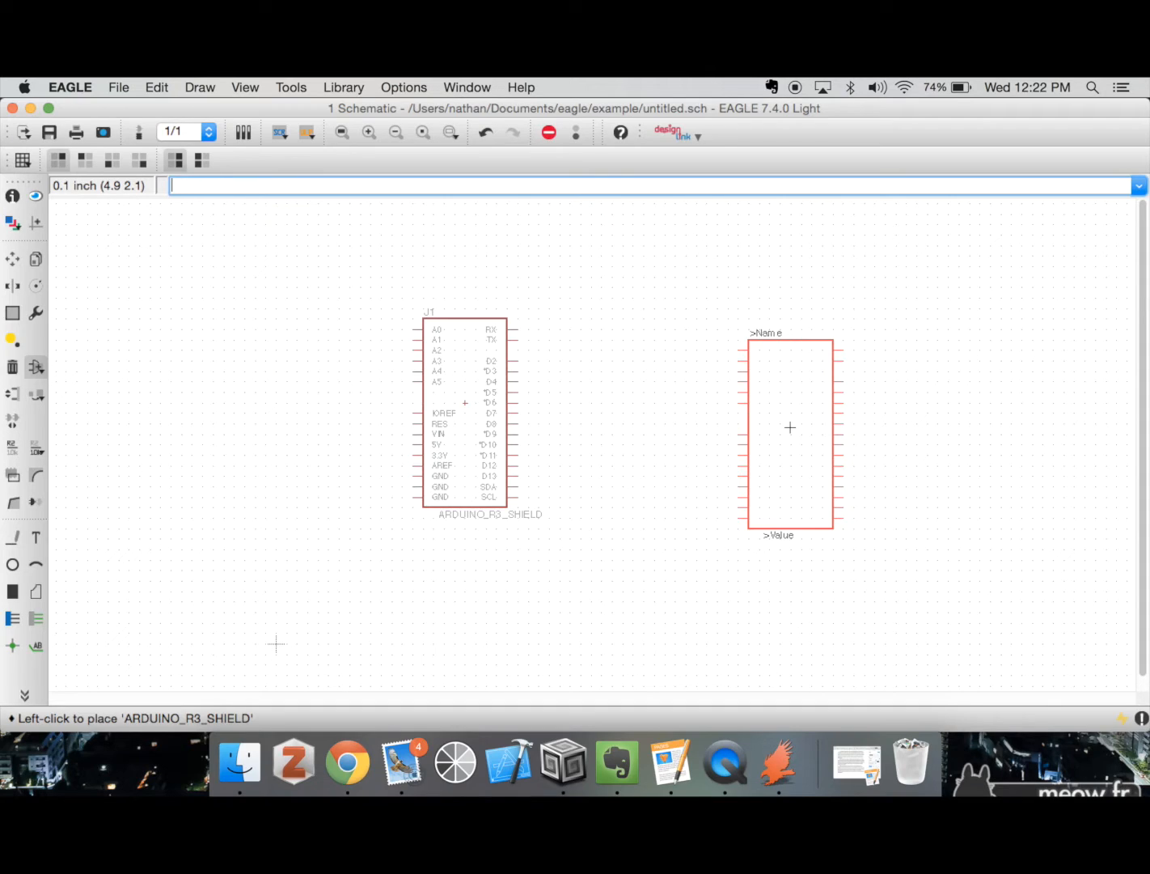
text(name)
key(Return)
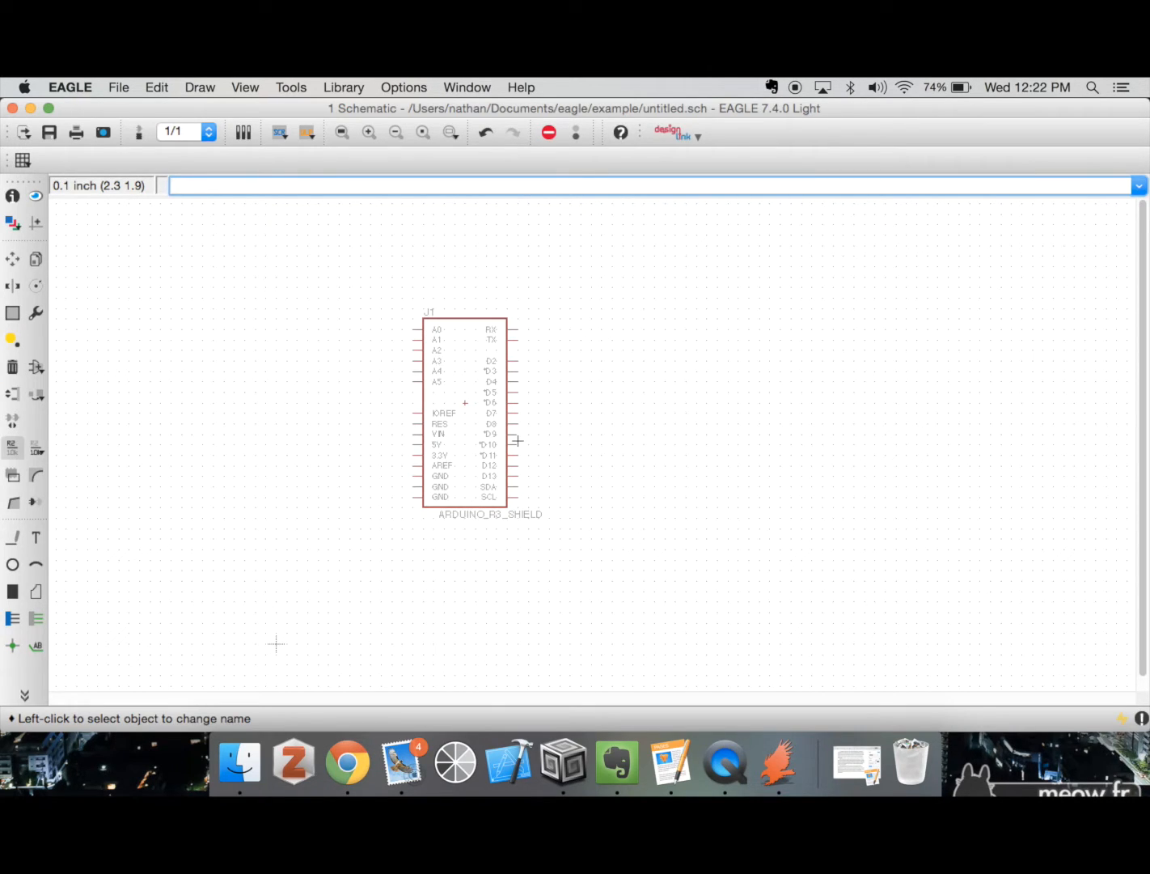
click(466, 404)
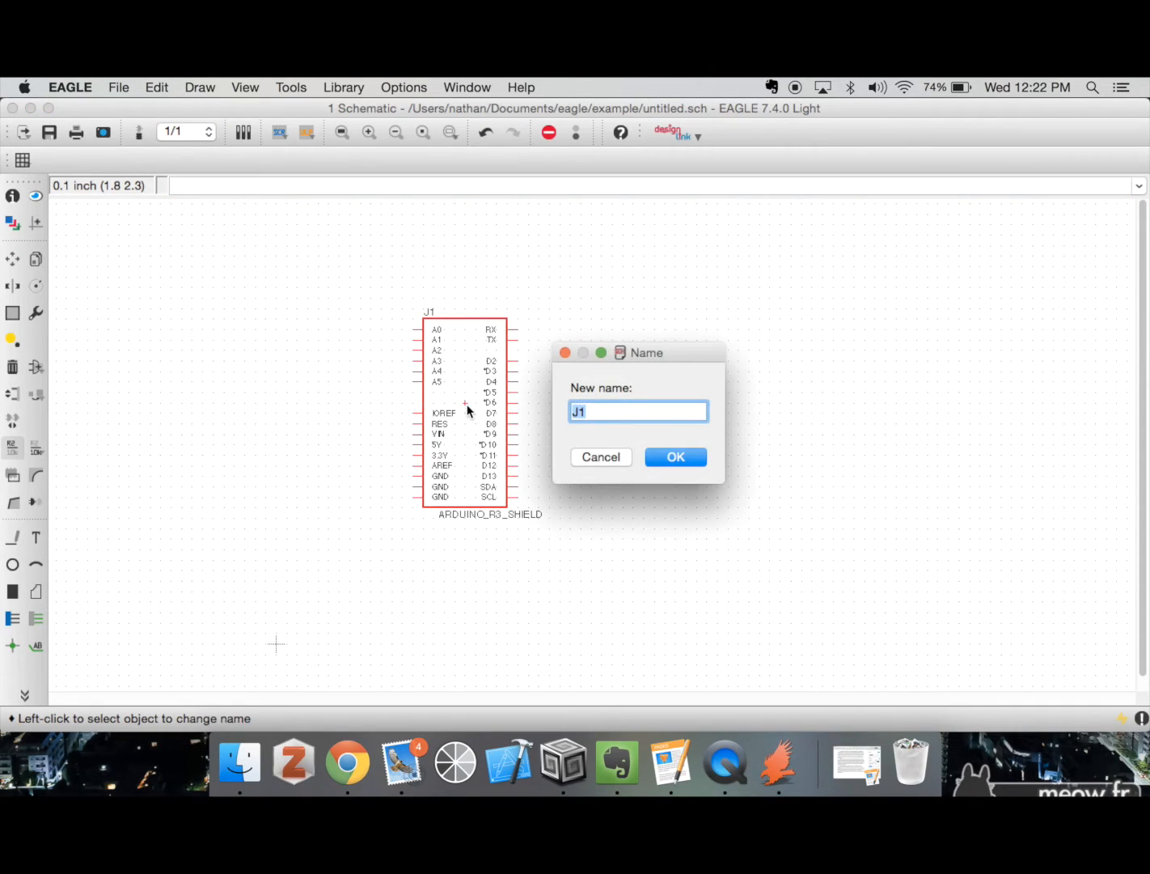
text(ARDUINO_UNO_SHIELD)
key(Return)
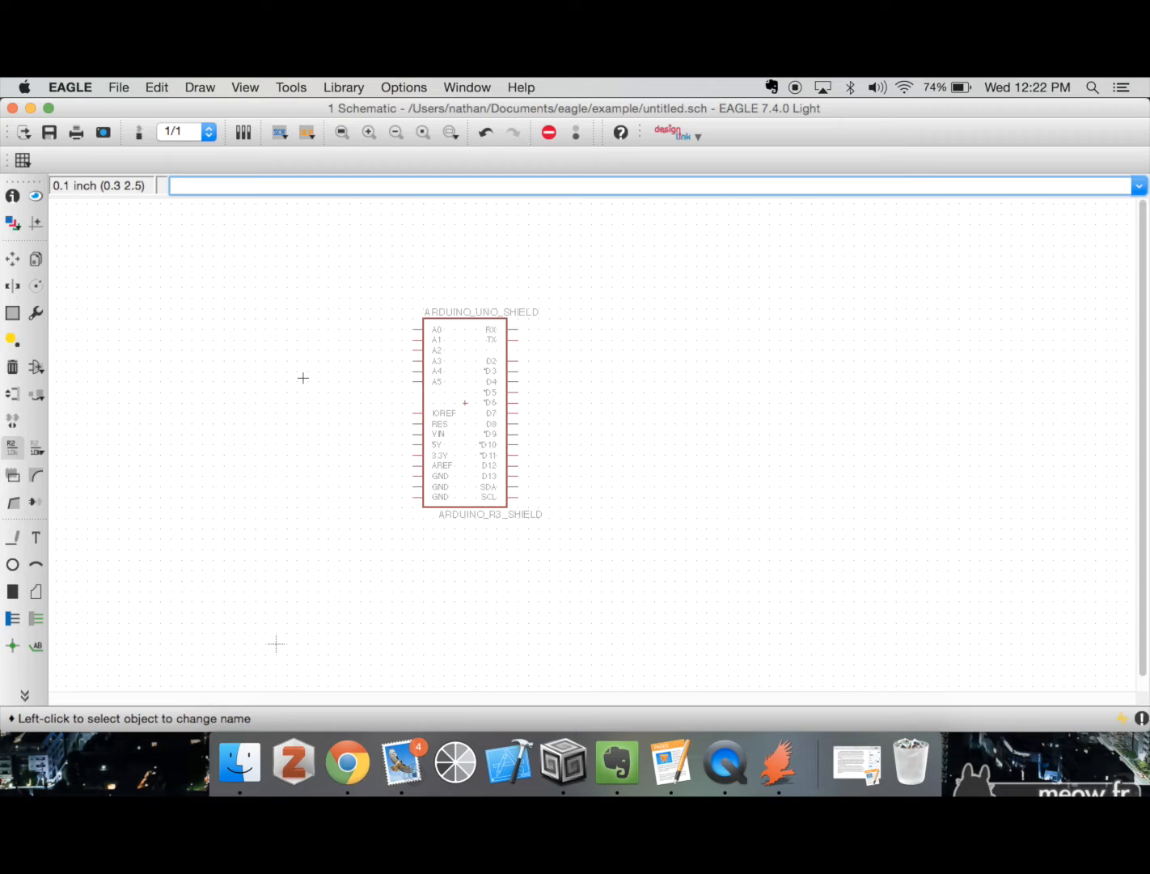
- Start adding another part and search the part libraries for switch
text(add)
key(Return)
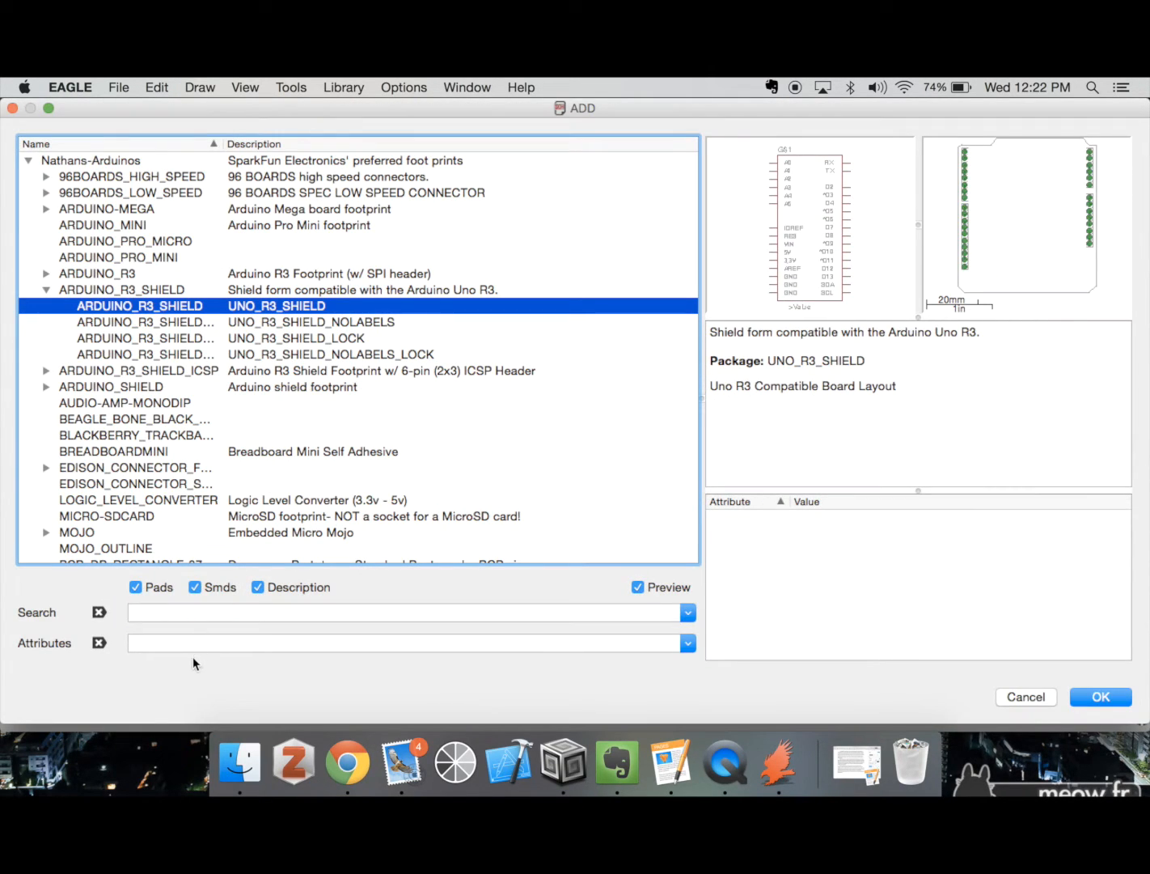
click(208, 612)
text(switch)
key(Return)
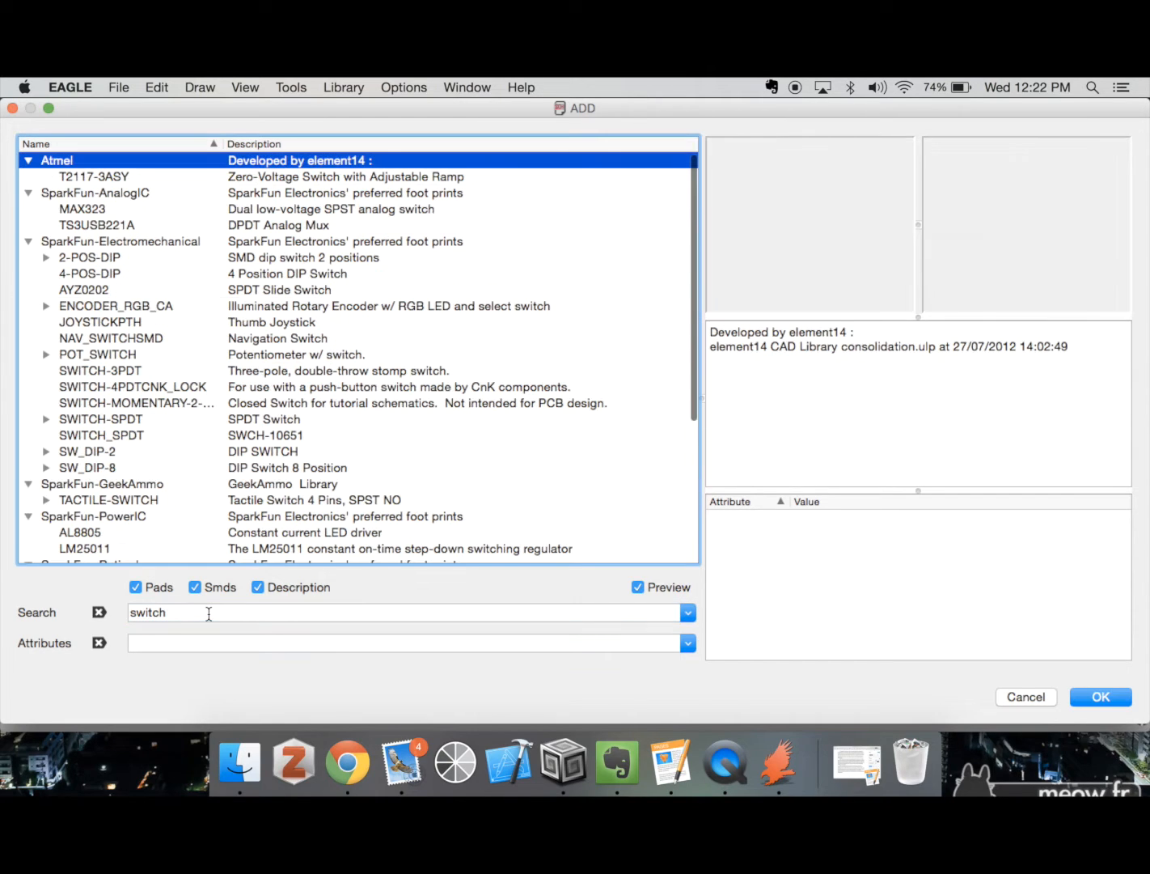
- Examine the symbol and package previews of the switch parts, from the Atmel library through TAC_SWITCH in SparkFun-Retired
key(Down)
key(Down)
key(Down)
key(Down)
key(Down)
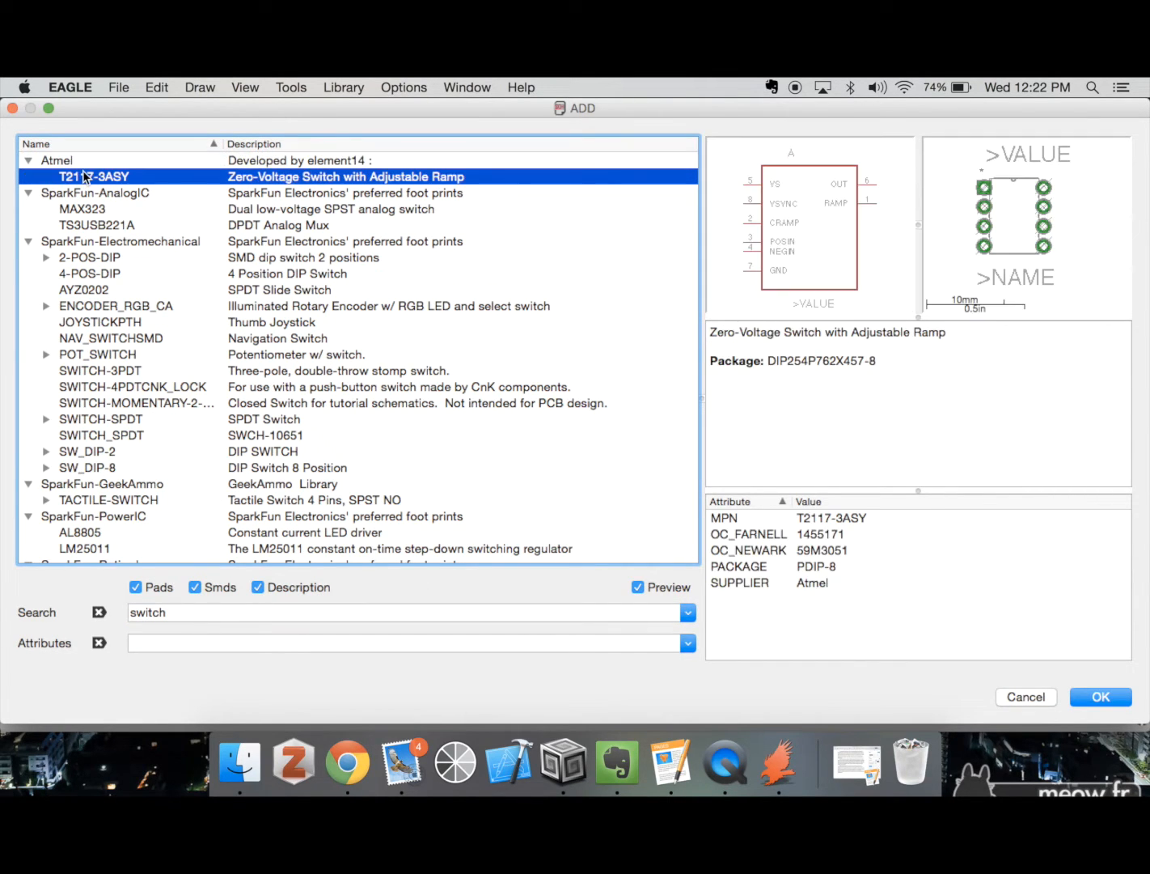
key(Down)
key(Down)
key(Down)
key(Down)
key(Down)
key(Down)
key(Down)
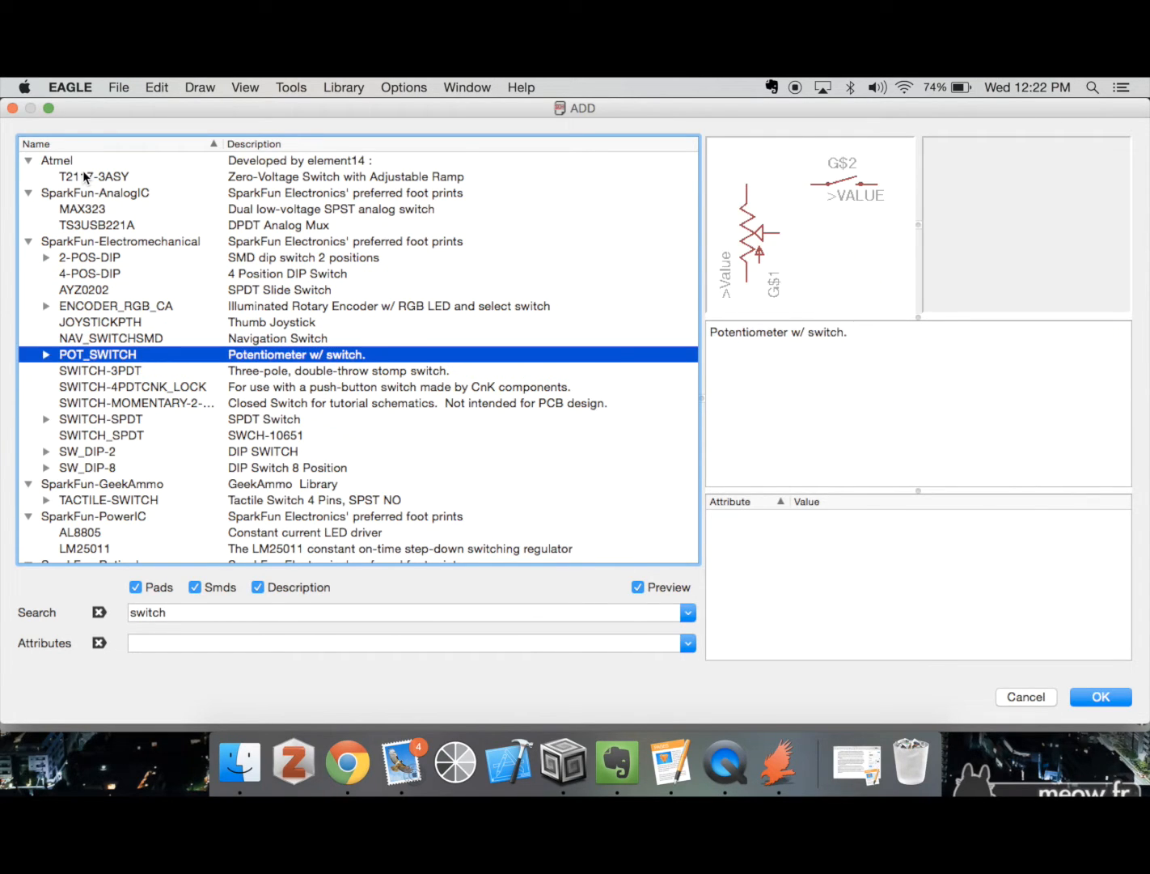
key(Up)
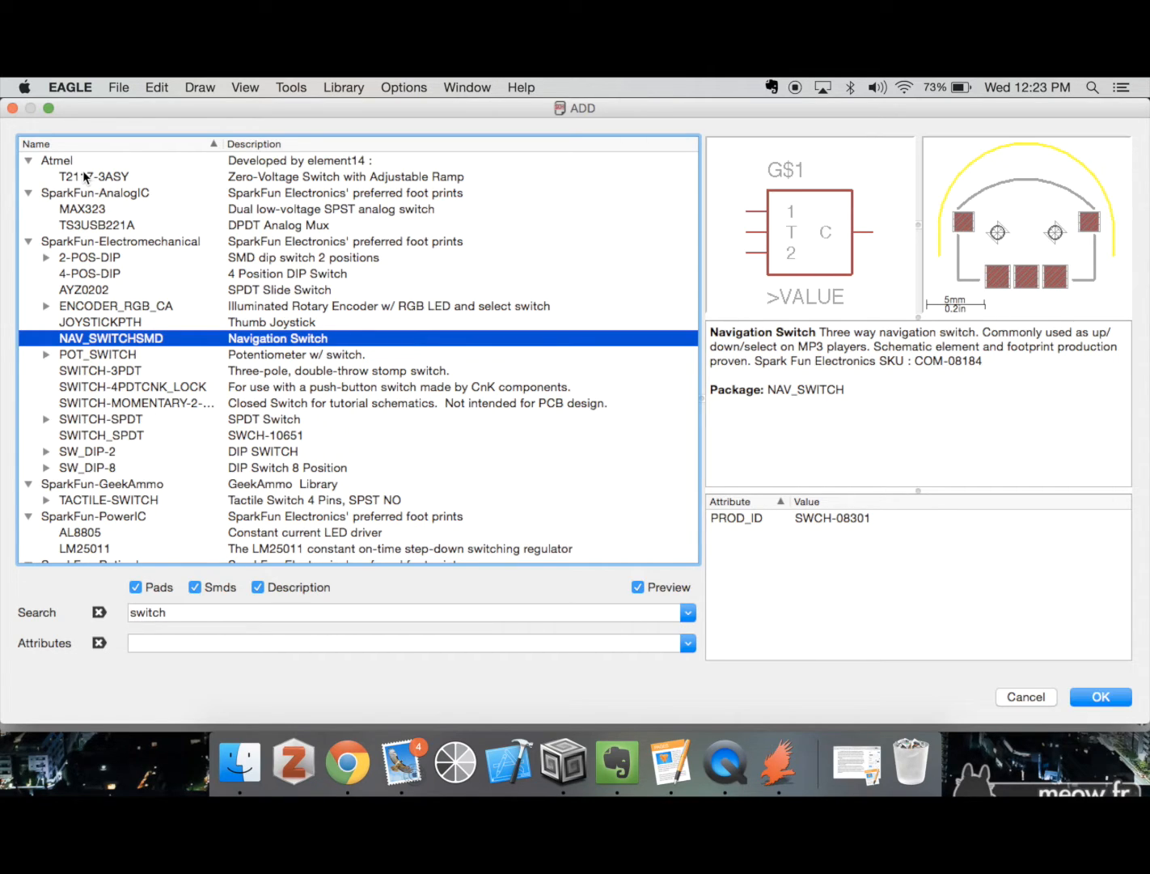
key(Down)
key(Down)
key(Down)
key(Down)
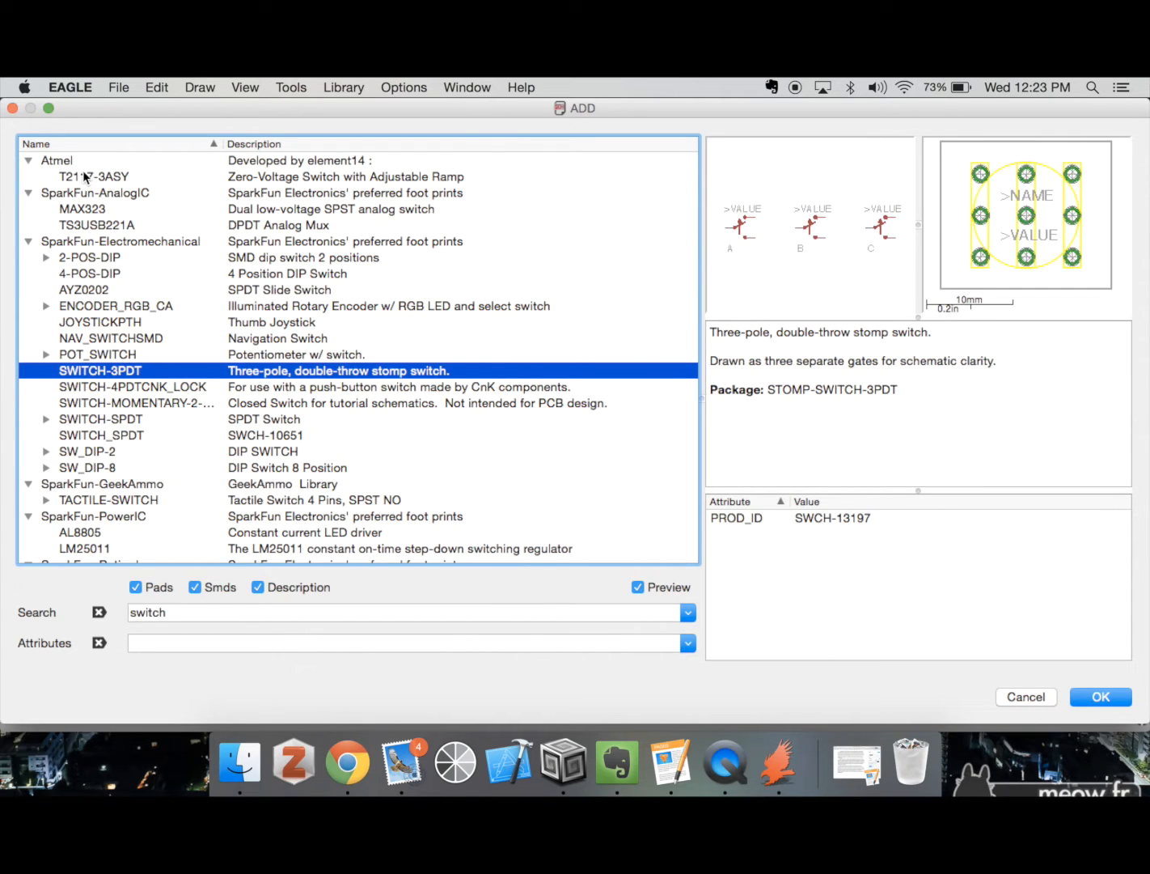
key(Up)
key(Down)
key(Down)
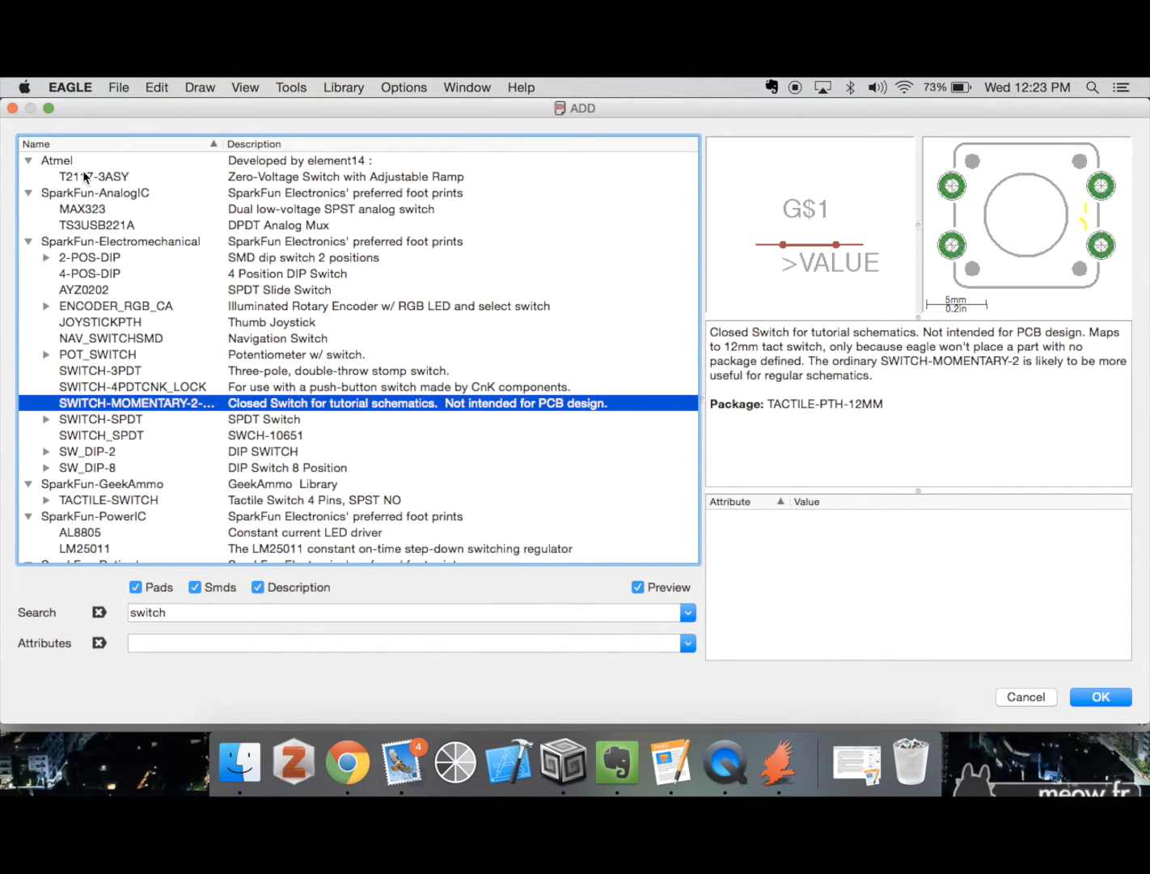
key(Up)
key(Up)
key(Up)
key(Up)
key(Up)
key(Up)
key(Up)
key(Up)
key(Up)
key(Up)
key(Up)
key(Up)
key(Up)
key(Up)
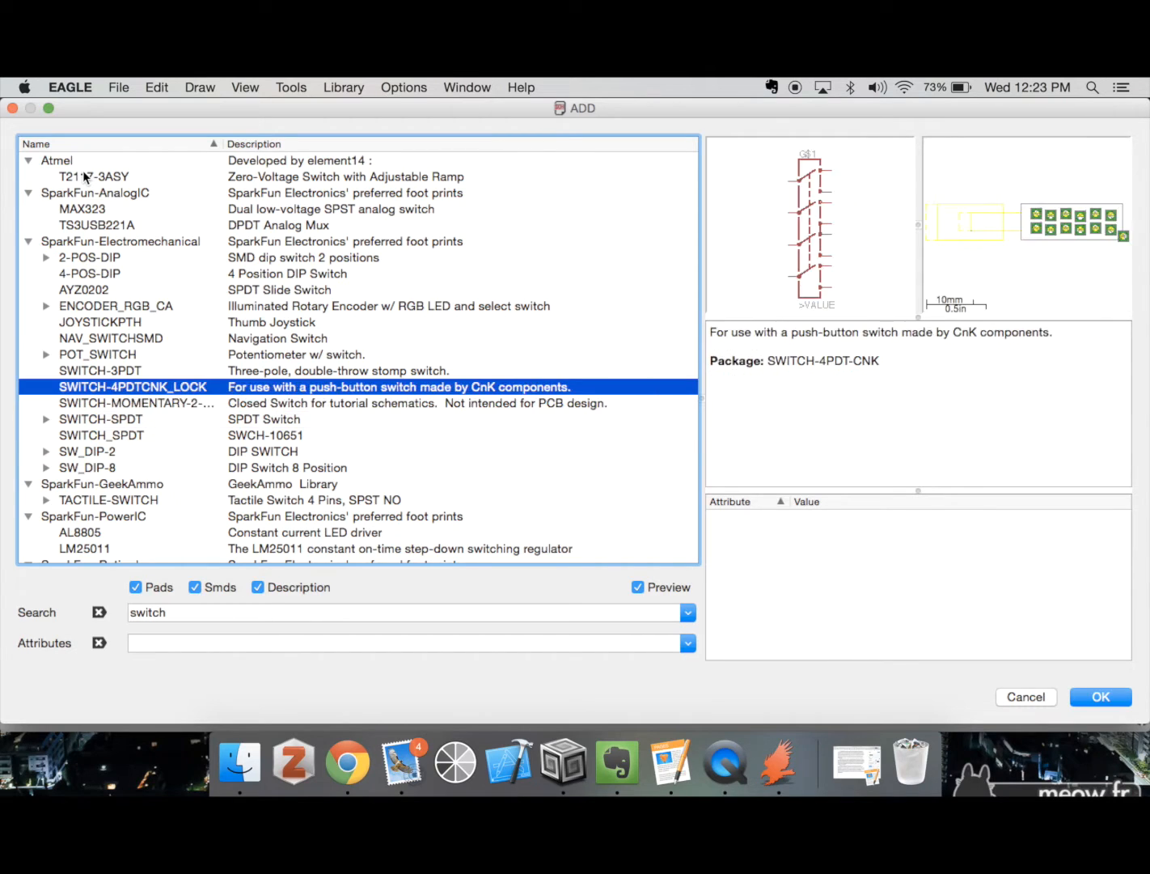
key(Up)
key(Up)
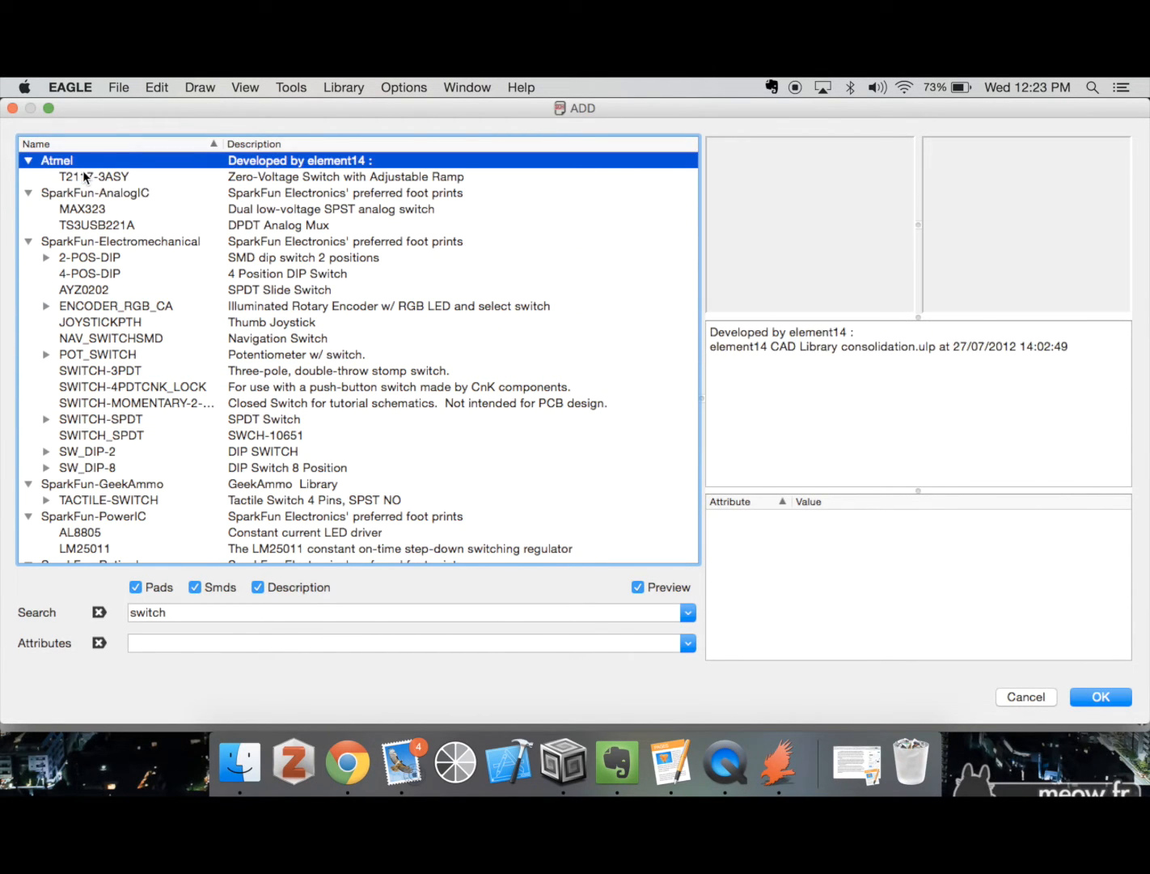
key(Down)
key(Down)
key(Down)
key(Down)
key(Down)
key(Down)
key(Down)
key(Down)
key(Down)
key(Down)
key(Down)
key(Down)
key(Down)
key(Down)
key(Down)
key(Down)
key(Down)
key(Down)
key(Down)
key(Down)
key(Down)
key(Down)
key(Down)
key(Down)
key(Down)
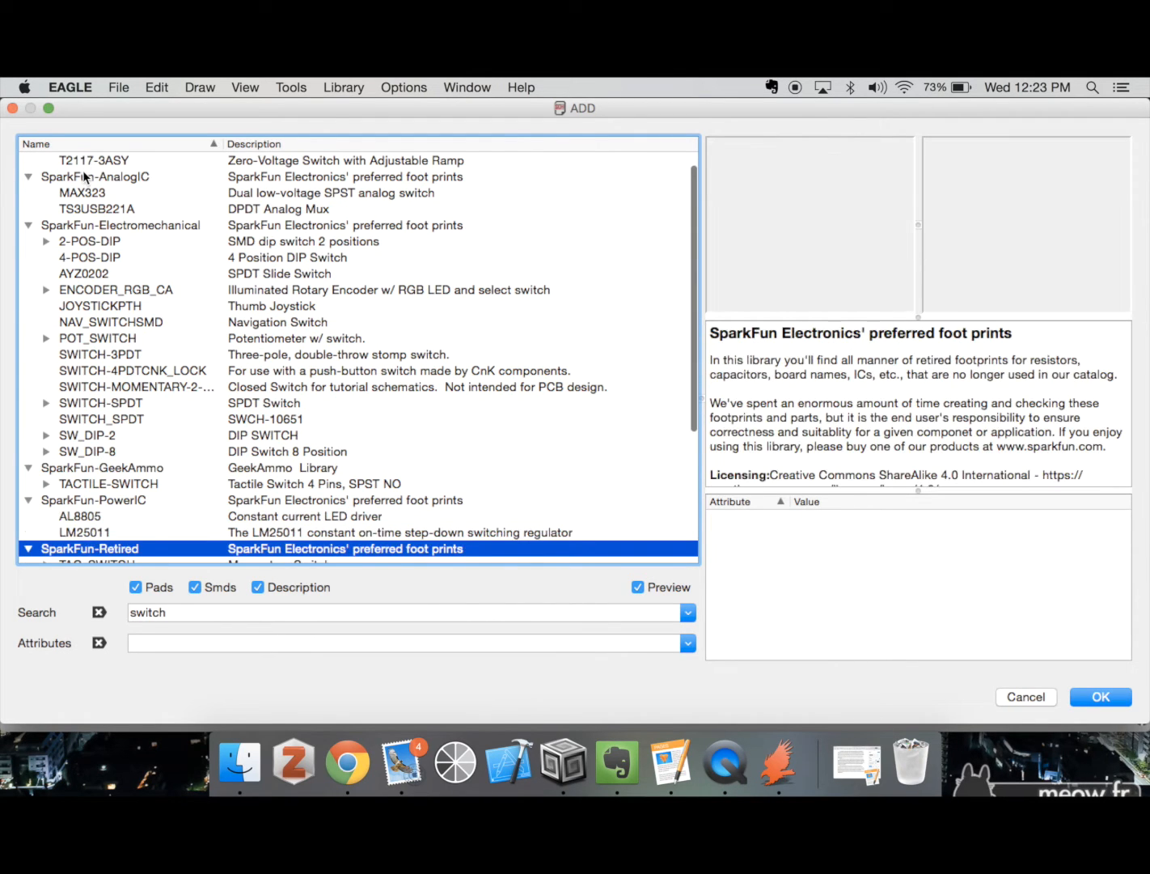
key(Down)
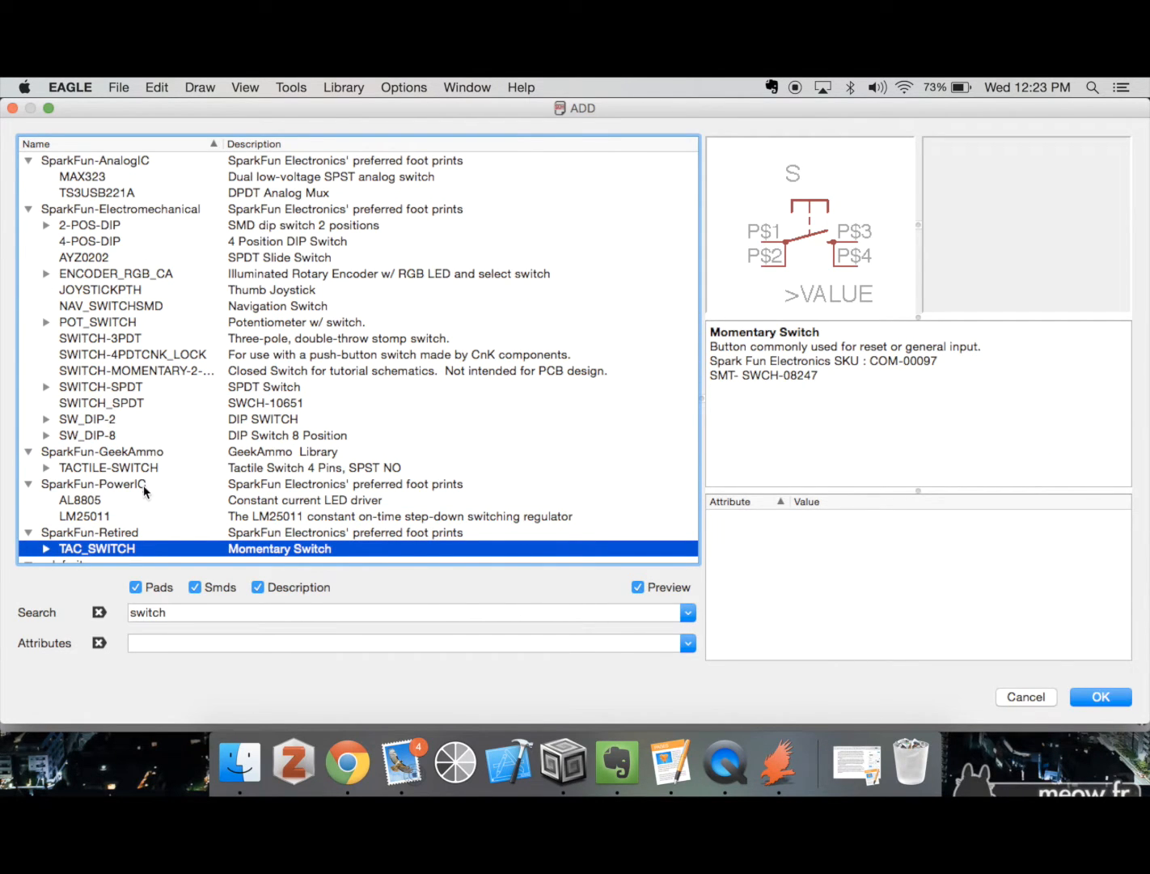
- Replace the part search term with header and run the search
click(200, 613)
drag(200, 612, 2, 596)
text(header)
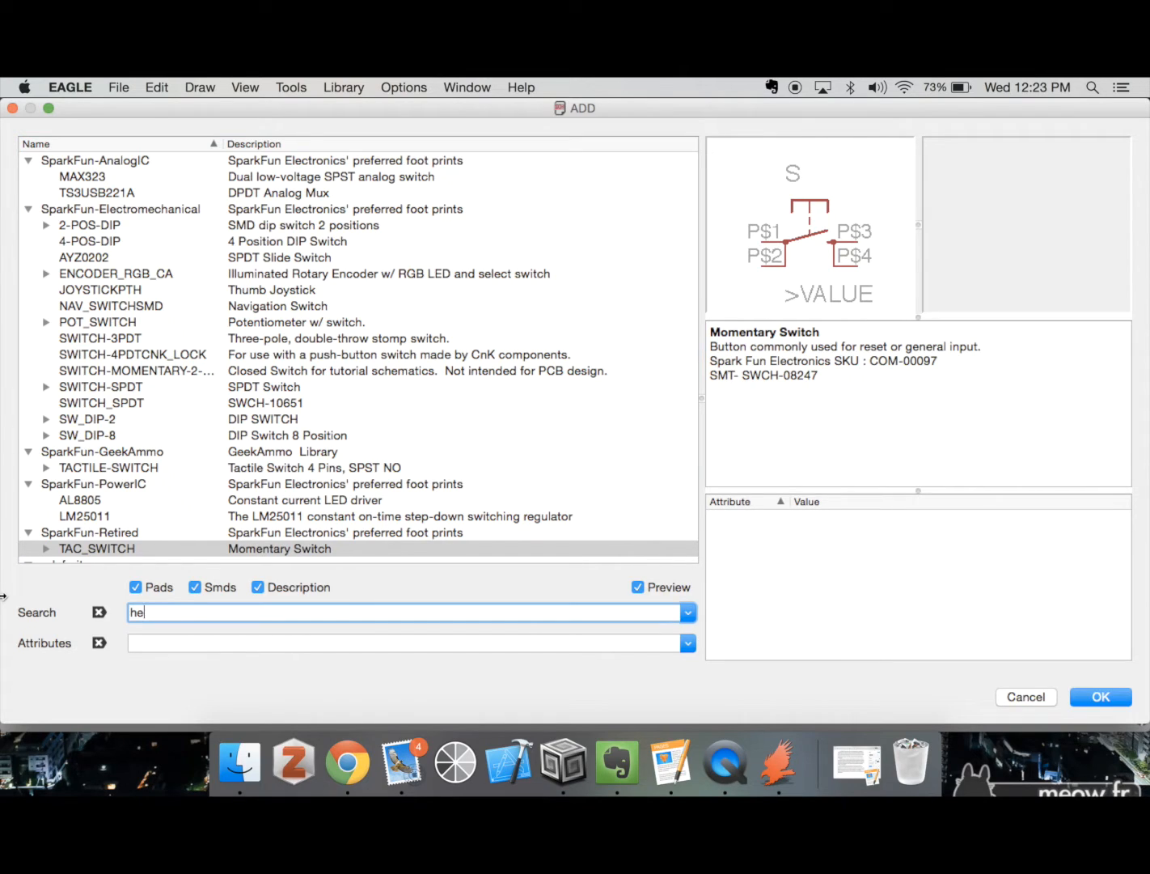
key(Return)
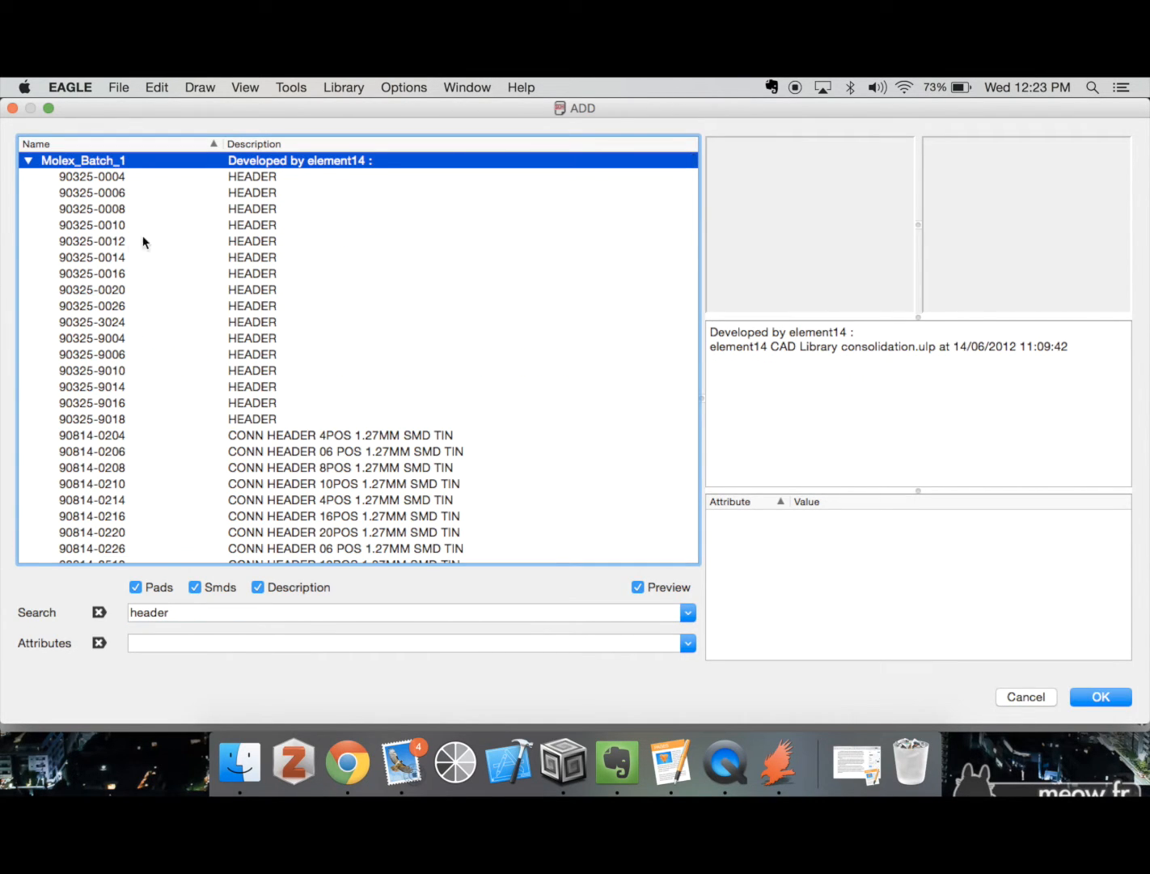
- Examine the previews of the Molex_Batch_1 header parts, through 90814-0912
click(169, 215)
key(Down)
key(Down)
key(Down)
key(Down)
key(Down)
key(Down)
key(Down)
key(Down)
key(Down)
key(Down)
key(Down)
key(Down)
key(Down)
key(Down)
key(Down)
key(Down)
key(Down)
key(Down)
key(Down)
key(Down)
key(Down)
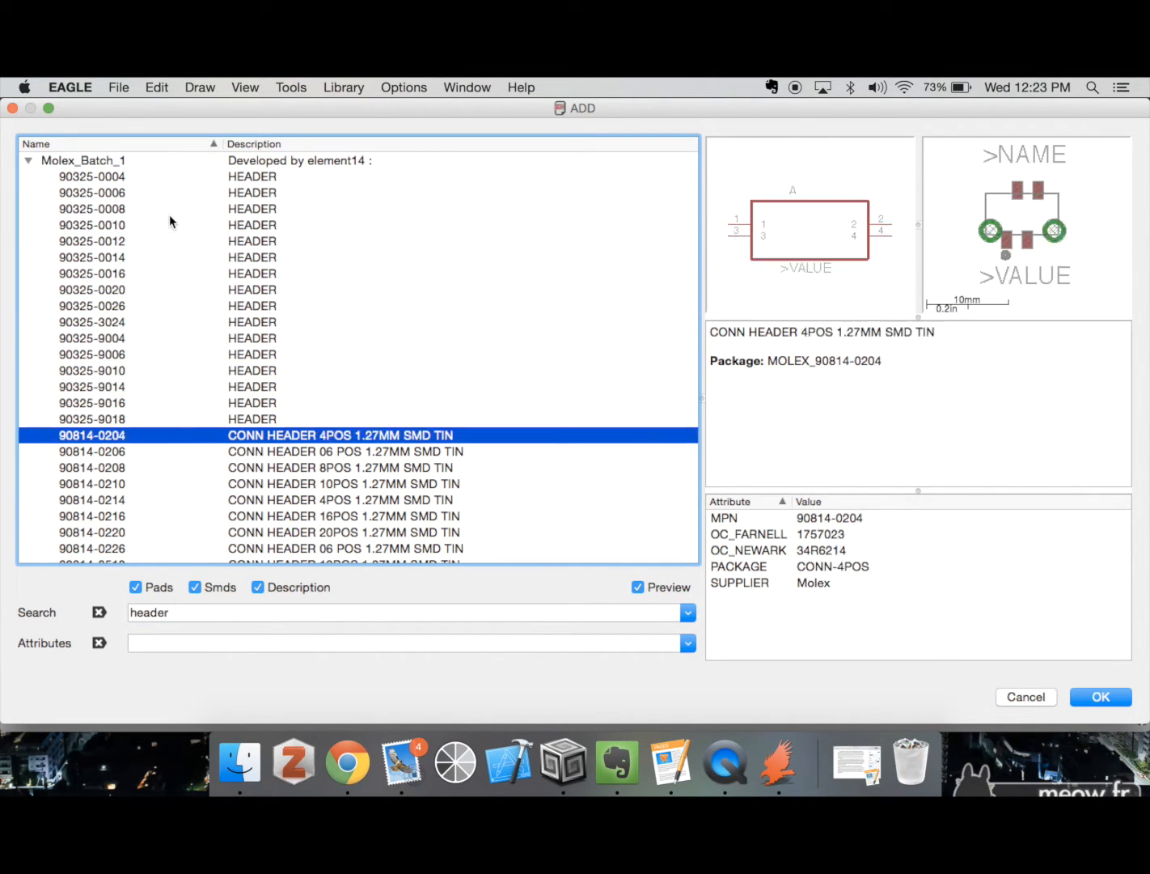
key(Down)
key(Down)
key(Down)
key(Down)
key(Down)
key(Down)
key(Down)
key(Down)
key(Down)
key(Down)
key(Down)
key(Down)
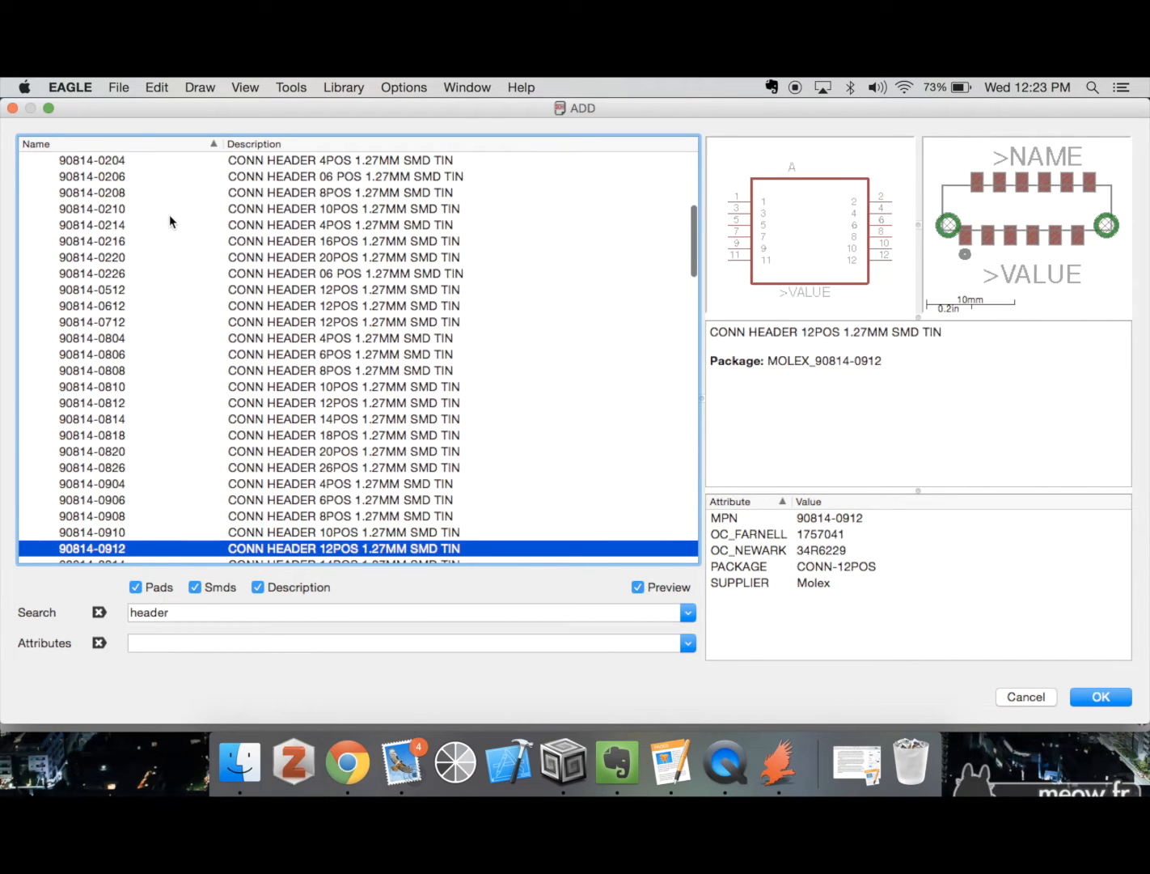
- Collapse the Molex_Batch_1 results and expand the M02 two-pin header under SparkFun-Connectors
scroll(165, 219, up, 10)
click(31, 160)
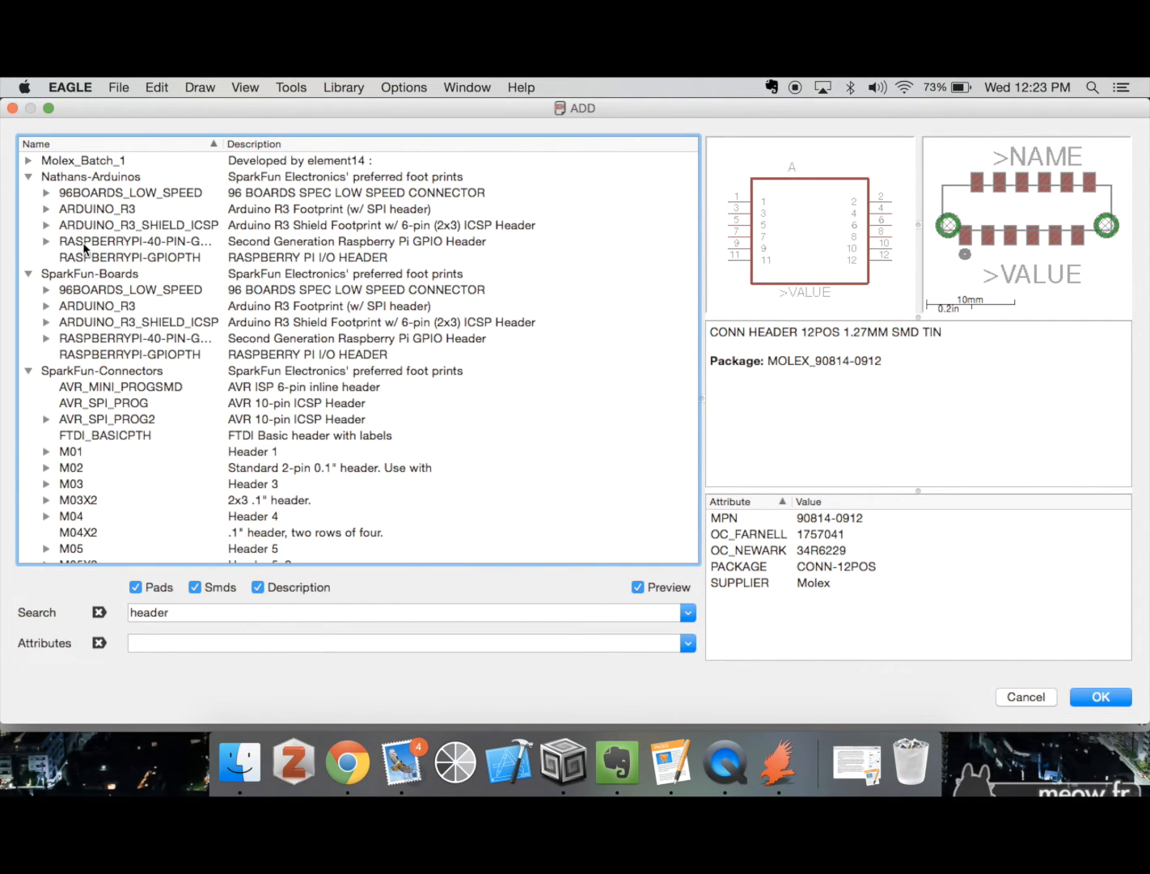
click(103, 453)
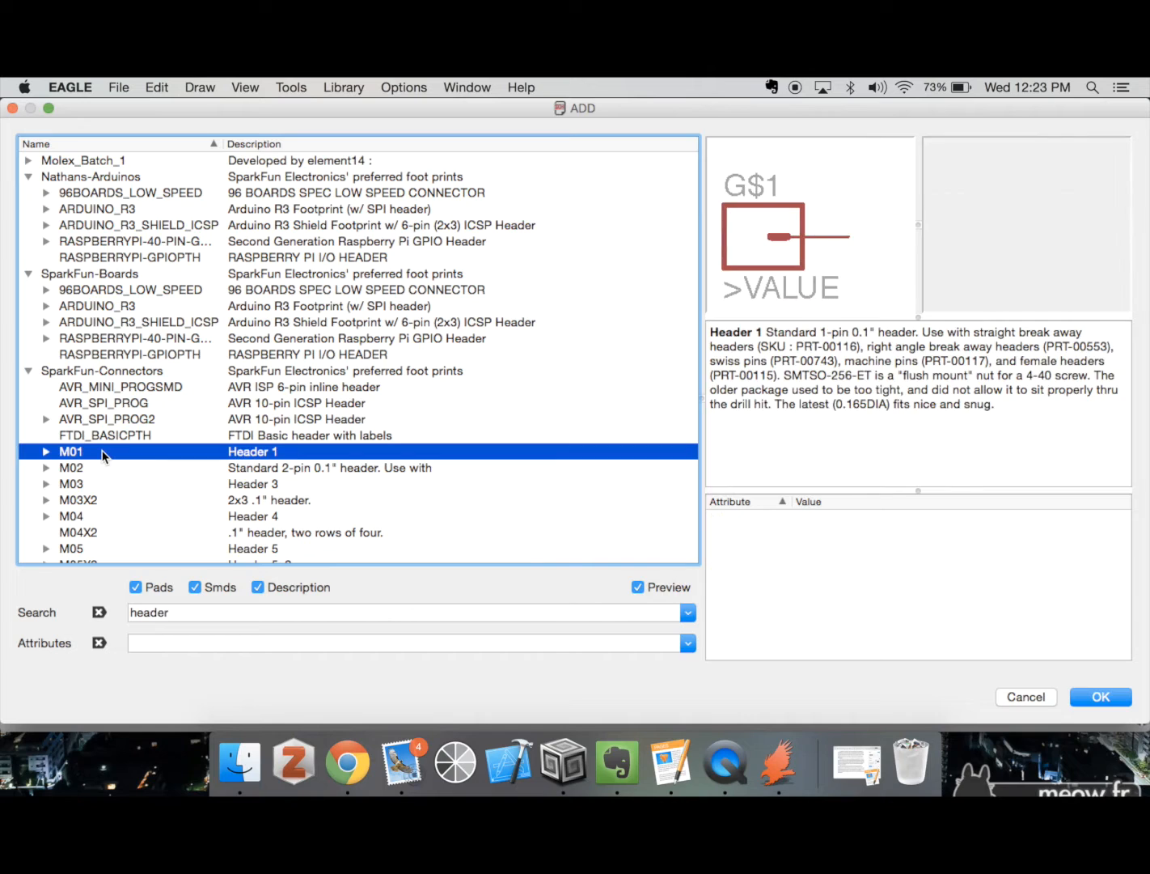
scroll(103, 455, down, 10)
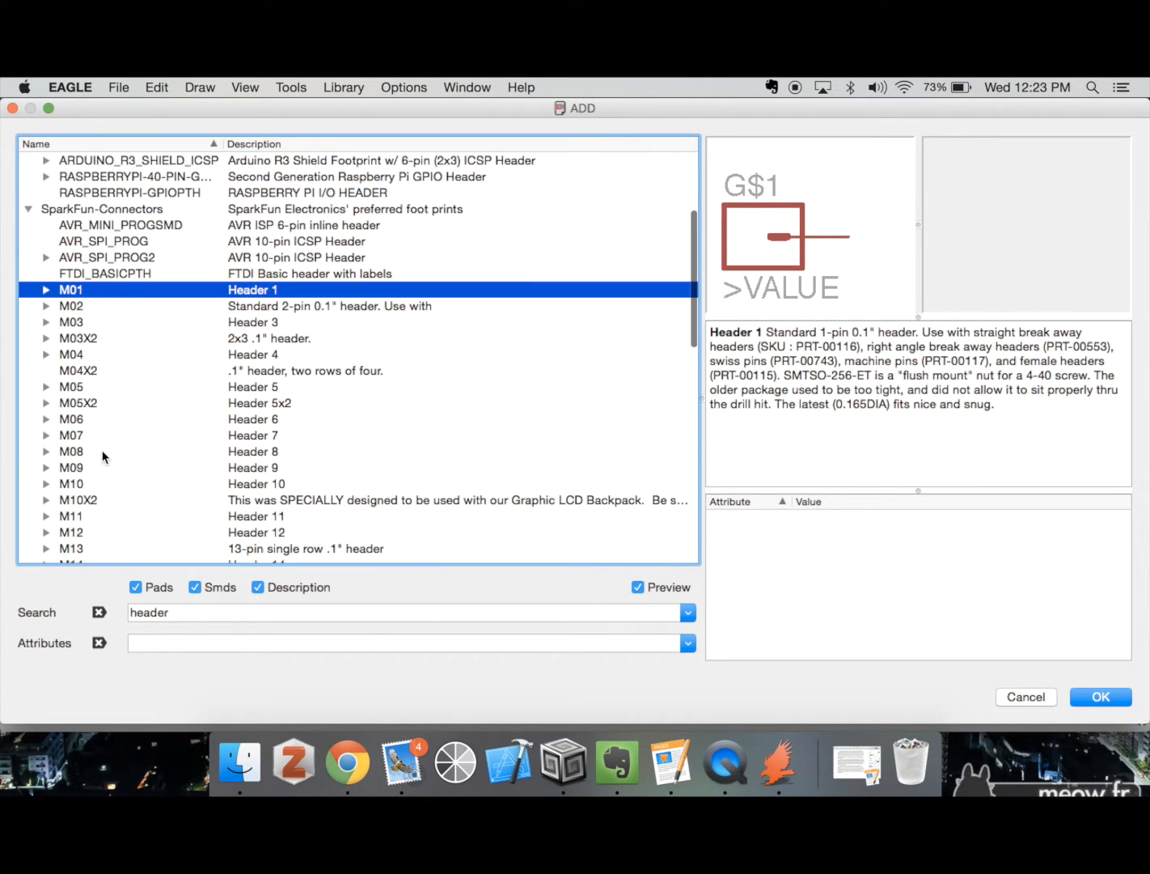
scroll(103, 456, up, 3)
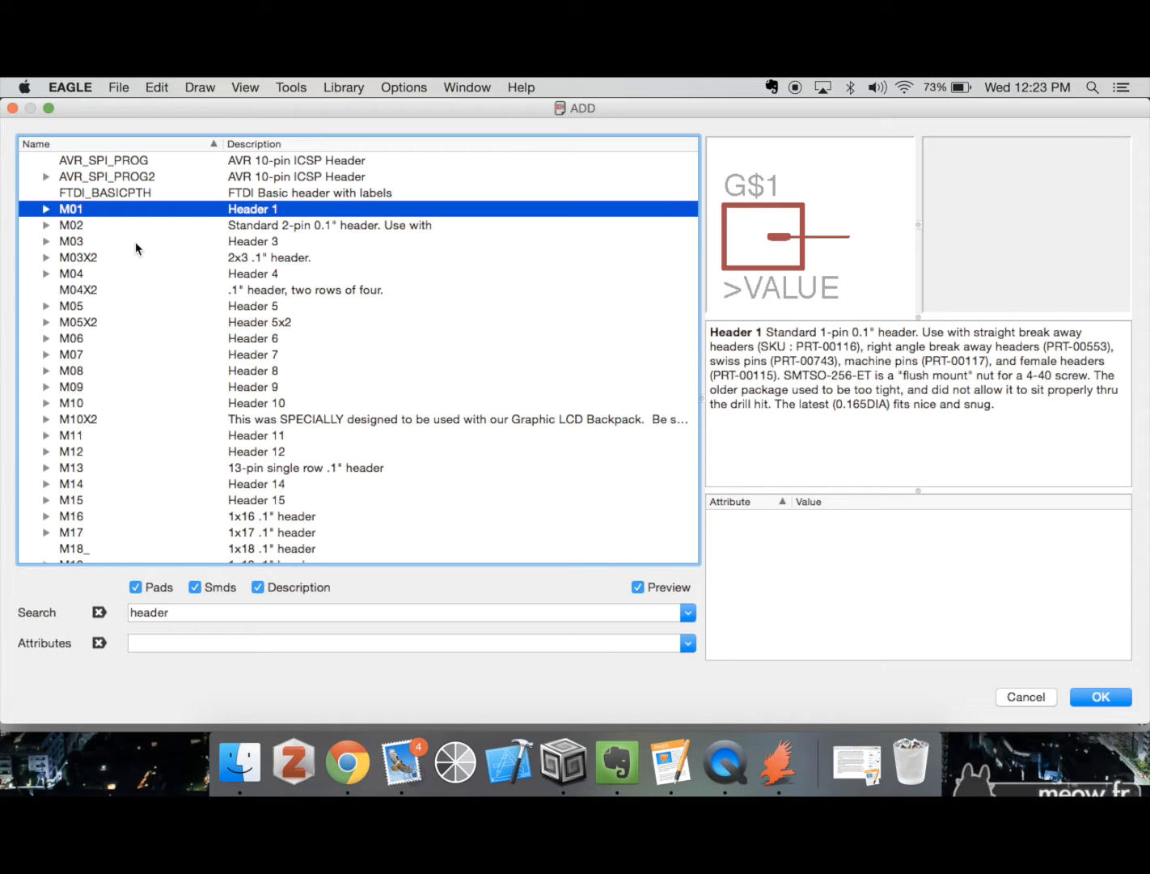
click(46, 225)
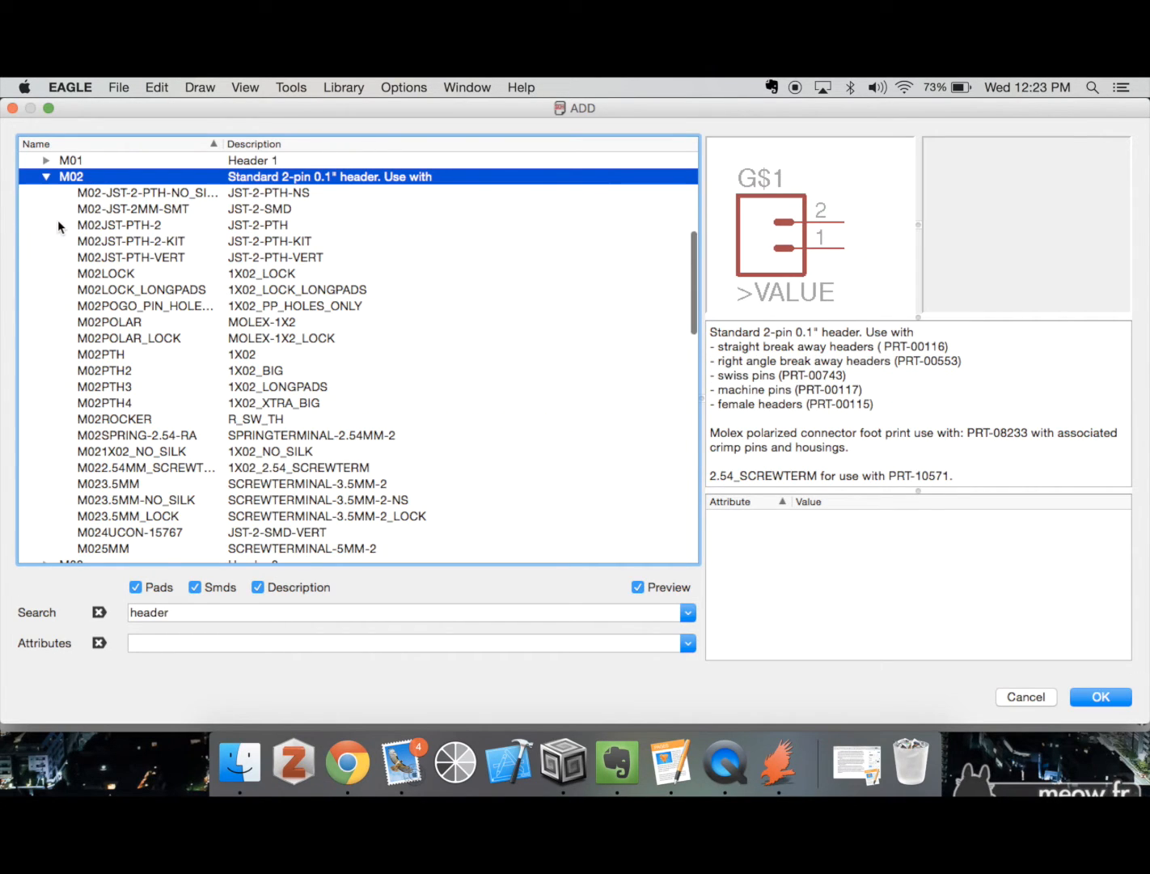
- Compare the package previews of the M02 header variants, including 1X02_PP_HOLES_ONLY, 1X02_LONGPADS, 1X02_XTRA_BIG and 1X02
click(111, 193)
key(Down)
key(Down)
key(Down)
key(Down)
key(Down)
key(Down)
key(Down)
key(Down)
key(Down)
key(Down)
key(Down)
key(Down)
key(Down)
key(Down)
key(Down)
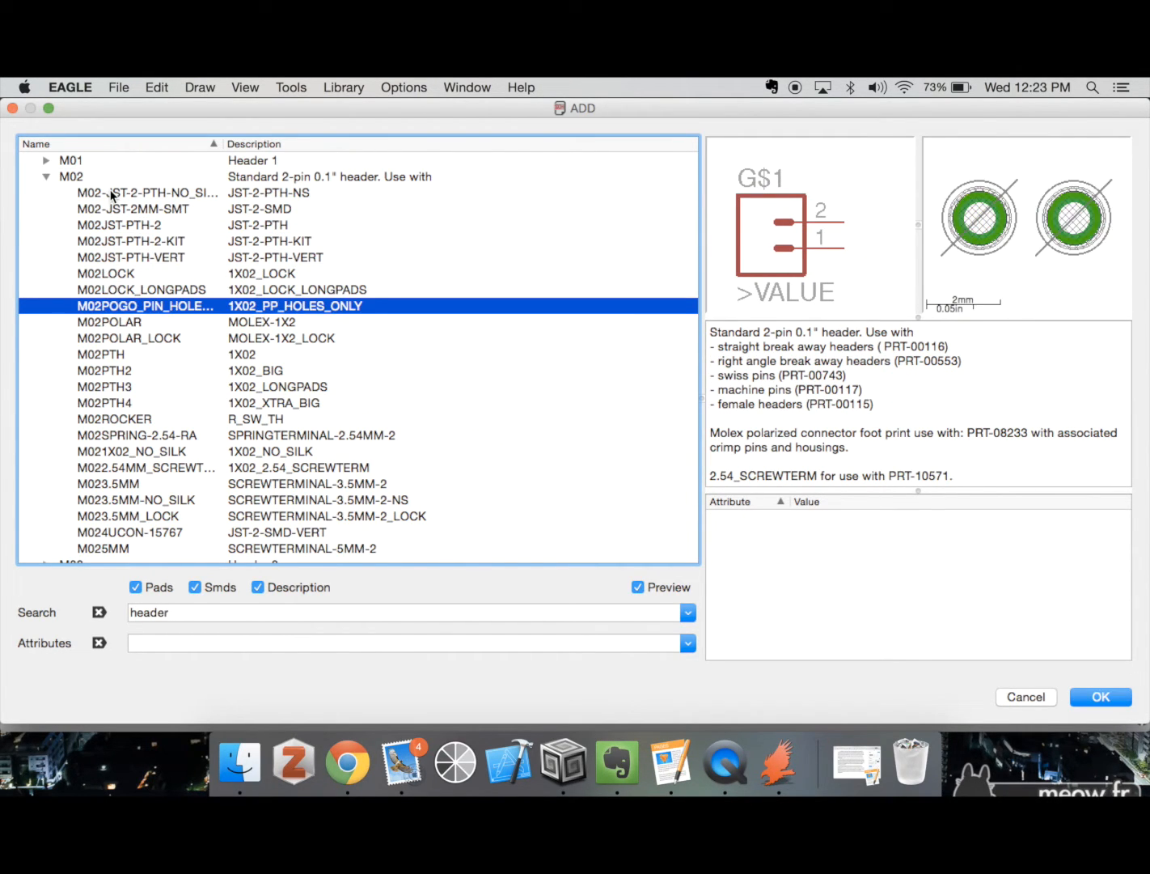
key(Up)
key(Up)
key(Up)
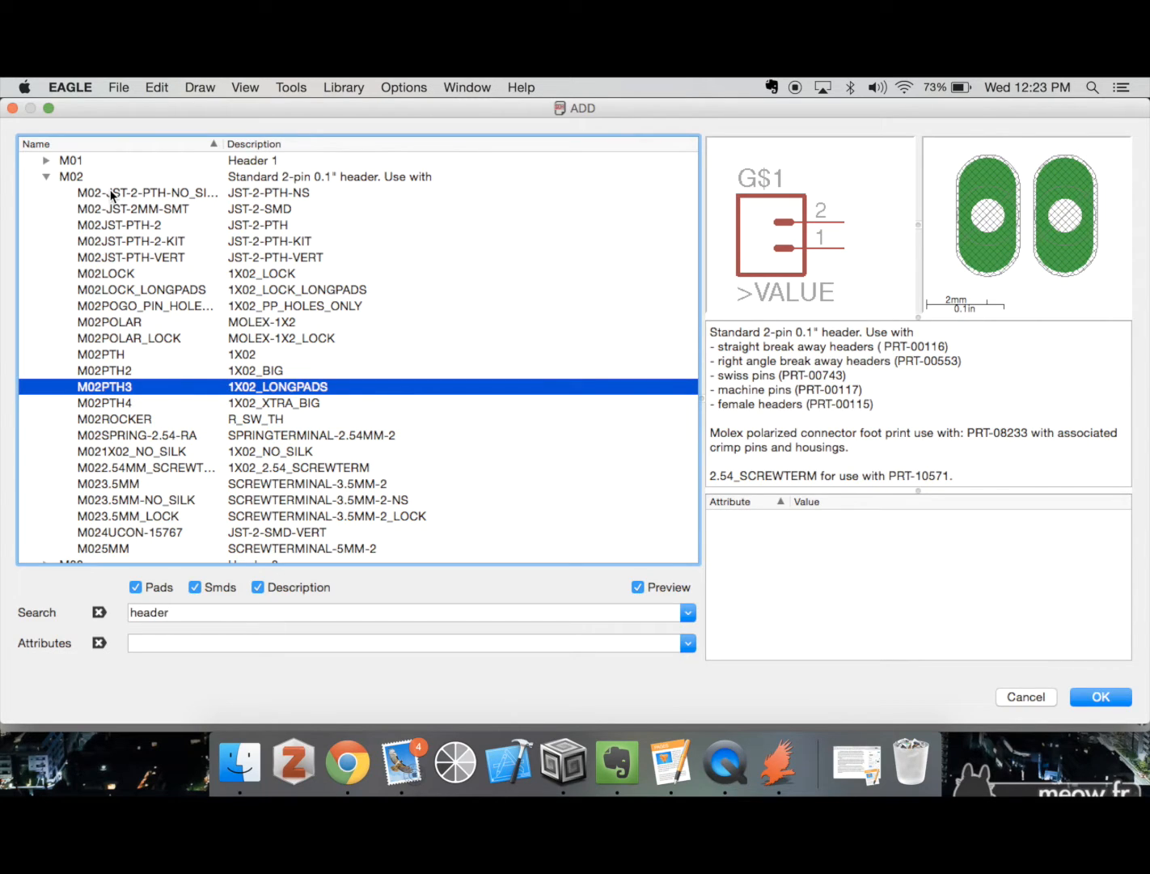
key(Up)
key(Up)
key(Up)
key(Down)
key(Down)
key(Down)
key(Down)
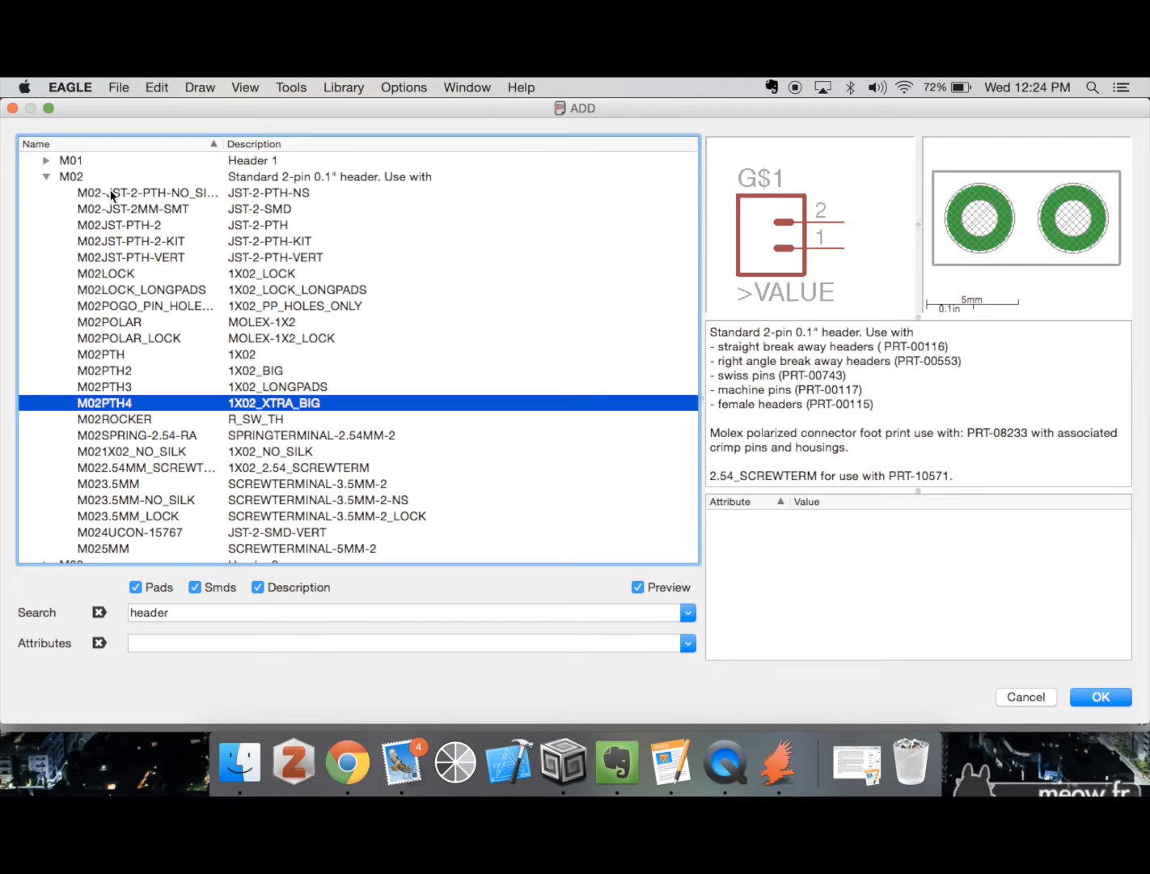
key(Up)
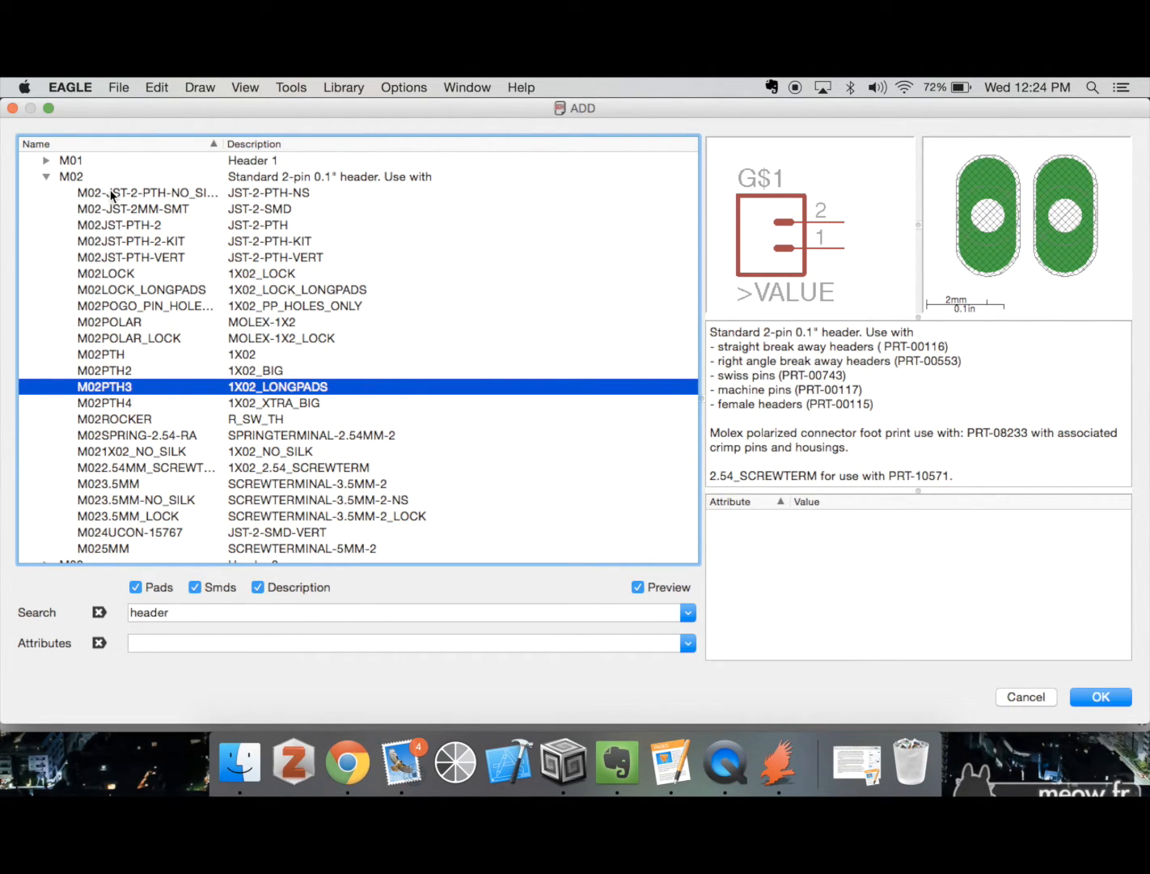
key(Up)
key(Up)
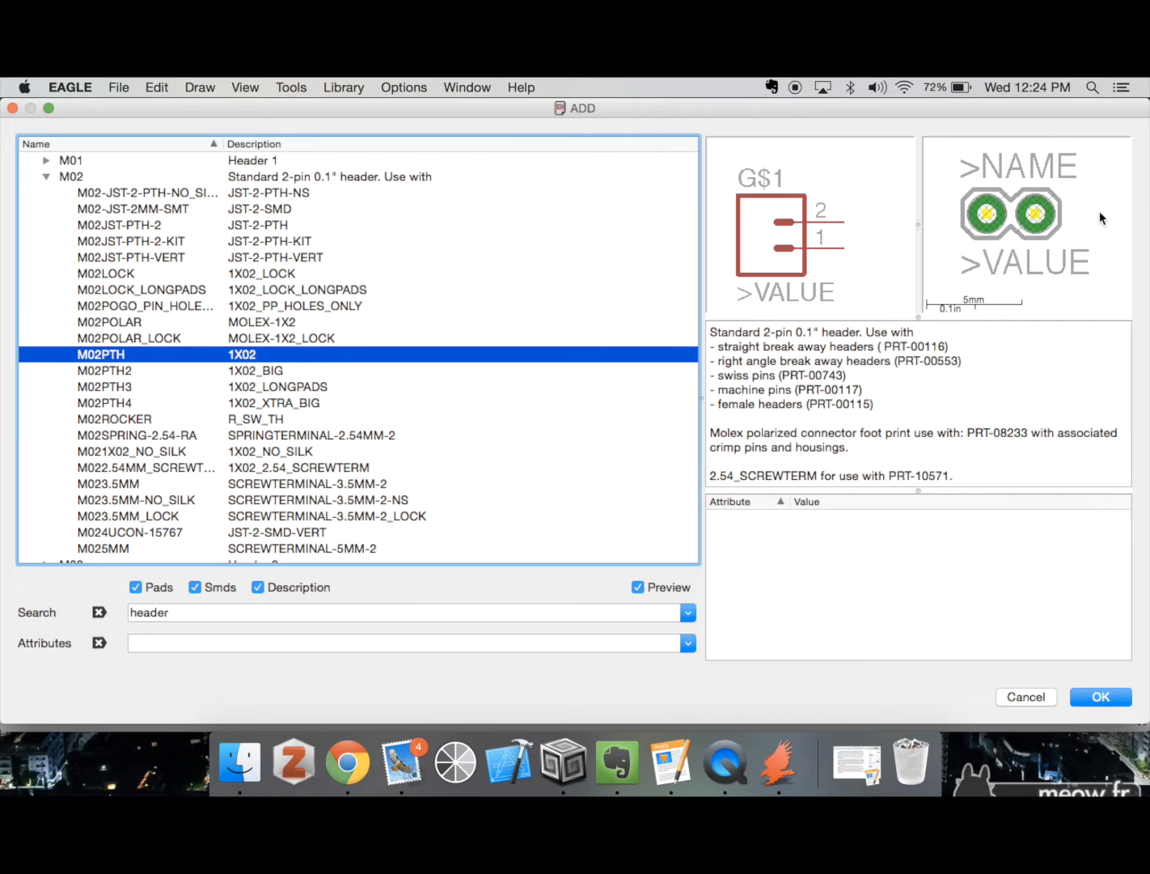
- Choose the M02PTH header with the 1X02 package for adding, after rechecking the 1X02_BIG and 1X02_LONGPADS variants
click(256, 369)
key(Down)
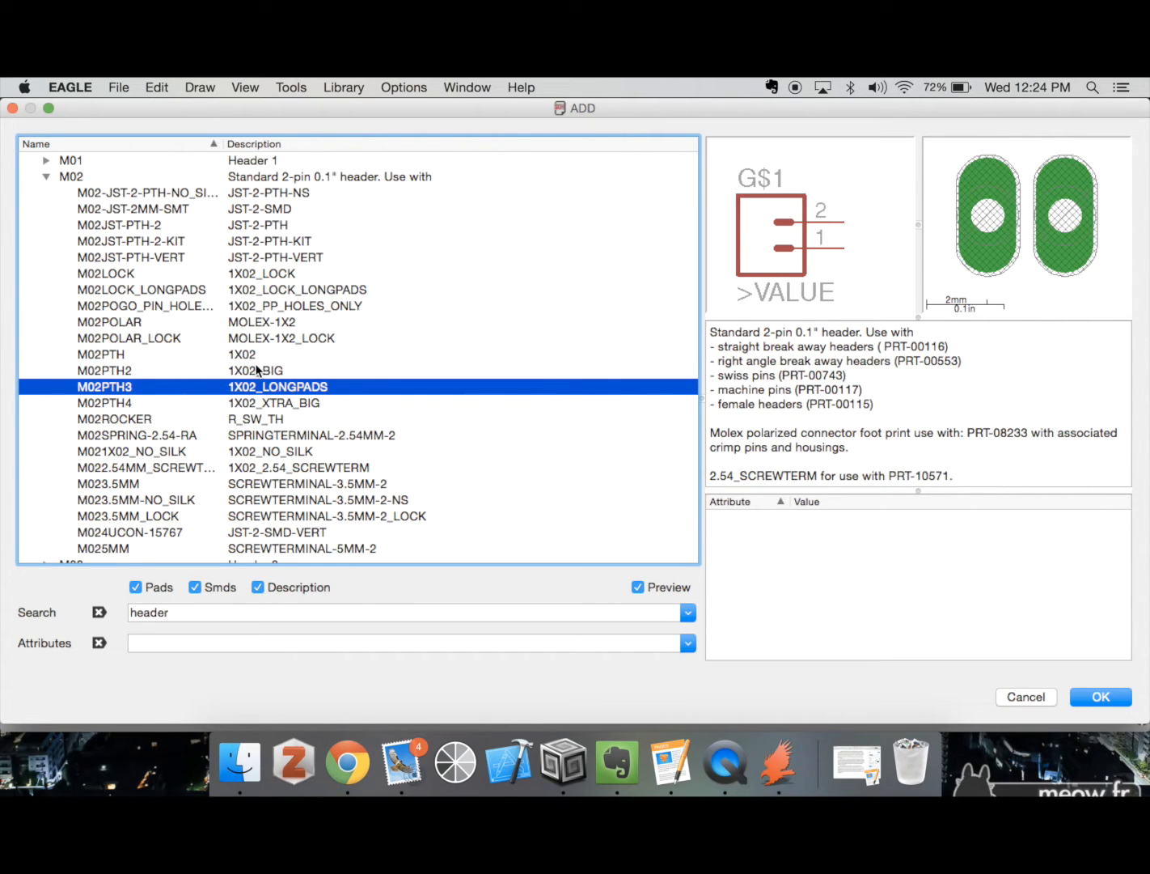
key(Up)
key(Up)
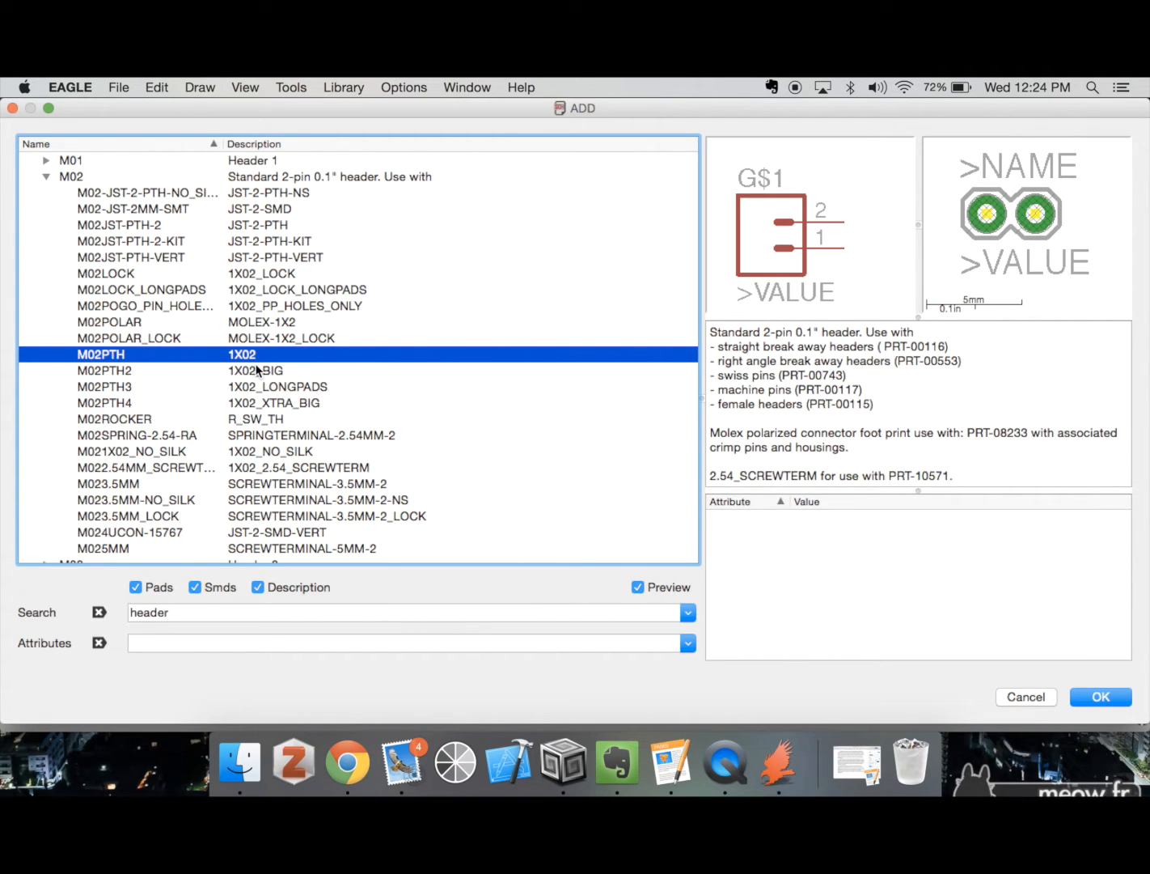
key(Return)
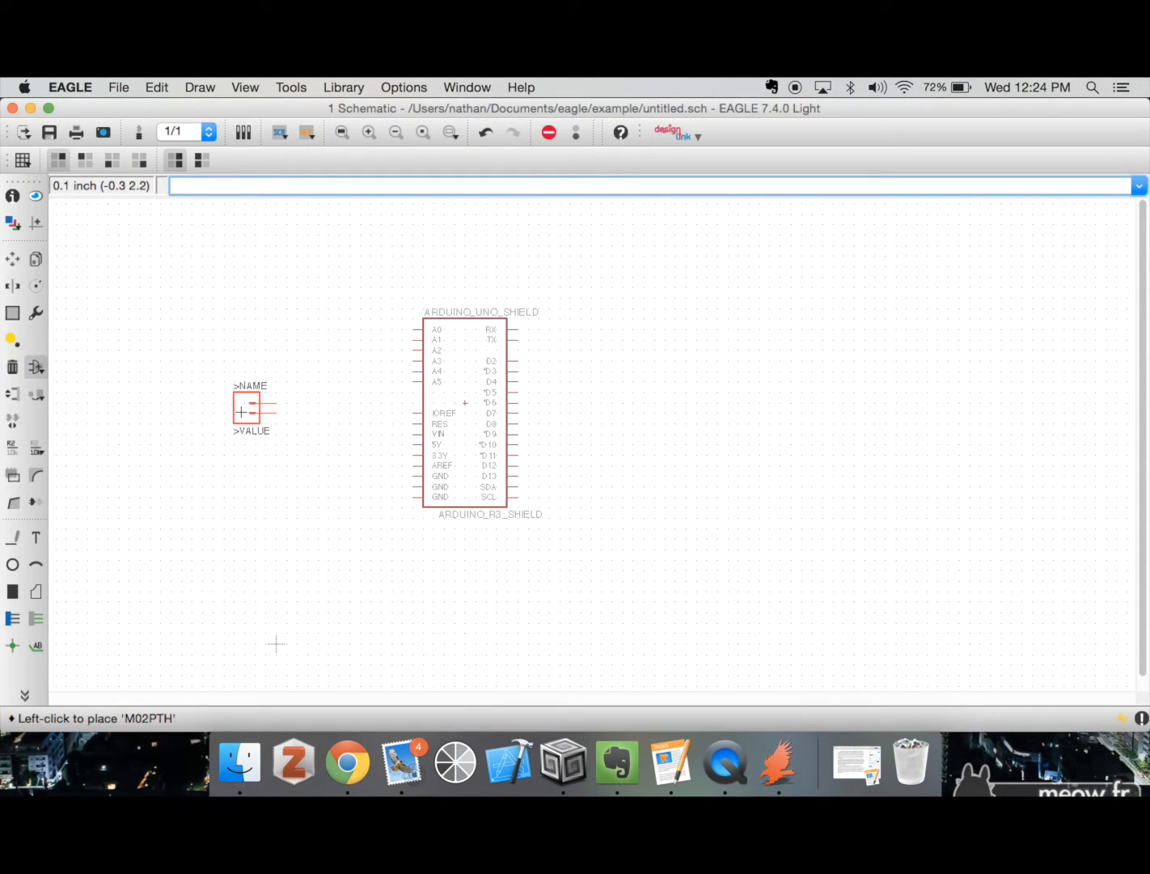
- Rotate the M02PTH header 180 degrees and place it beside the shield's D2 and D3 pins, with its pins facing the shield
right_click(242, 412)
right_click(591, 362)
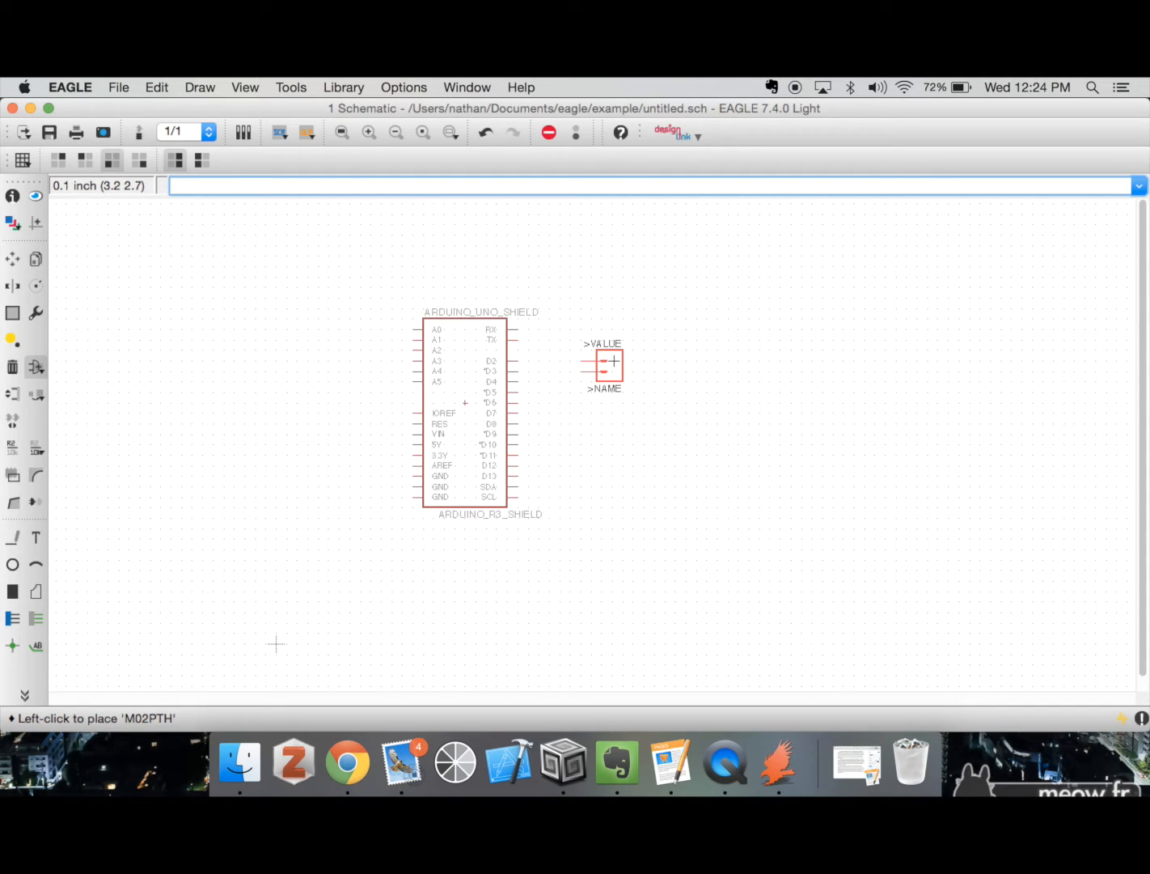
click(614, 360)
- Name the two-pin header beside the shield LED_SWITCH
text(name)
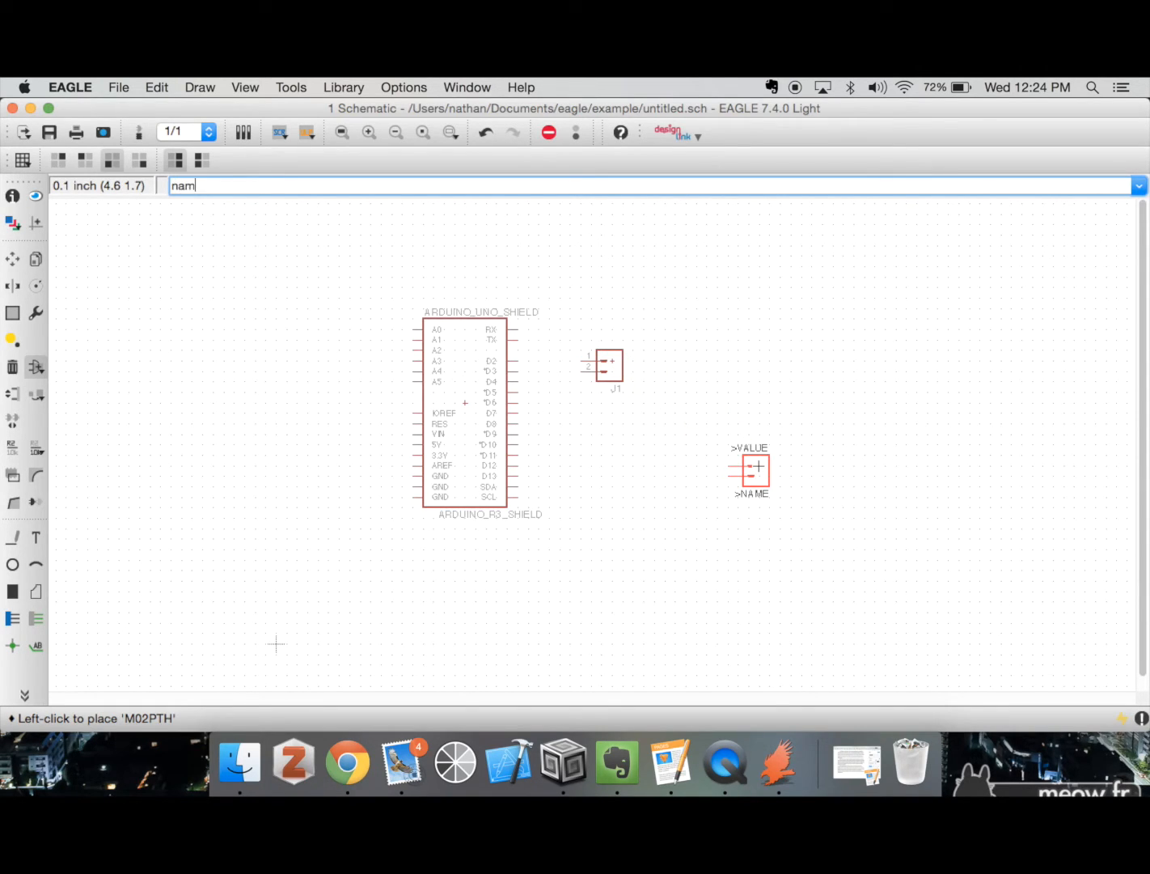
key(Return)
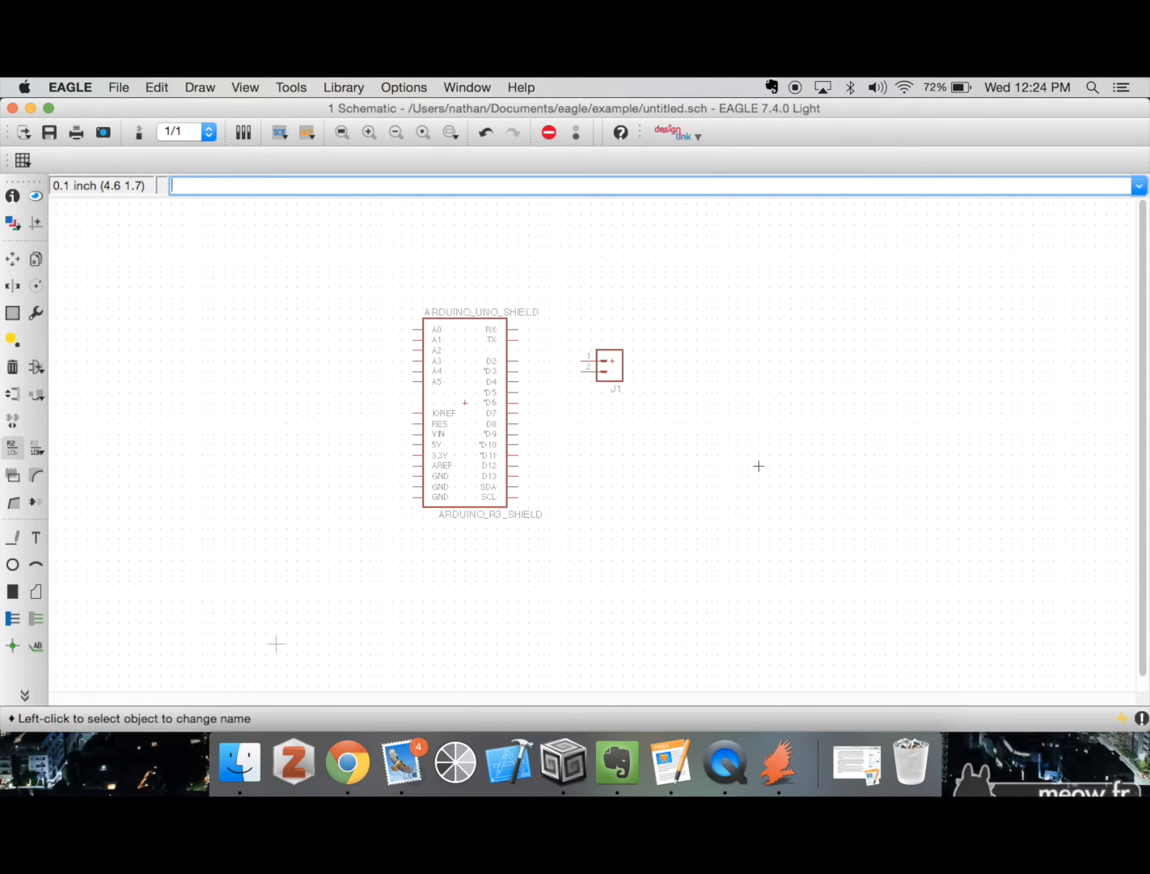
click(606, 364)
text(LED_SWITCH)
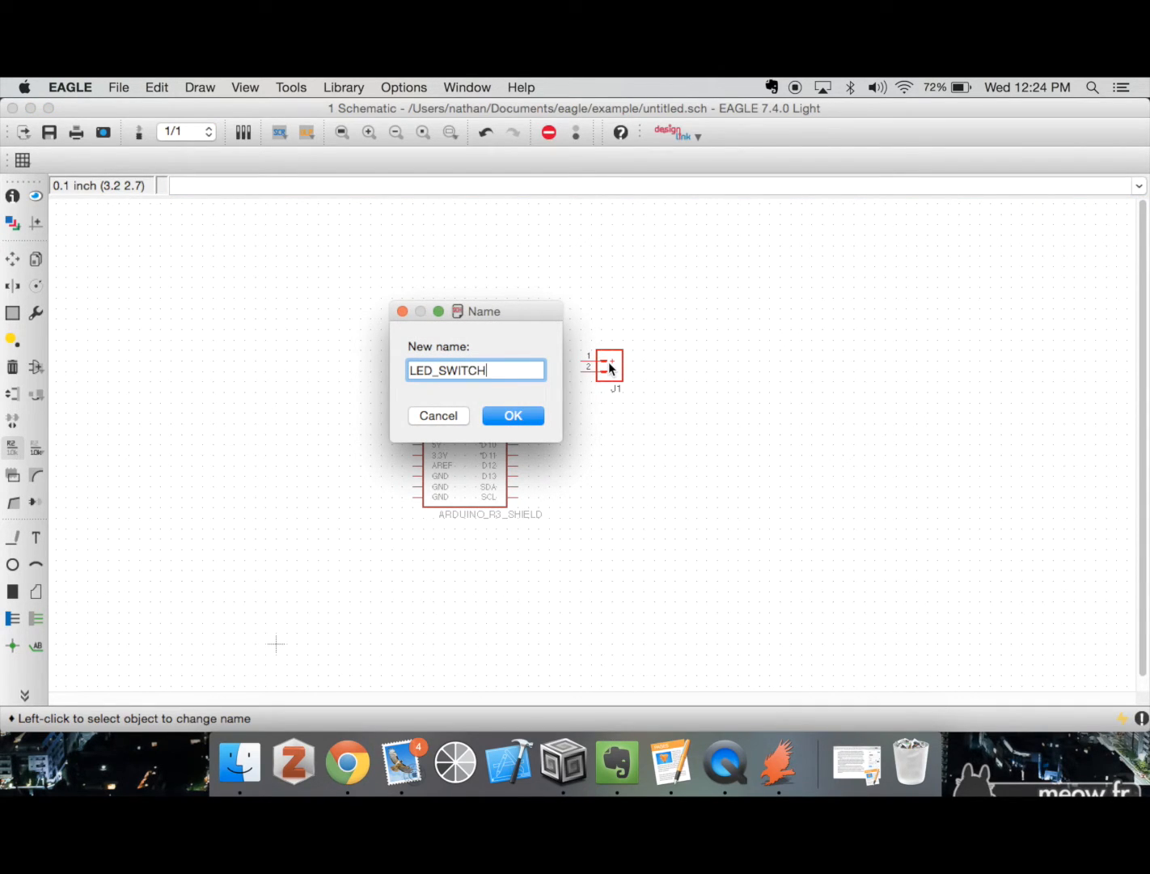
key(Return)
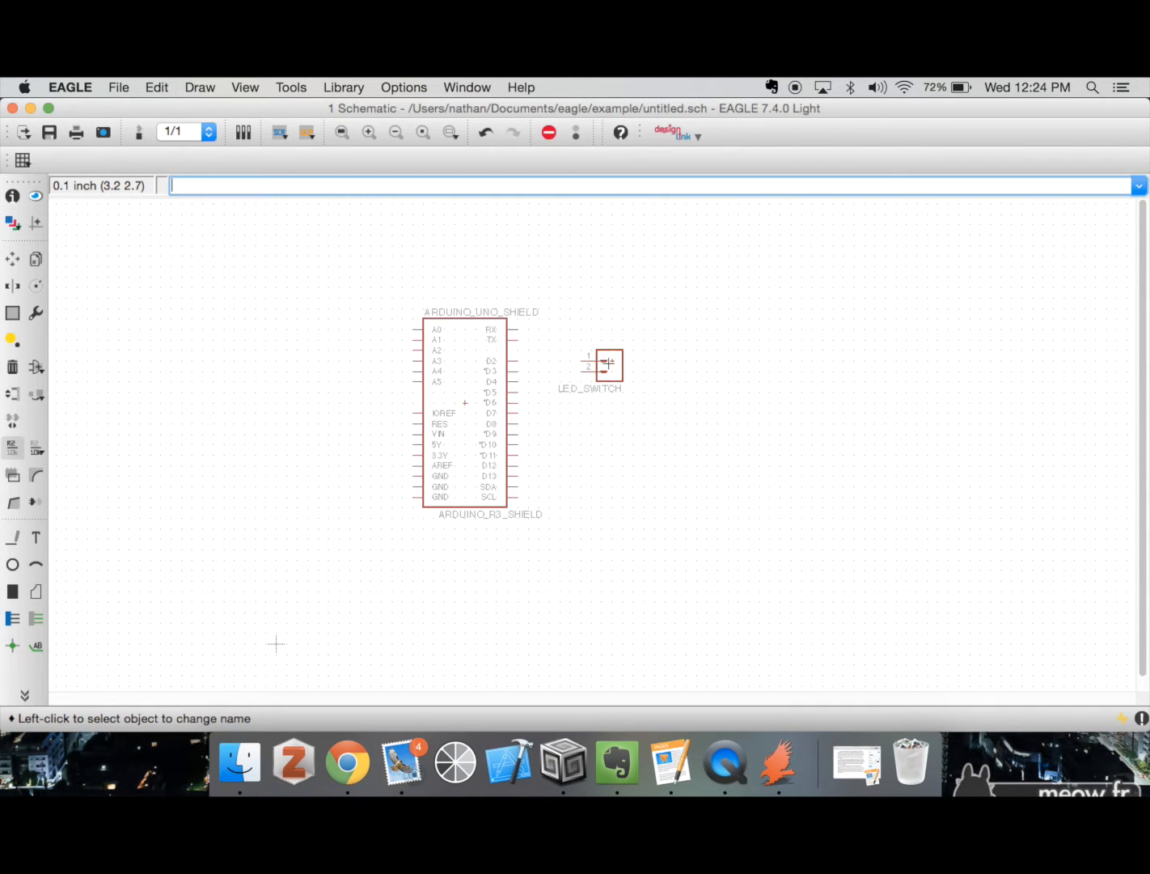
- Start adding another part and search the libraries for resistor
click(374, 134)
scroll(513, 311, up, 3)
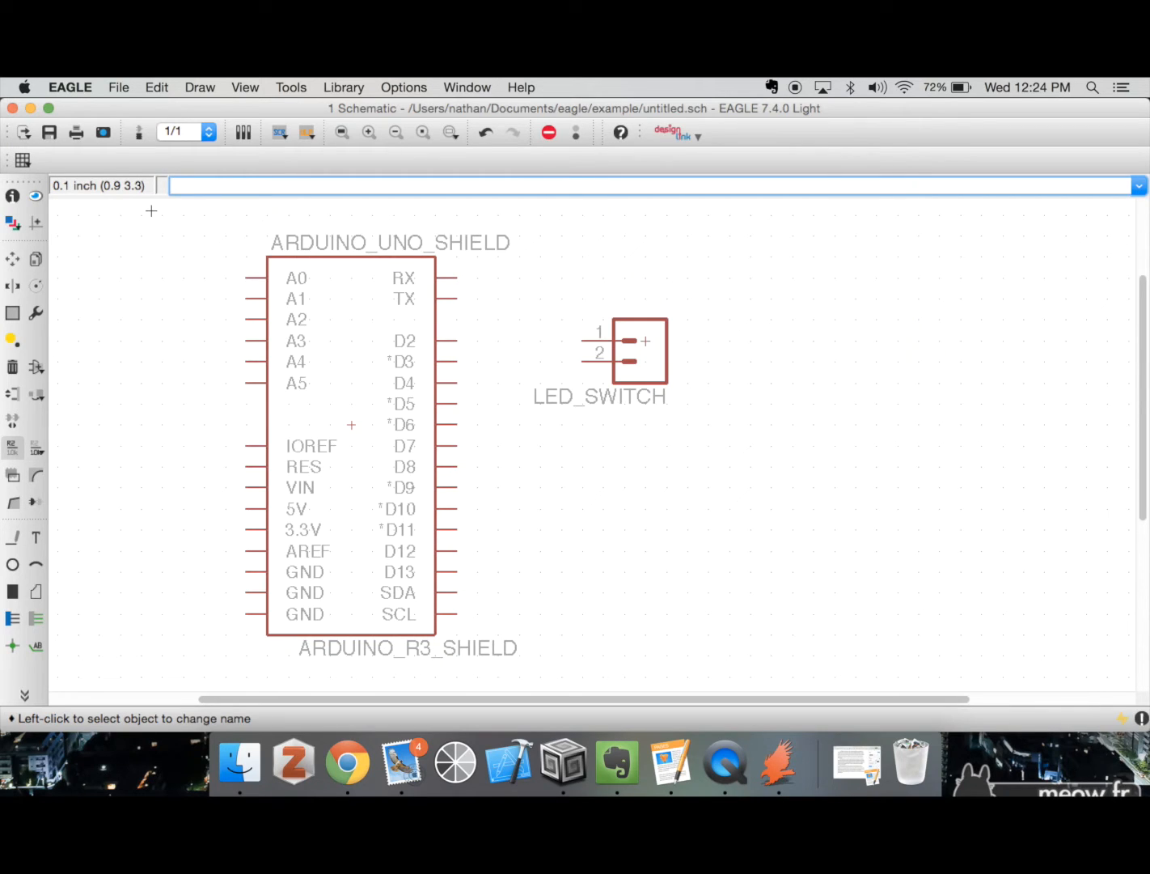
text(add)
key(Return)
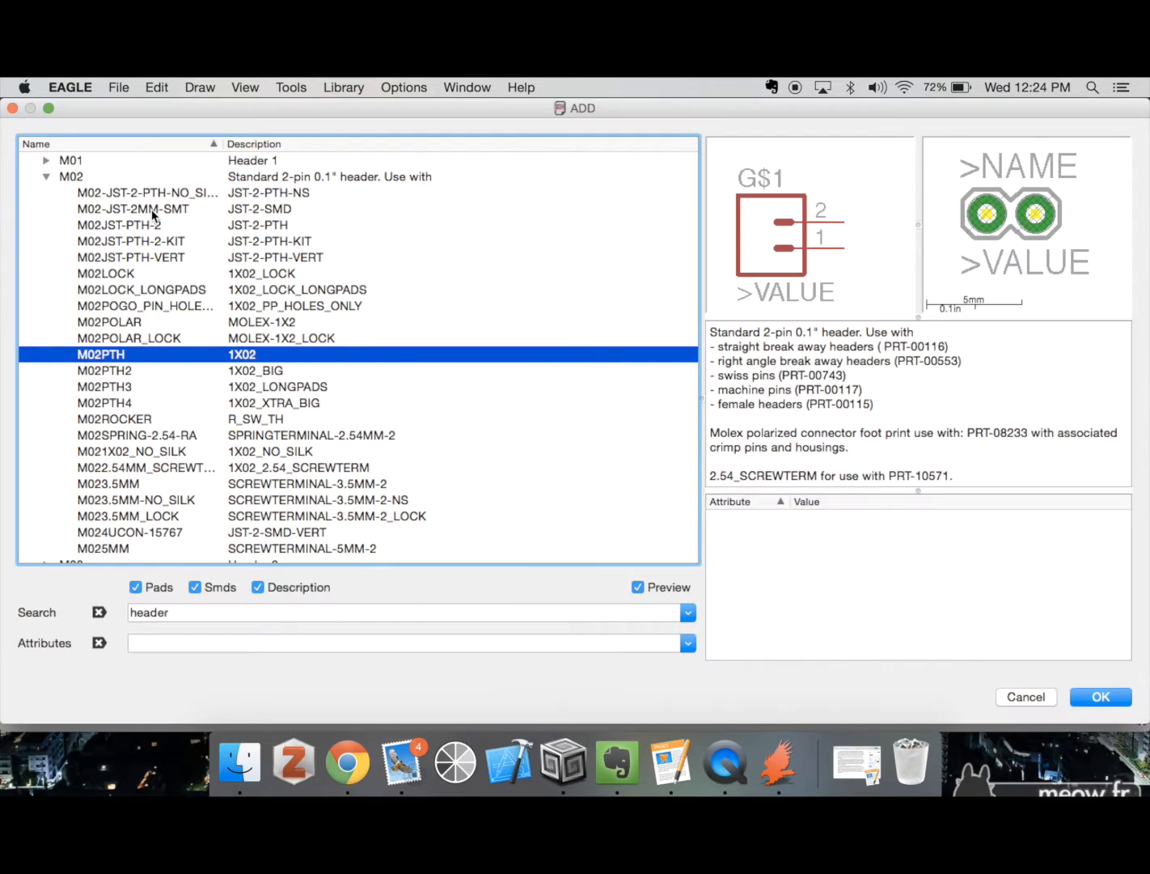
double_click(219, 621)
text(resistor)
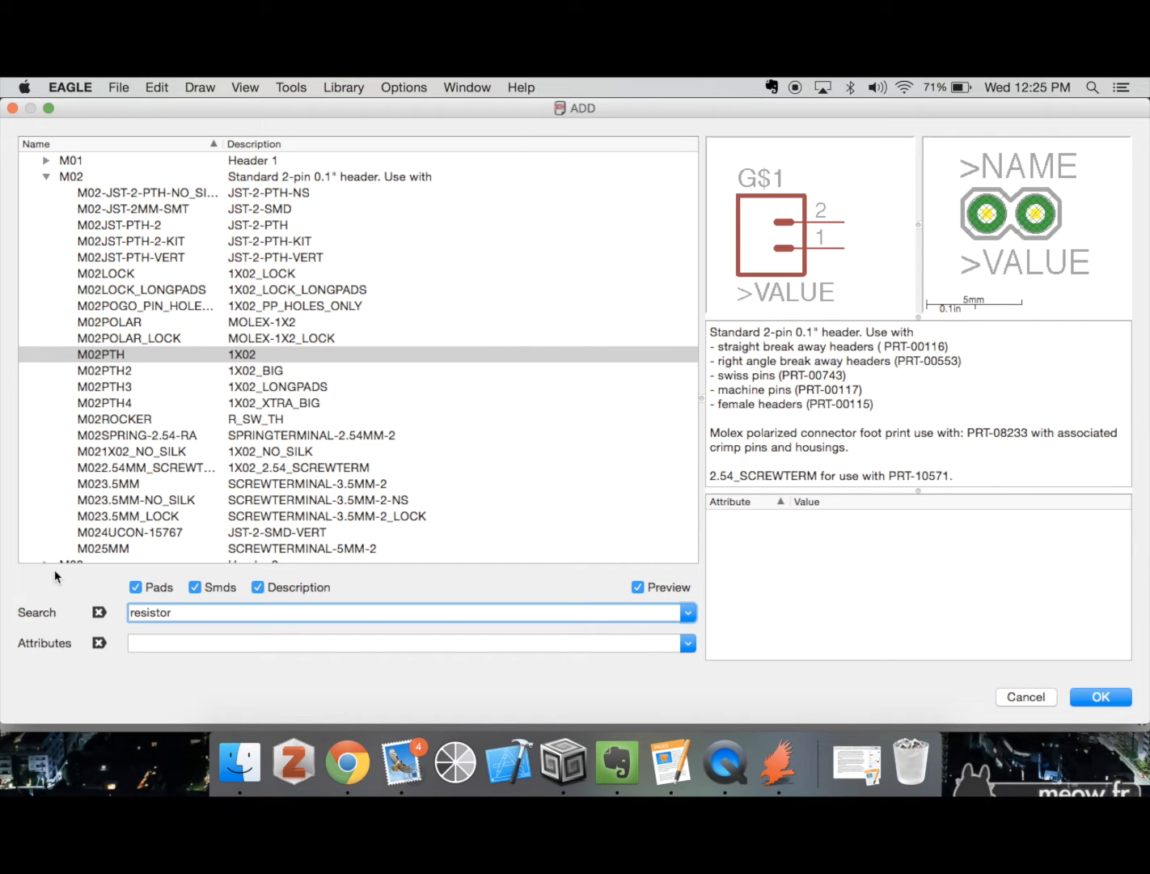
key(Return)
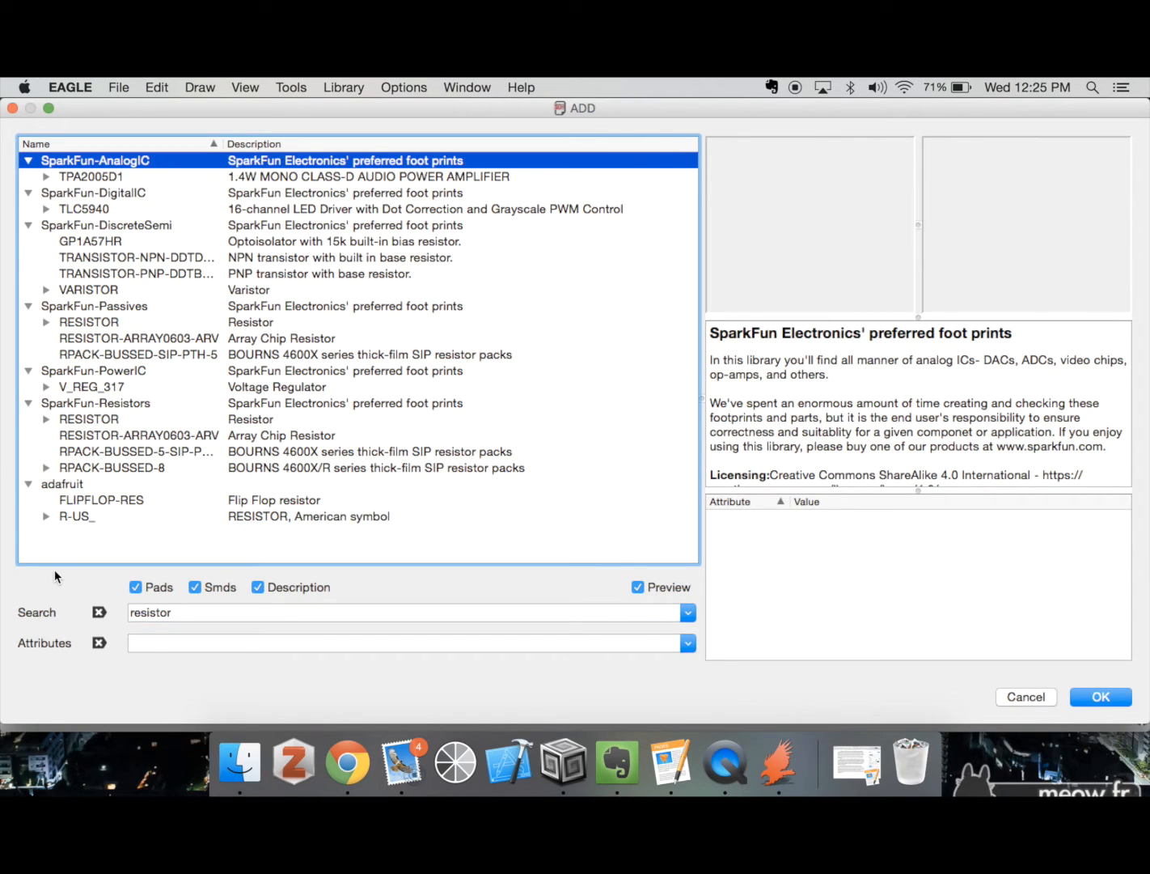
- Try the library search with the shortened term resisto, and repeat it with a trailing wildcard as resisto*
click(214, 614)
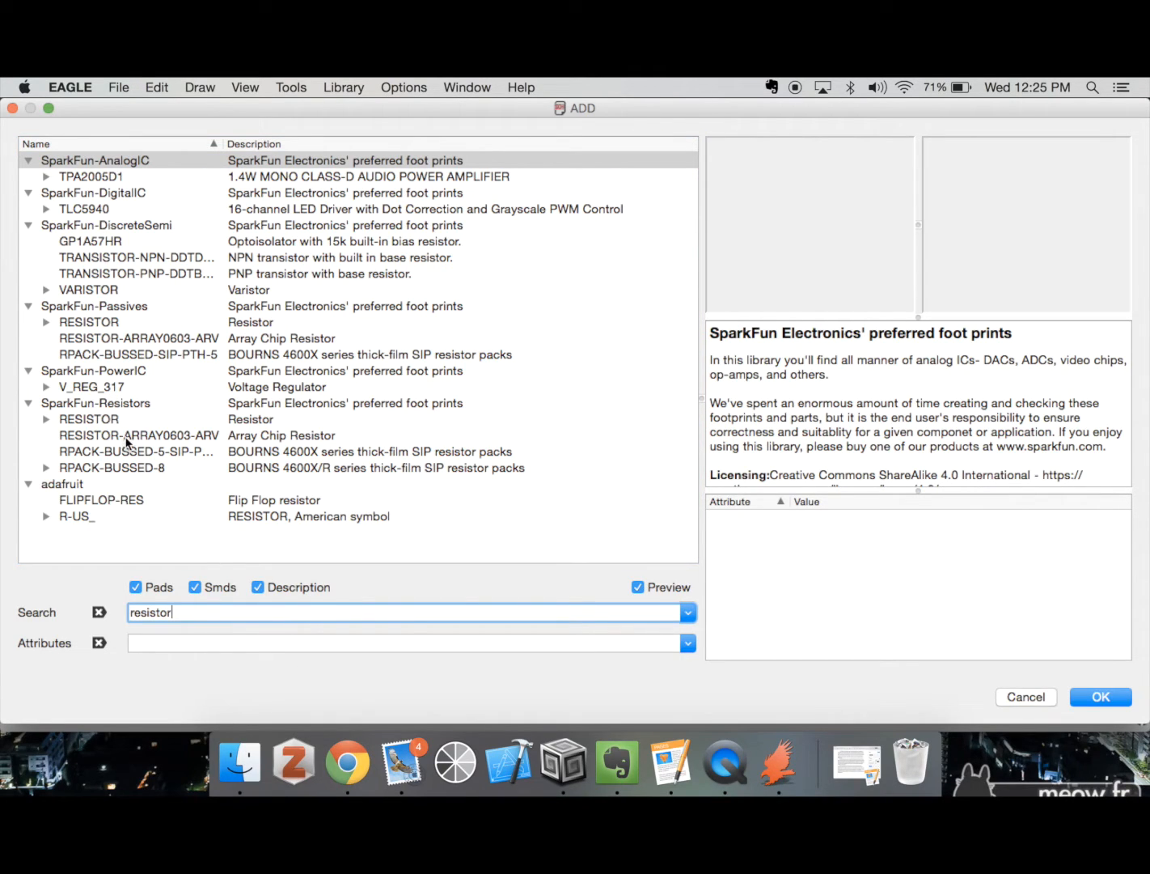
key(BackSpace)
key(Return)
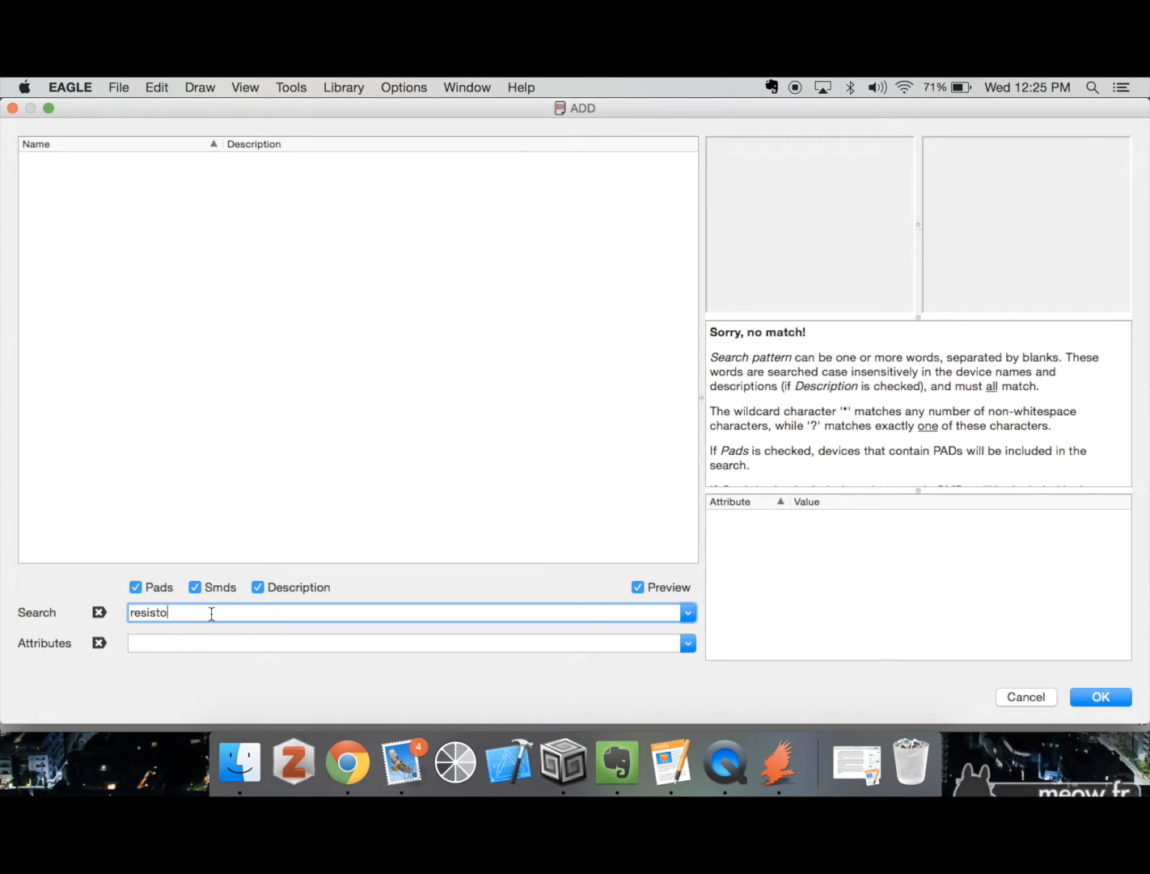
text(*)
key(Return)
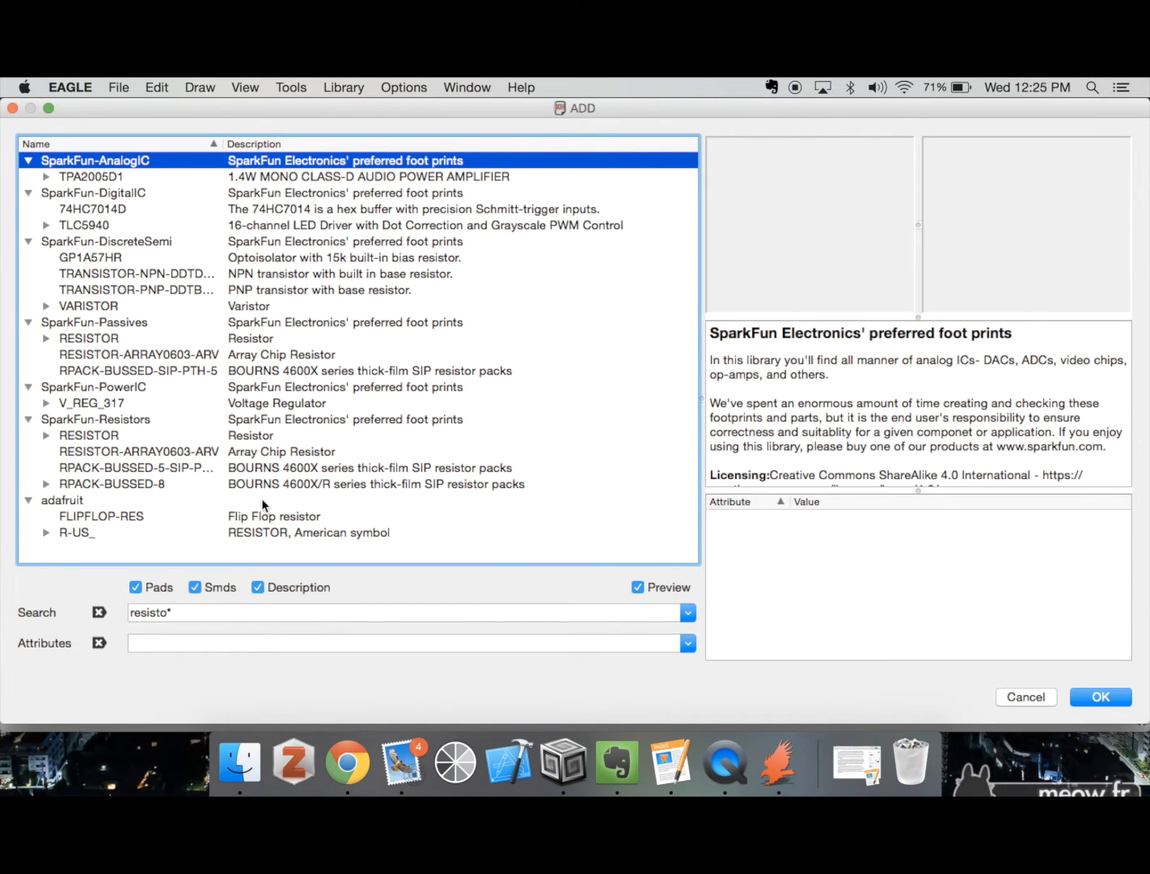
- Search the libraries with wildcards on both ends, using *esisto*, and look through the matching parts
click(231, 613)
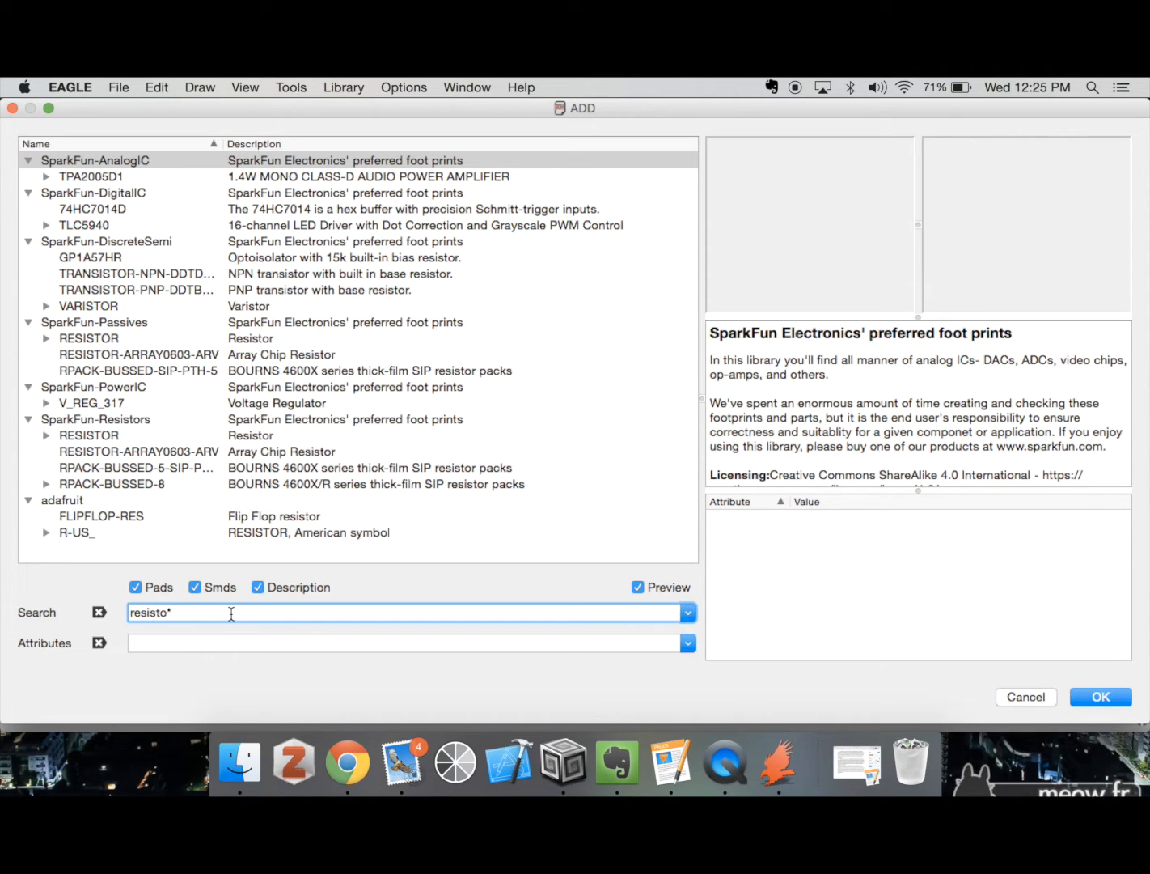
key(BackSpace)
key(Left)
key(Left)
key(Left)
key(Left)
key(Left)
key(Left)
key(Left)
key(Right)
key(BackSpace)
text(*)
key(Return)
scroll(314, 473, down, 1)
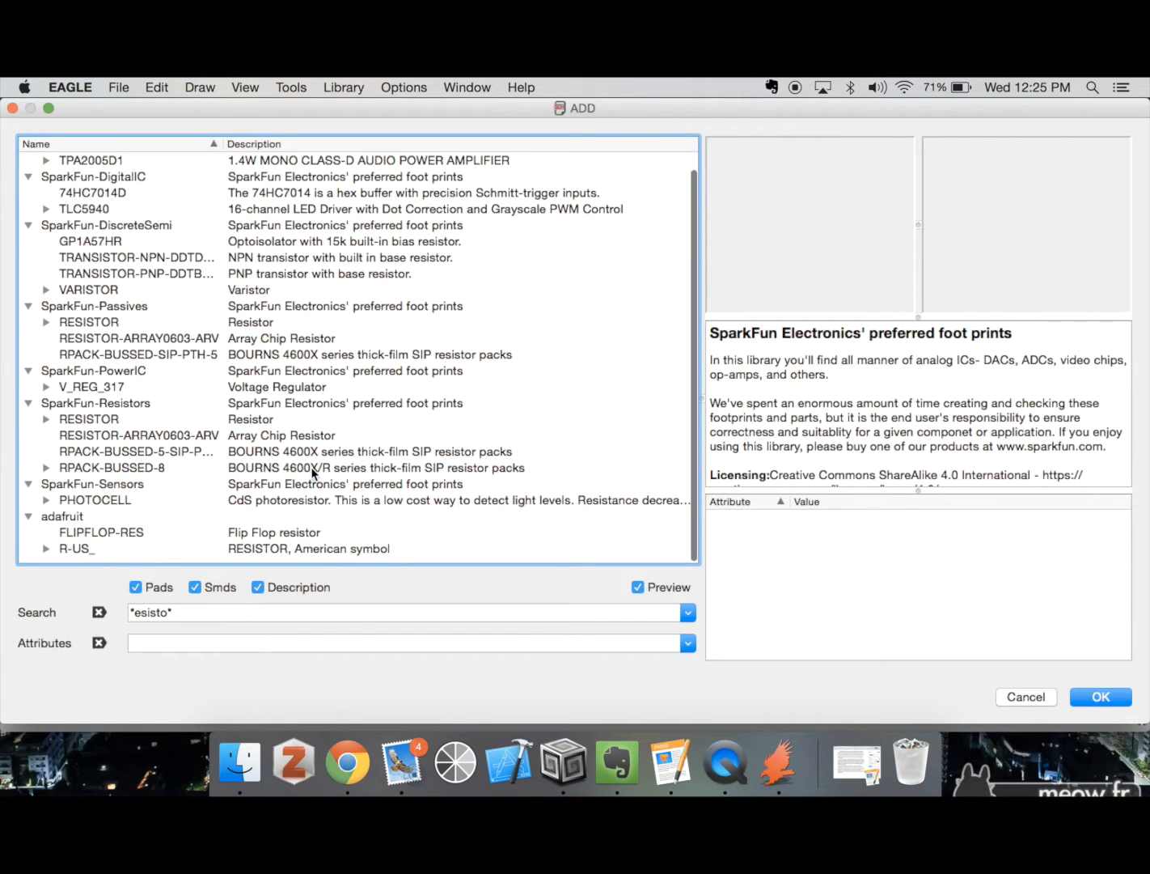
- Search the libraries for Resisto* with a capital R and only the trailing wildcard
click(210, 616)
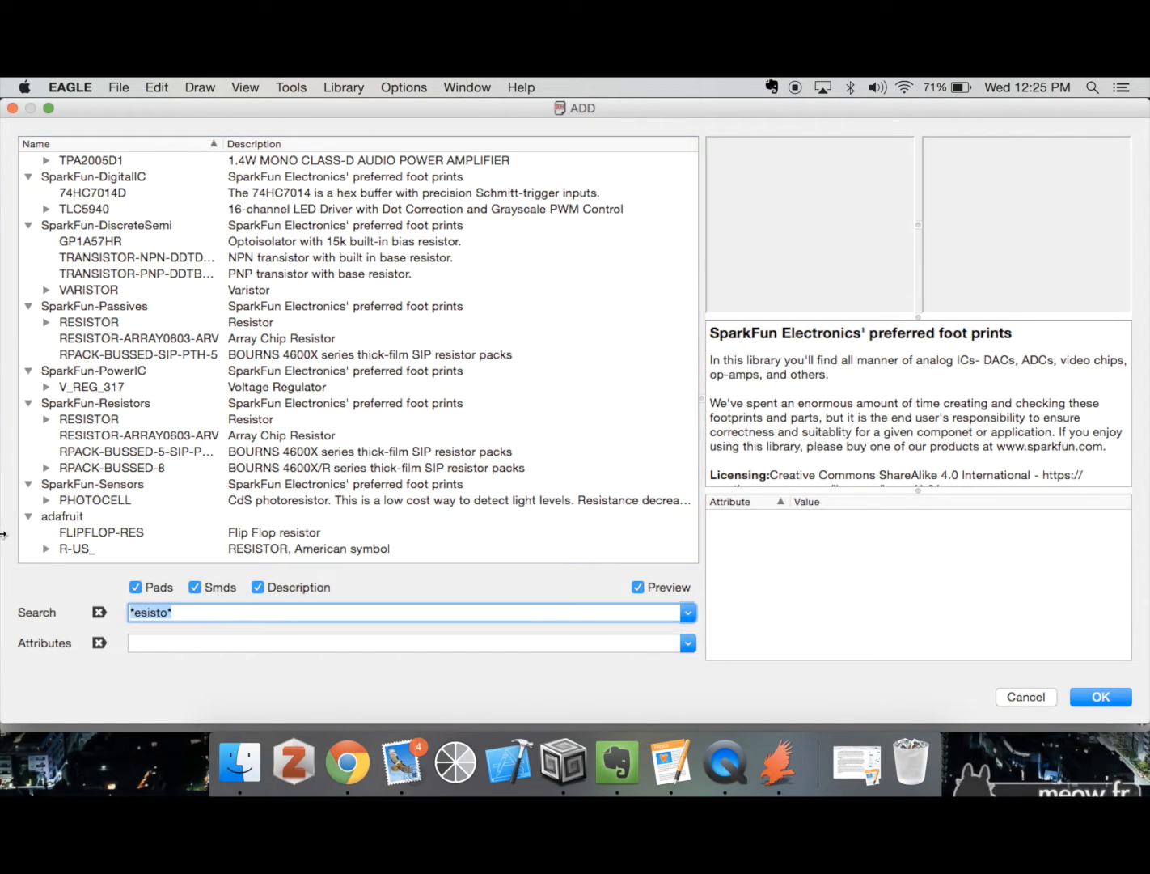
key(Right)
key(Left)
key(Left)
key(Left)
key(Left)
key(Left)
key(Left)
key(Left)
key(BackSpace)
text(R)
key(Return)
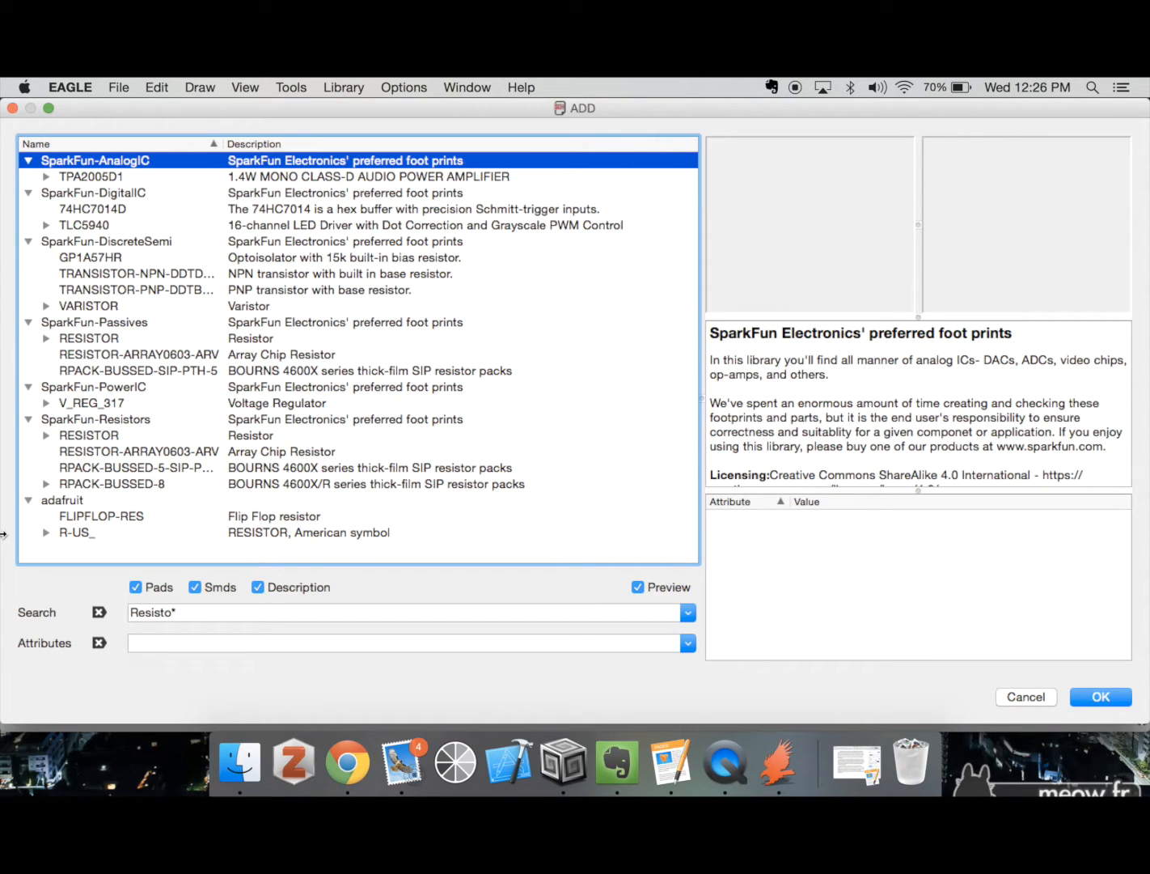
- Clear the wildcard term and search the libraries for the full word resistor again
drag(217, 607, 54, 557)
key(BackSpace)
text(ristor)
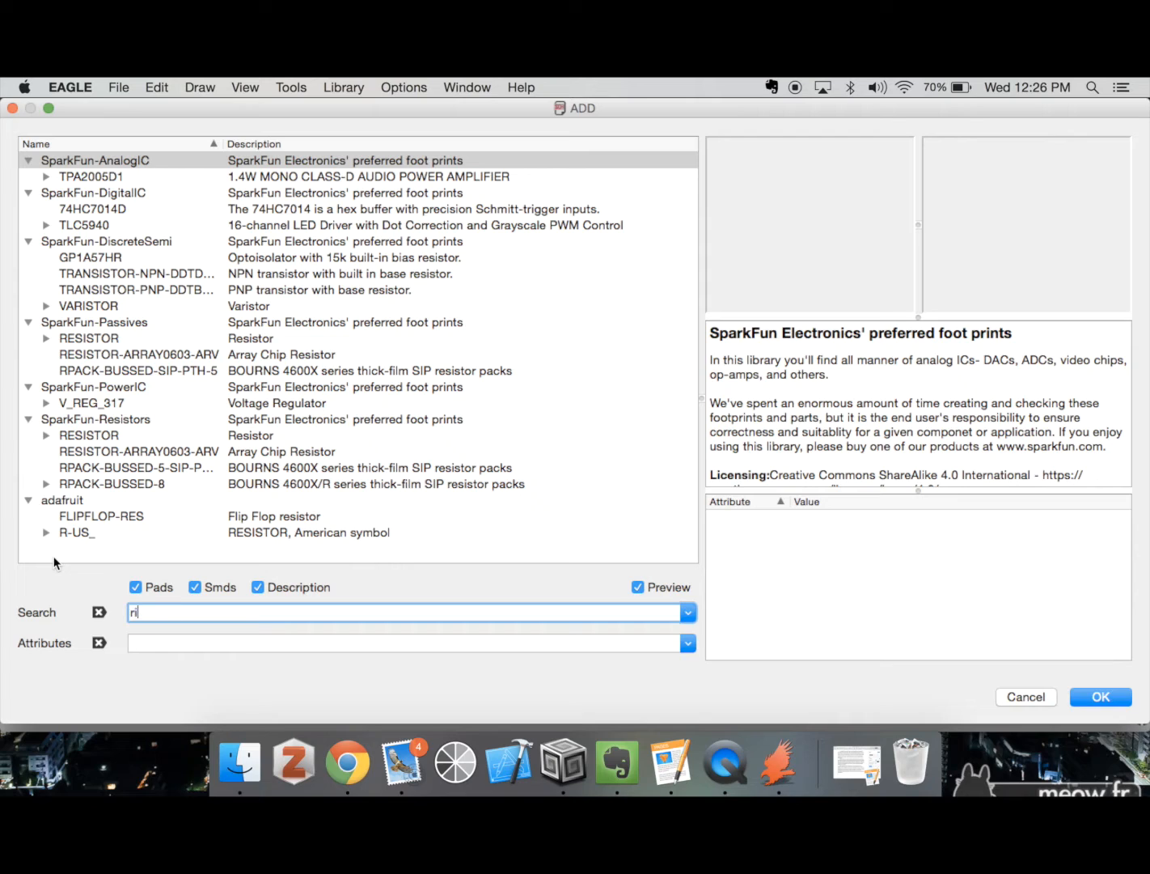
key(Return)
key(BackSpace)
key(BackSpace)
key(BackSpace)
key(BackSpace)
key(BackSpace)
key(BackSpace)
text(resistor)
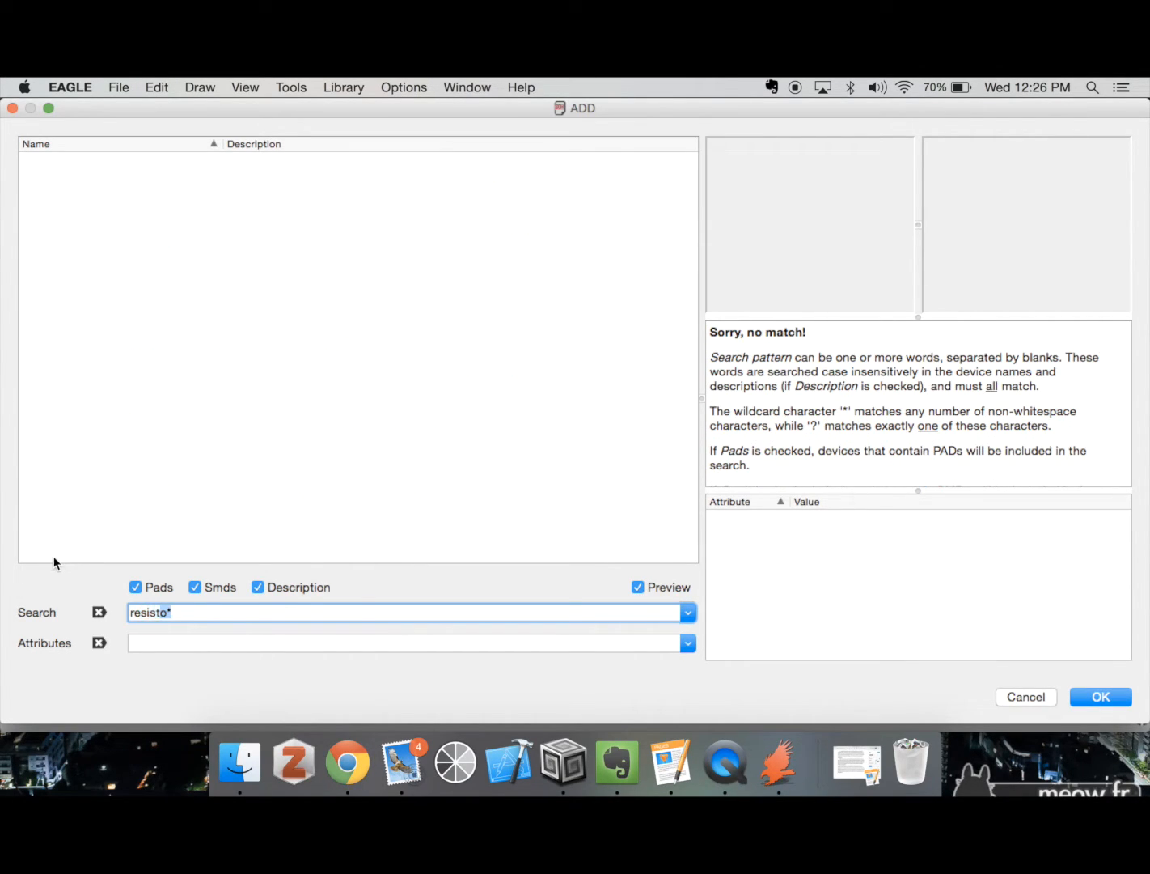
key(Return)
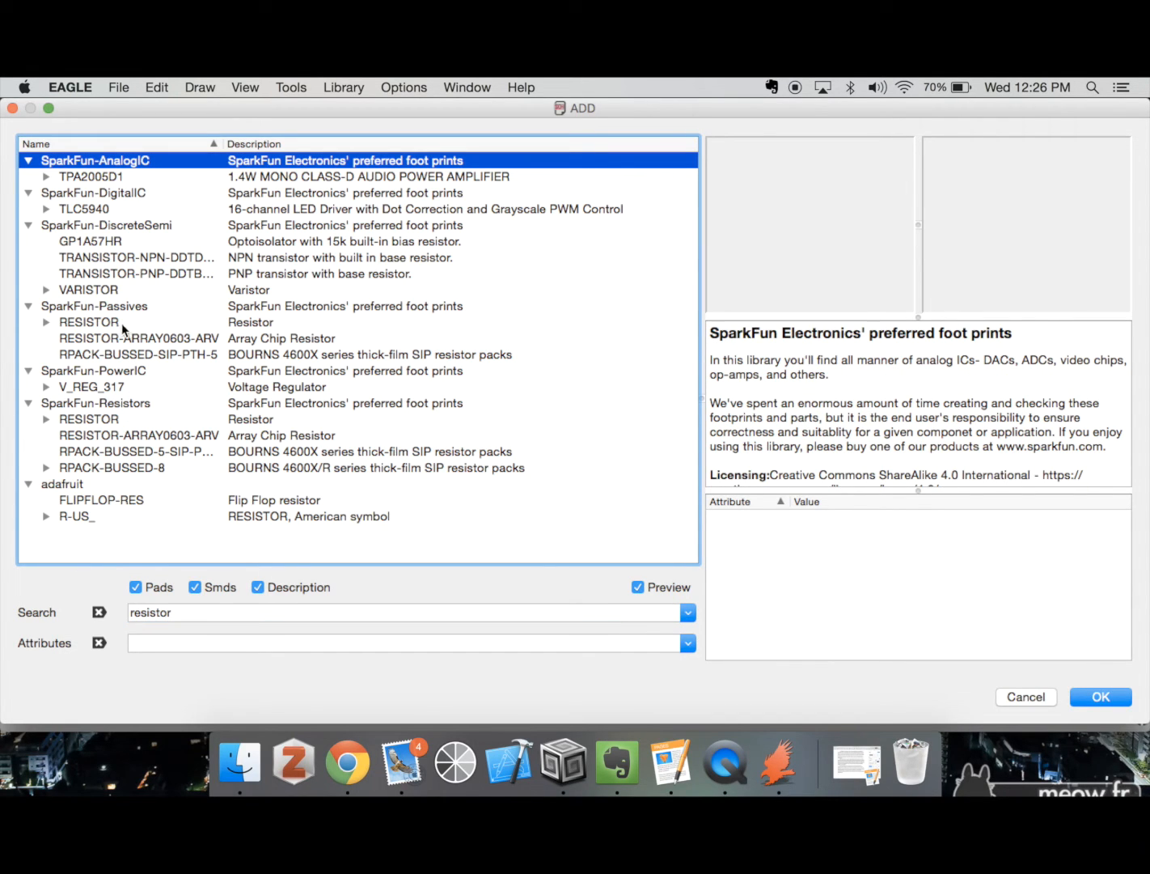
- Expand the RESISTOR device under SparkFun-Passives and preview its 0402-RES variant
click(73, 321)
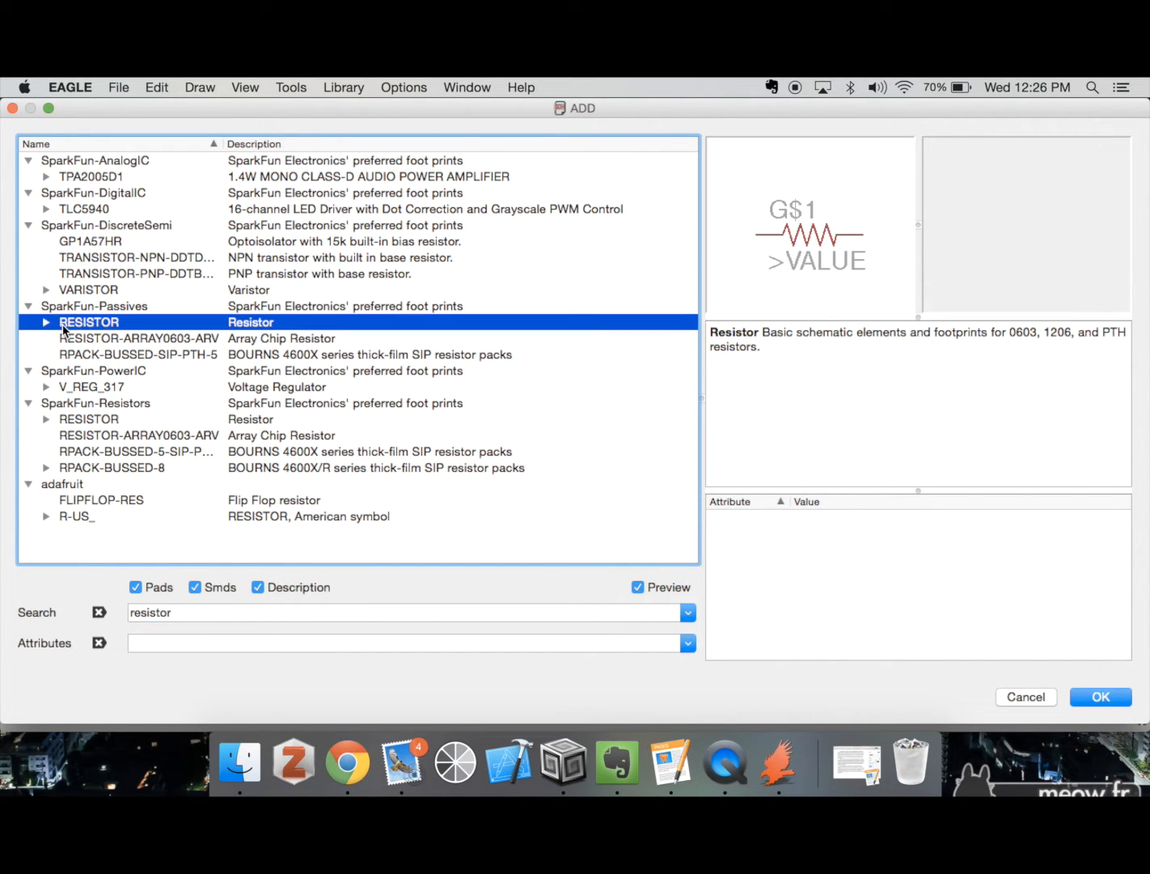
click(47, 323)
click(110, 340)
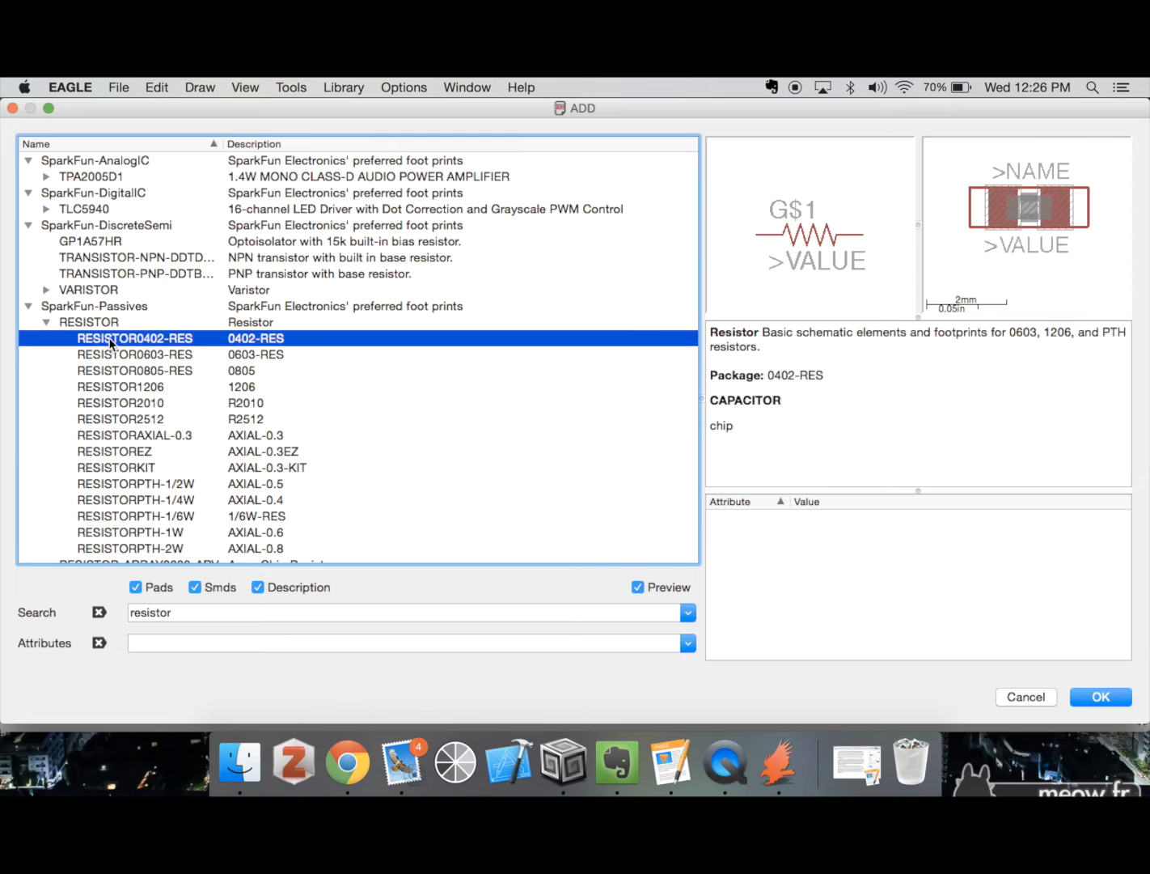
- Compare the package previews of the surface-mount resistor variants from 0603-RES through 0805, 1206 and R2010 to R2512
key(Down)
key(Down)
key(Down)
key(Down)
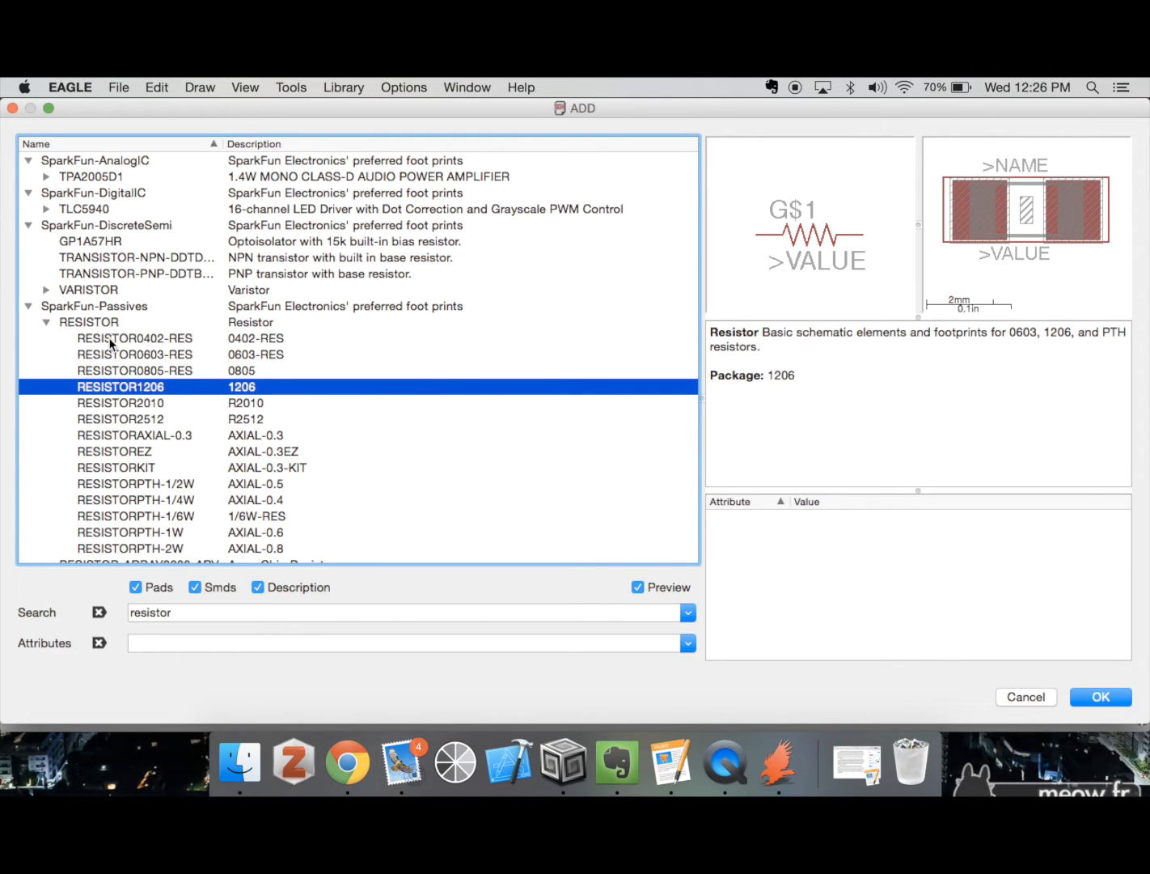
key(Up)
key(Up)
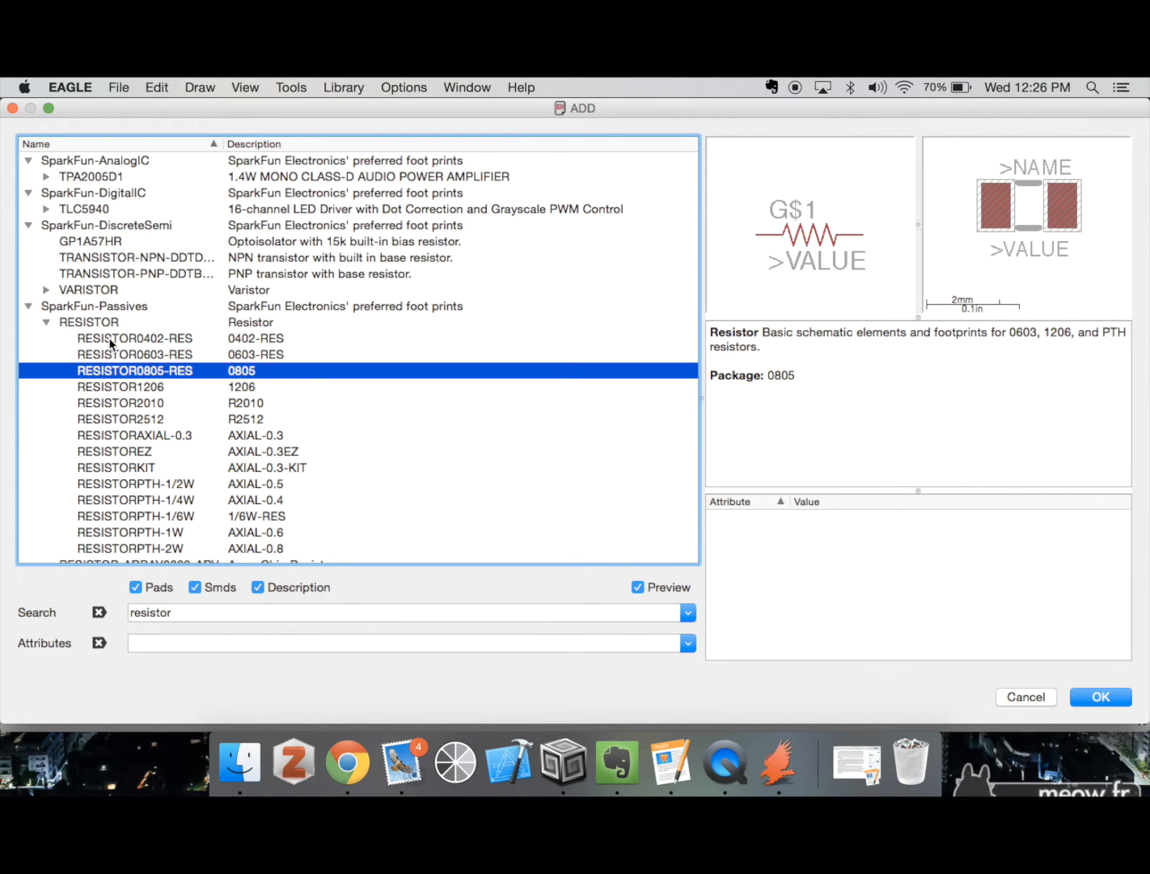
key(Down)
key(Down)
key(Down)
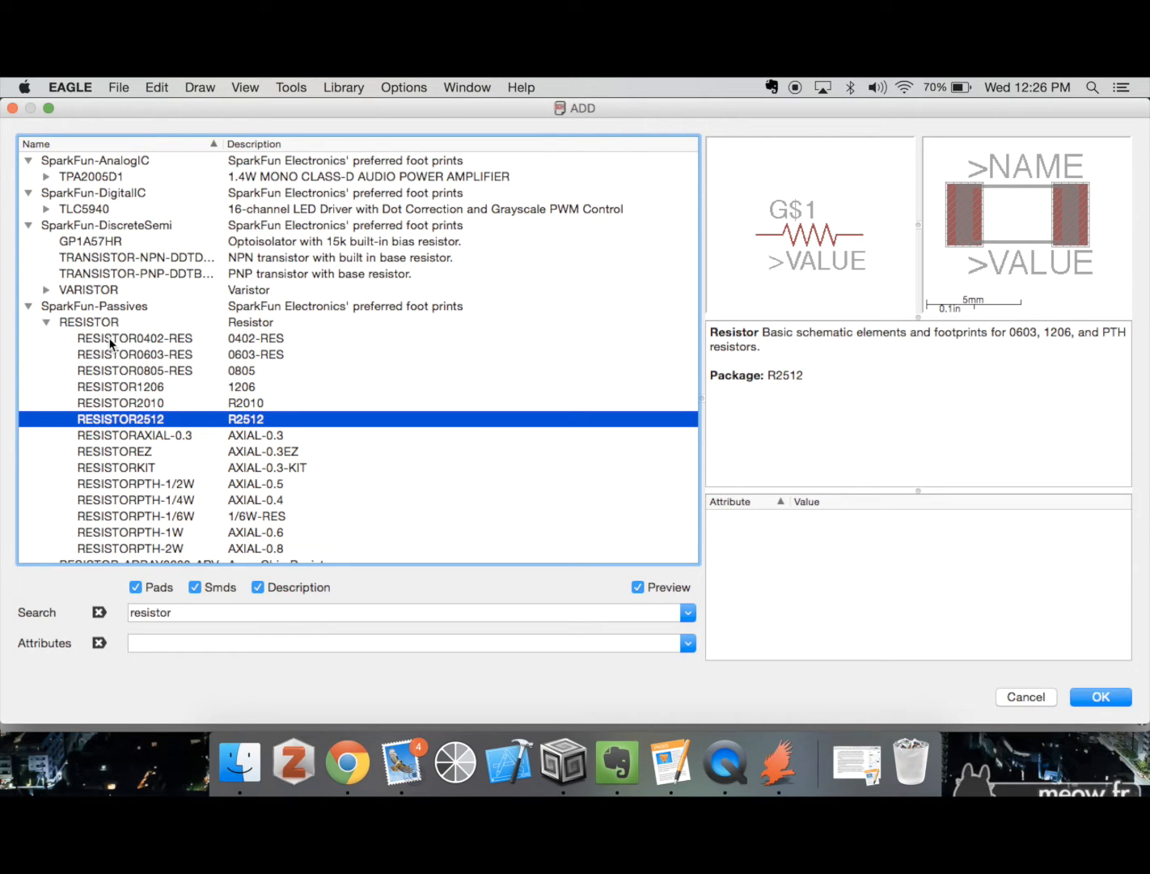
- Compare the through-hole resistor variants, including AXIAL-0.3, AXIAL-0.3EZ, AXIAL-0.3-KIT and the RESISTORPTH versions
key(Down)
key(Down)
key(Down)
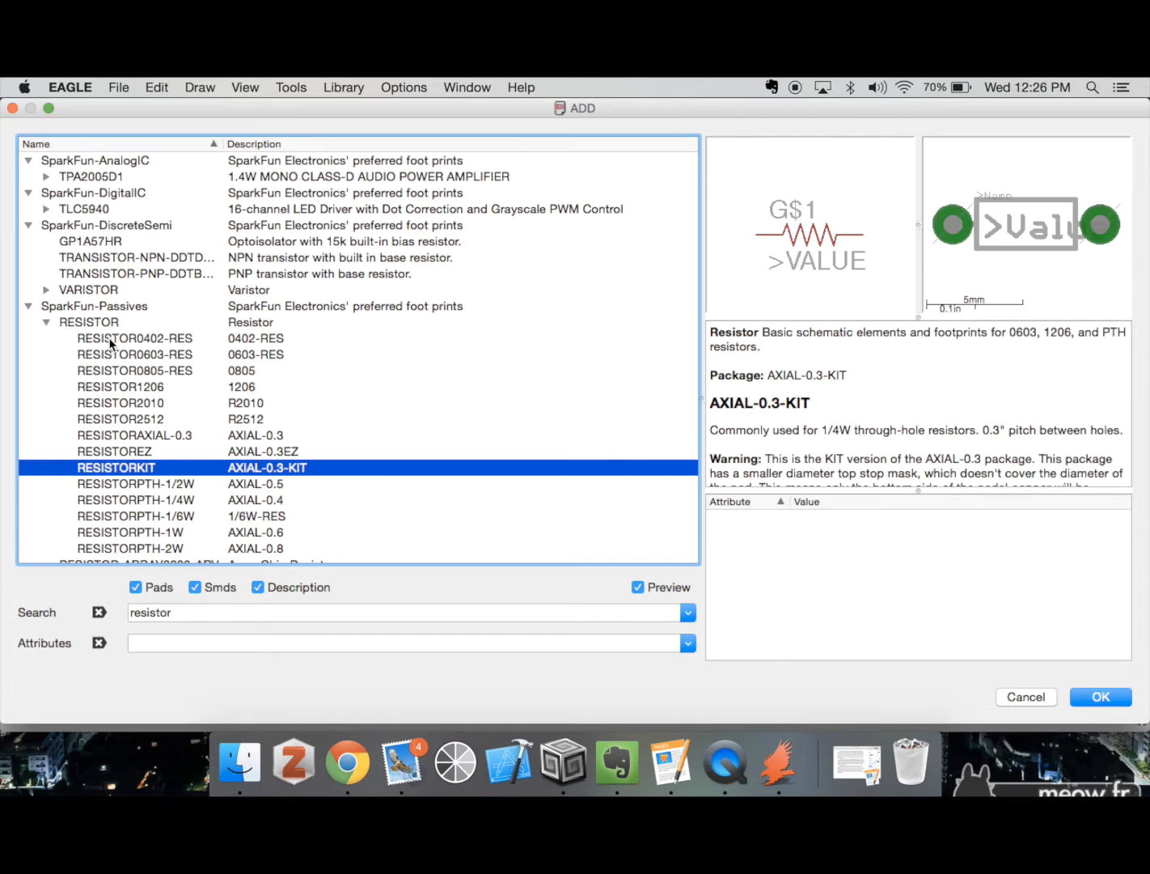
key(Down)
key(Down)
key(Up)
key(Up)
key(Up)
key(Up)
key(Up)
key(Down)
key(Down)
key(Down)
key(Down)
key(Down)
key(Down)
key(Down)
key(Up)
key(Up)
key(Up)
key(Up)
- Check the AXIAL-0.3-KIT package name in its description and compare this variant with AXIAL-0.3EZ and AXIAL-0.3
click(799, 376)
drag(800, 376, 850, 376)
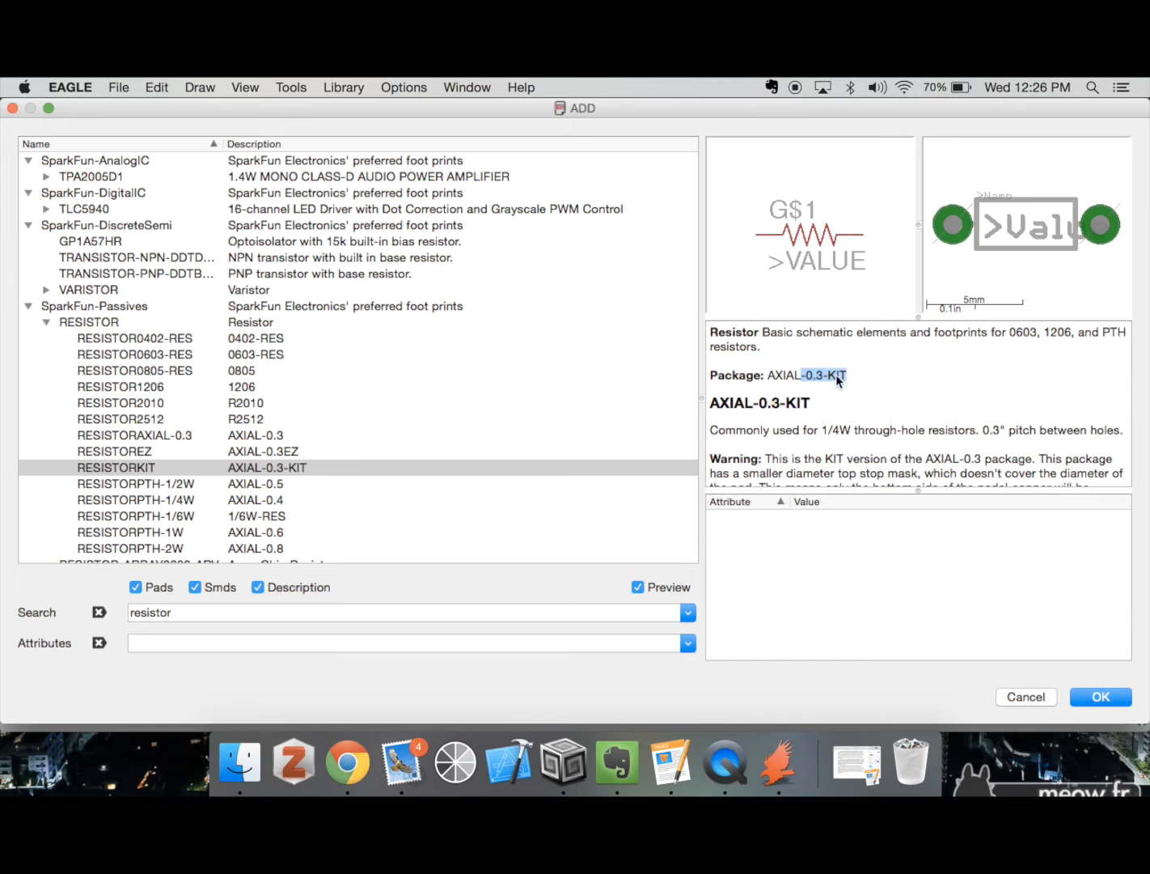
click(224, 469)
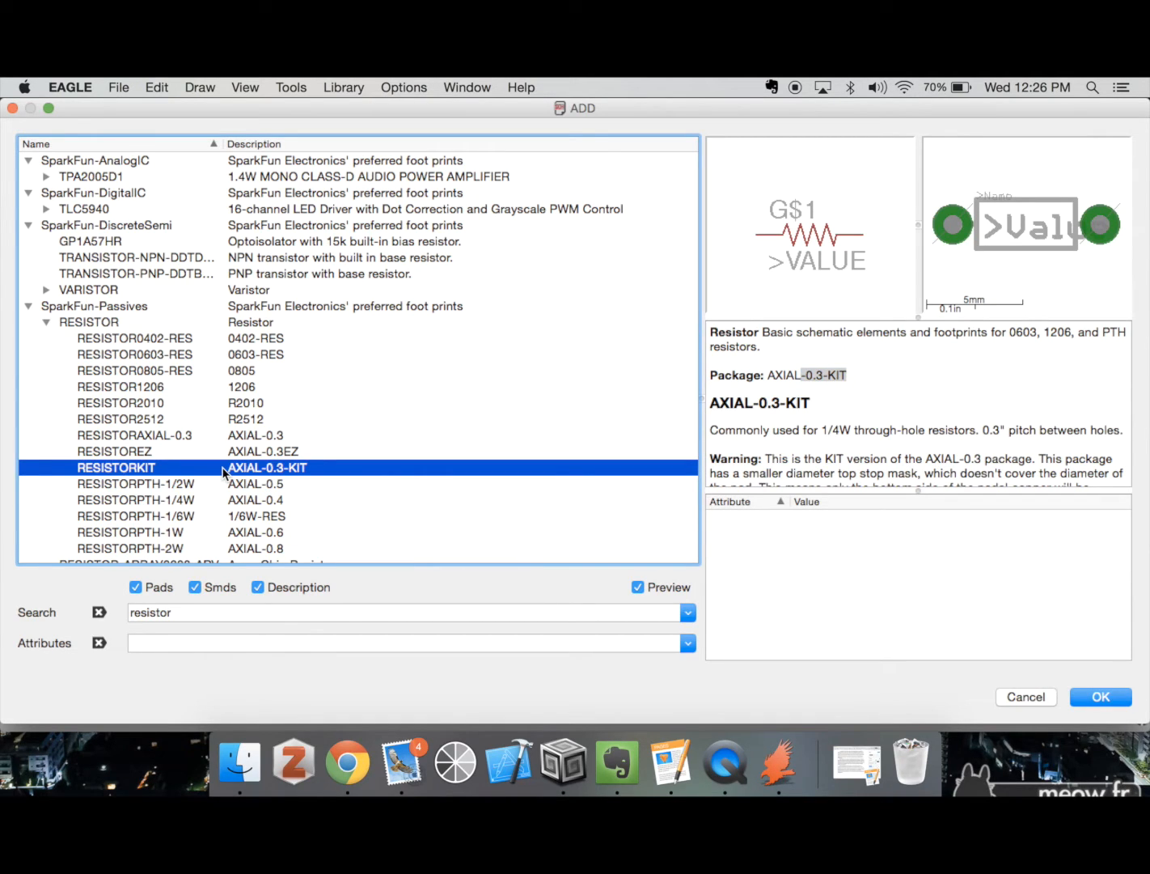
key(Up)
key(Up)
key(Down)
key(Down)
key(Up)
key(Up)
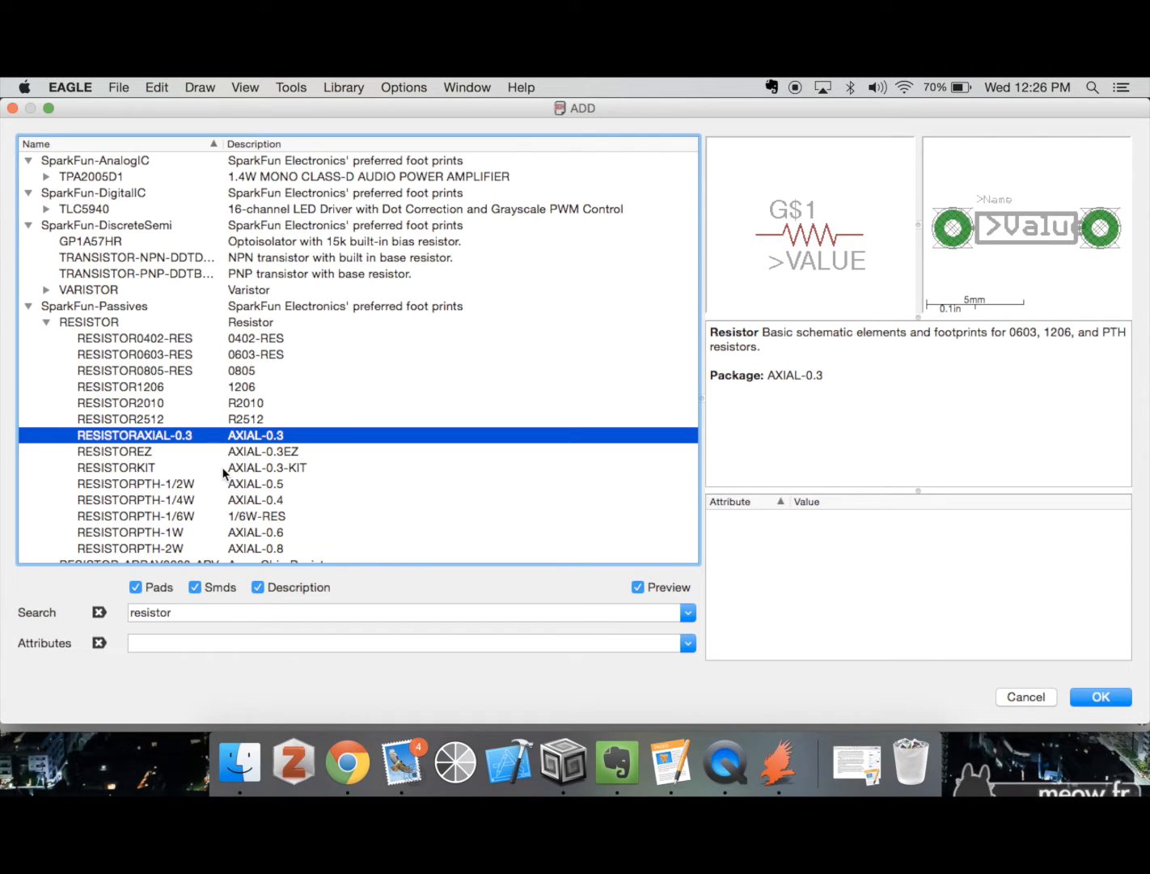
- Choose the RESISTOREZ variant with the AXIAL-0.3EZ package for adding, after rechecking AXIAL-0.3 and AXIAL-0.3-KIT
key(Down)
key(Down)
key(Up)
key(Up)
key(Down)
key(Up)
key(Down)
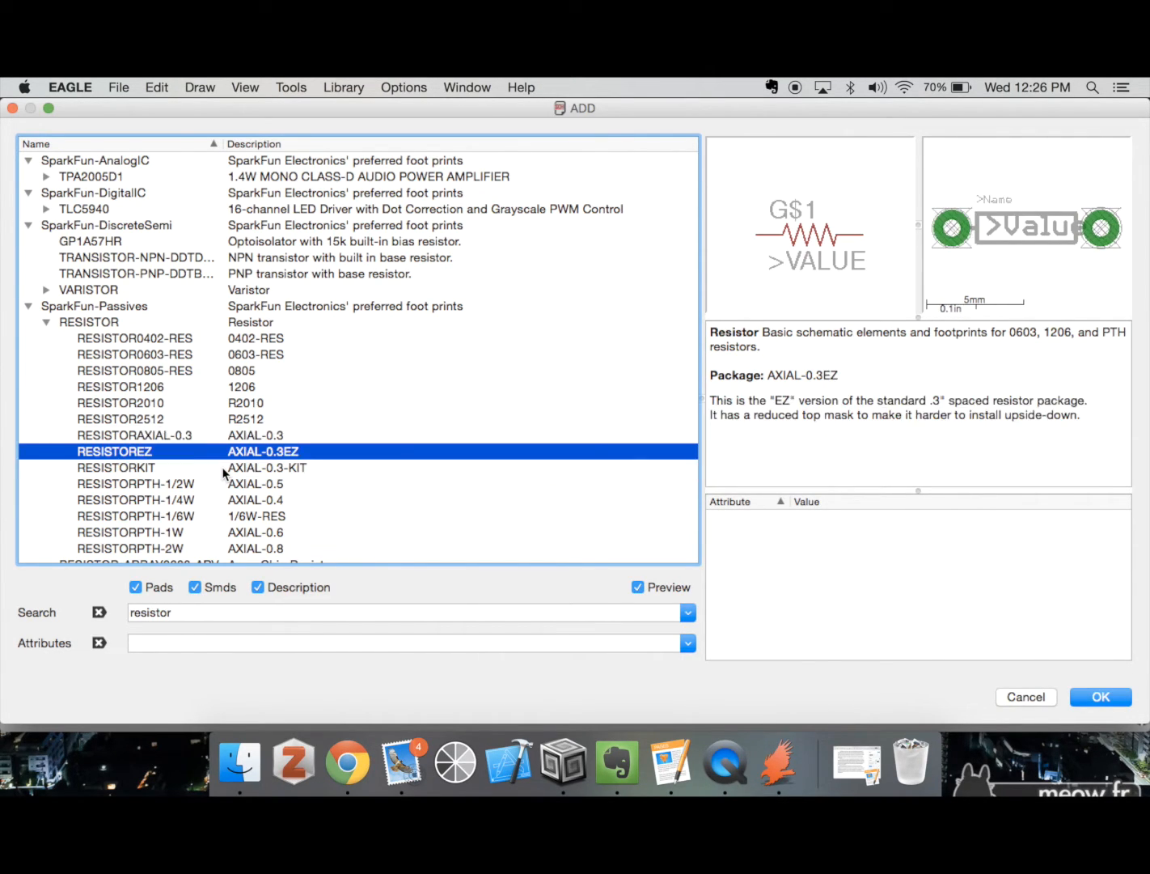
key(Return)
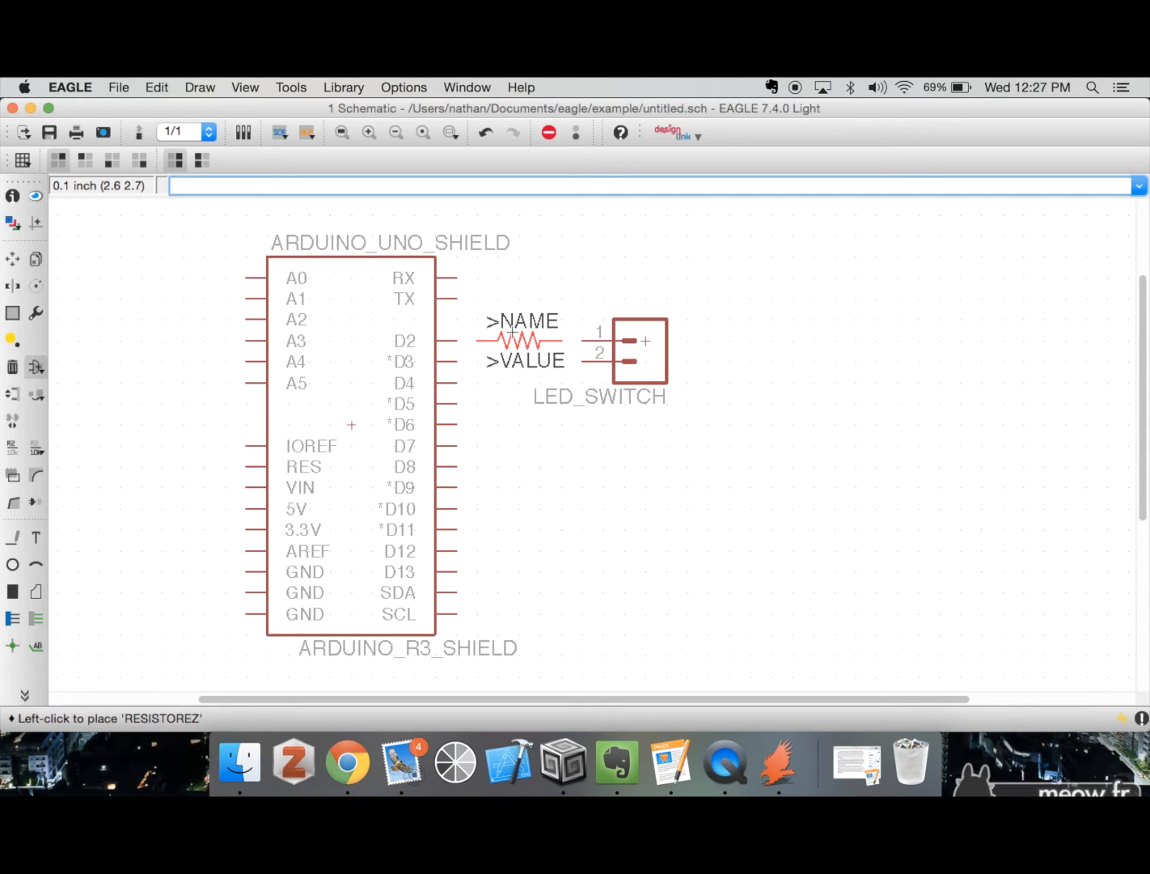
- Place one RESISTOREZ horizontally between shield pin D2 and header pin 1, and a second one rotated 90 degrees just below it
click(512, 331)
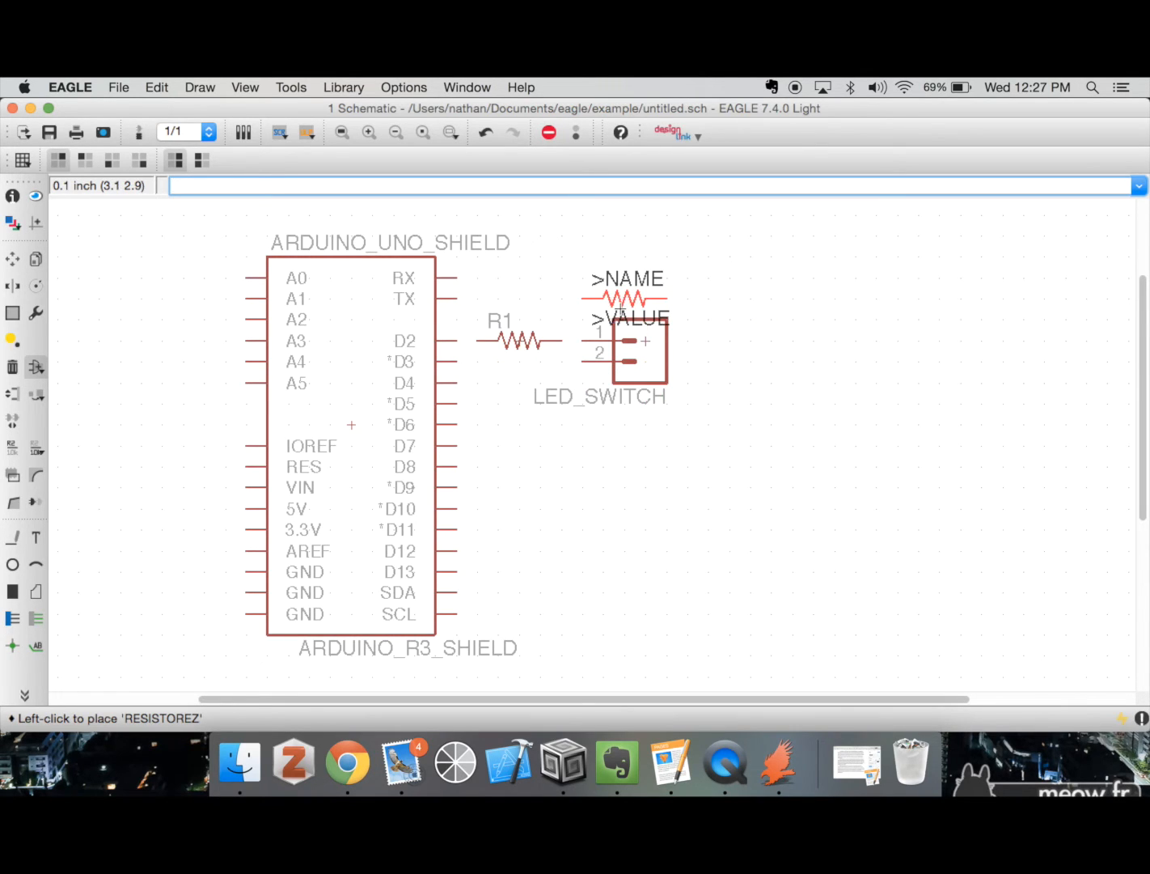
right_click(598, 345)
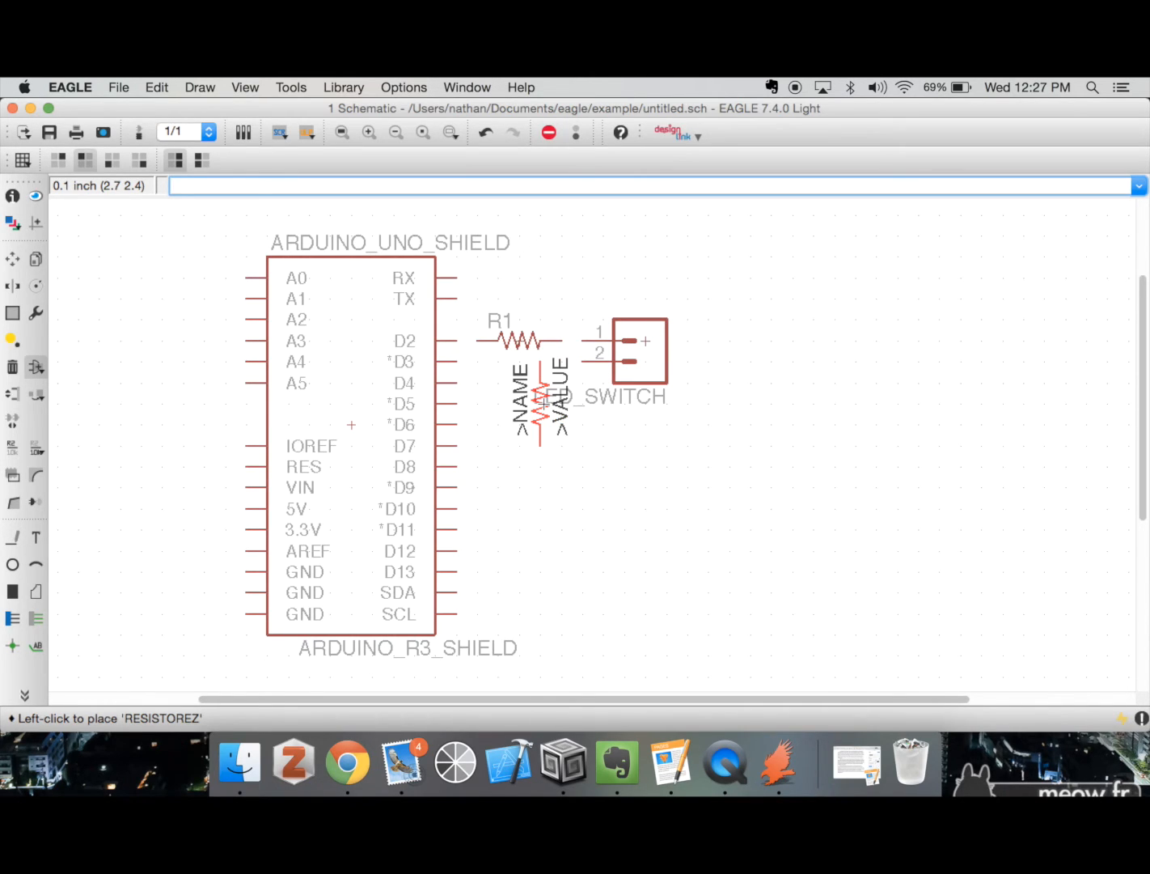
click(520, 402)
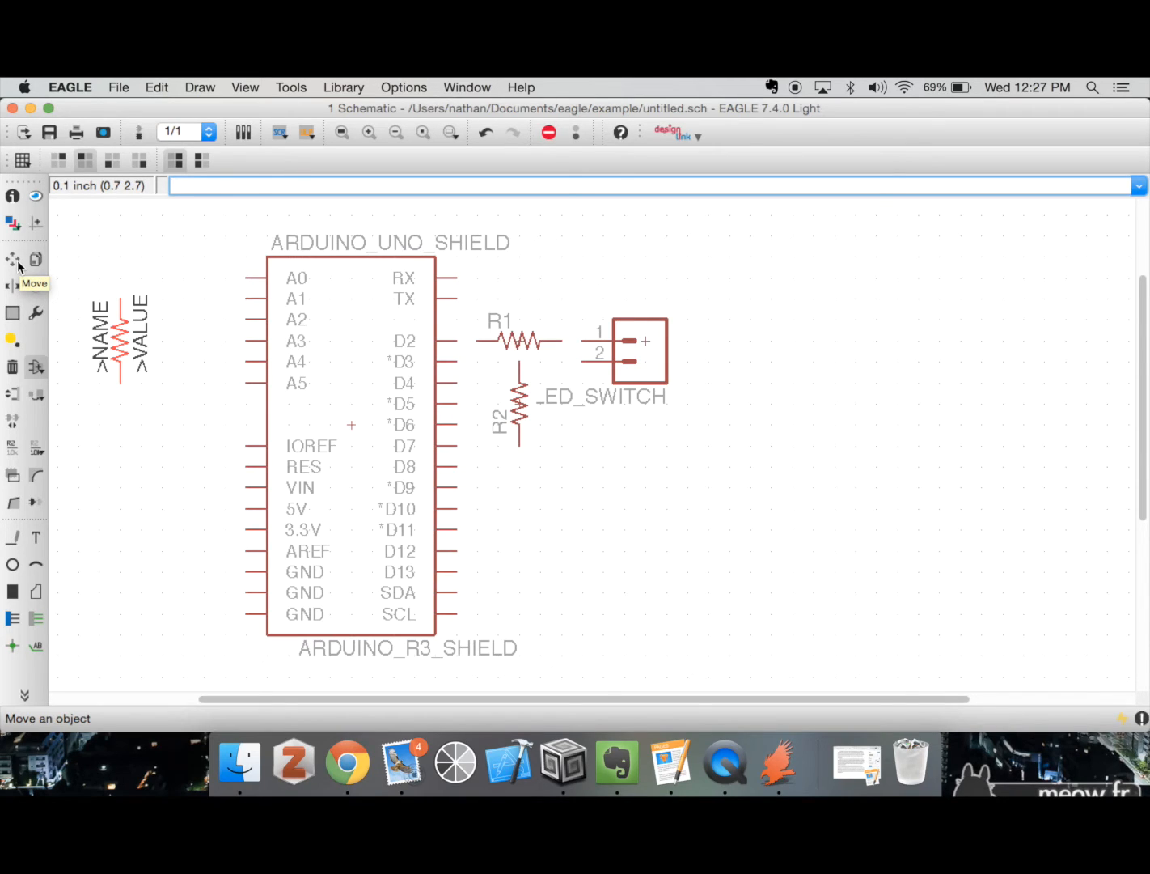
- Move the LED_SWITCH header about 0.2 inch farther from the resistors, keeping it level with shield pin D2
text(move)
key(Return)
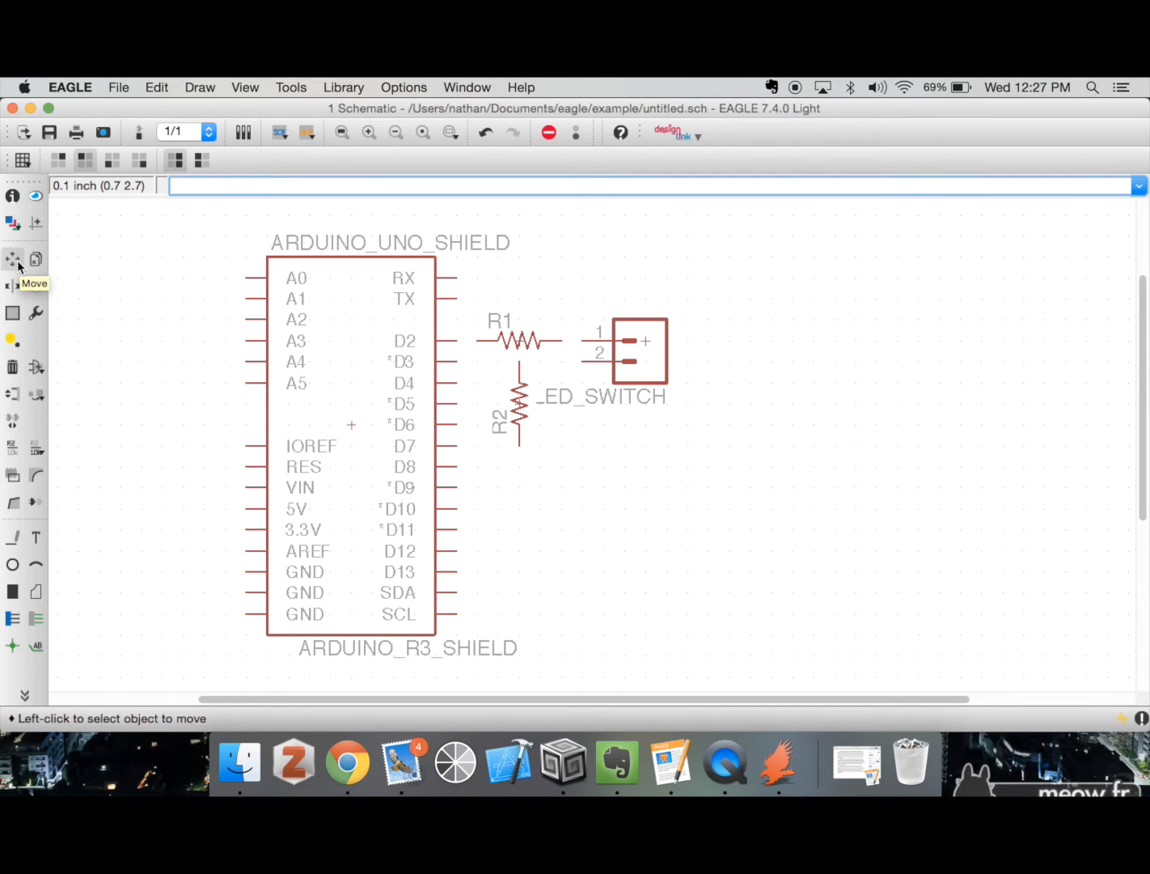
click(641, 341)
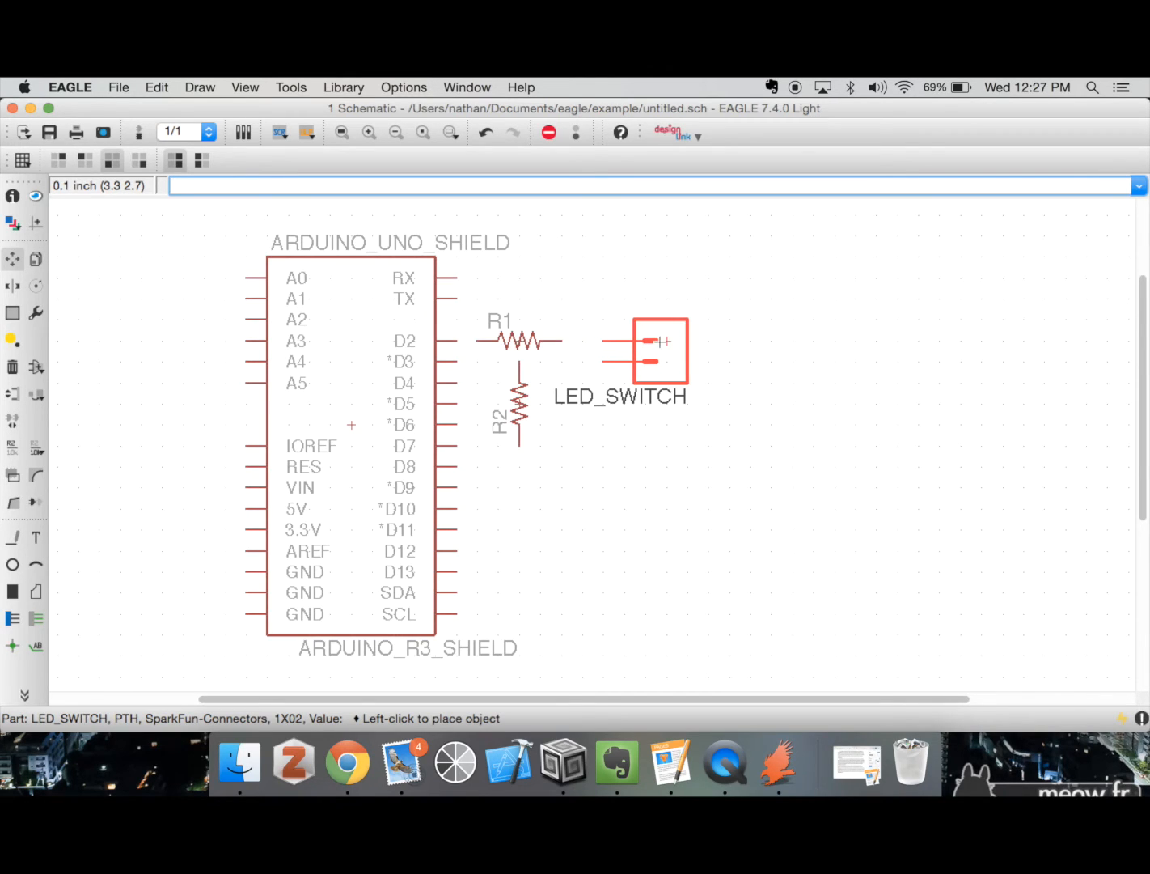
click(684, 341)
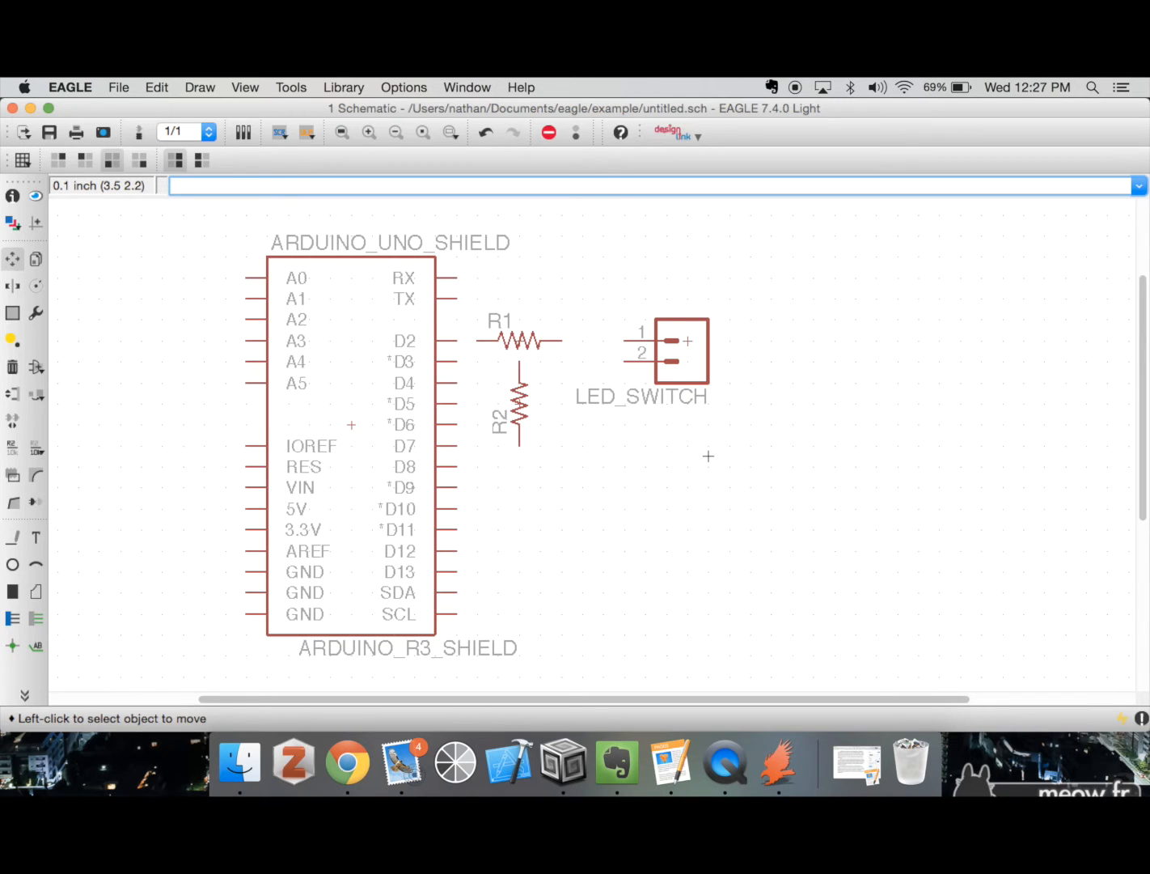
- Copy the LED_SWITCH header and place the duplicate about 0.9 inch directly below the original
scroll(708, 456, left, 5)
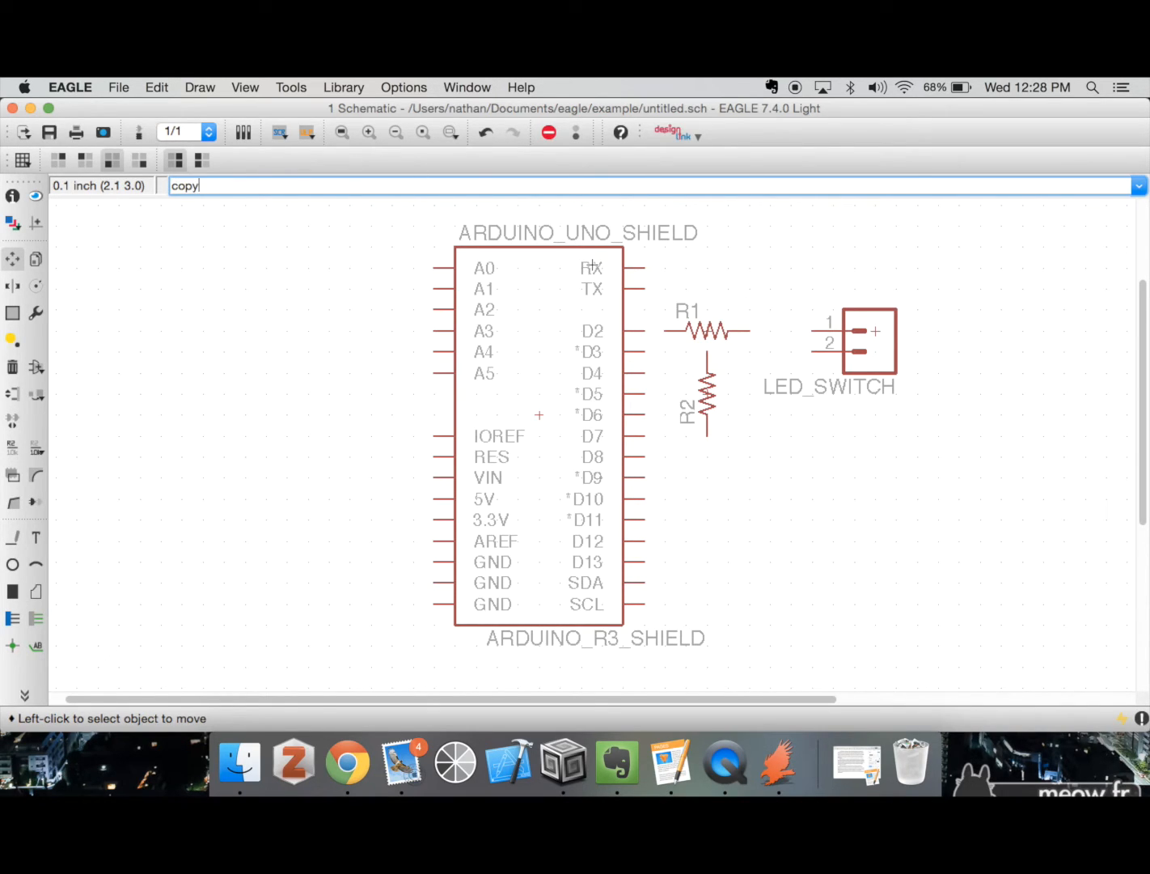
key(Return)
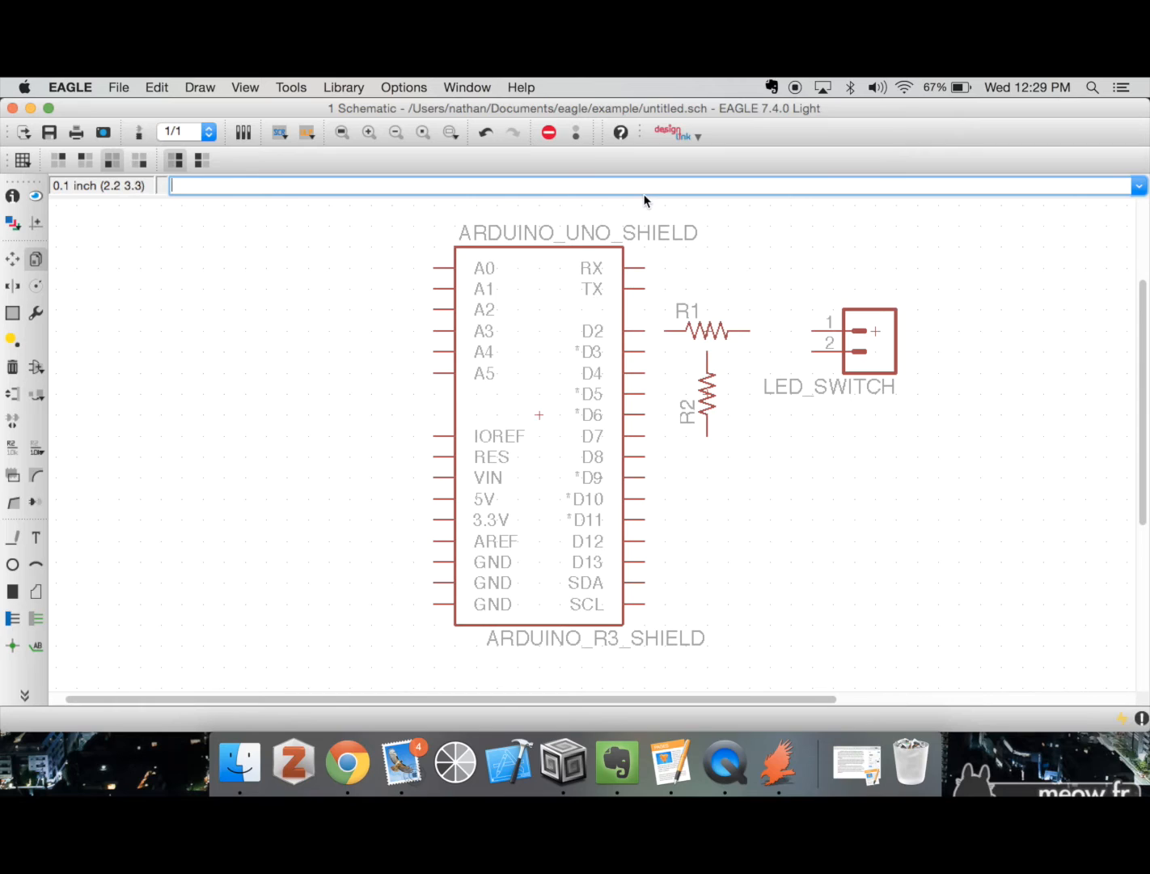
click(877, 332)
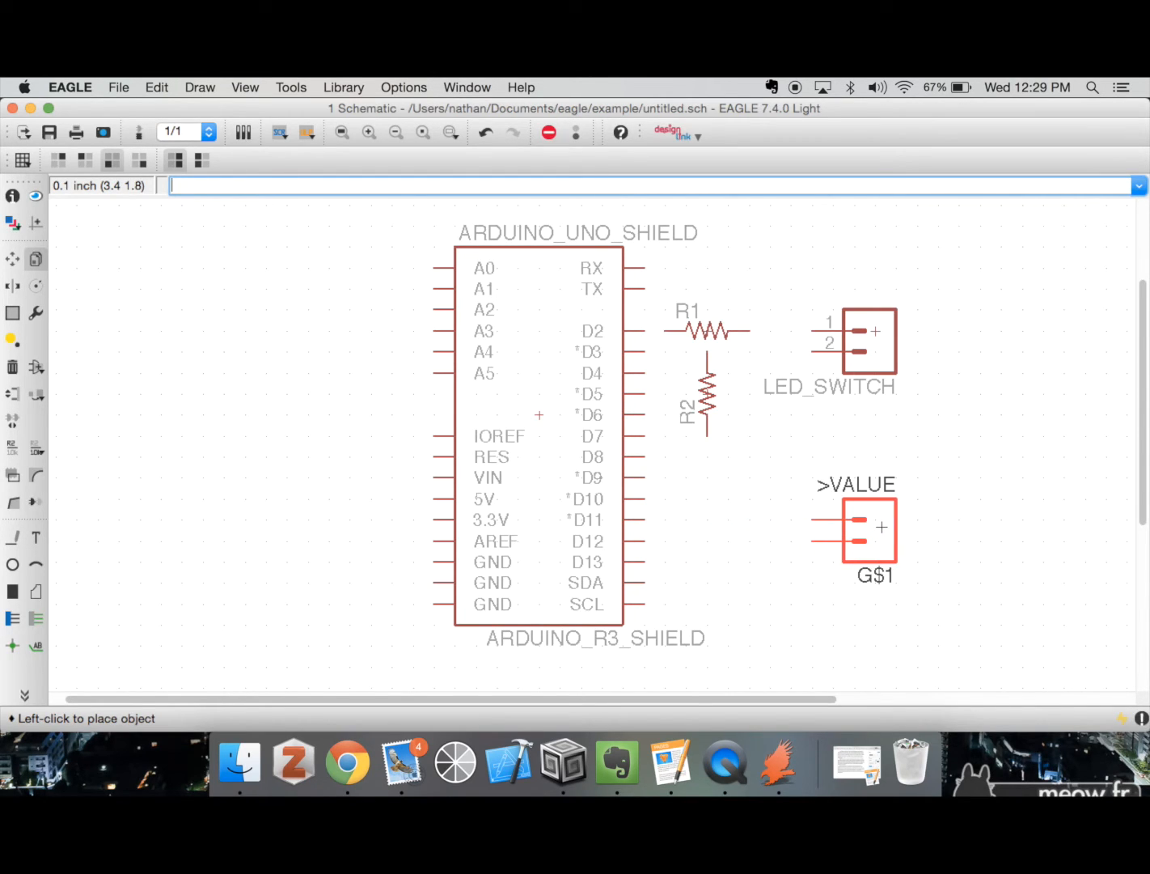
click(882, 527)
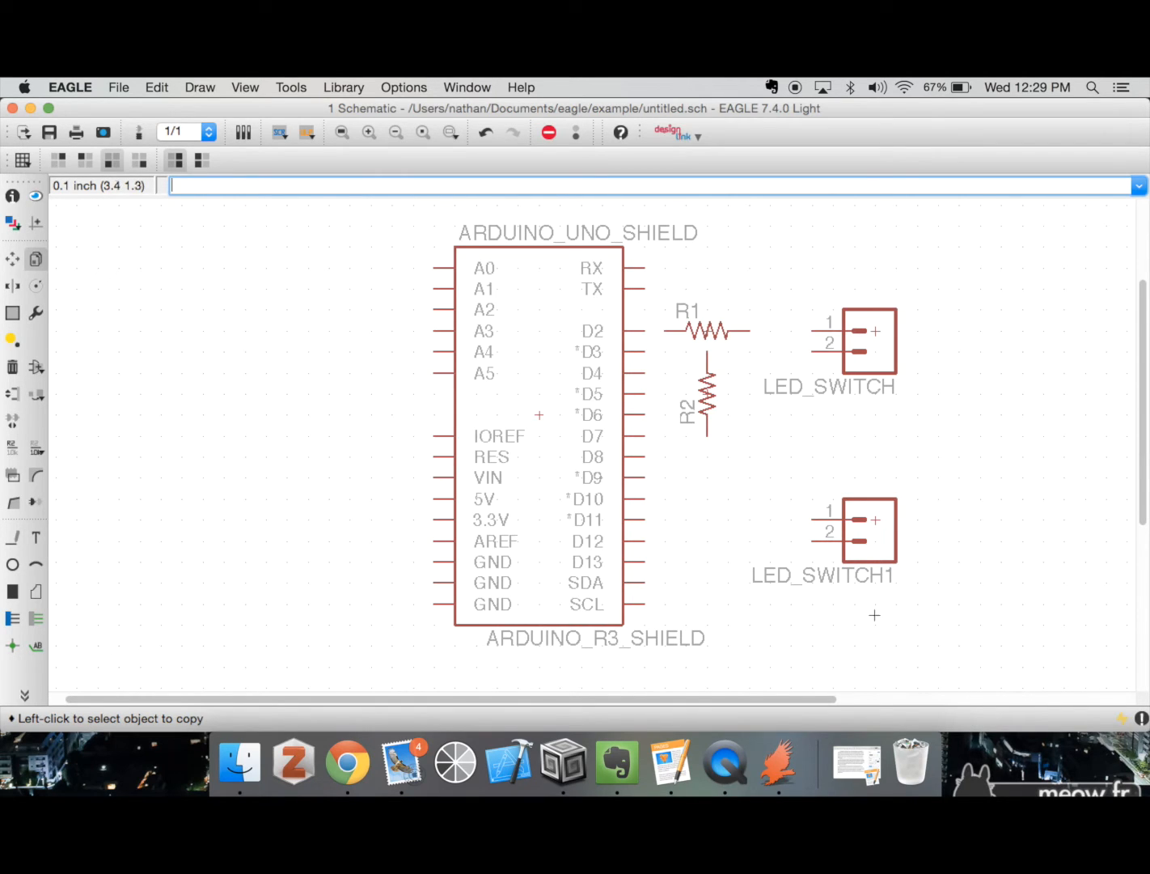
- Rename the lower copied header as LED
text(name)
key(Return)
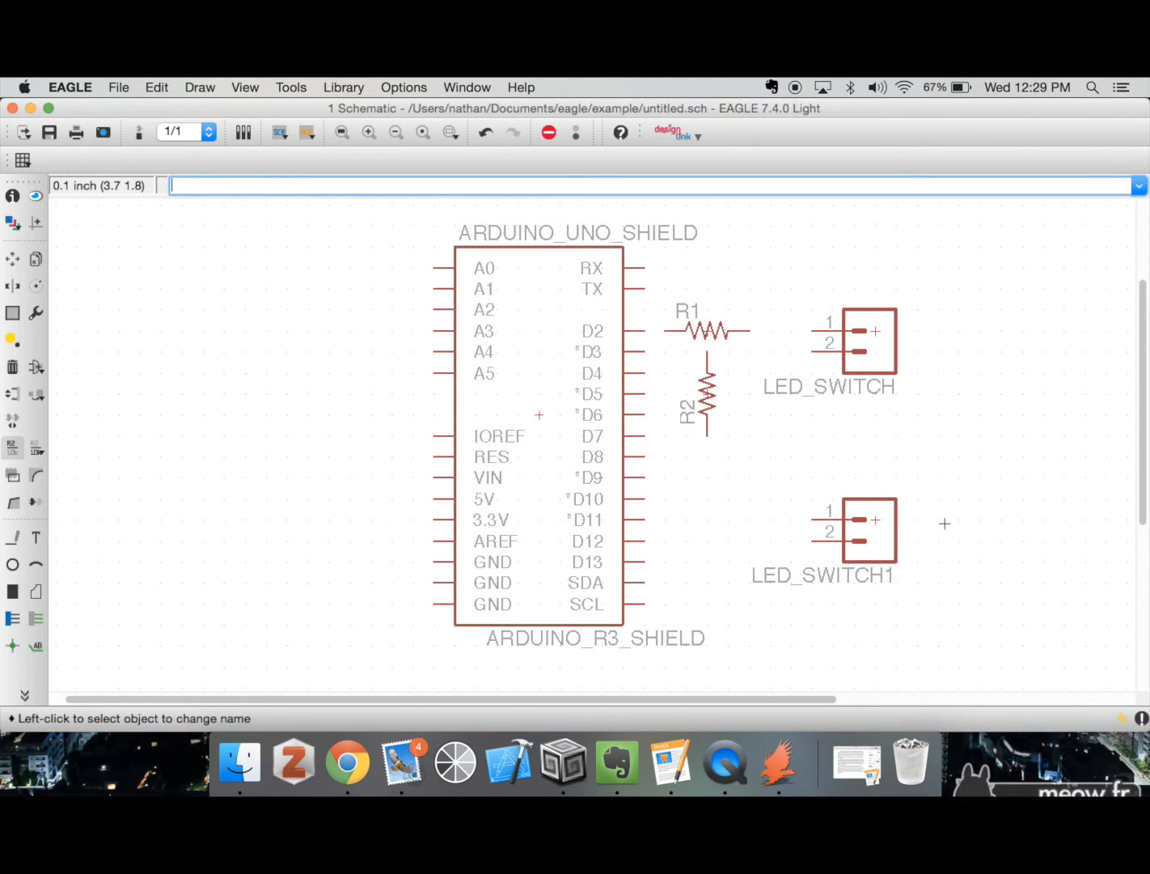
click(876, 524)
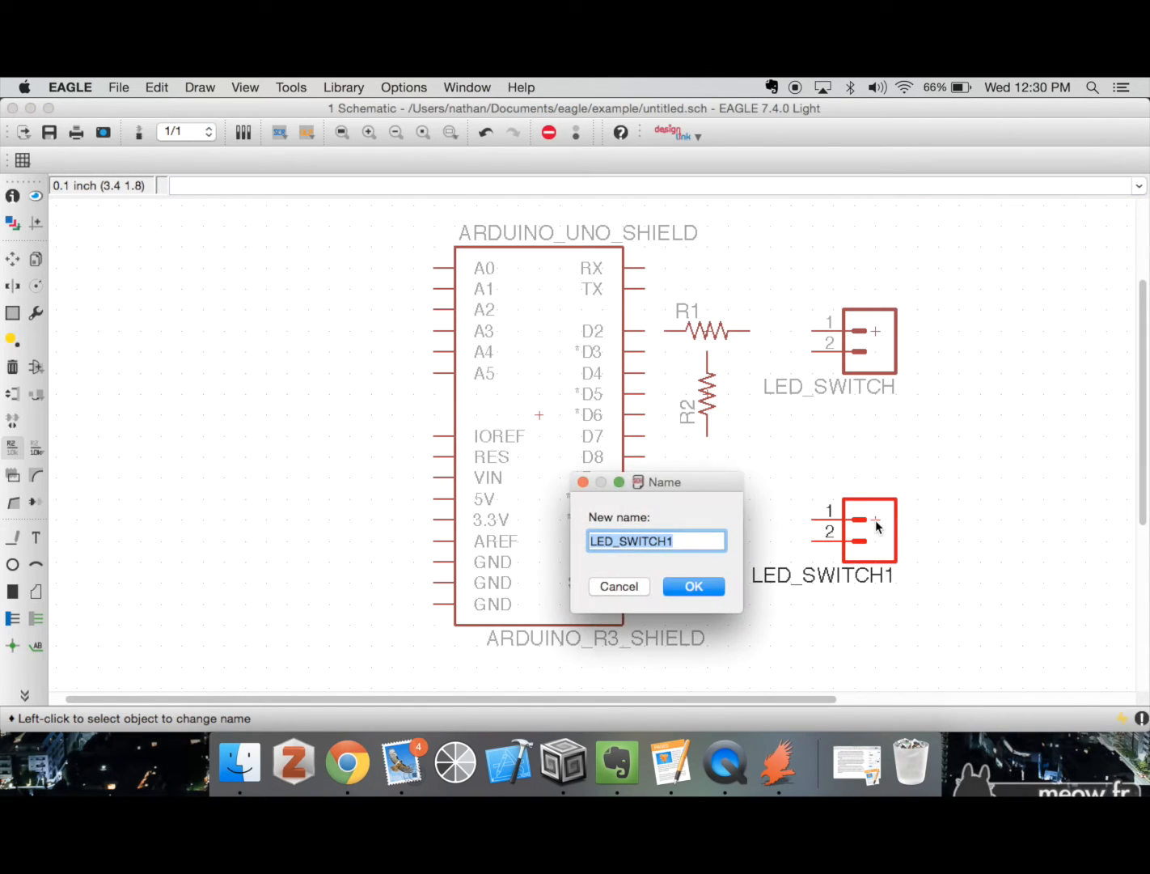
text(LED)
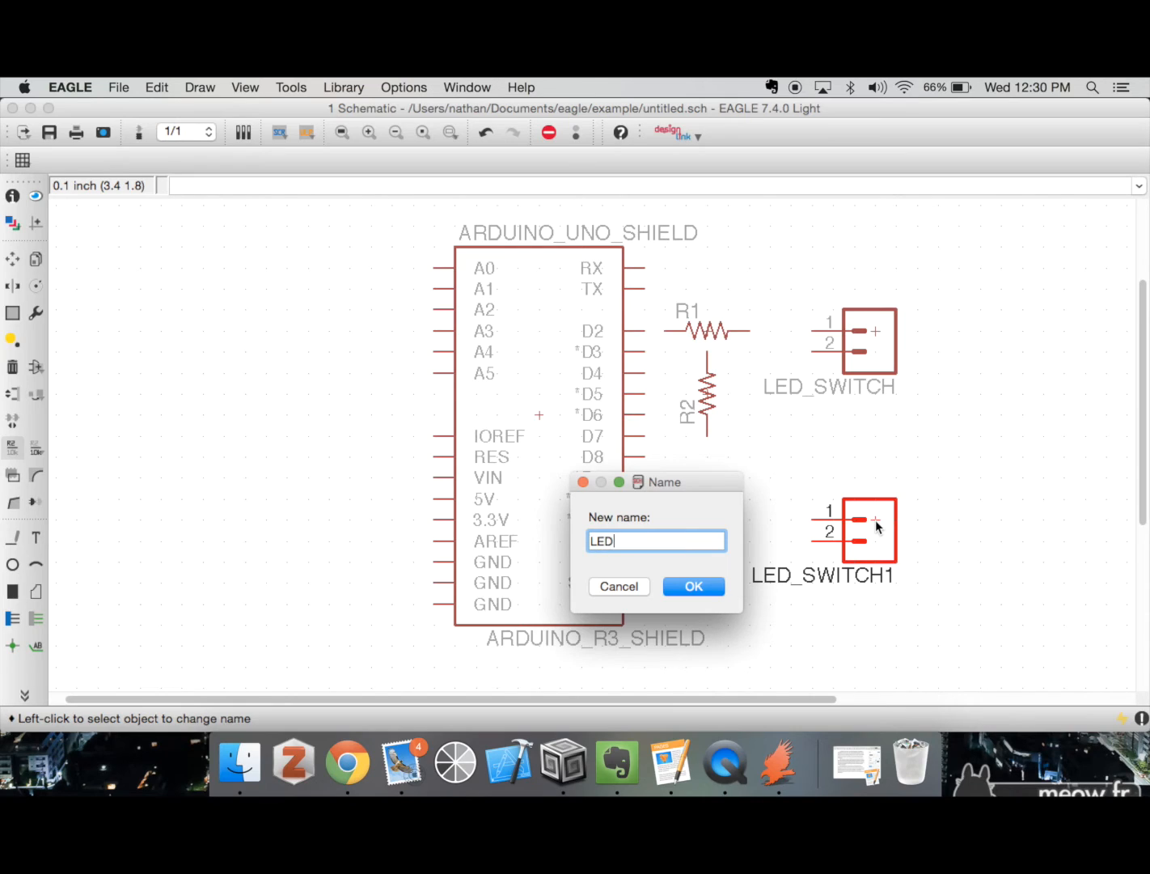
key(Return)
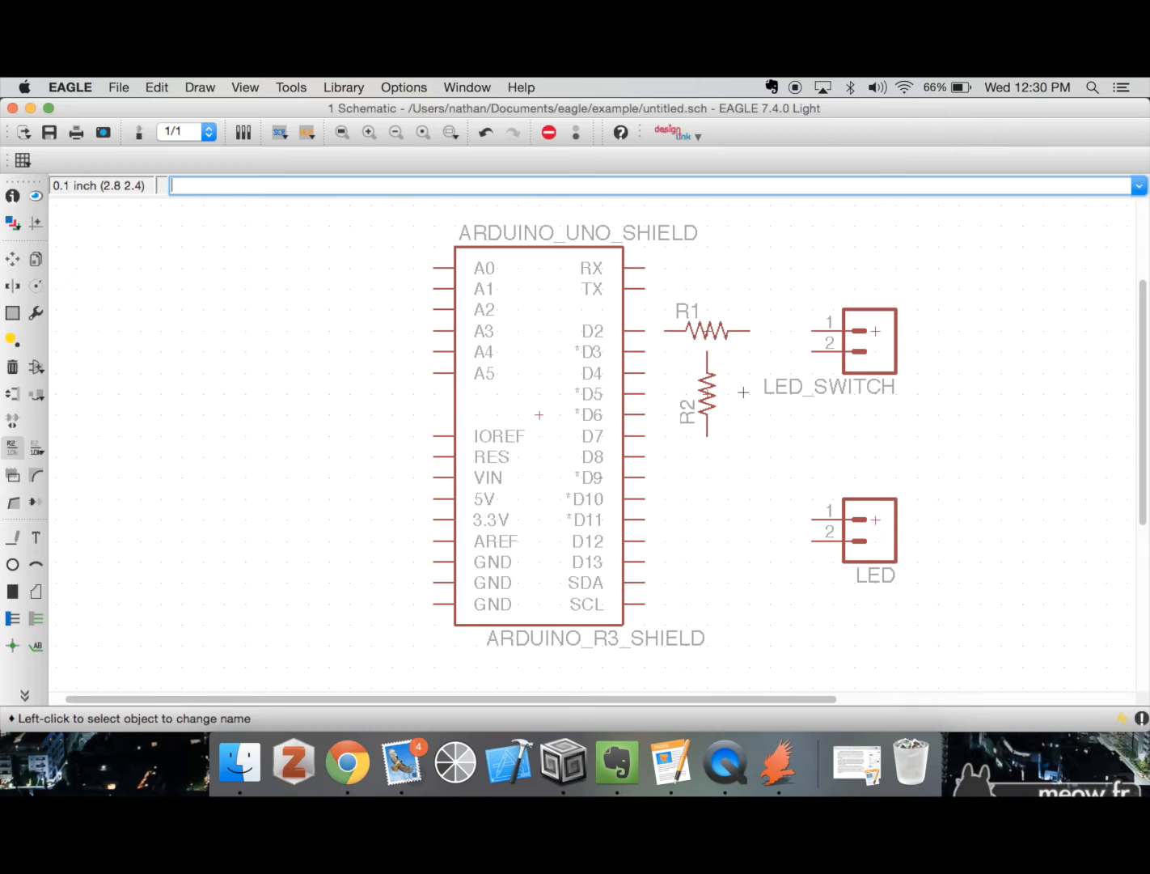
- Copy resistor R2, rotate the copy 90 degrees to horizontal, and place it beside the LED header, level with pin 2
text(copy)
key(Return)
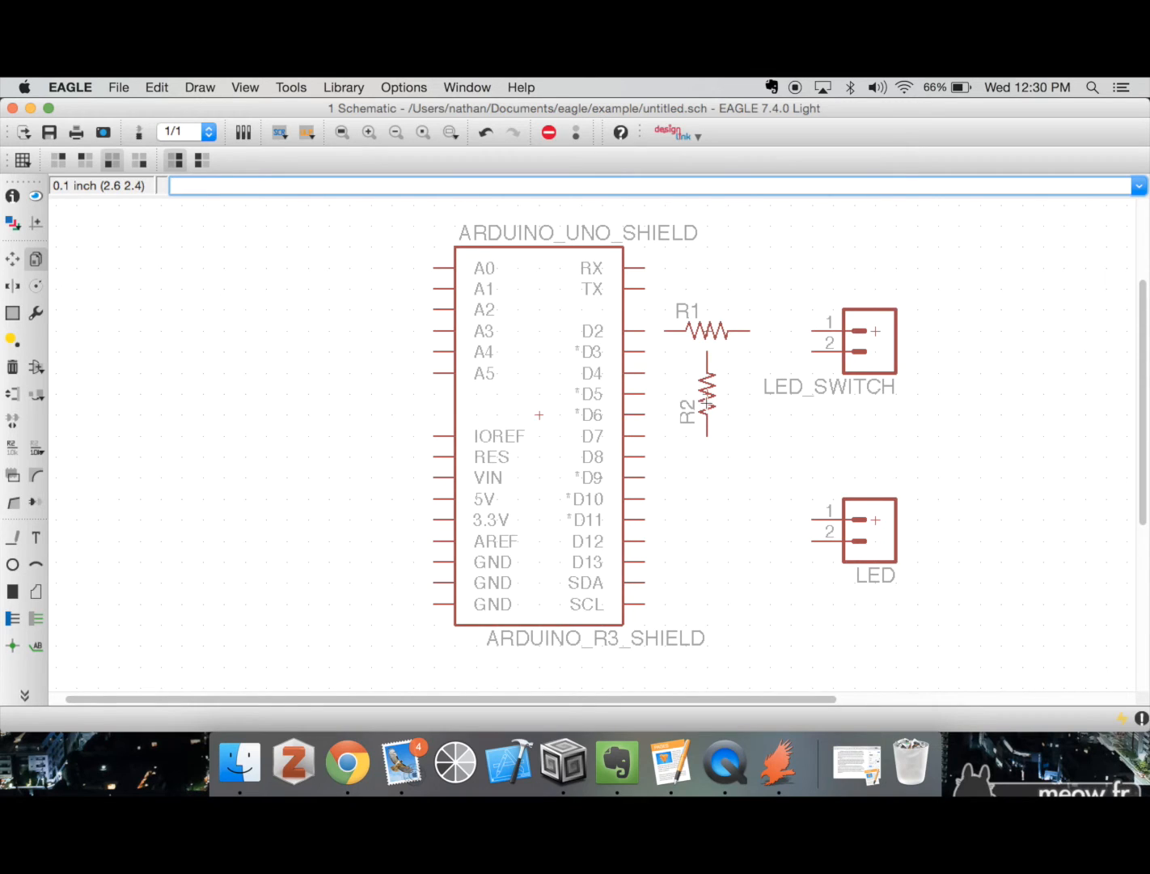
click(707, 396)
right_click(753, 509)
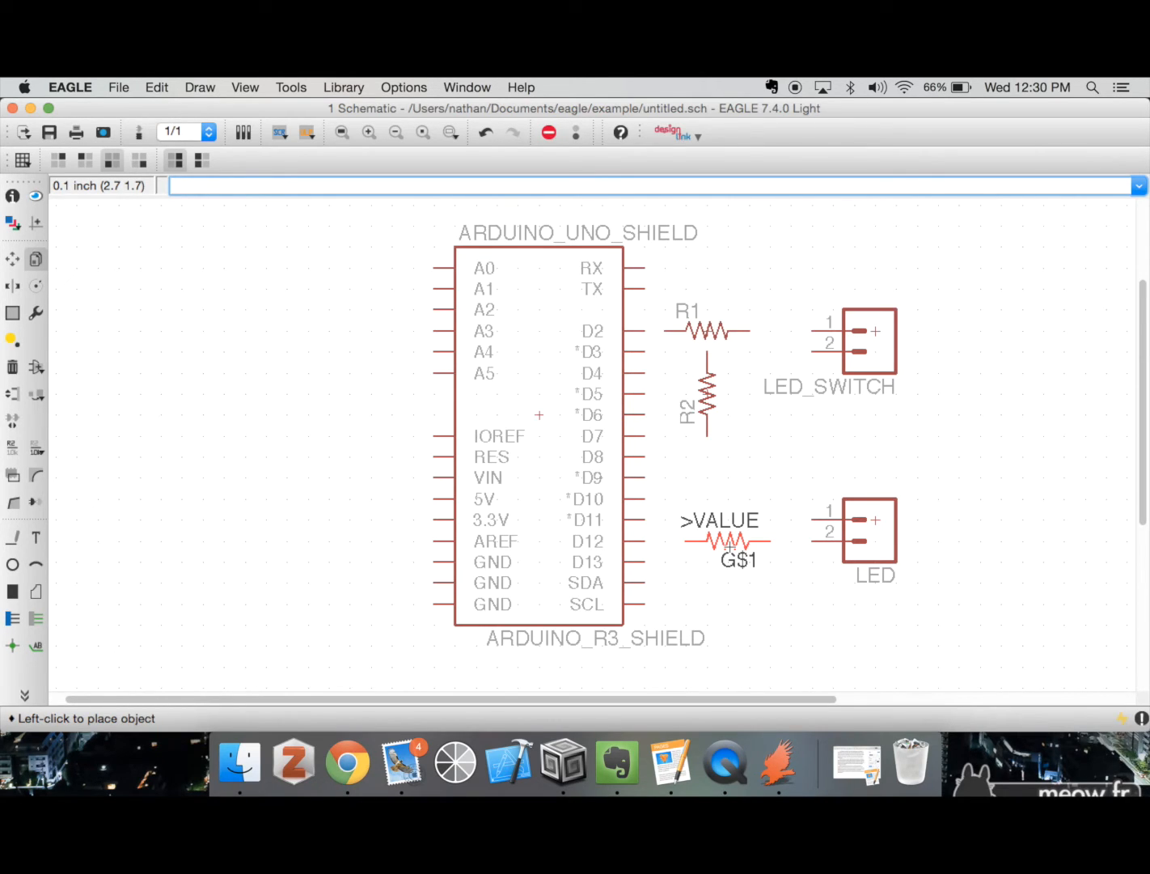
click(738, 550)
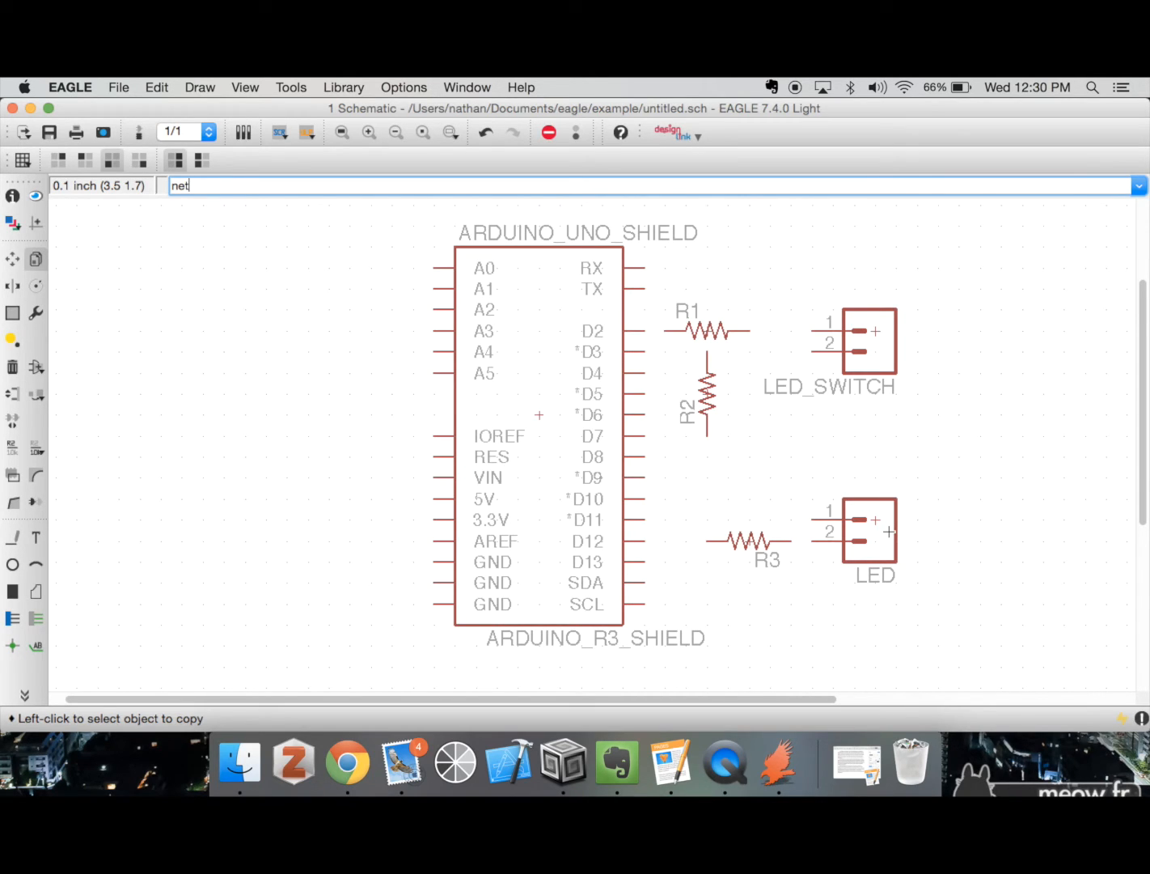
- Draw a net wire from shield pin D2 to the near end of resistor R1
key(Return)
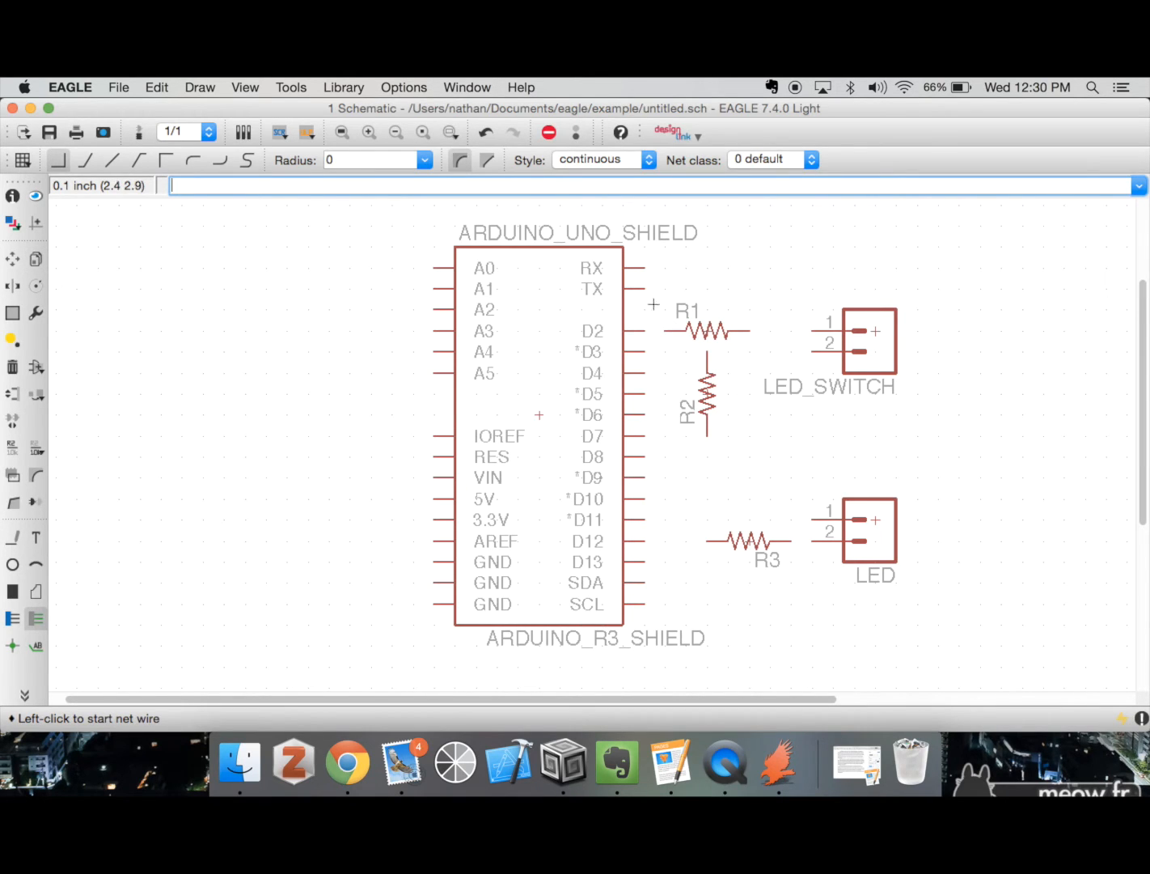
click(644, 330)
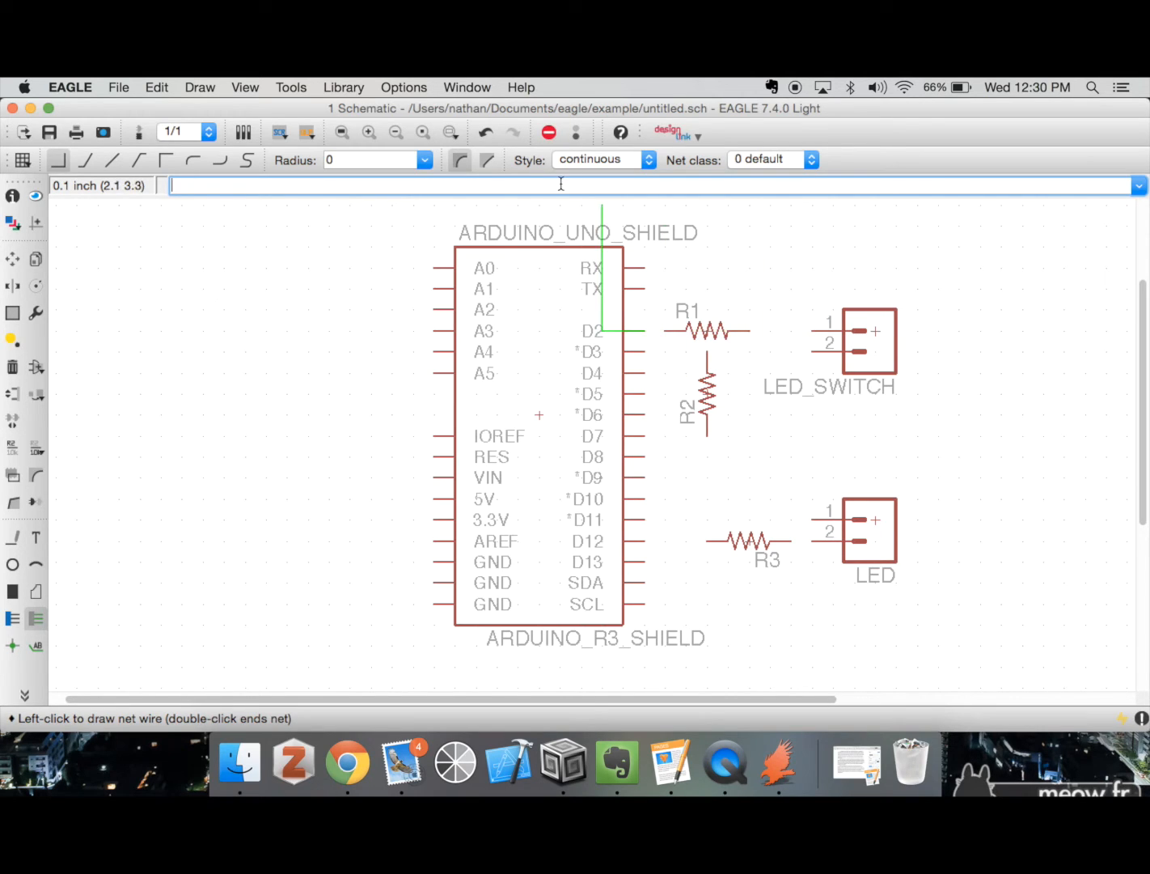
click(665, 330)
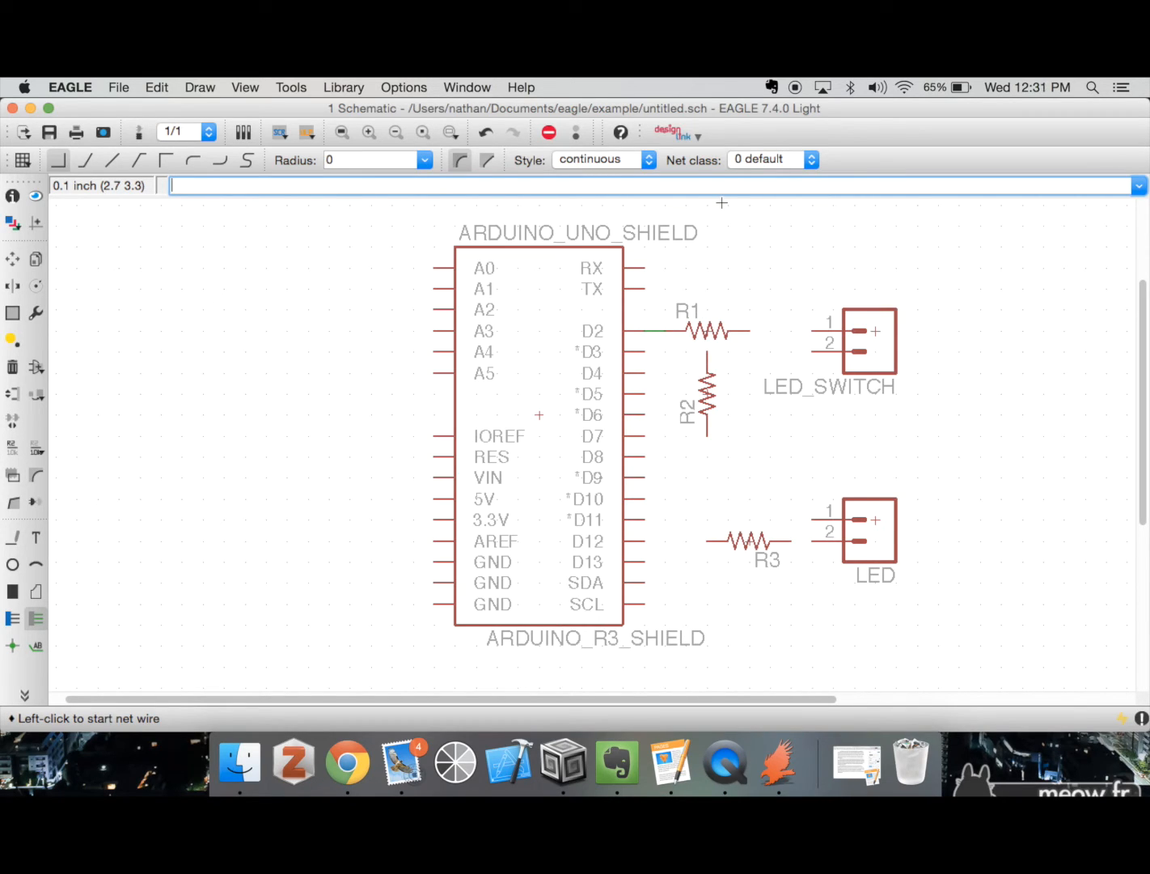
- Move resistor R1 about 0.2 inch toward the LED_SWITCH header, keeping it level with pin D2
text(move)
key(Return)
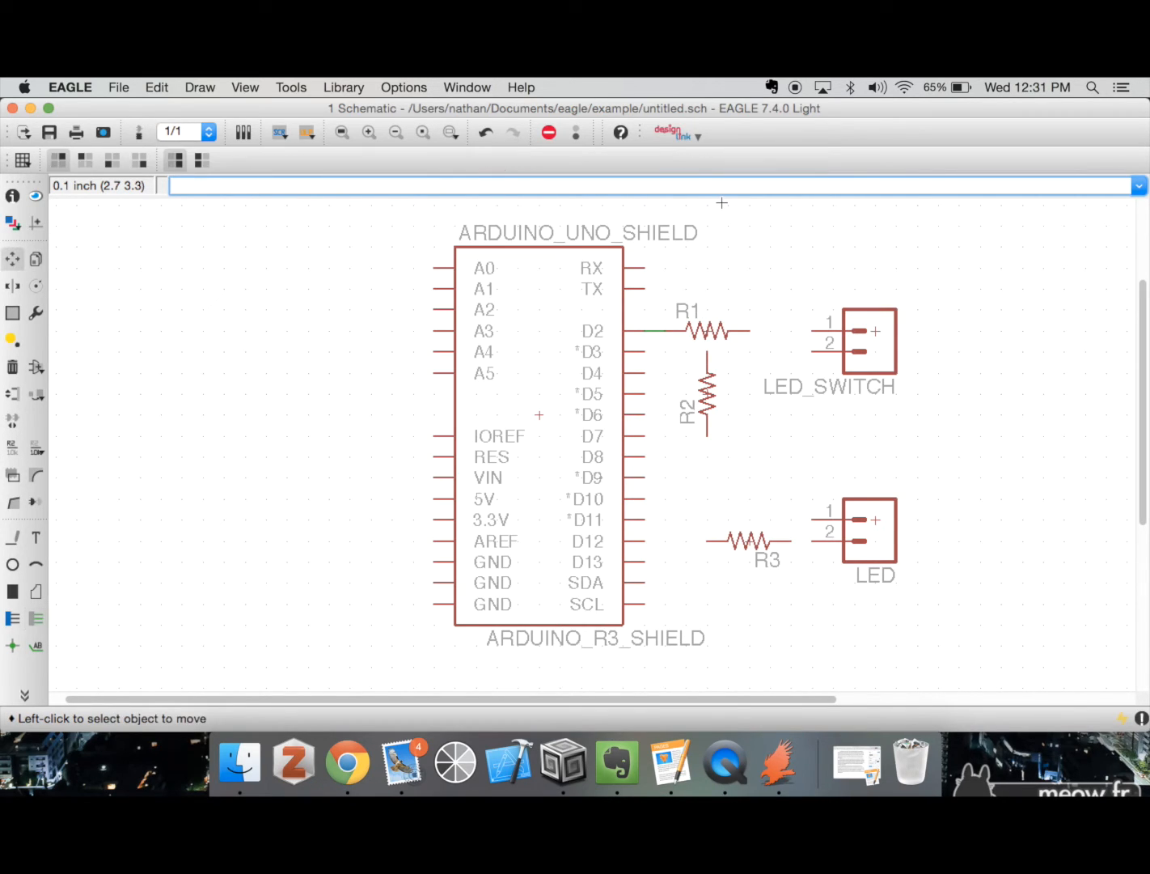
click(709, 330)
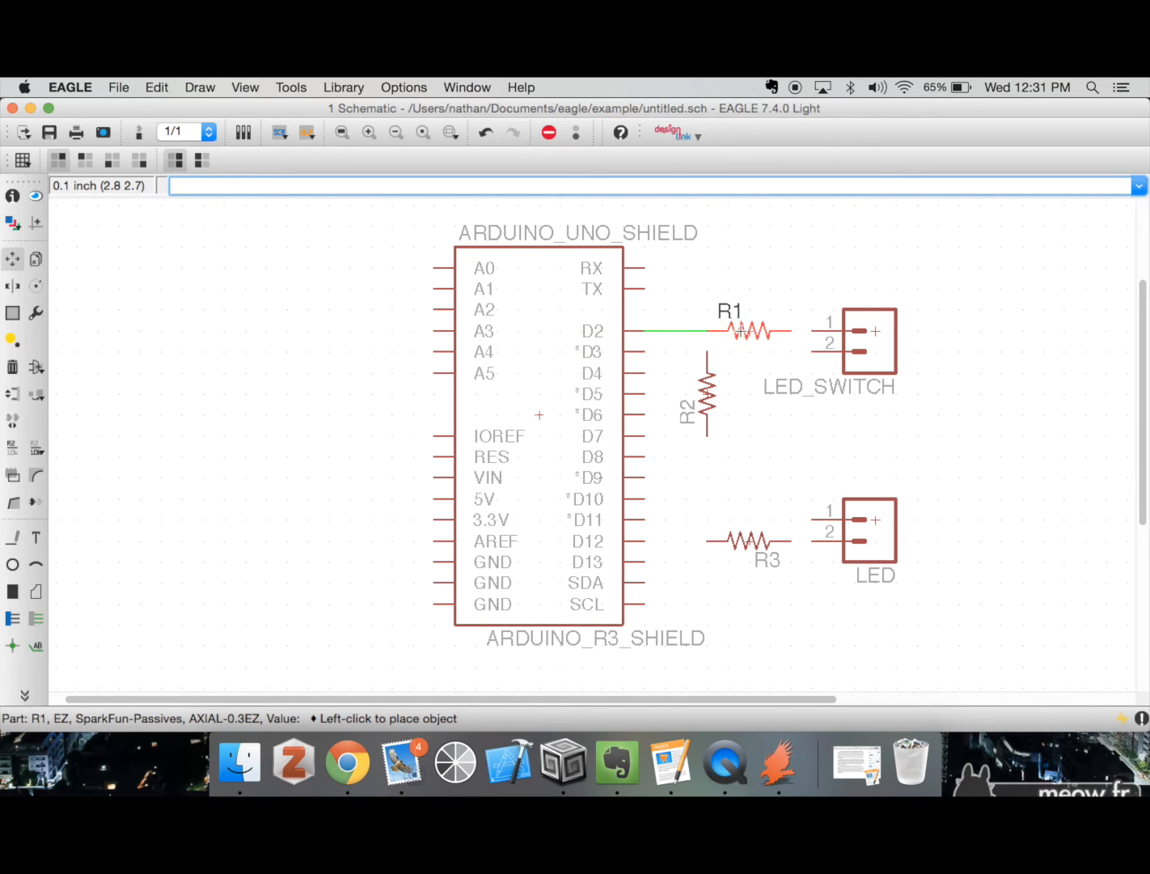
click(741, 327)
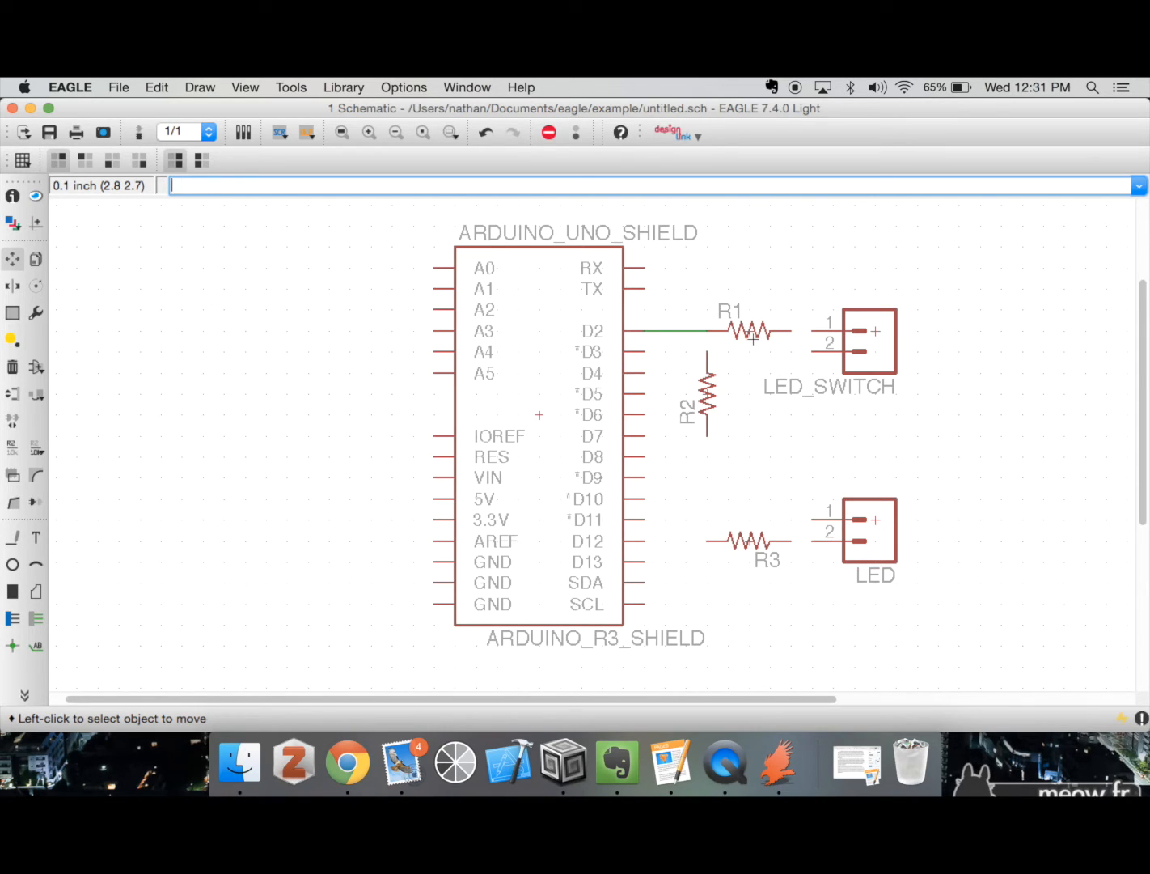
- Draw a net wire from the free end of resistor R1 to pin 1 of the LED_SWITCH header
text(net)
key(Return)
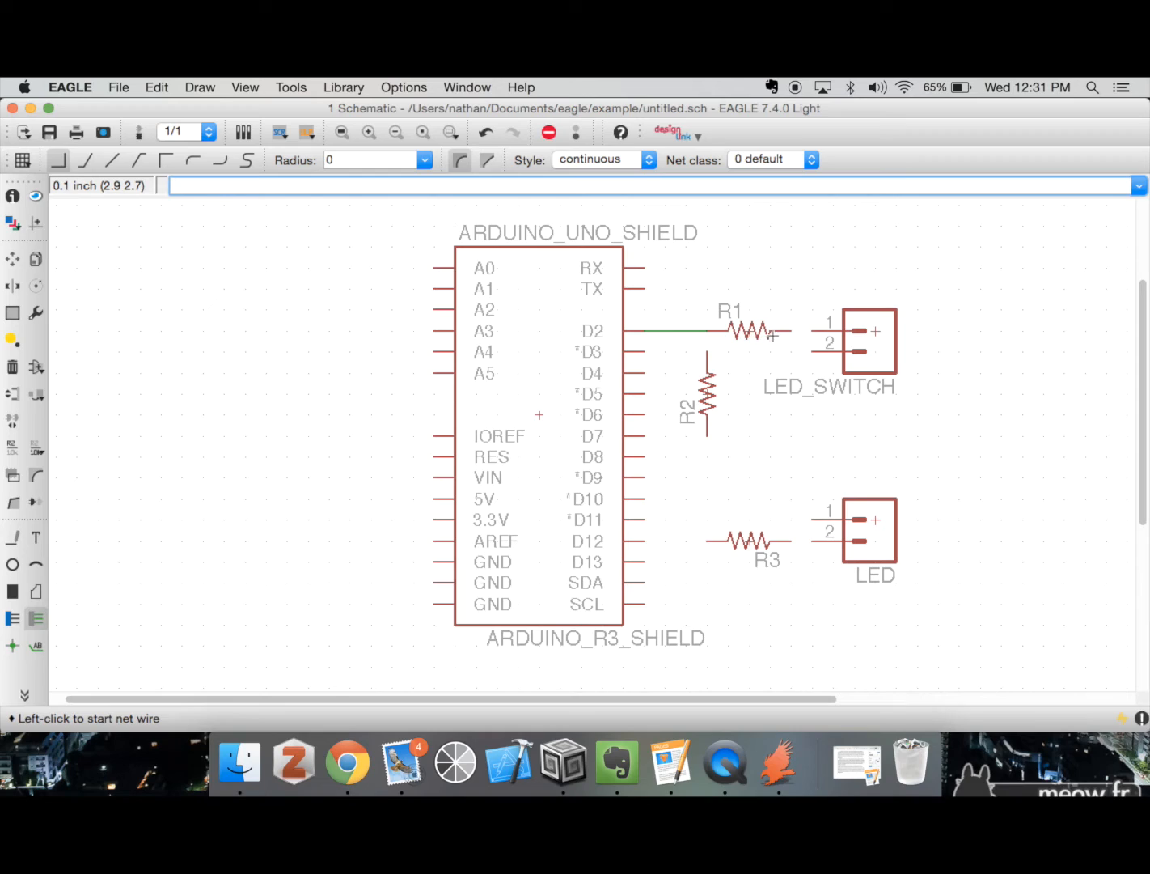
click(792, 331)
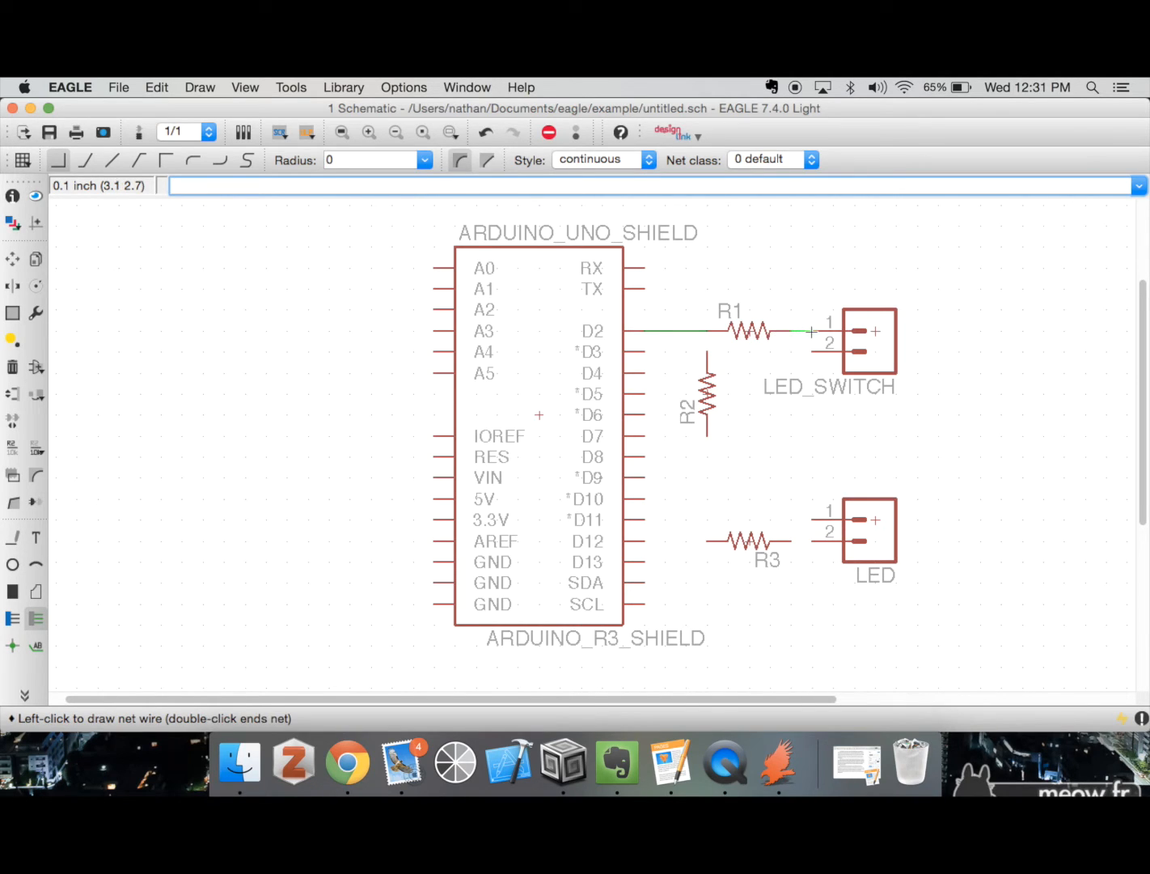
click(811, 330)
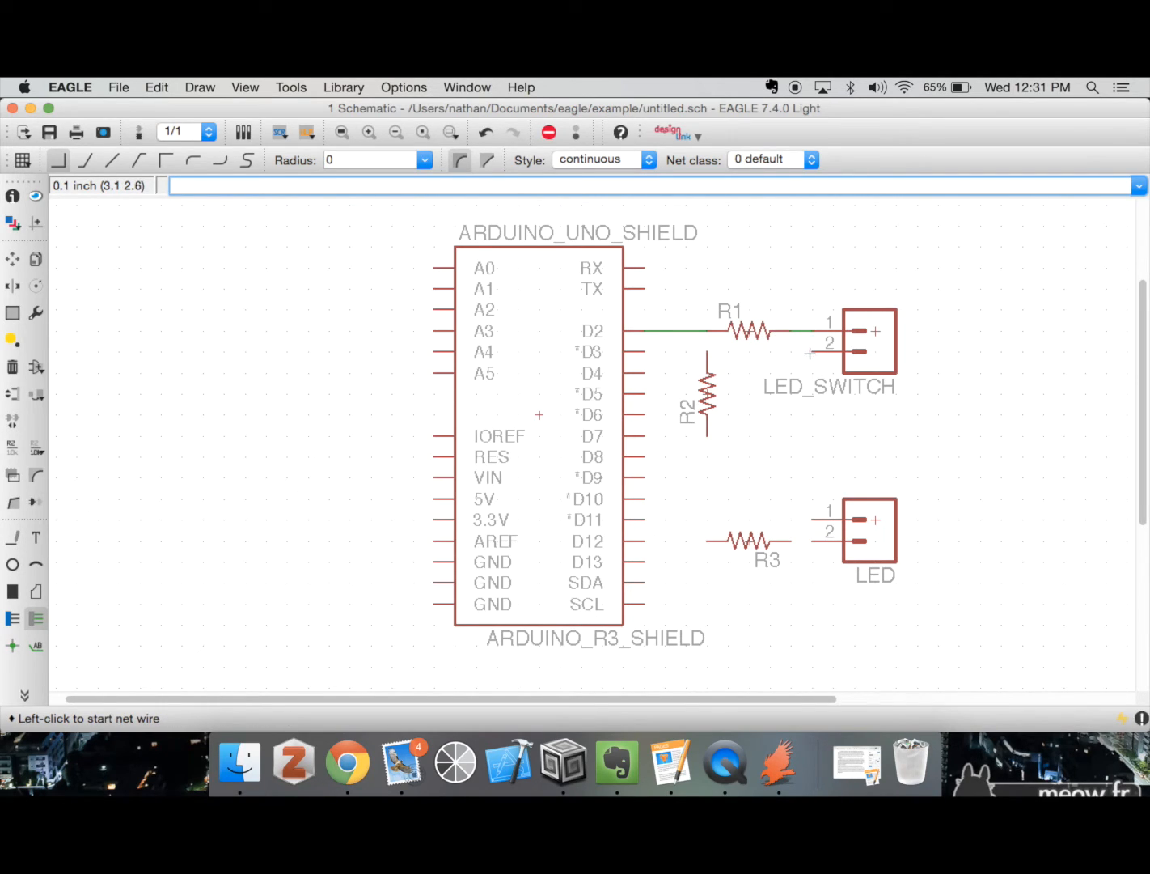
- Wire LED_SWITCH pin 2 to the upper end of R2, and draw a net stub about 0.1 inch down from R2's lower end
click(811, 351)
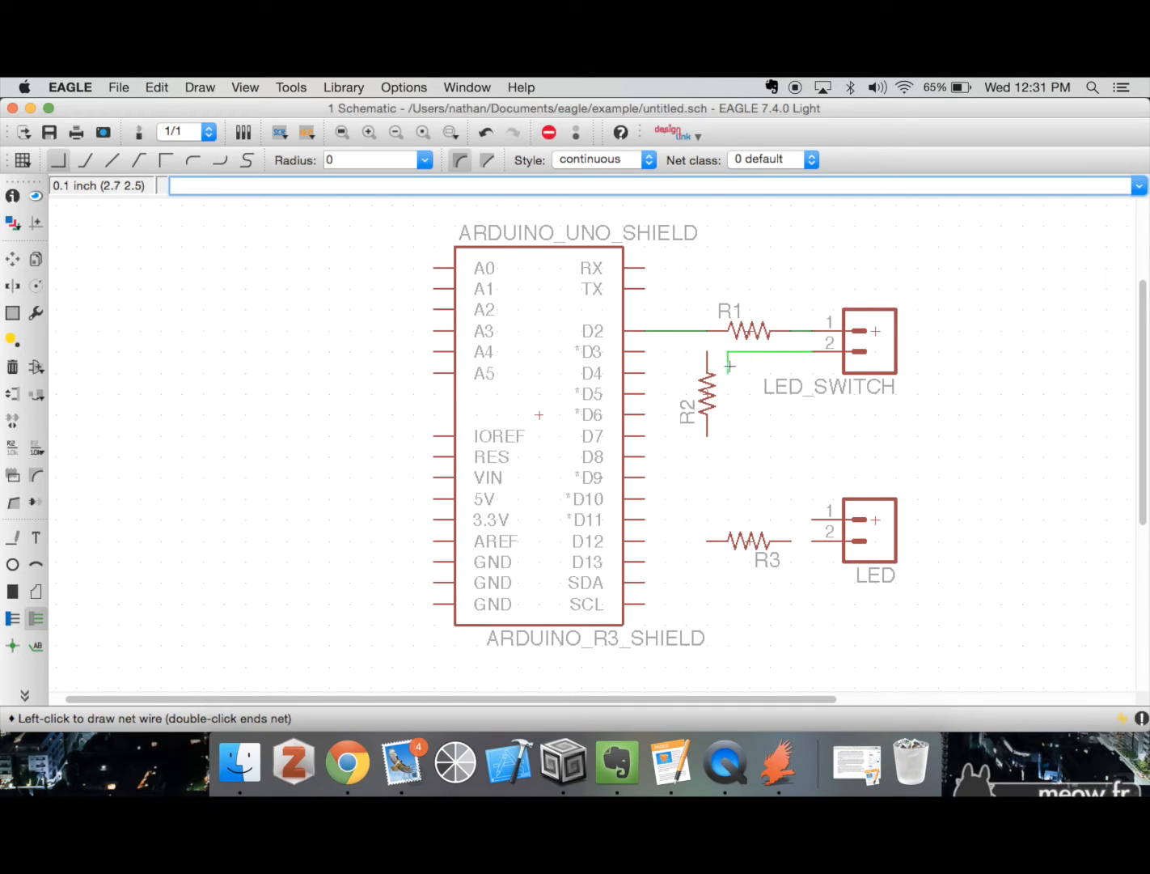
click(708, 352)
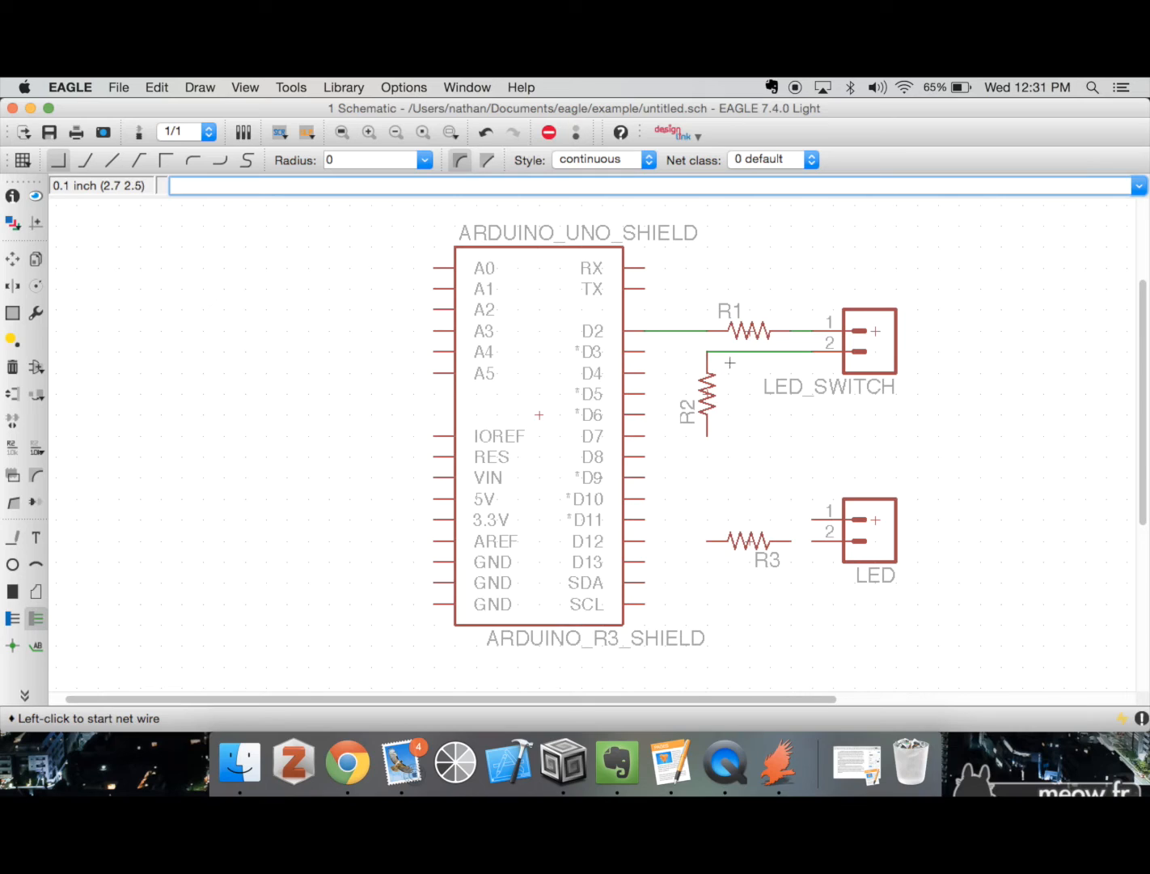
click(708, 433)
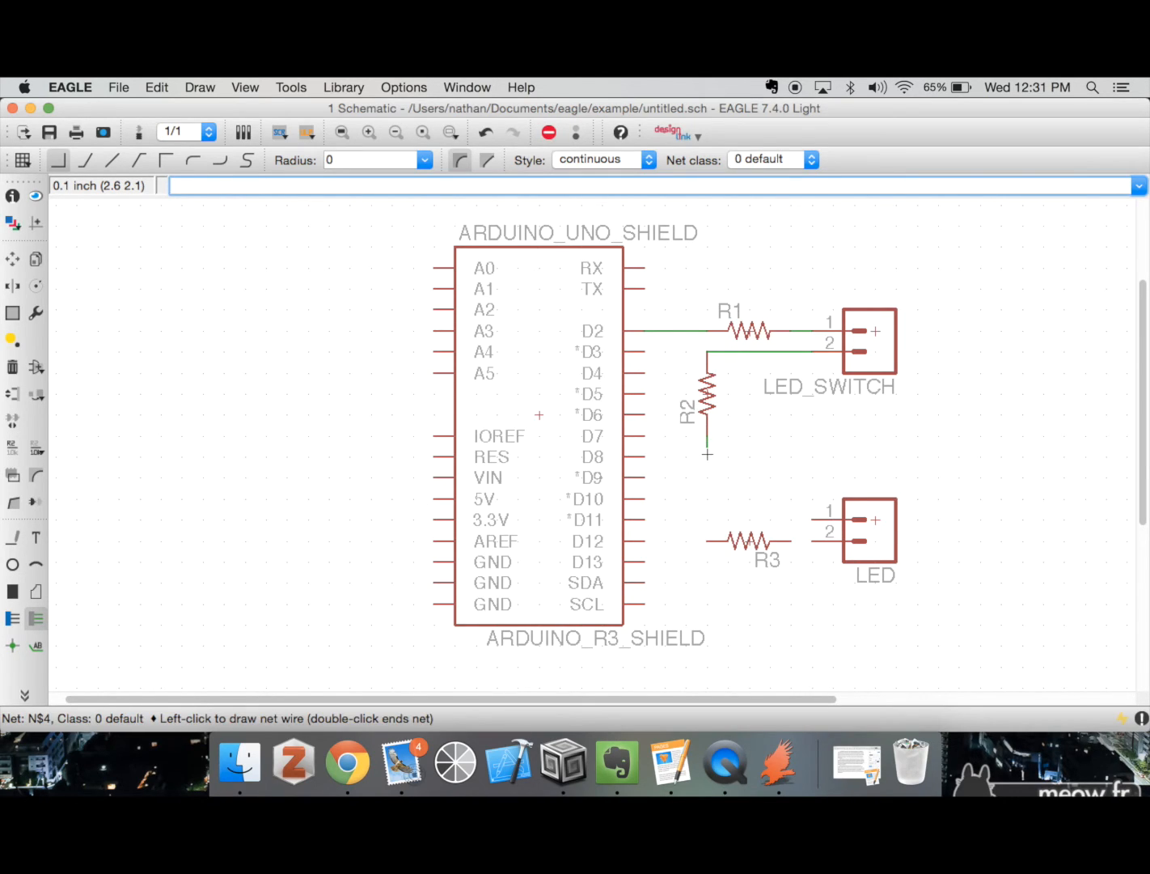
double_click(708, 455)
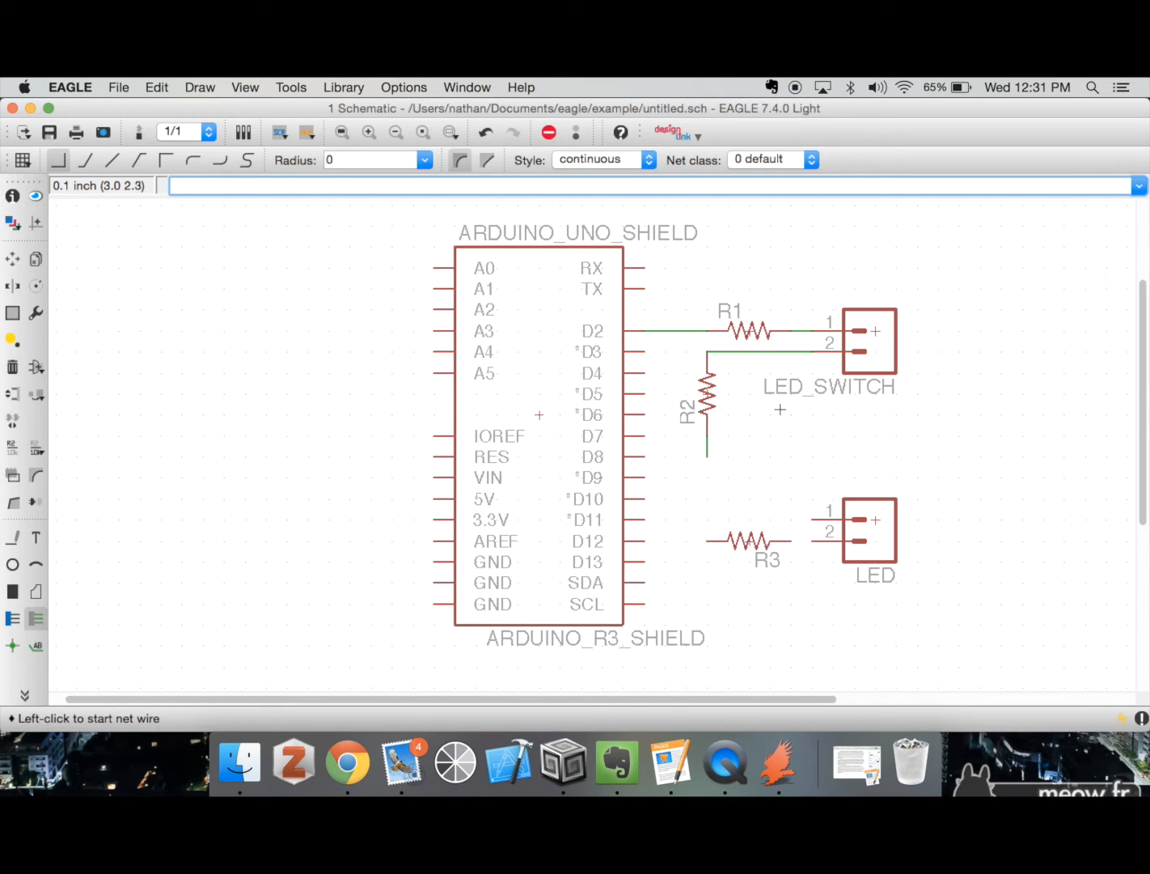
- Search the part library for gnd and choose the GND supply symbol from SparkFun-Aesthetics for adding
text(add)
key(Return)
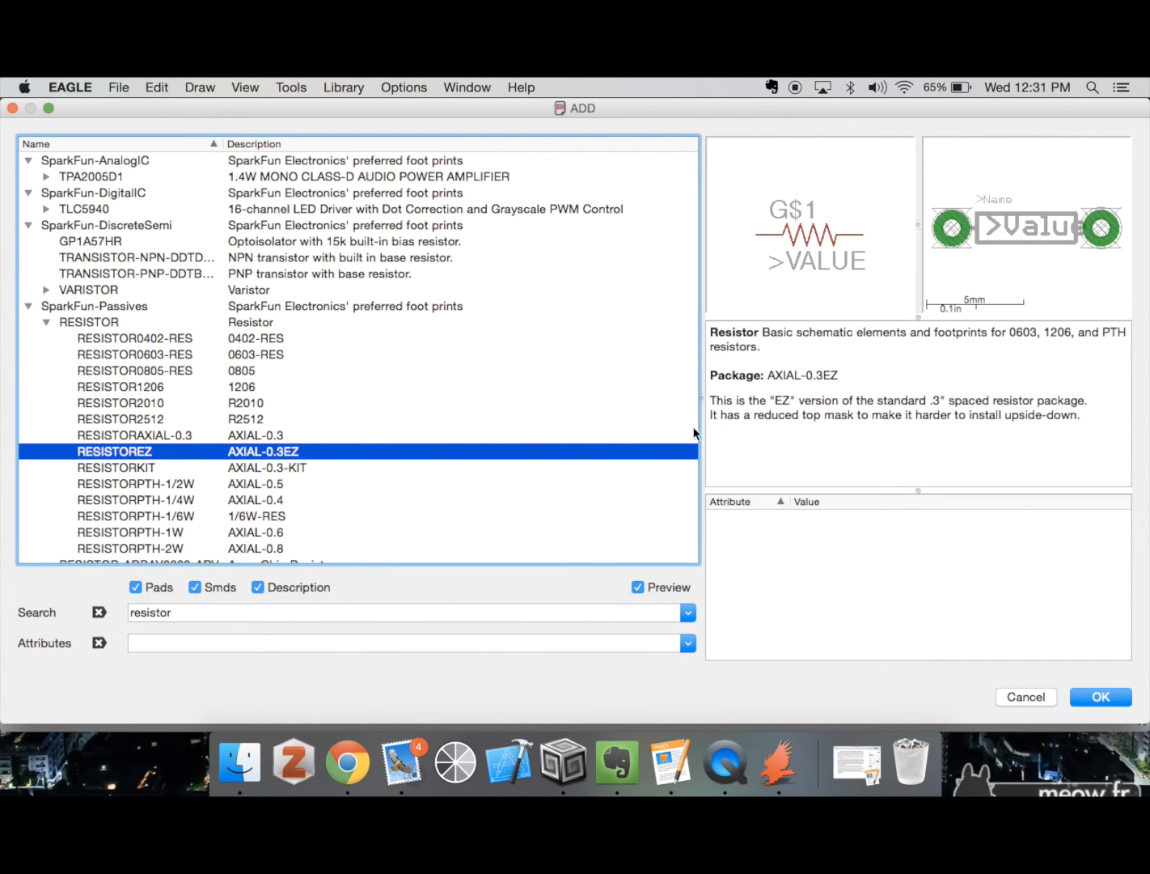
click(236, 613)
text(gnd)
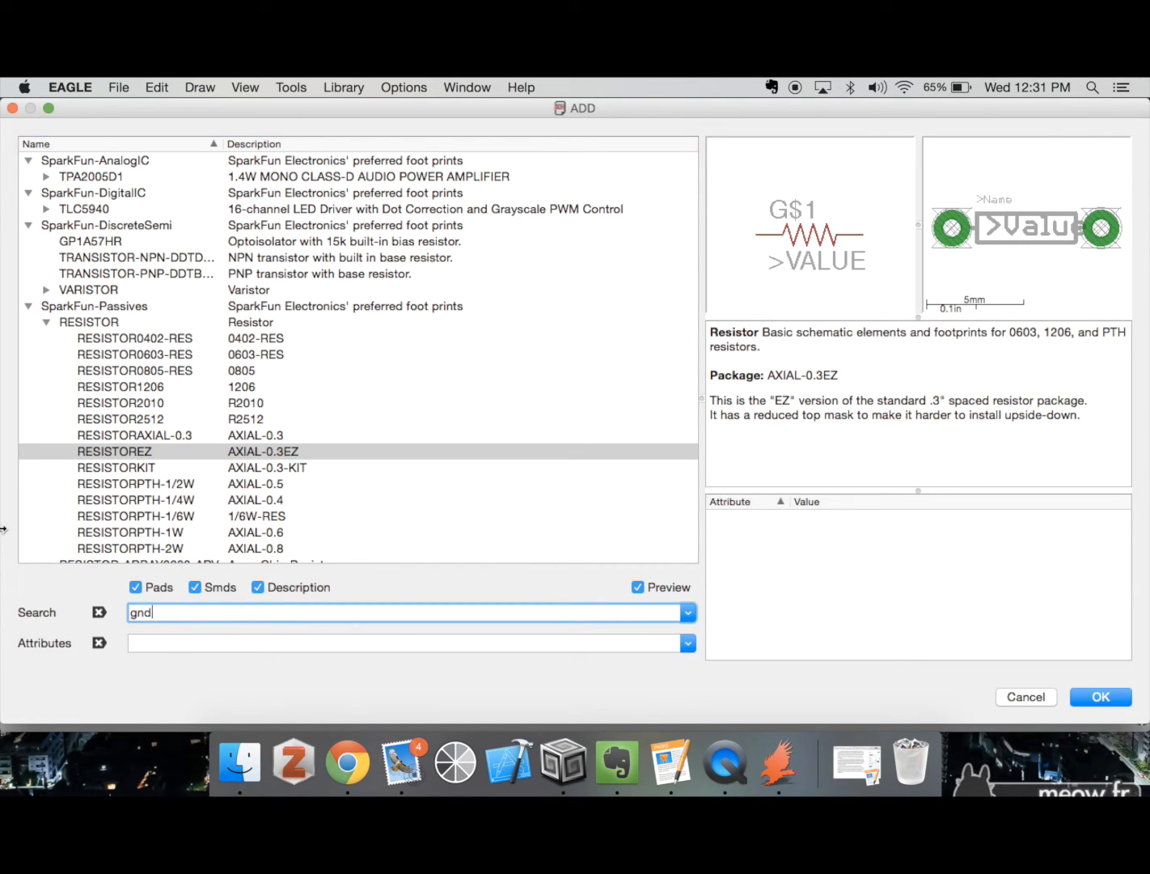
key(Return)
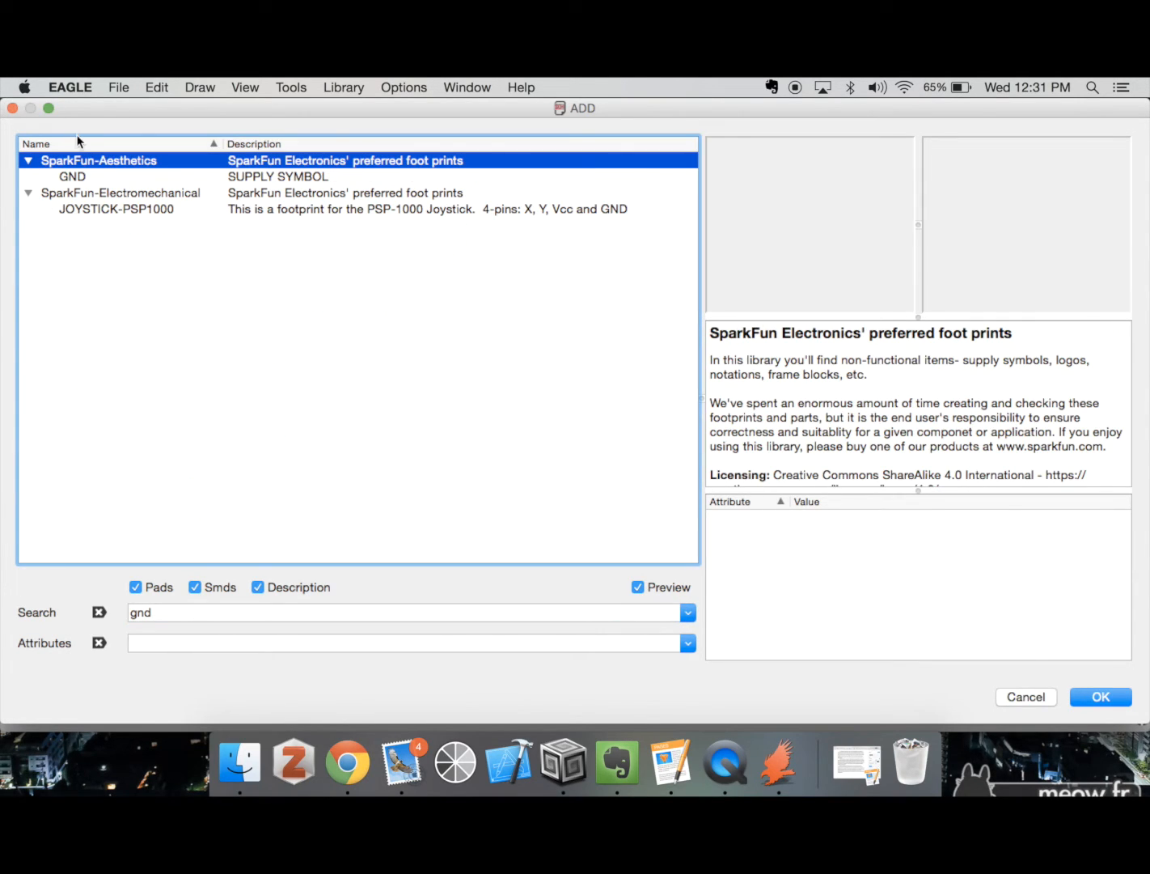
click(74, 176)
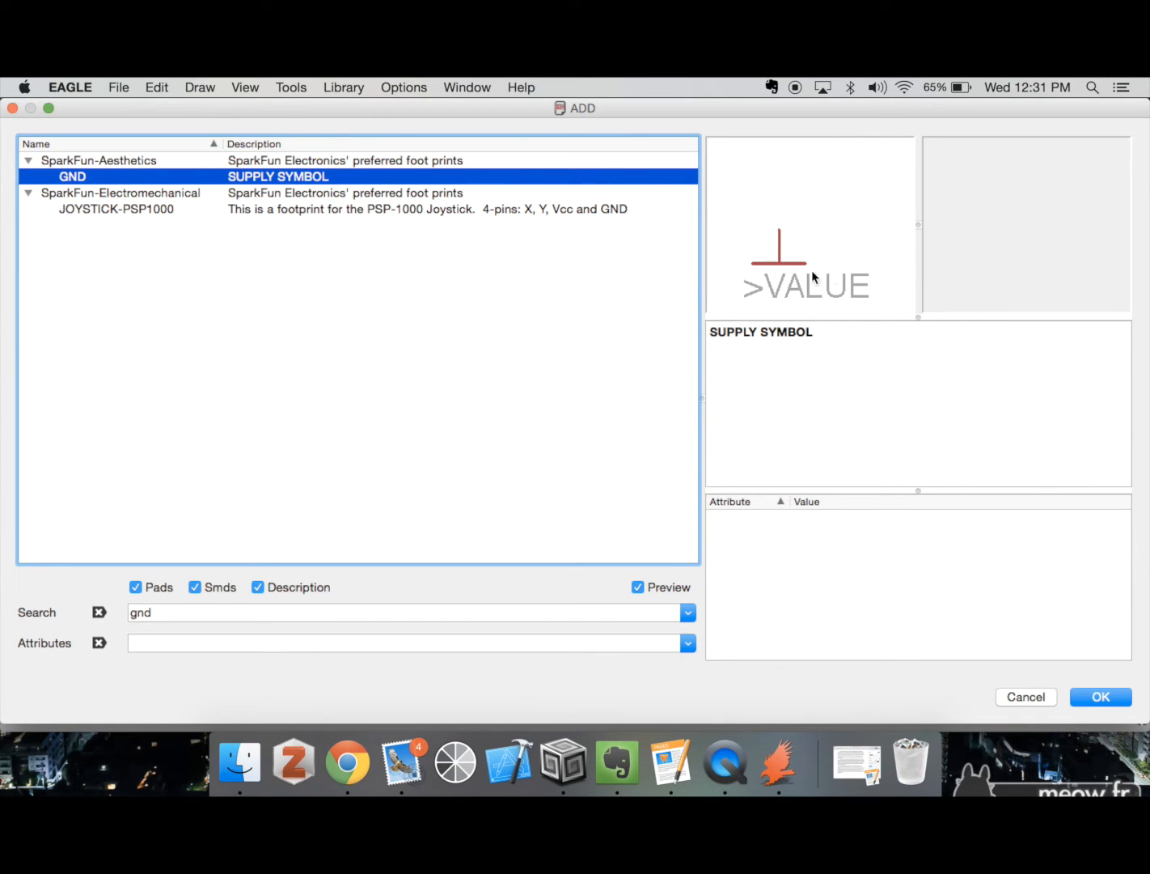
click(1128, 703)
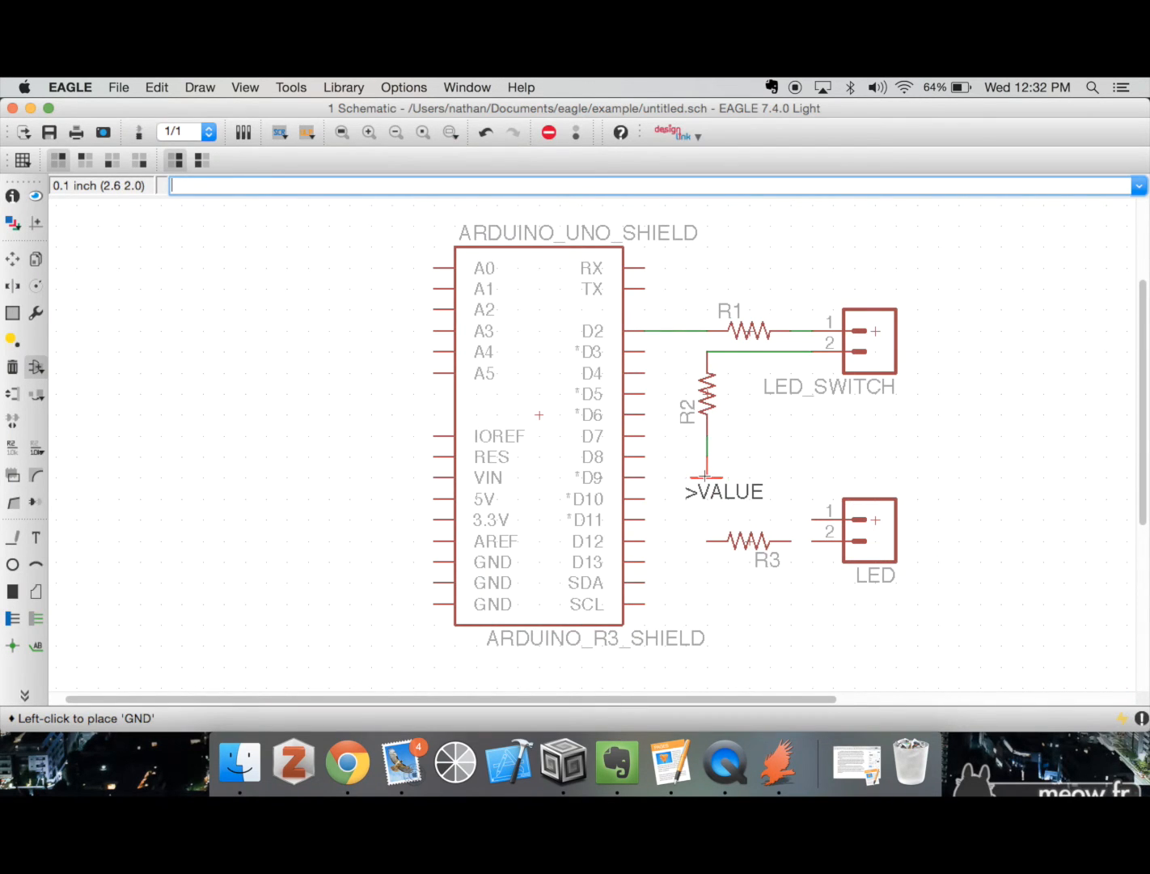
- Place the GND symbol on the end of the net stub below R2 and accept renaming that net segment to GND
click(707, 458)
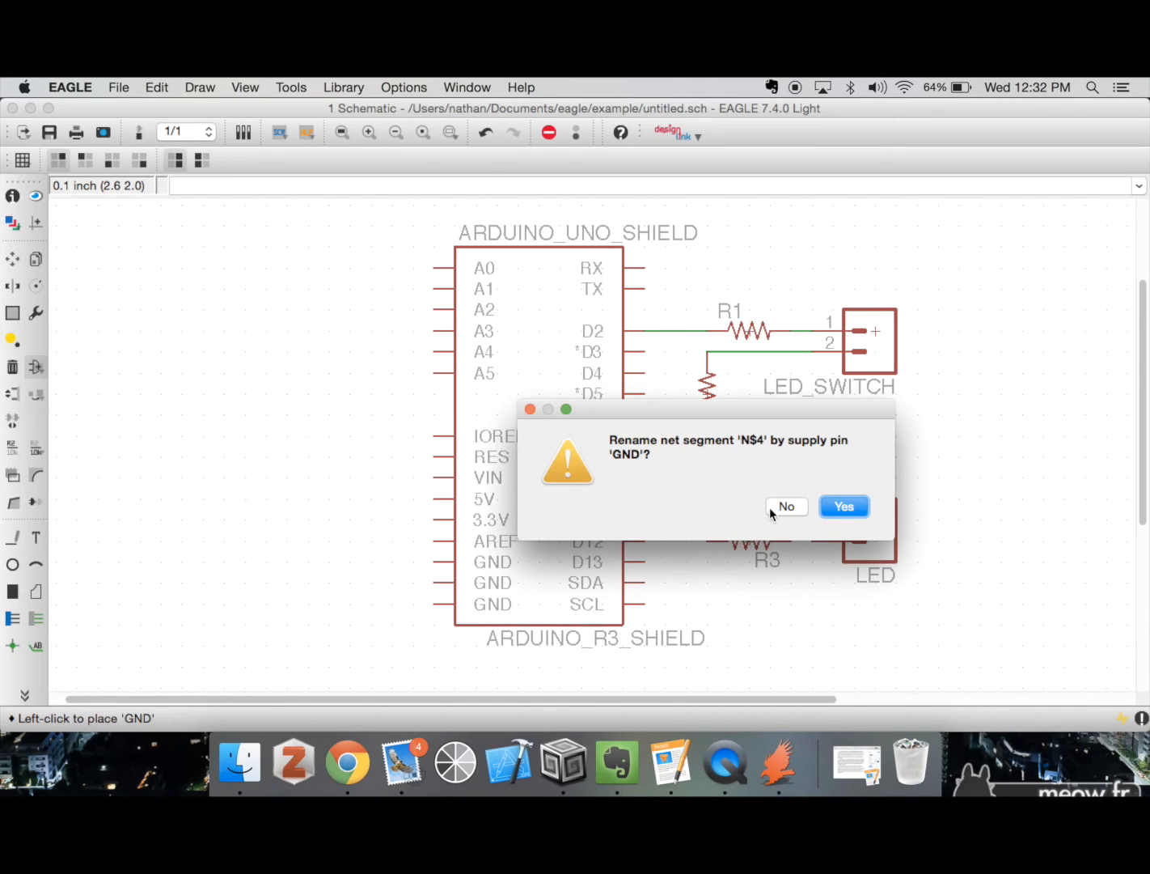
drag(772, 414, 577, 327)
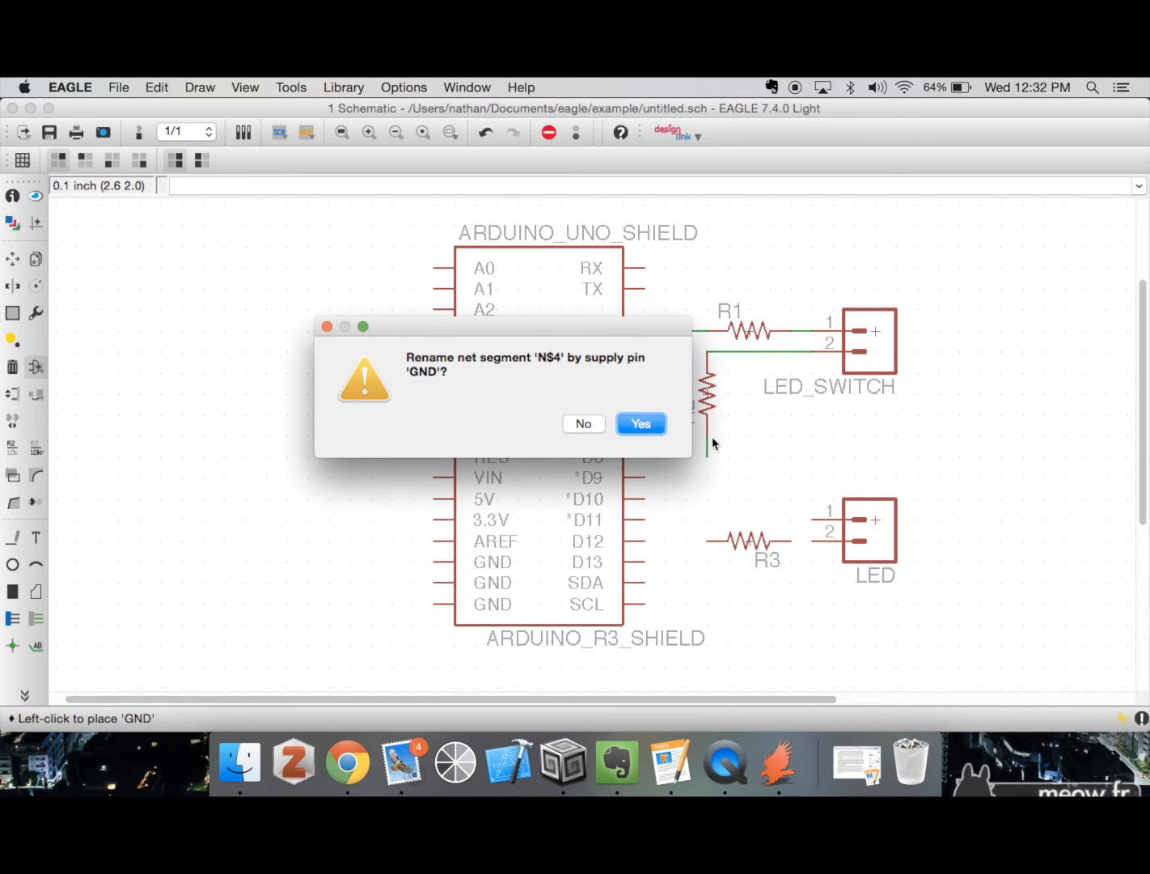
click(662, 428)
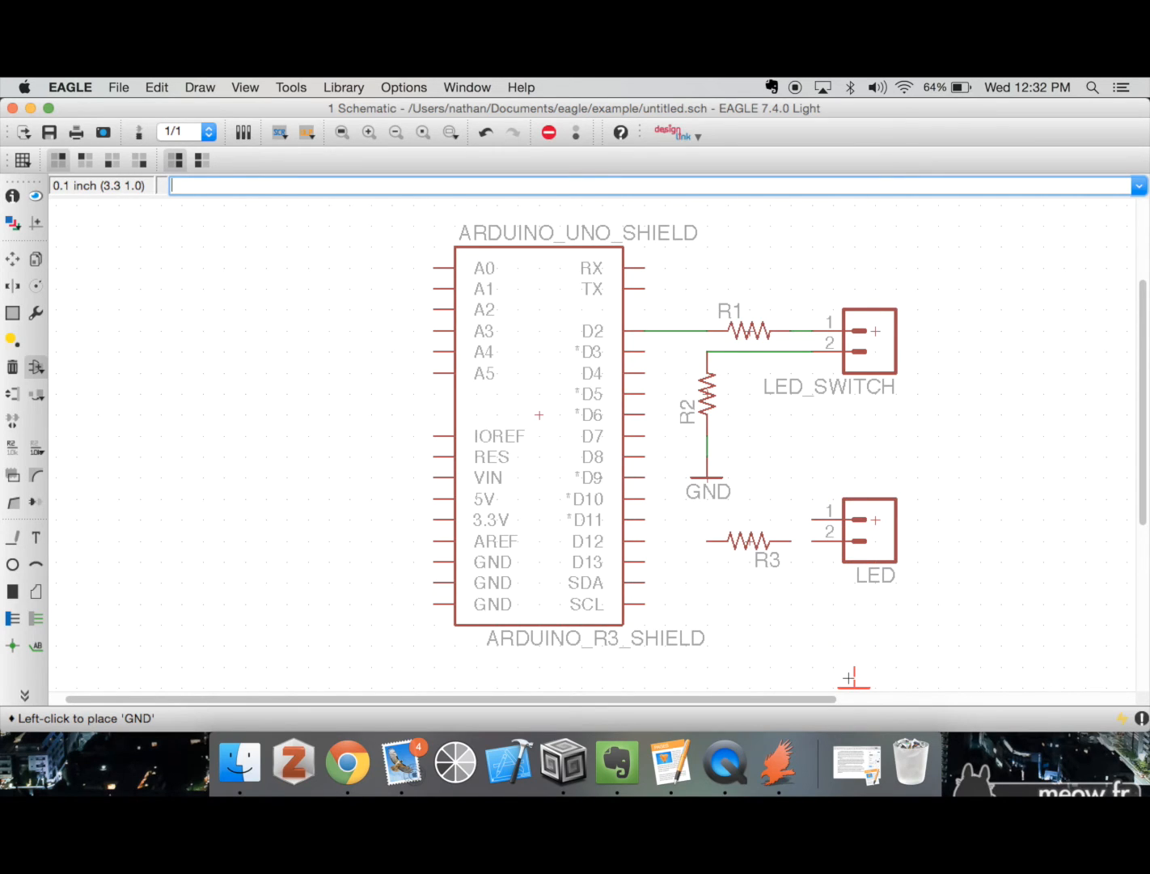
- Draw a net wire from pin 1 of the LED header to shield pin D11
text(net)
key(Return)
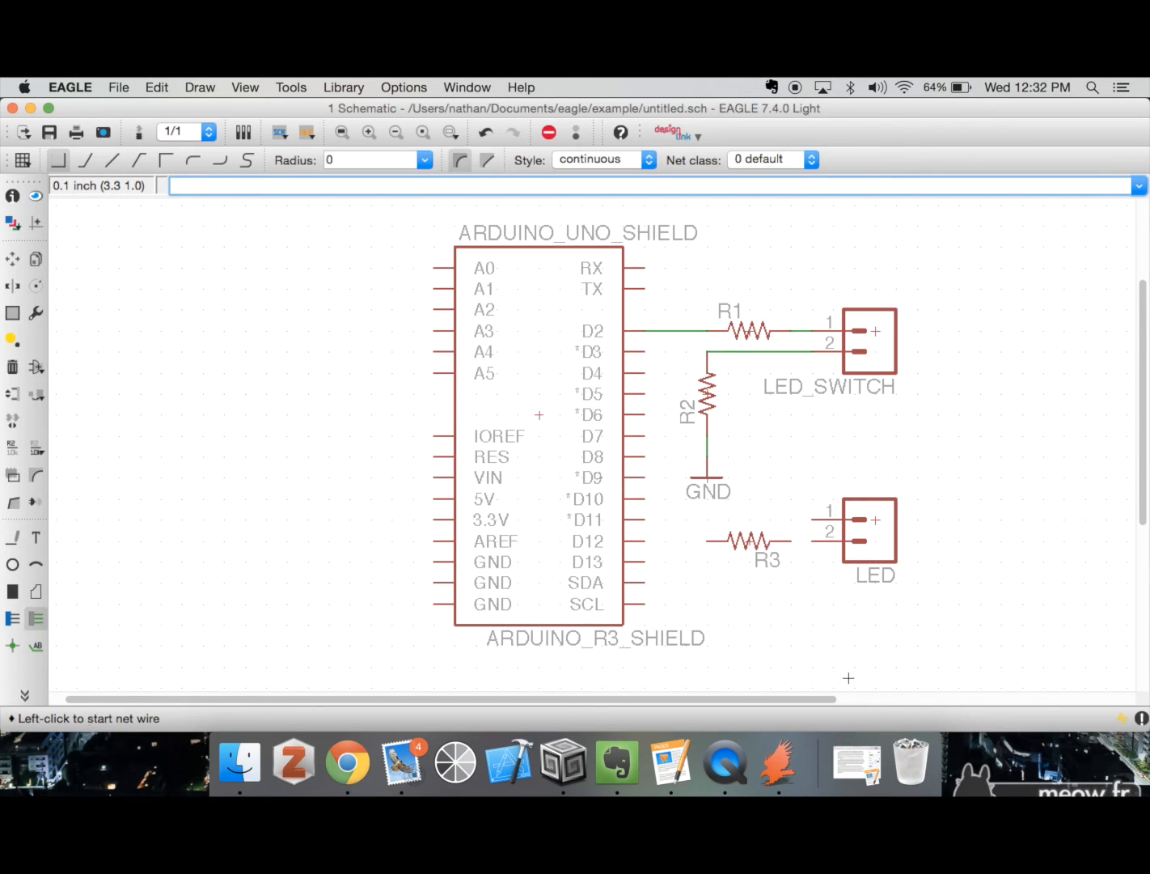
click(814, 518)
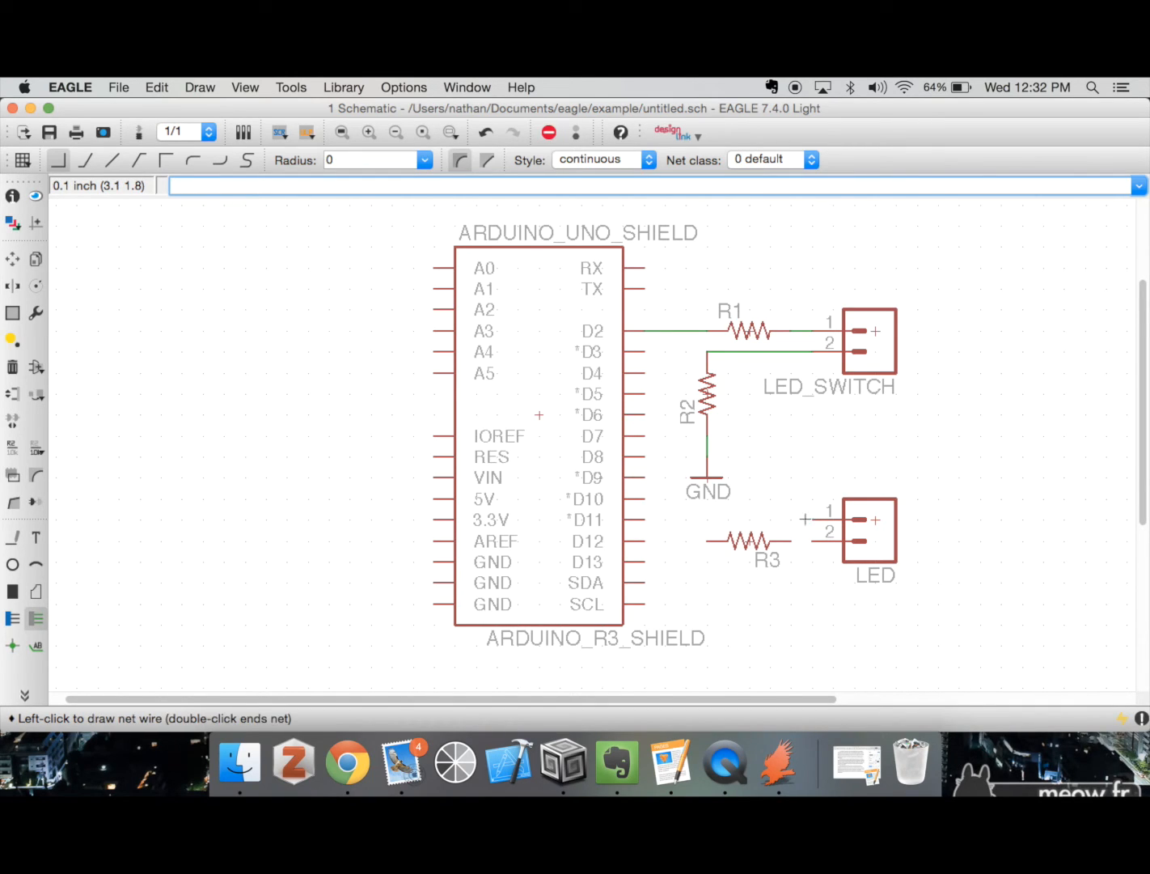
click(641, 520)
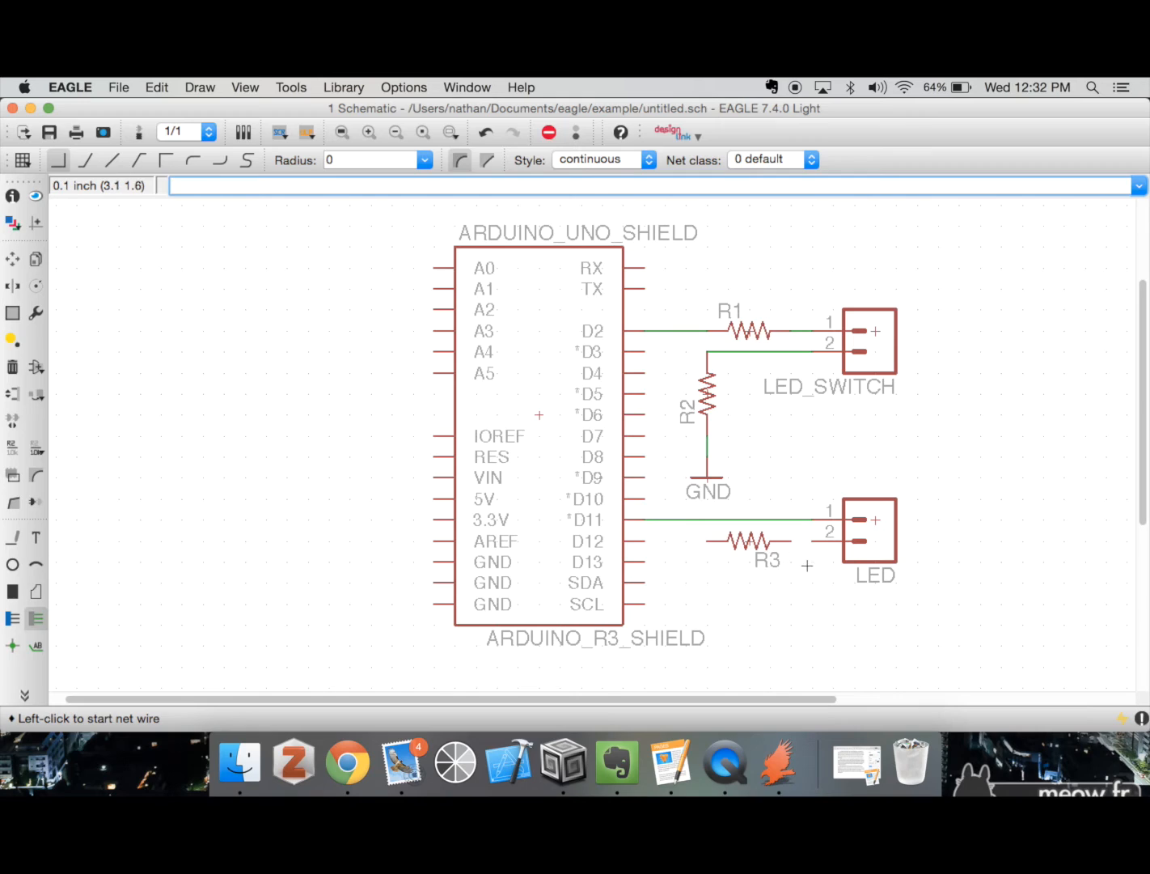
- Wire LED header pin 2 to R3's near end, and draw a net stub about 0.2 inch down from R3's other end
click(812, 541)
click(790, 540)
click(706, 541)
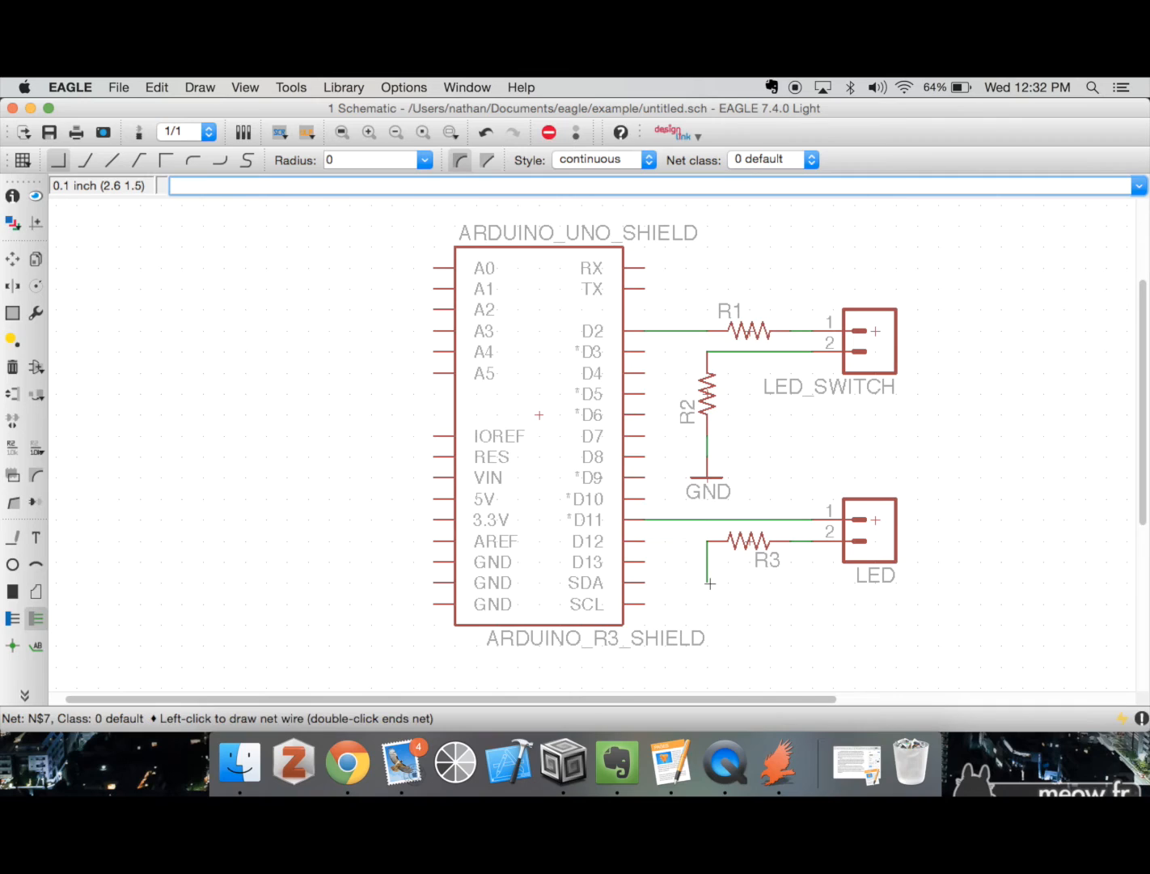
key(Escape)
- Copy the GND symbol from below R2 onto the net stub below R3 and accept renaming that net segment to GND
text(cop)
key(Return)
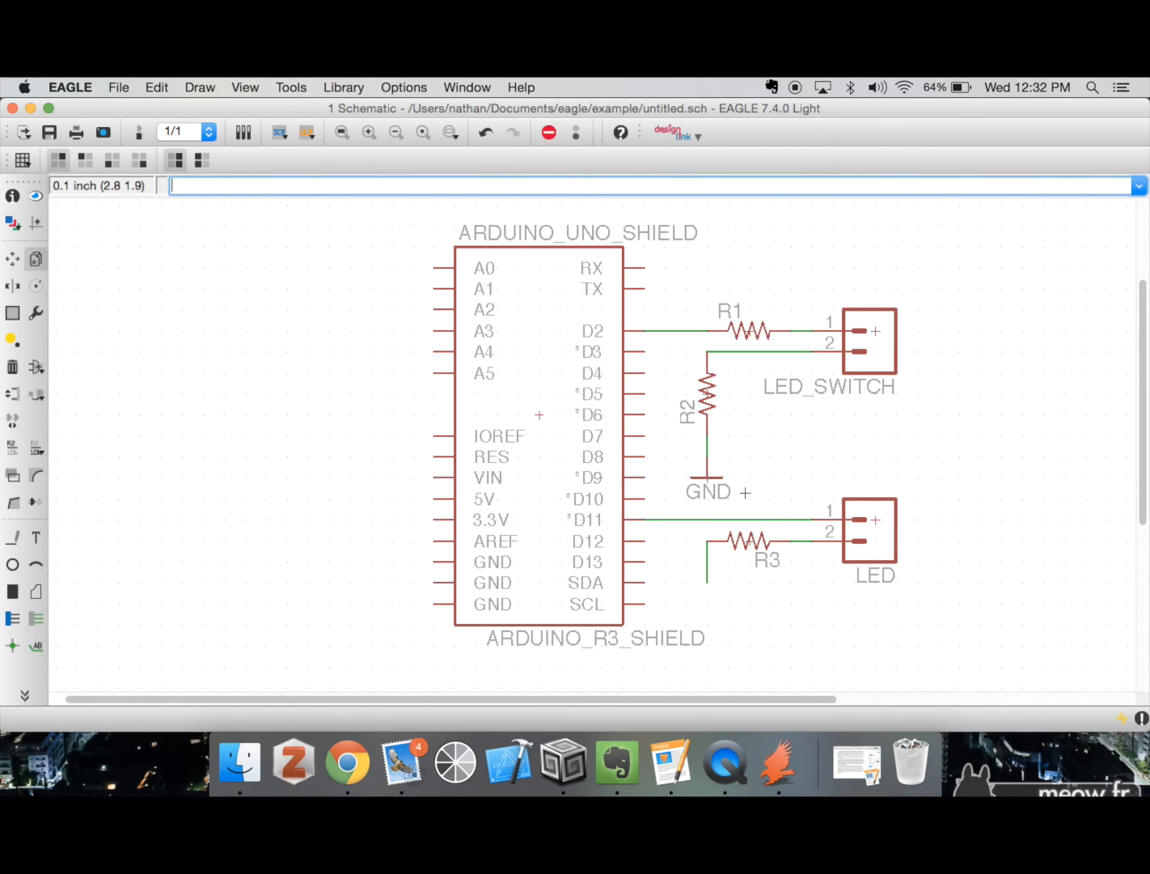
click(705, 469)
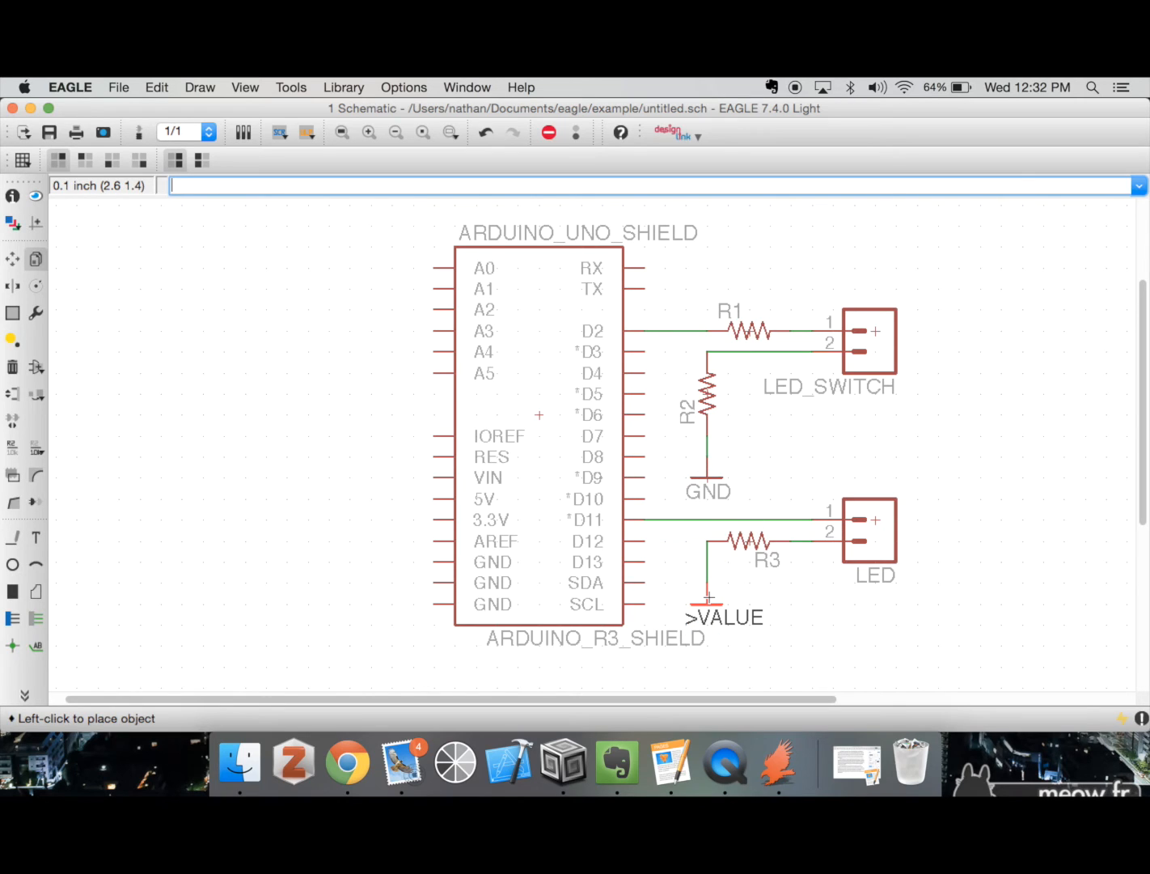
click(708, 599)
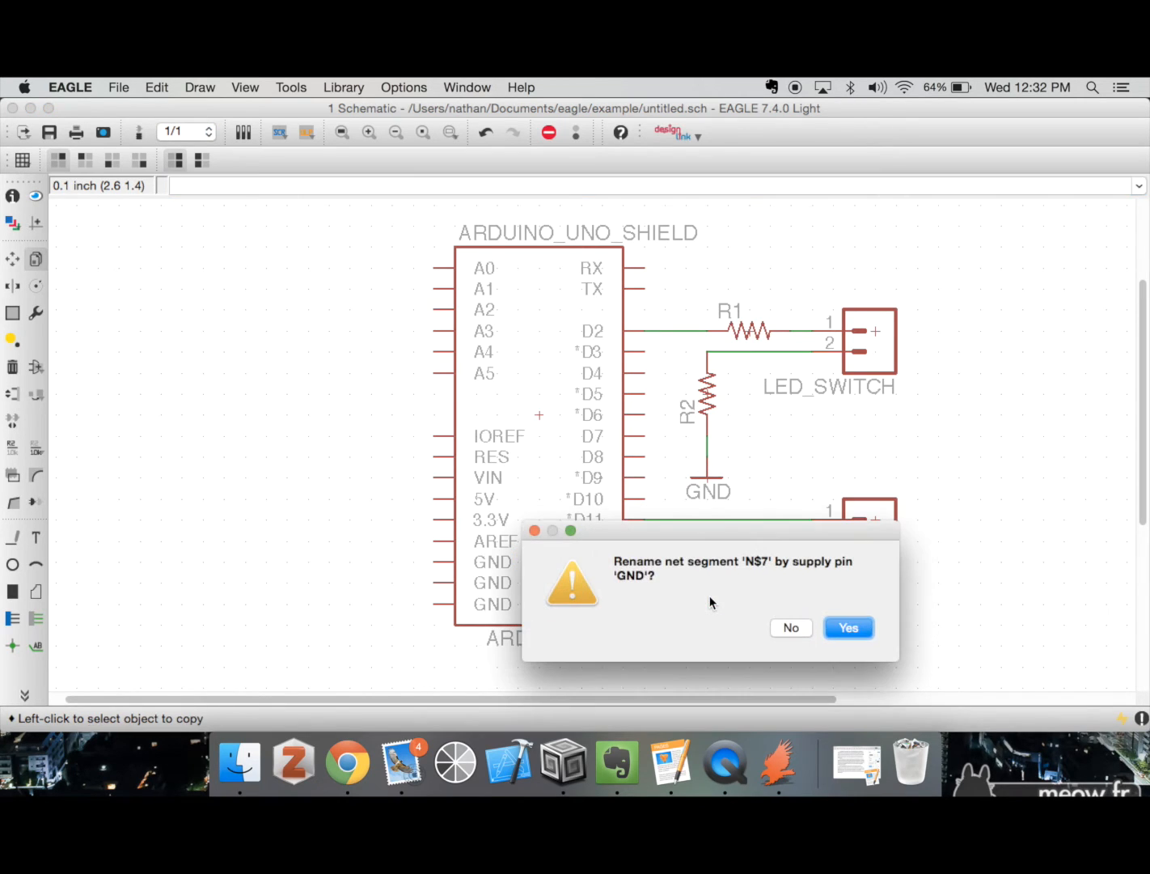
click(856, 631)
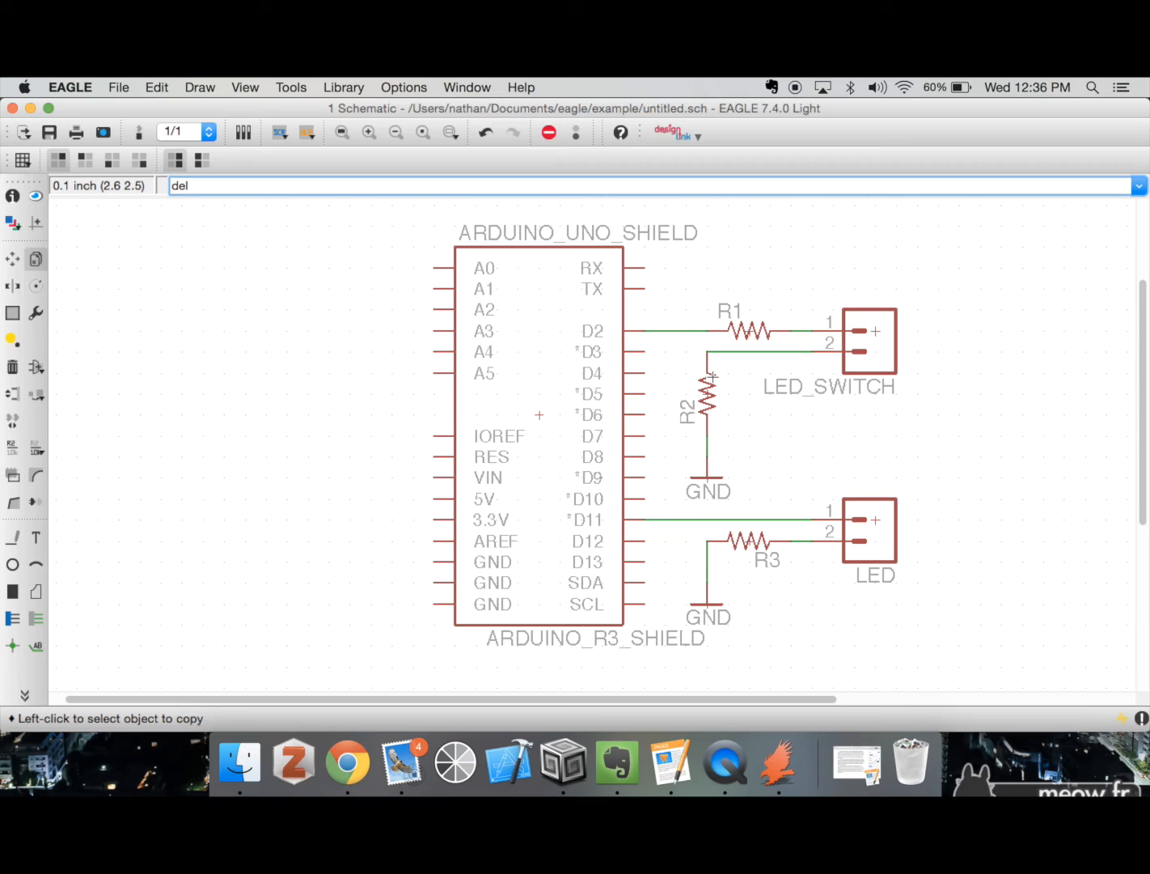
- Delete resistor R2, the vertical net below it and its GND symbol
key(Return)
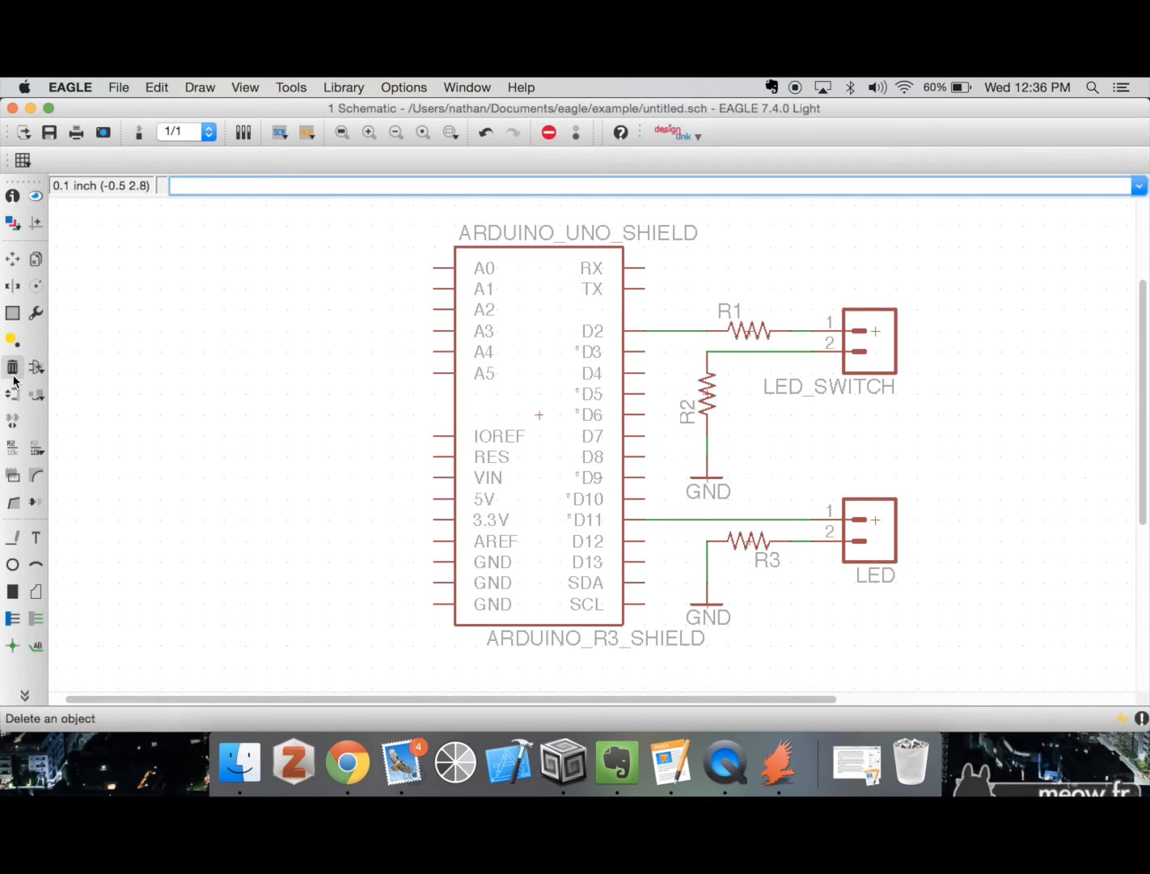
click(704, 393)
click(707, 445)
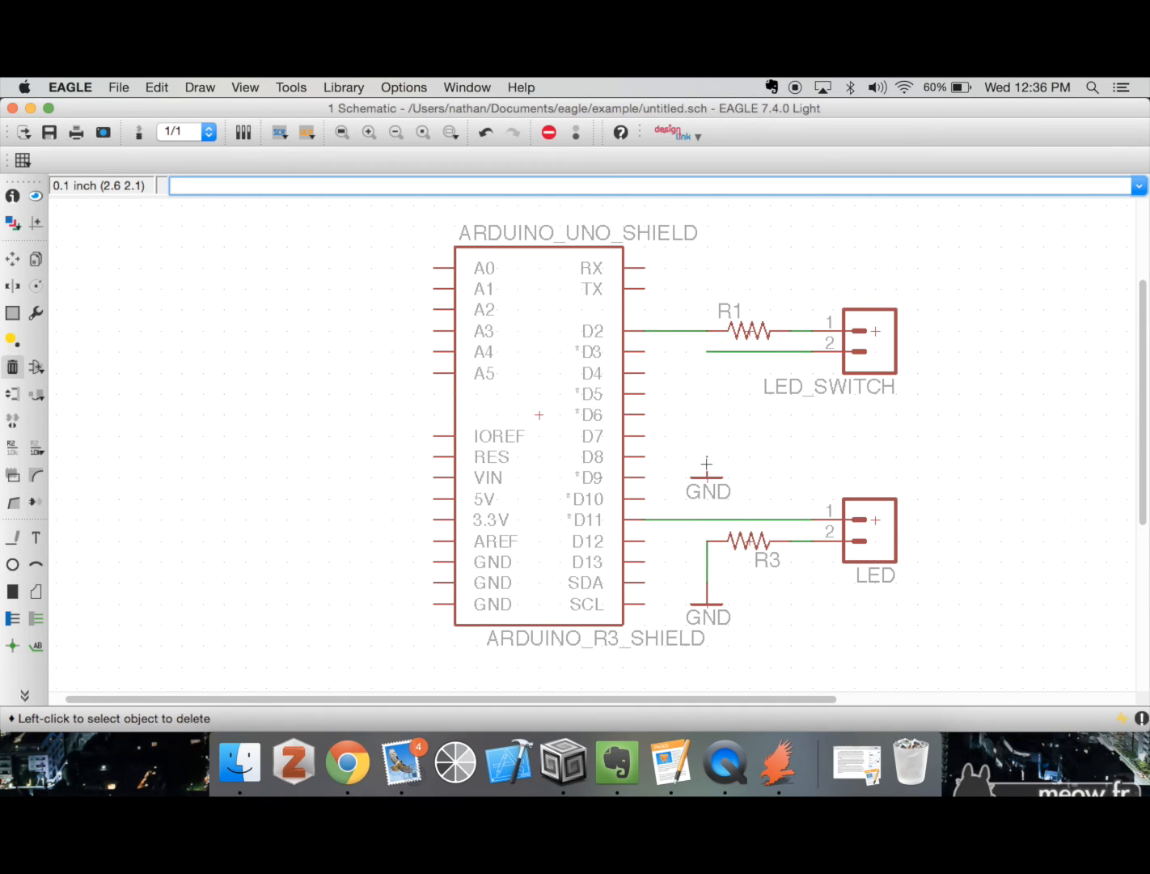
click(706, 466)
- Copy R1 and place the copy rotated 90 degrees, its lower end on the net between R1 and LED_SWITCH pin 1
text(copy)
key(Return)
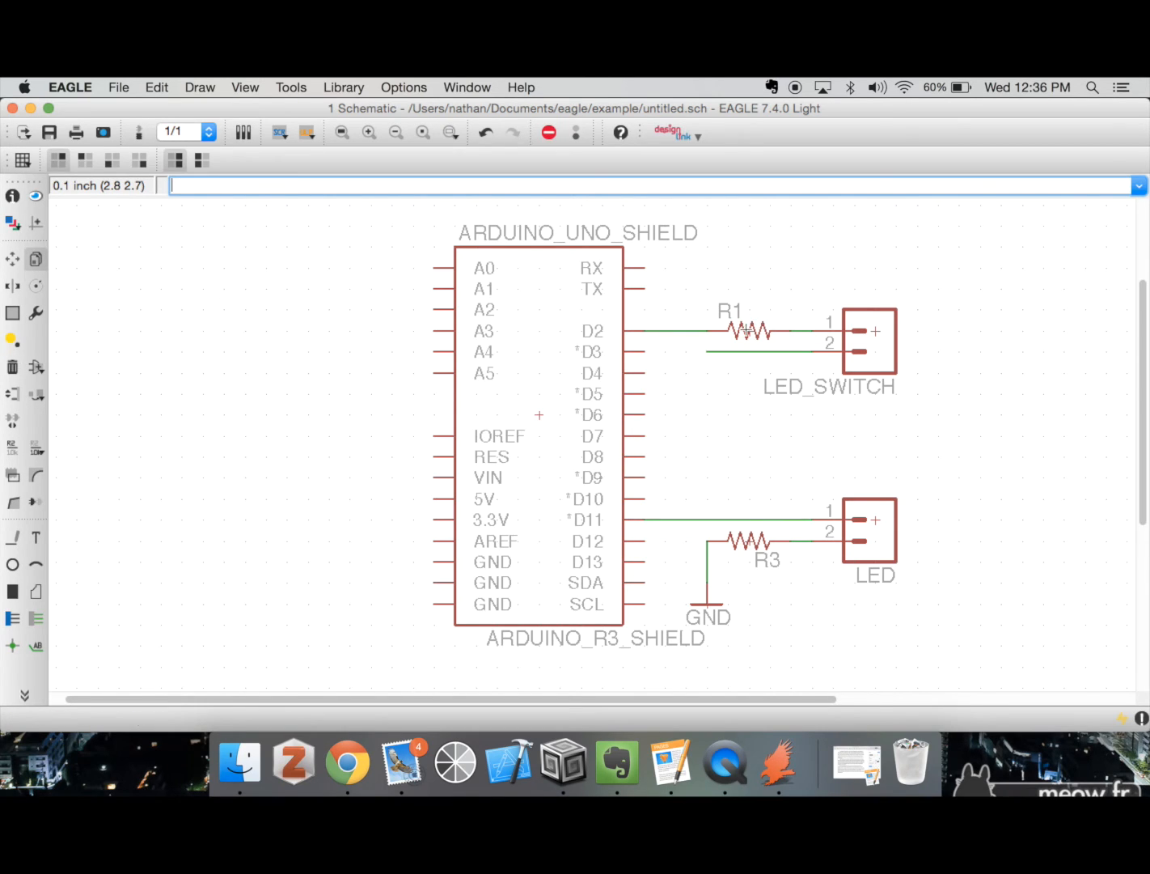
click(746, 331)
right_click(793, 260)
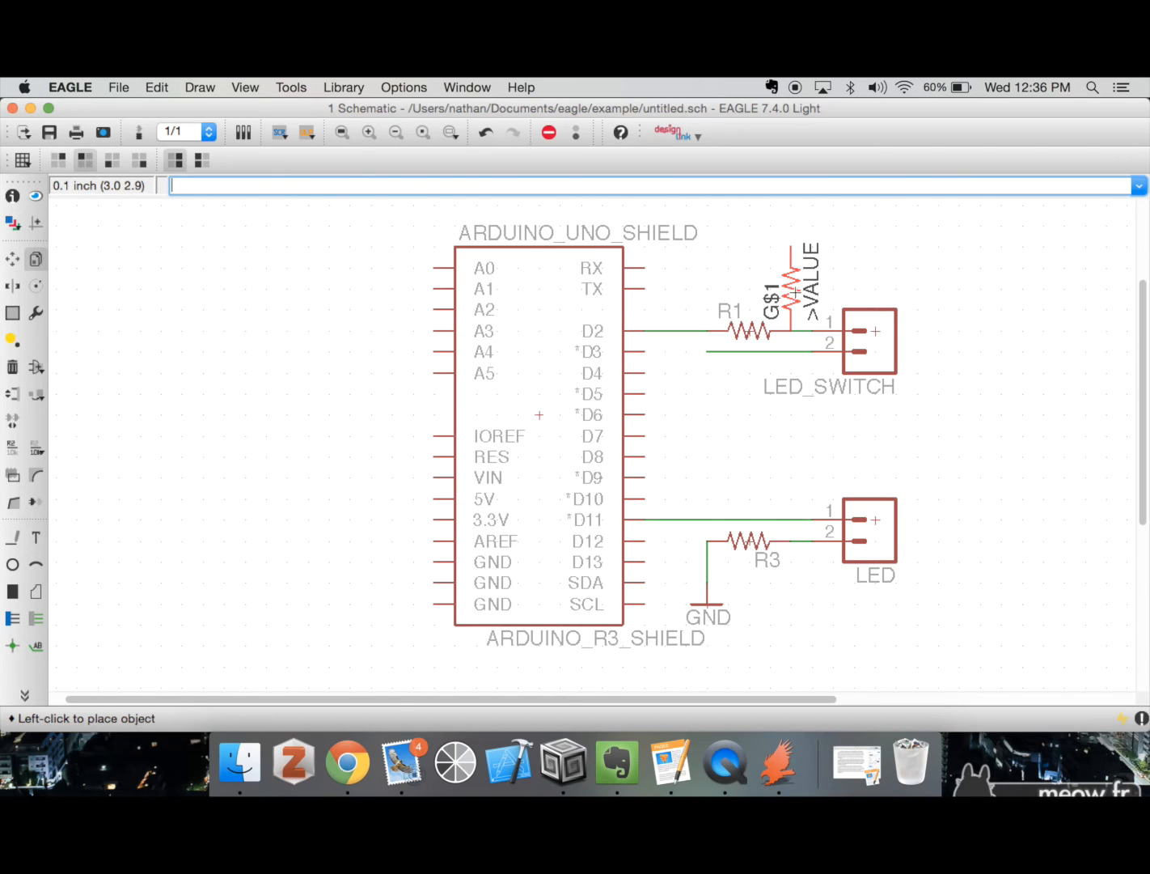
click(797, 291)
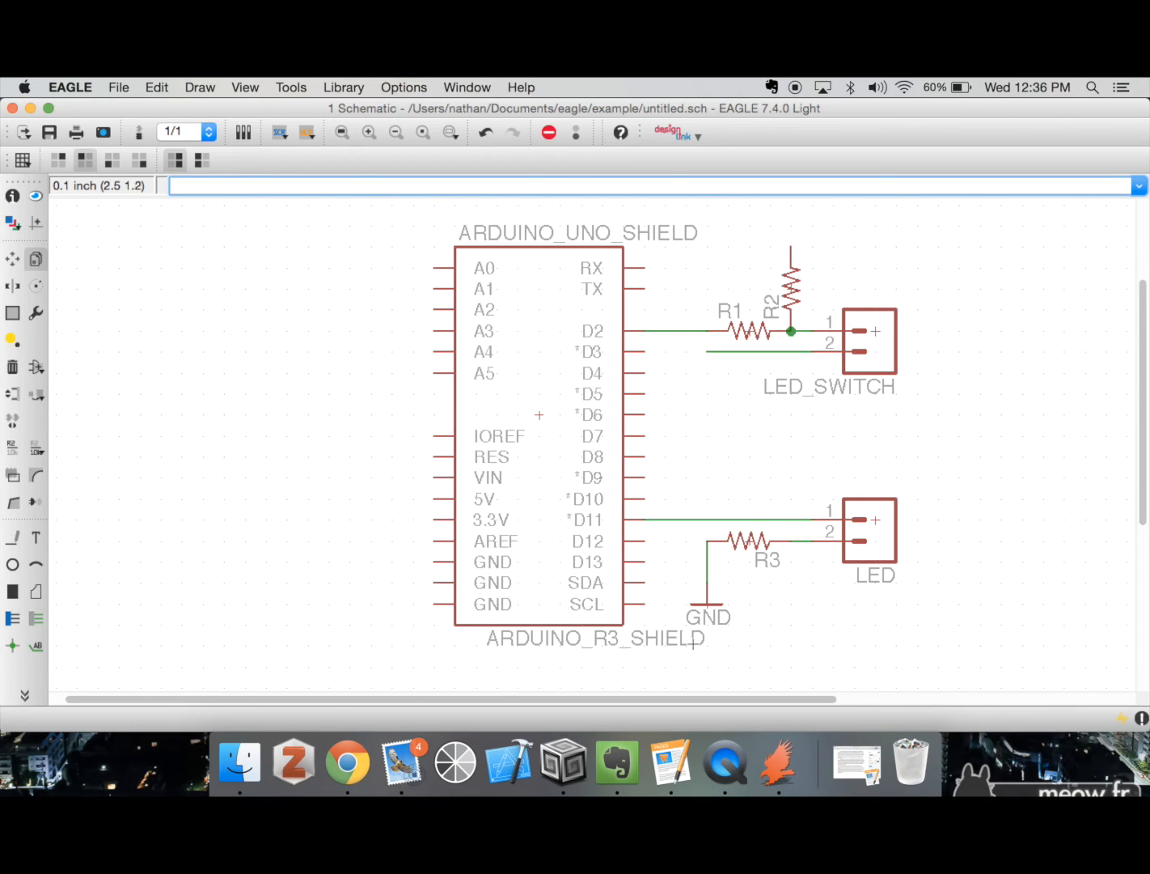
- Copy the GND symbol upside down to just above R2 and connect it to R2's upper end with a net wire
click(707, 599)
right_click(685, 369)
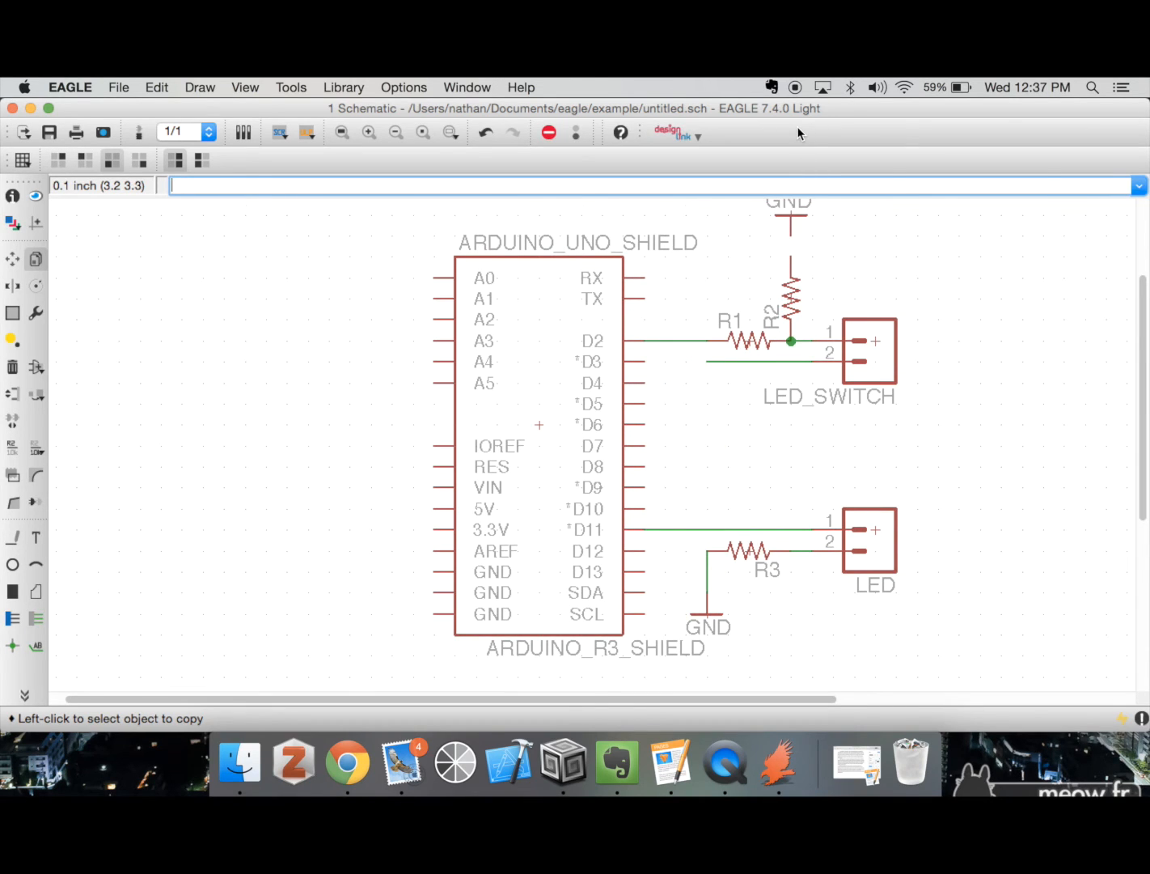
text(net)
key(Return)
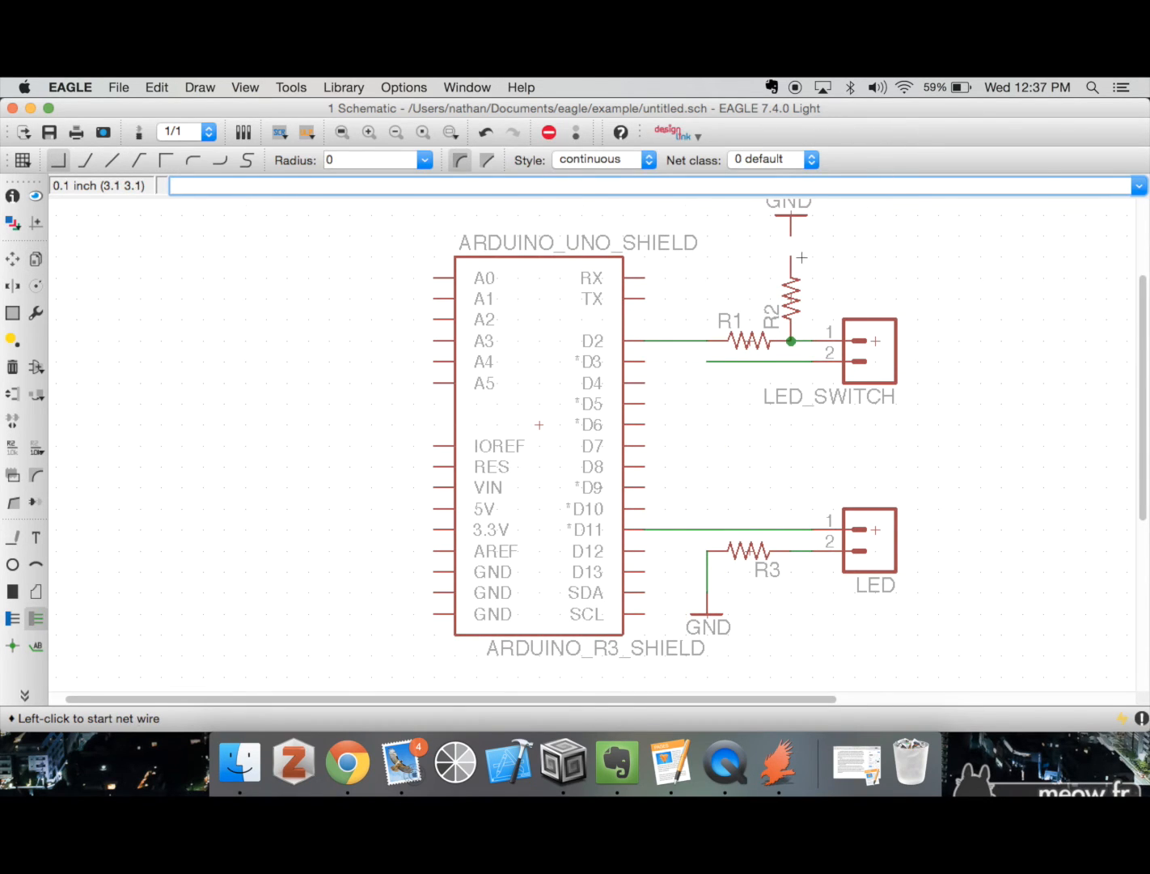
click(792, 257)
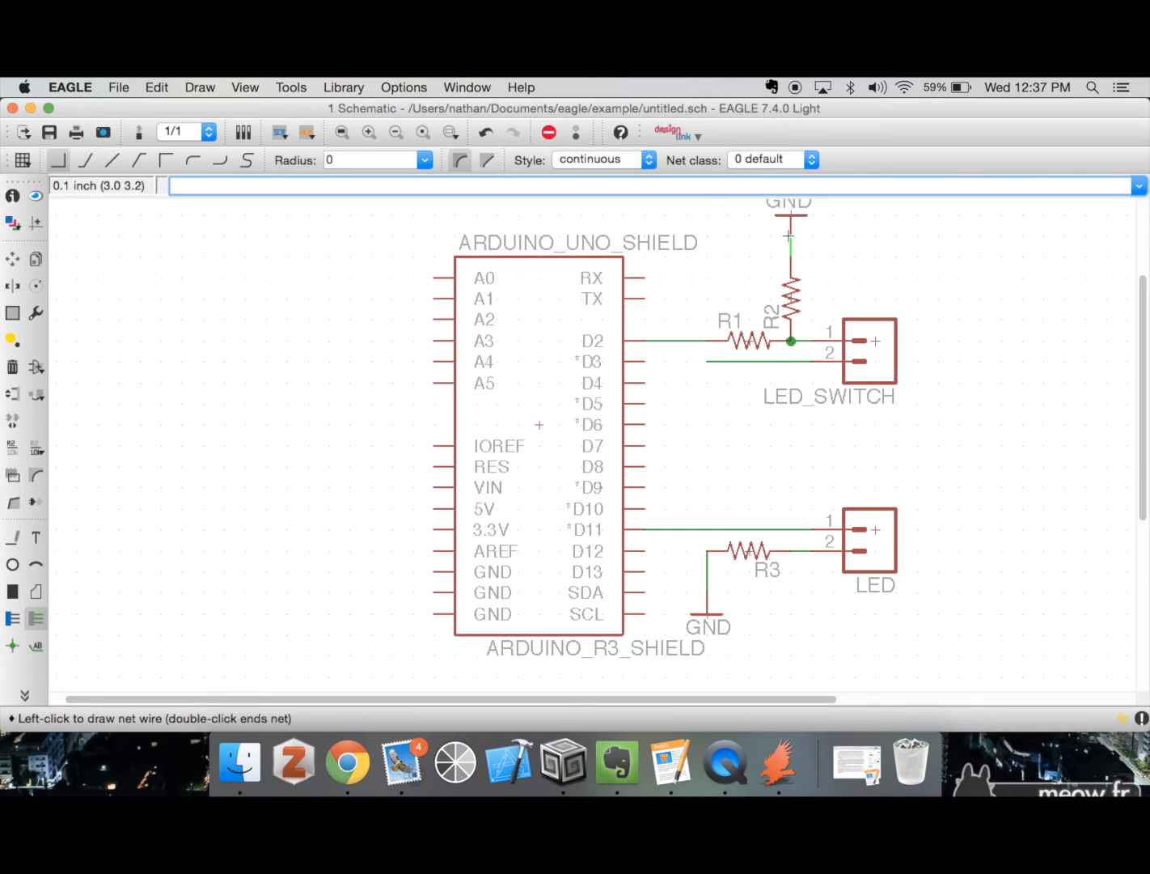
click(788, 234)
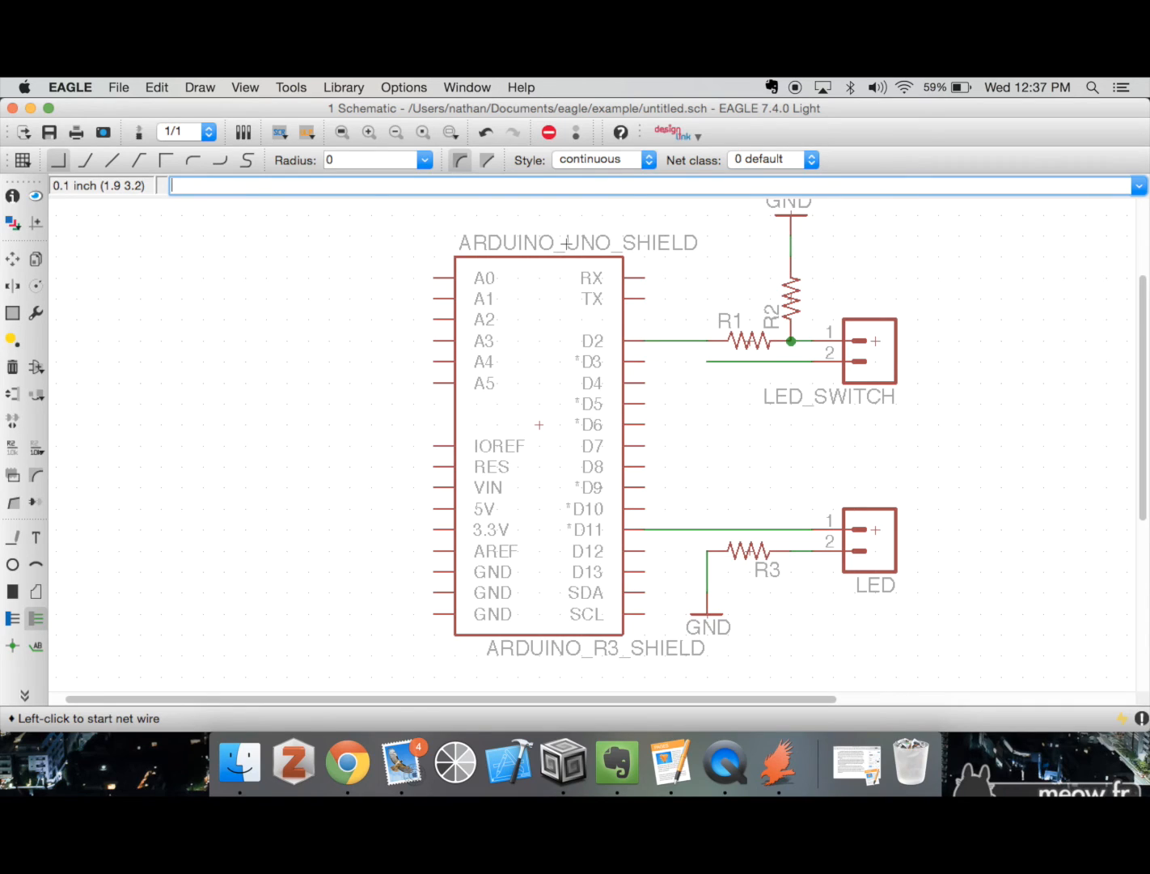
- Try to join a vertical net about 0.8 inch long to the D2 wire with a junction, cancel the connection and undo the net
click(683, 279)
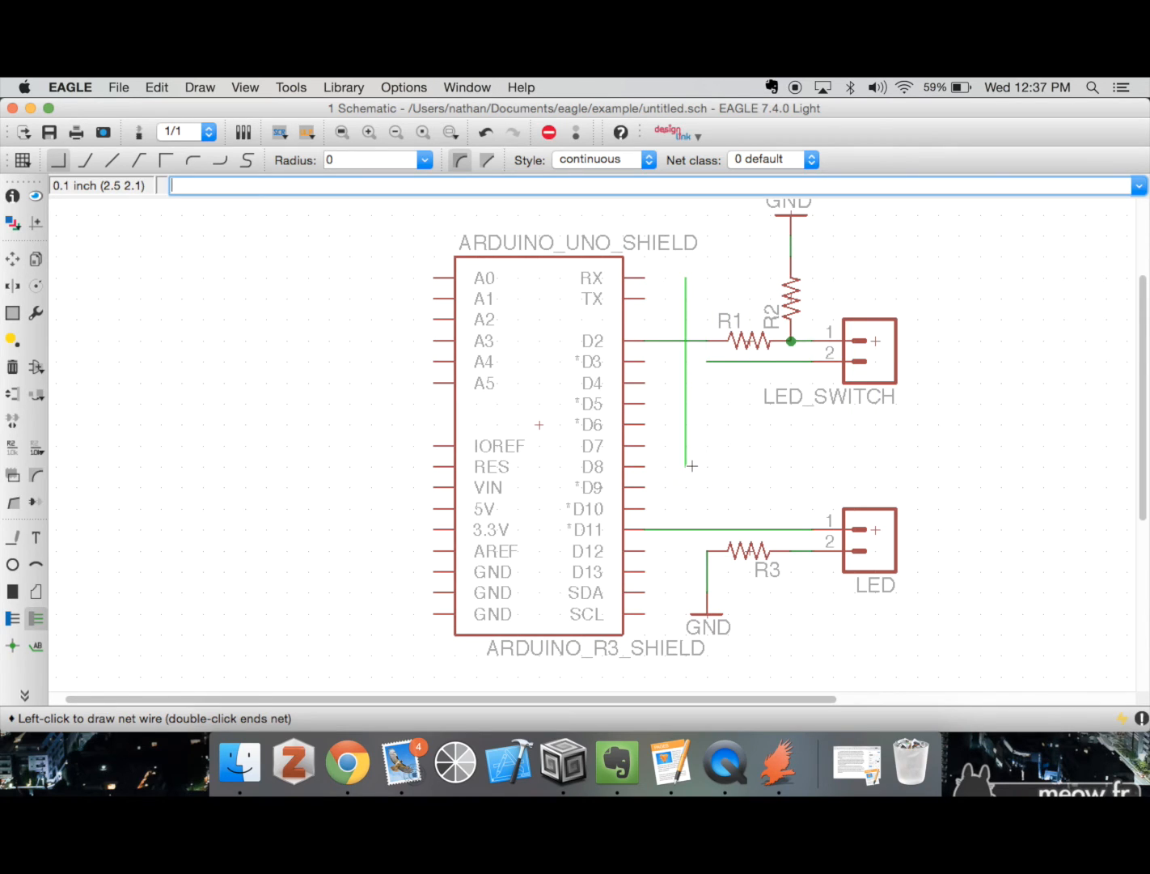
click(686, 446)
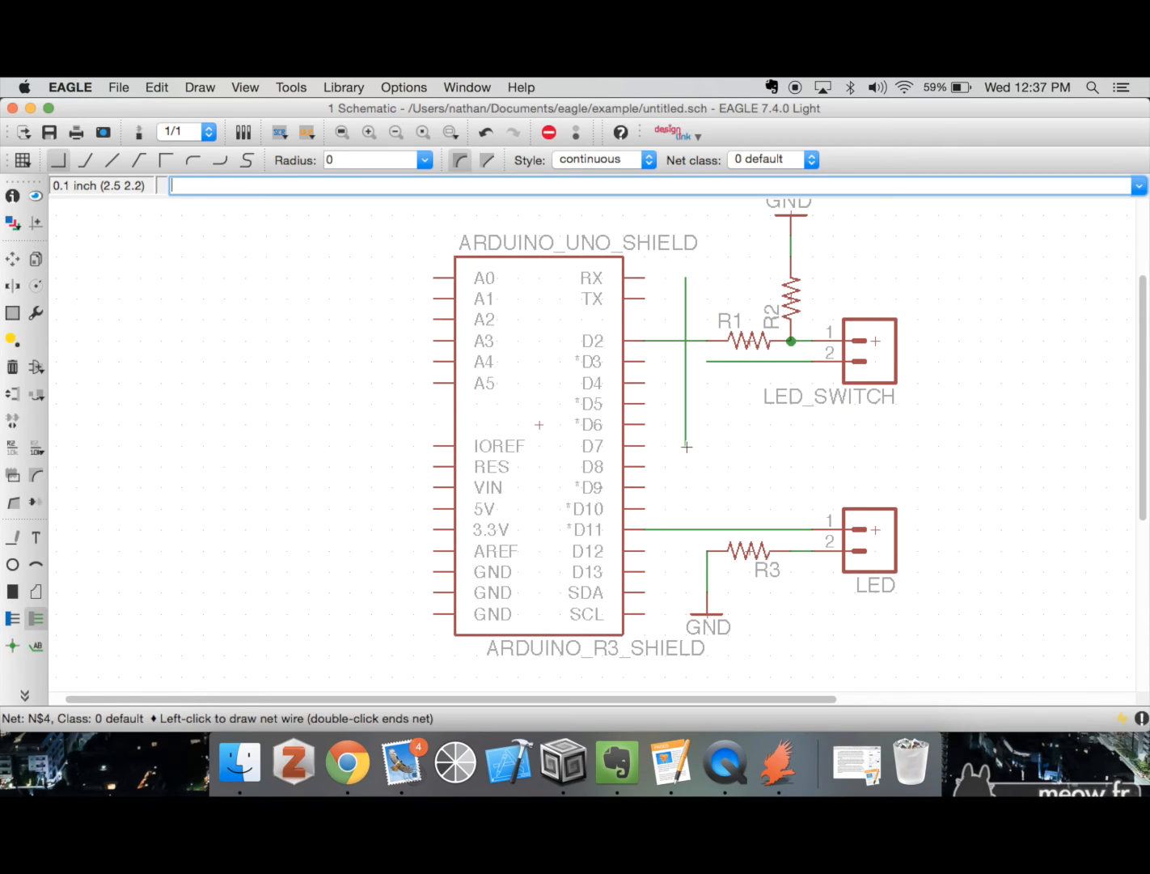
key(Escape)
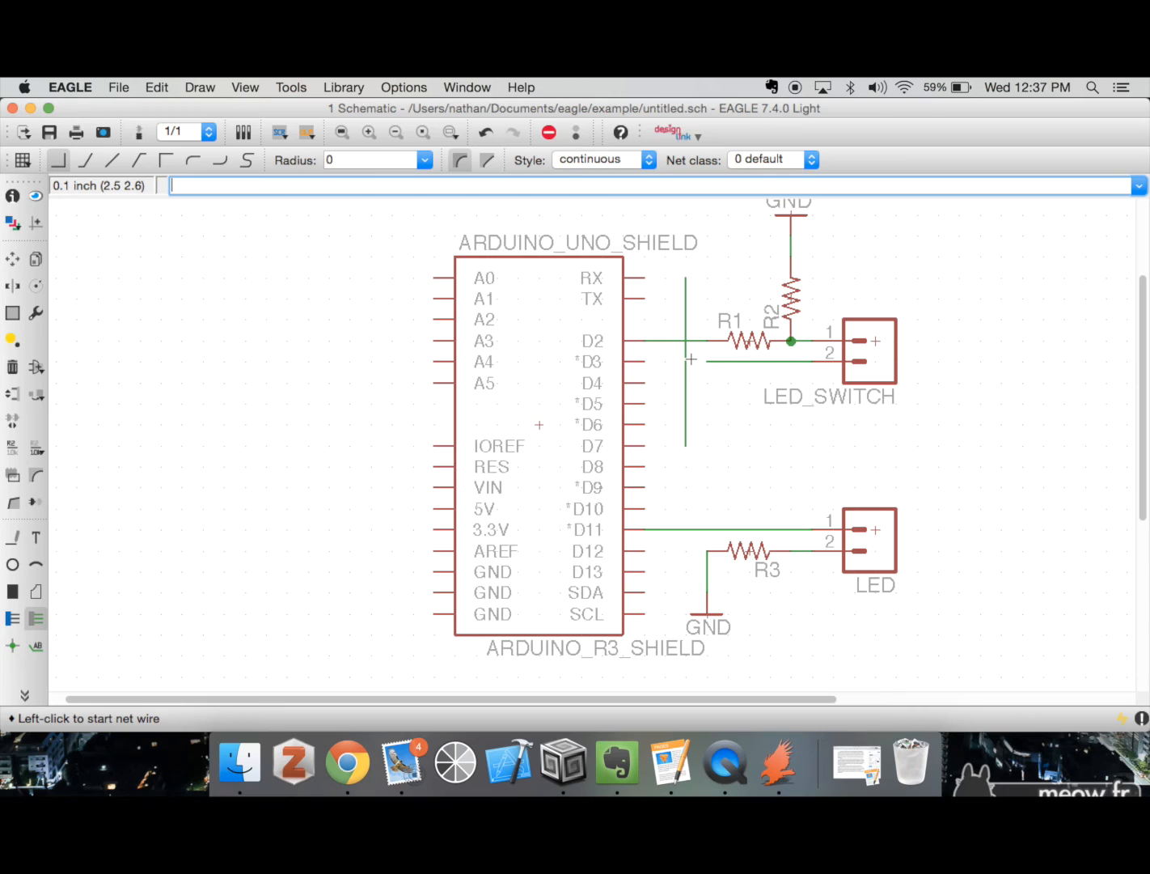
click(12, 648)
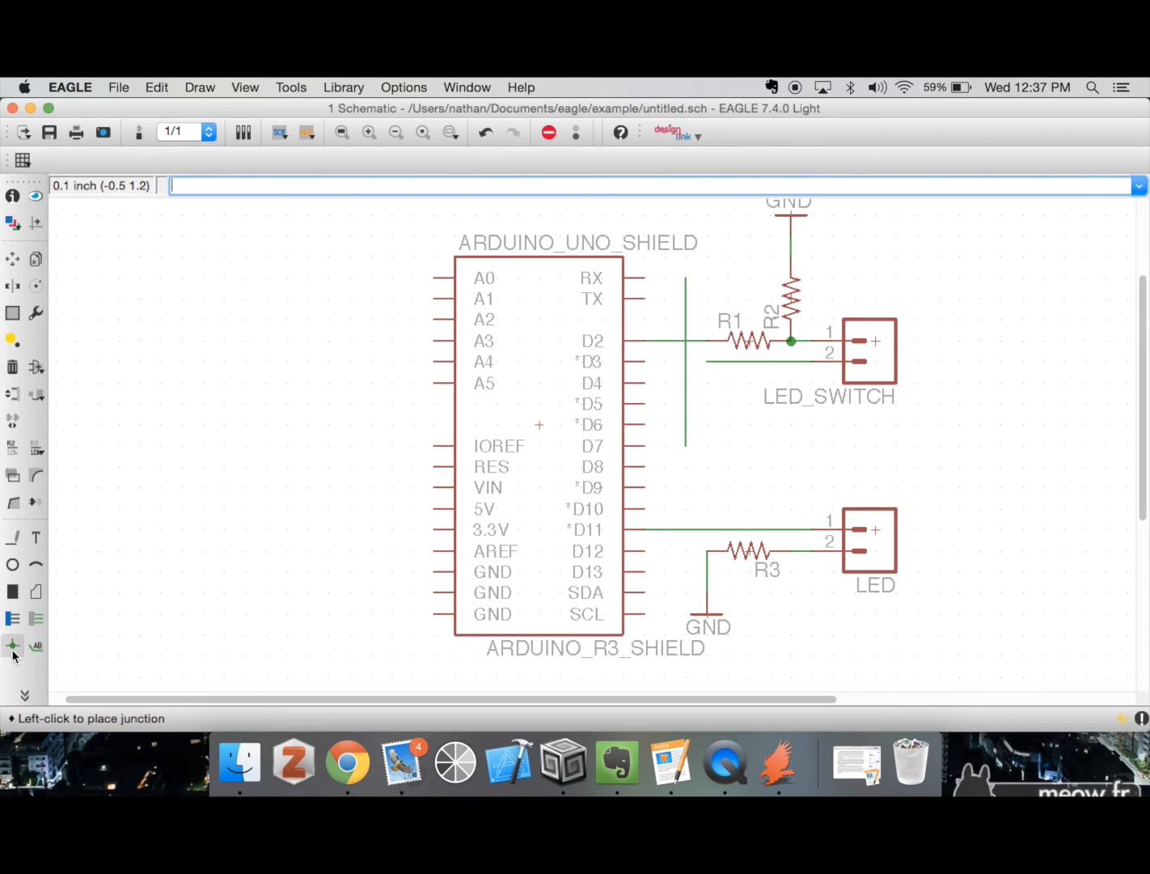
click(686, 341)
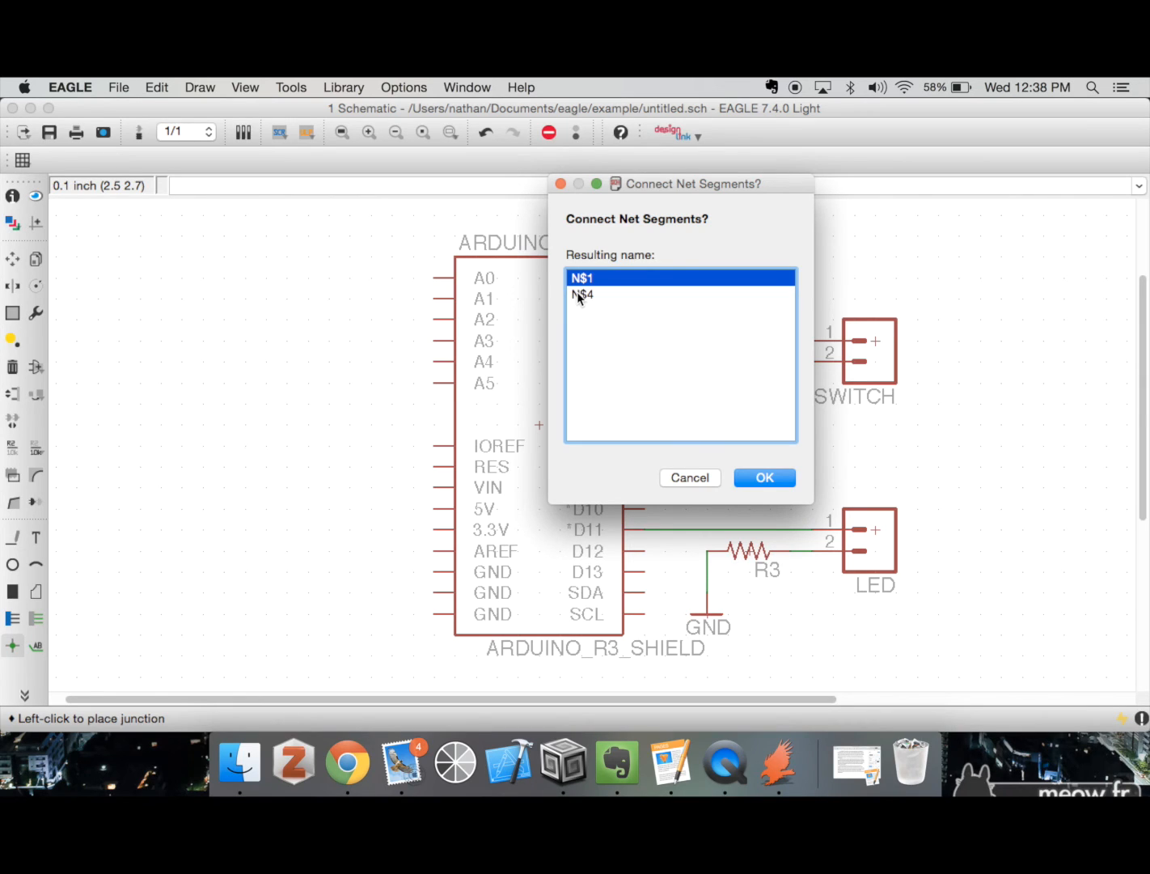
click(682, 477)
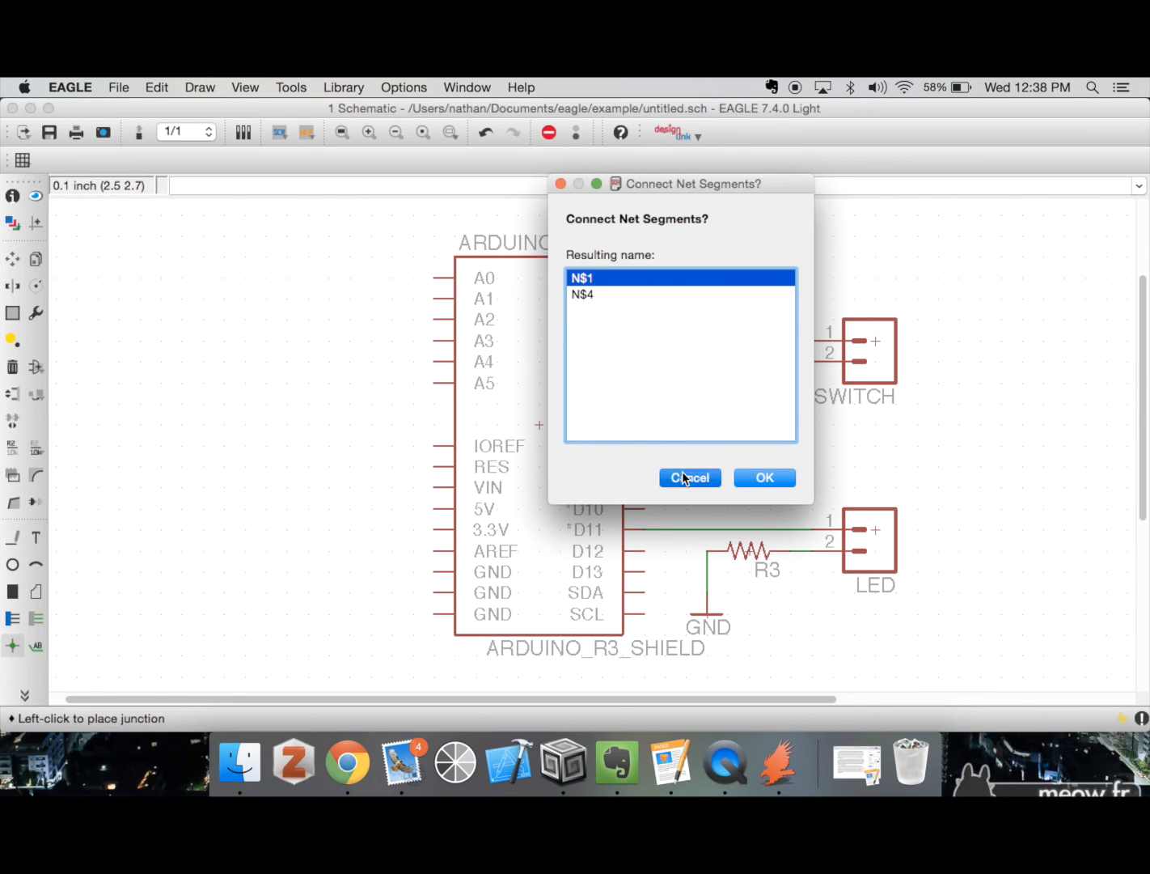
key(super+z)
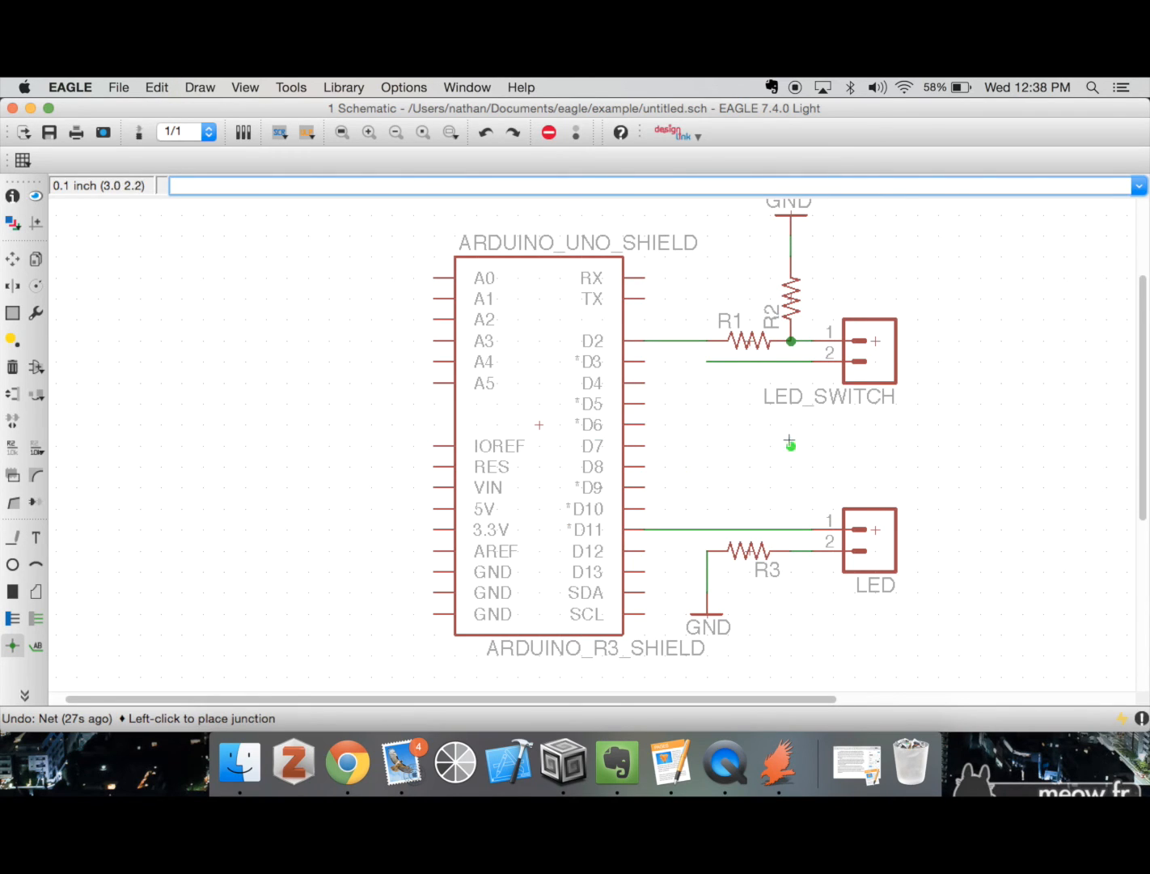
- Try out different wire bend styles on a net started in the empty area beside the shield's analog pins, and discard the net
text(net)
key(Return)
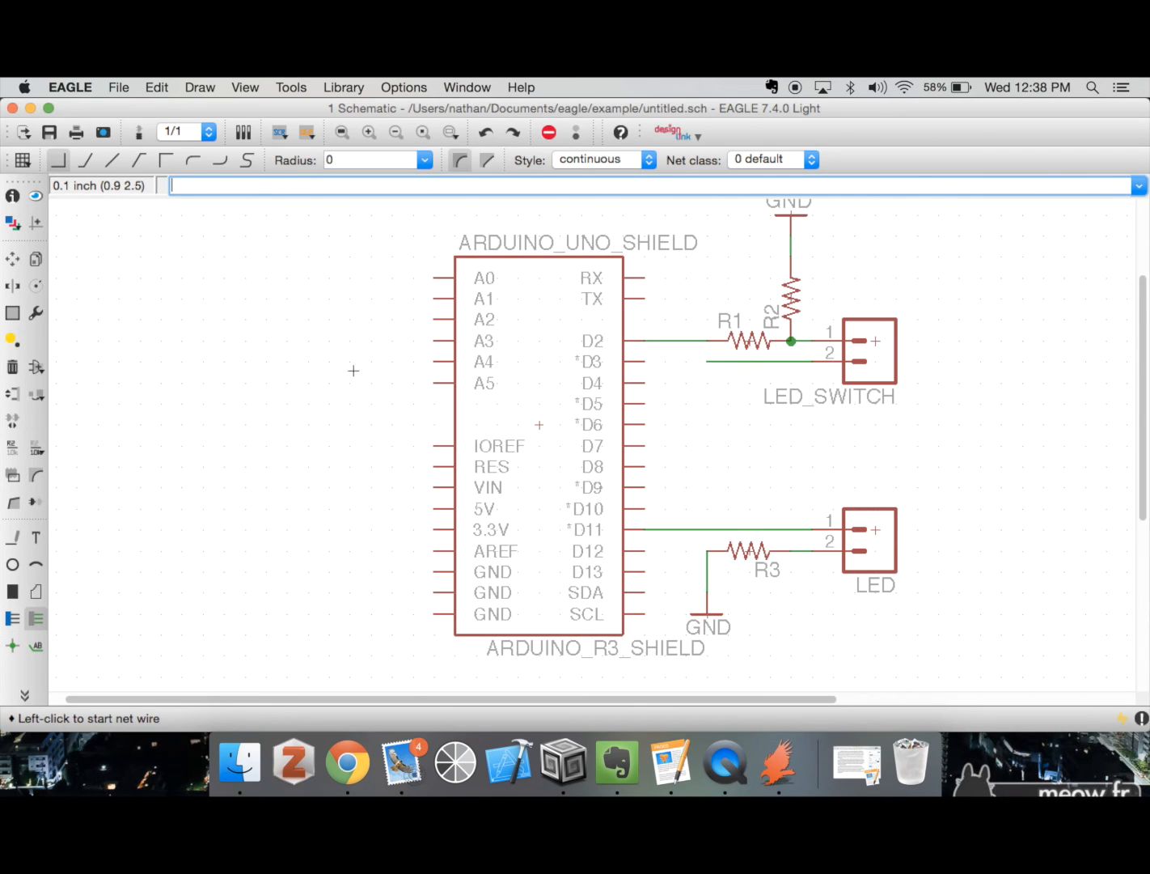
click(224, 256)
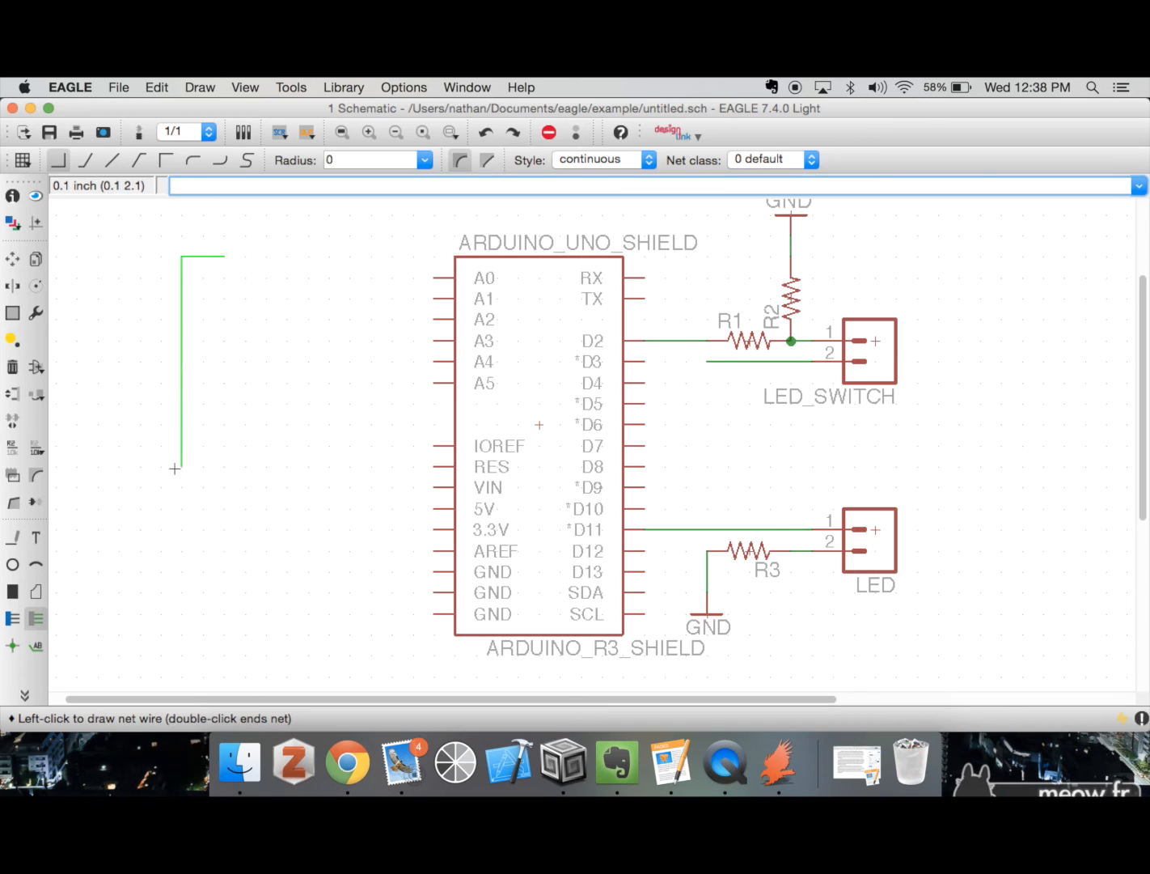
scroll(150, 534, up, 1)
scroll(150, 534, left, 1)
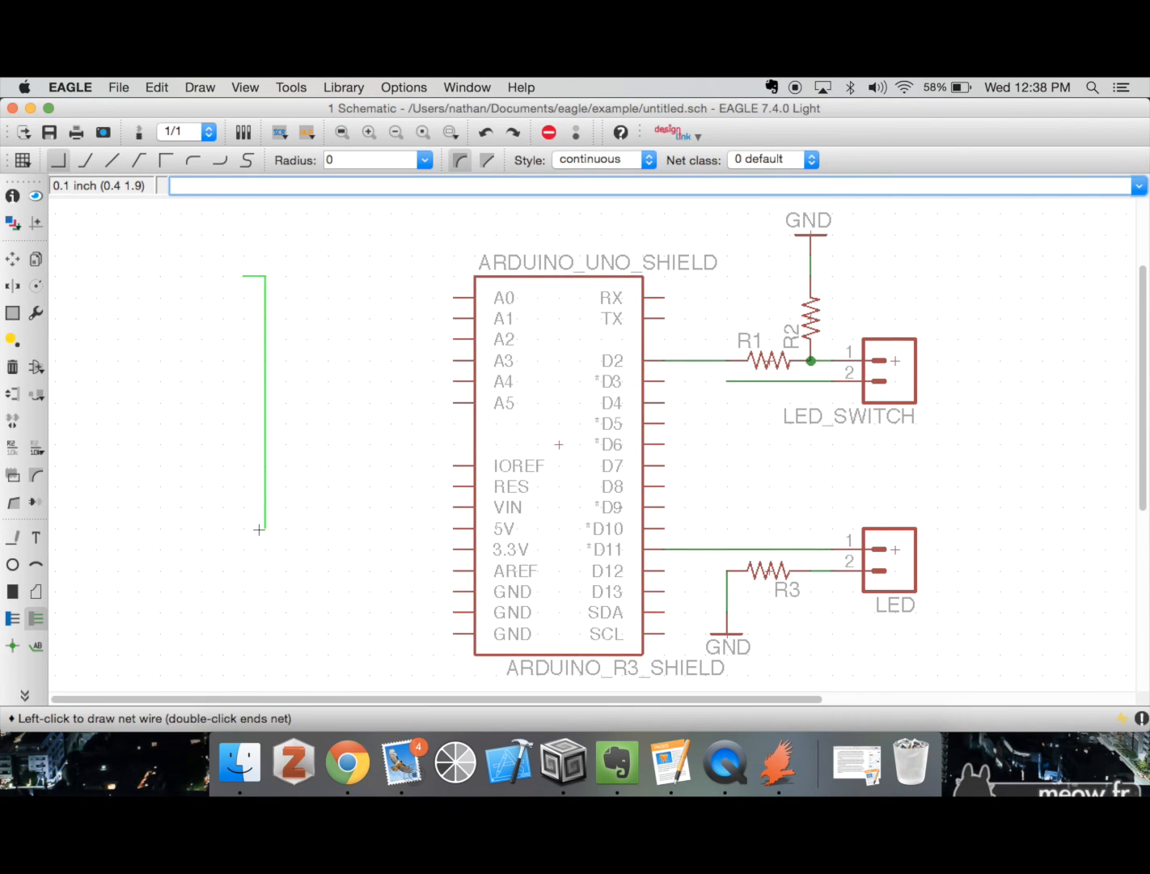
right_click(352, 500)
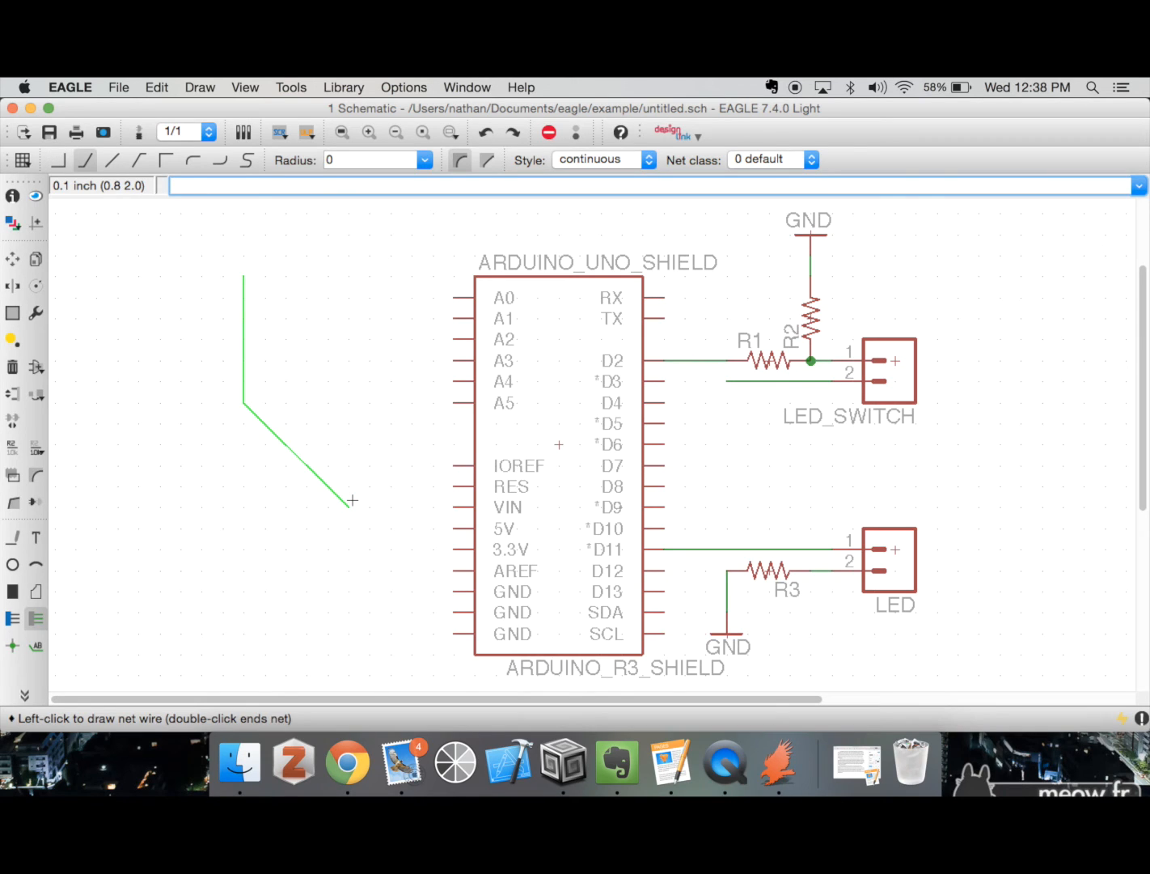
right_click(352, 500)
right_click(352, 500)
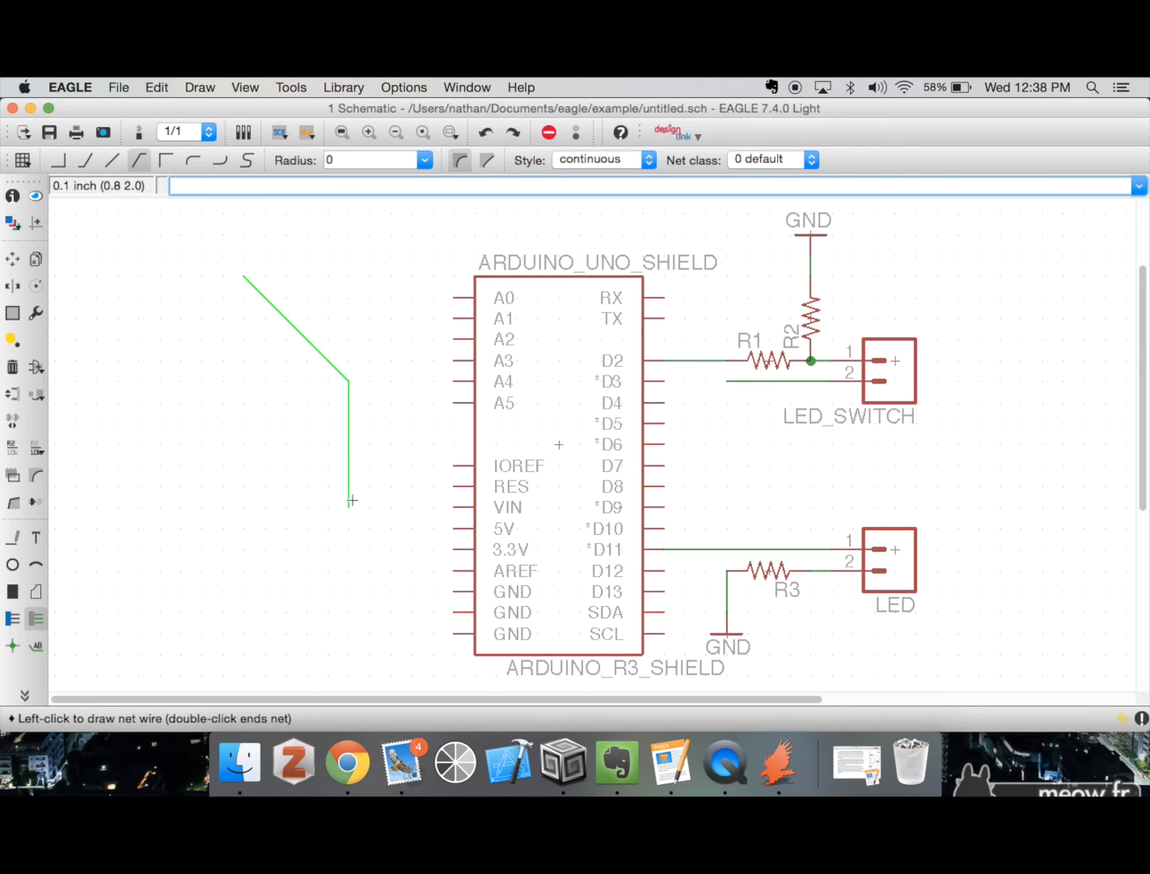
right_click(352, 500)
right_click(352, 500)
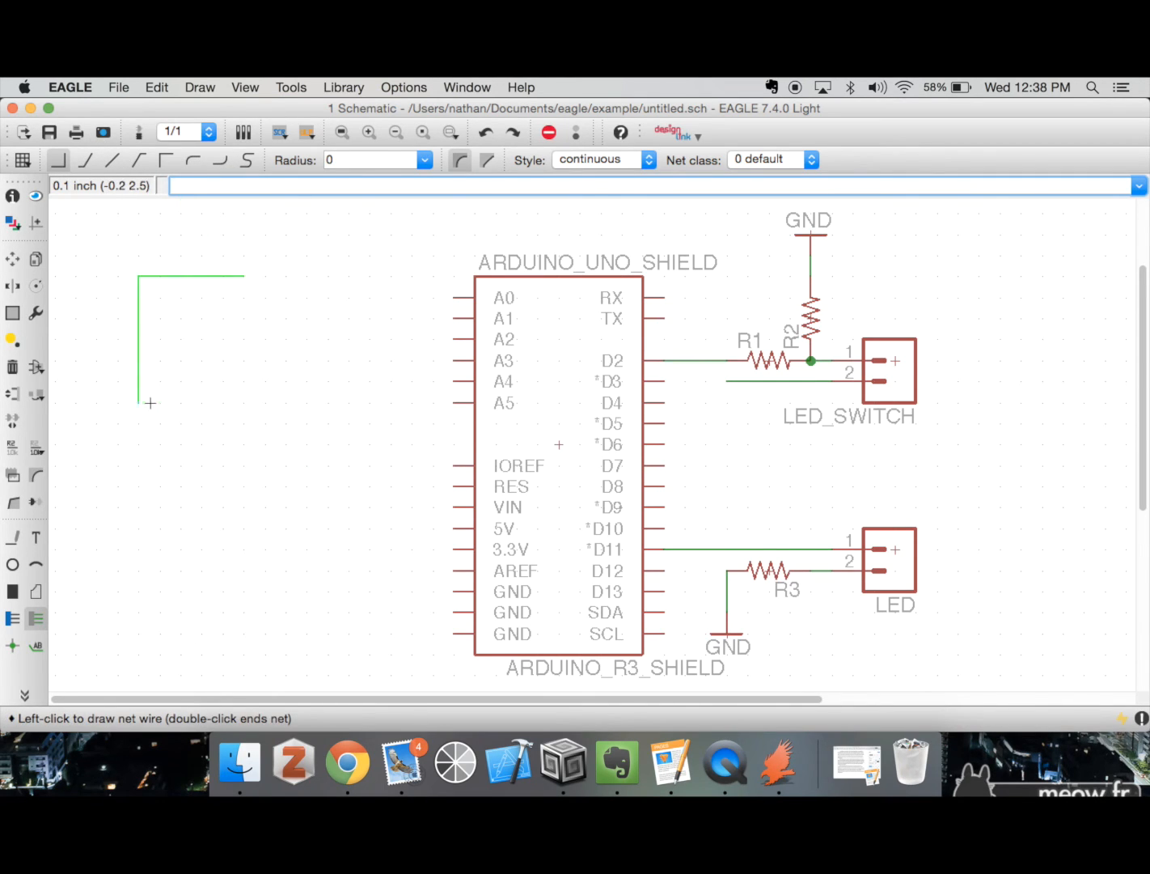
right_click(366, 565)
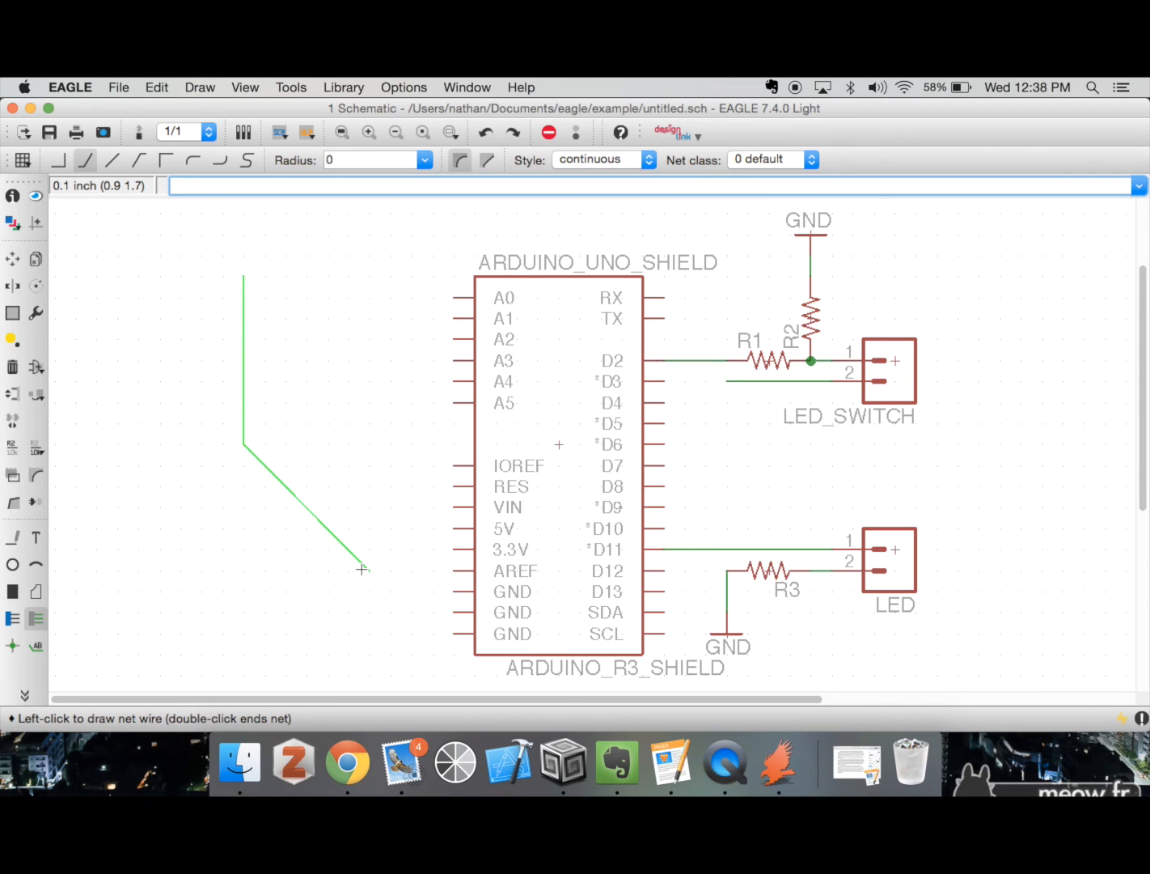
right_click(381, 506)
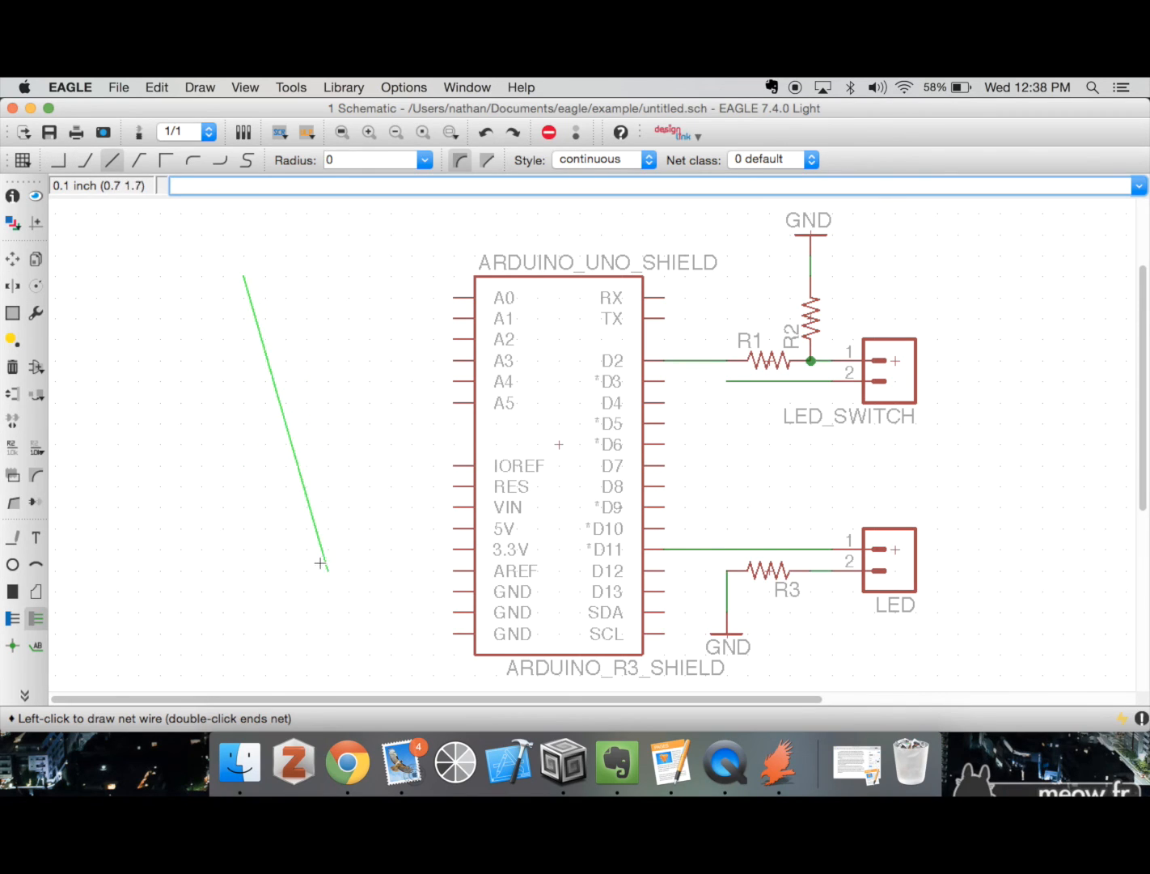
right_click(186, 483)
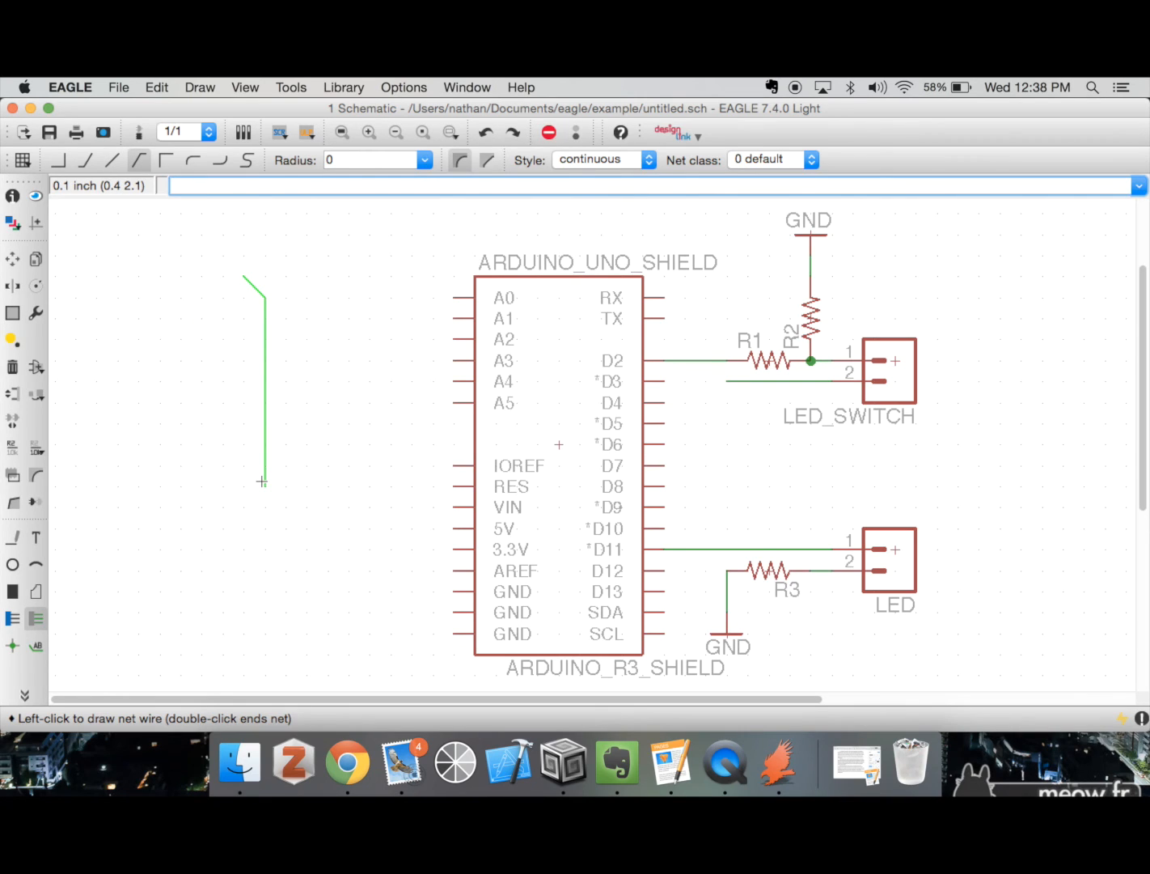
key(Escape)
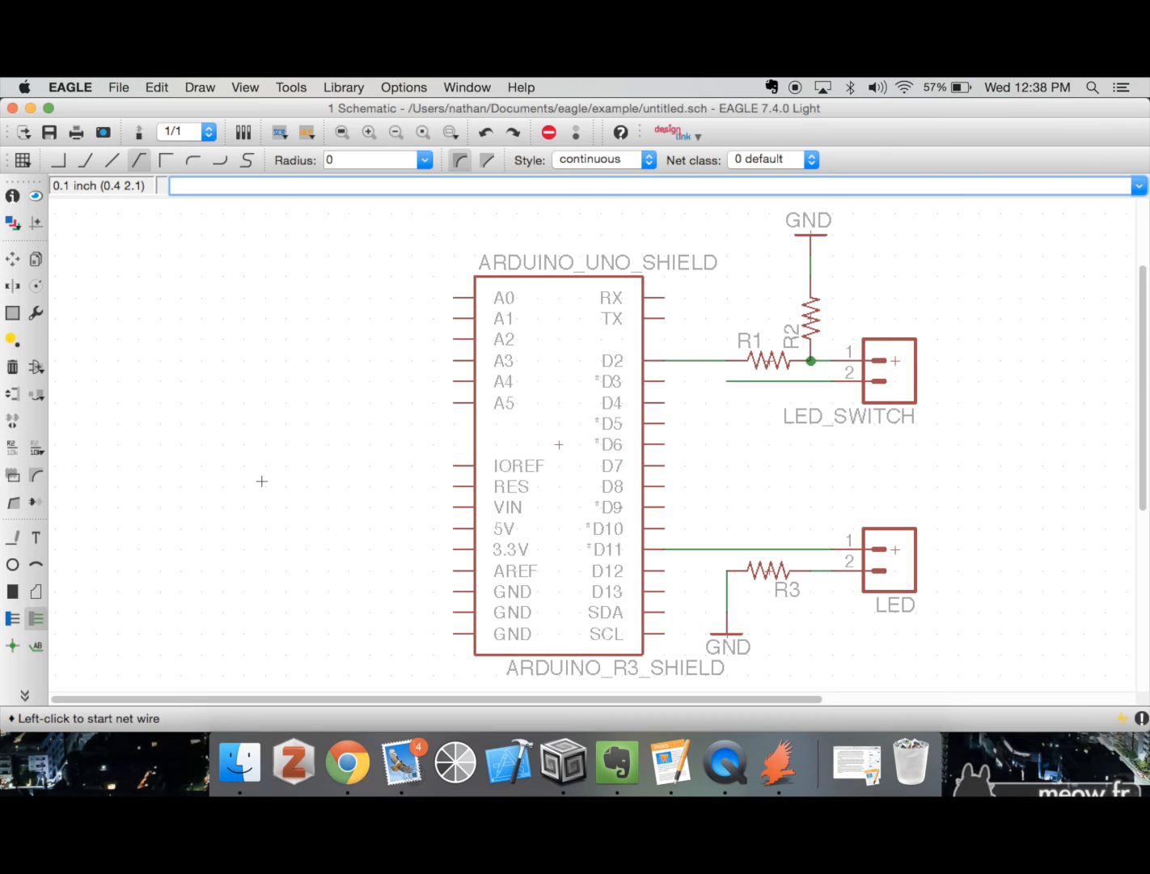
- Search the part library for 5v and choose the 5V supply symbol from SparkFun-Aesthetics for adding
text(add)
key(Return)
double_click(213, 606)
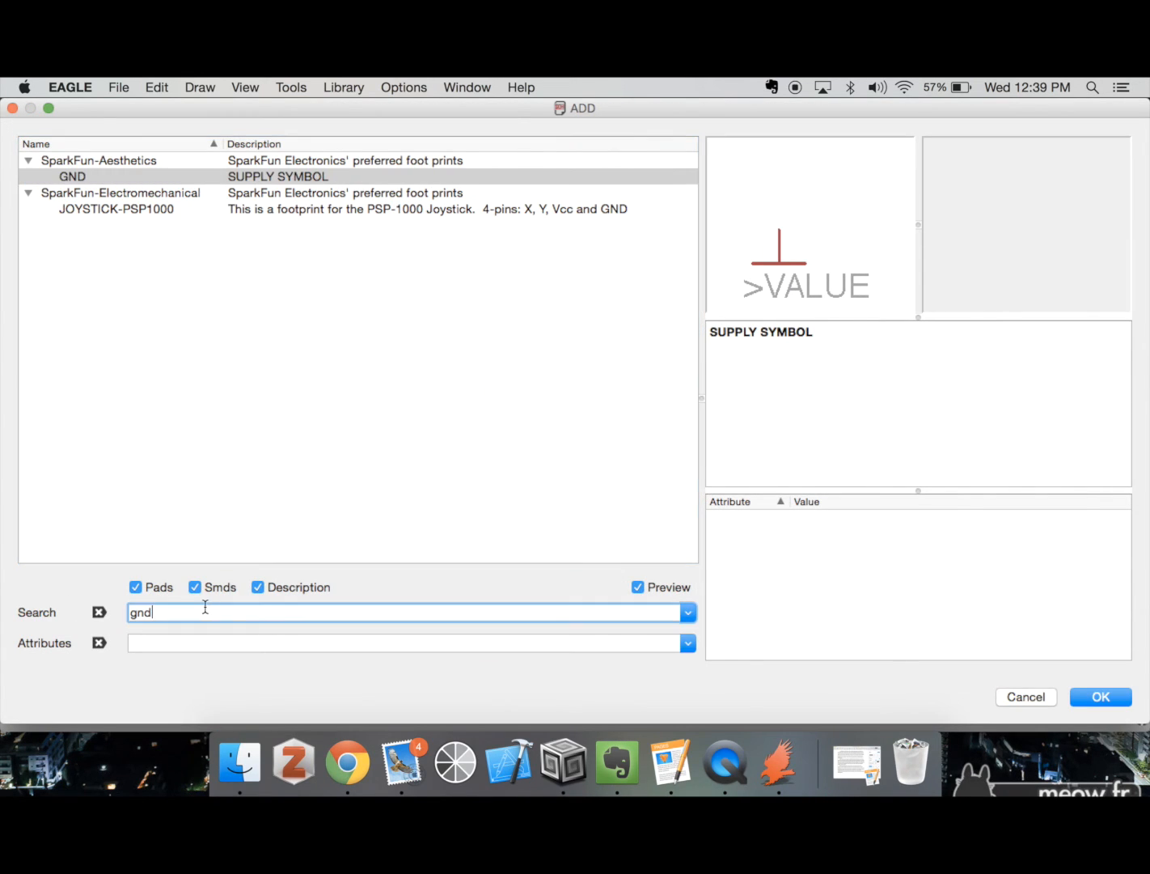
key(BackSpace)
text(5v)
key(Return)
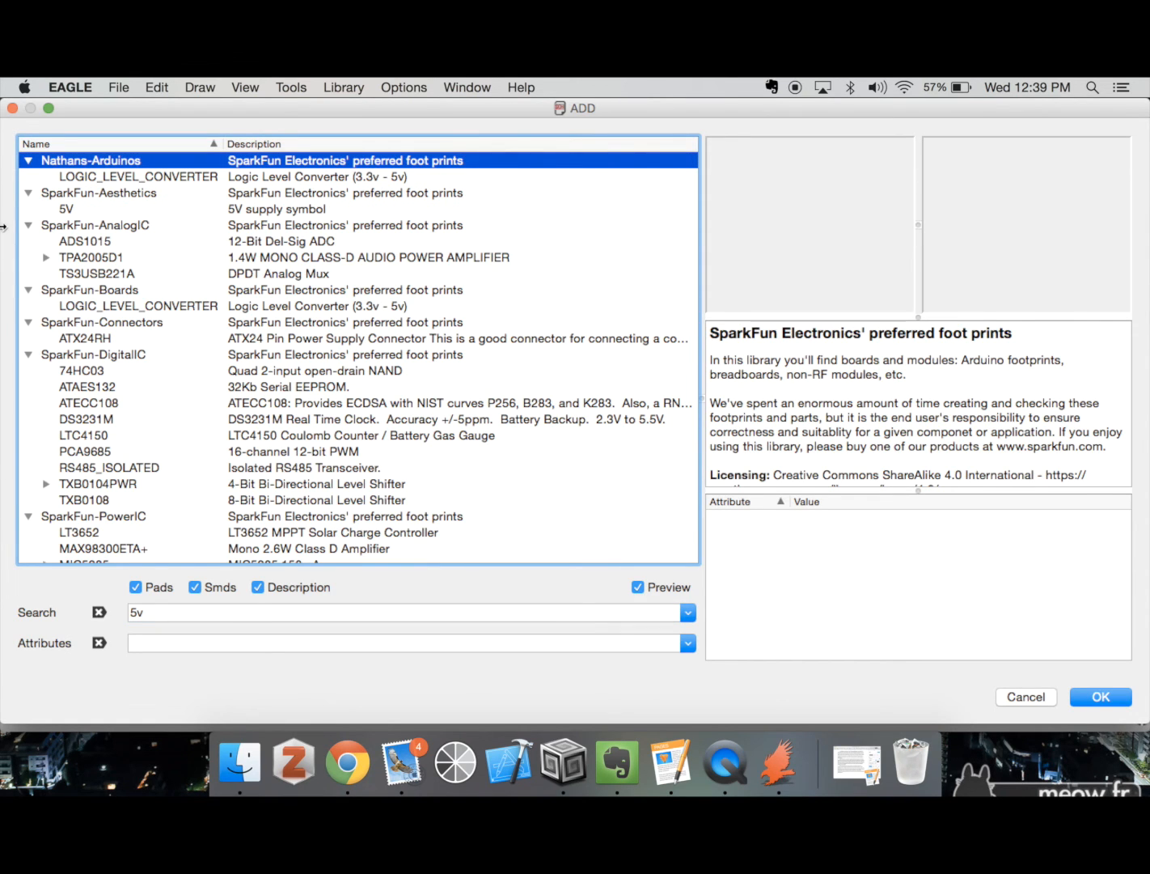
click(121, 208)
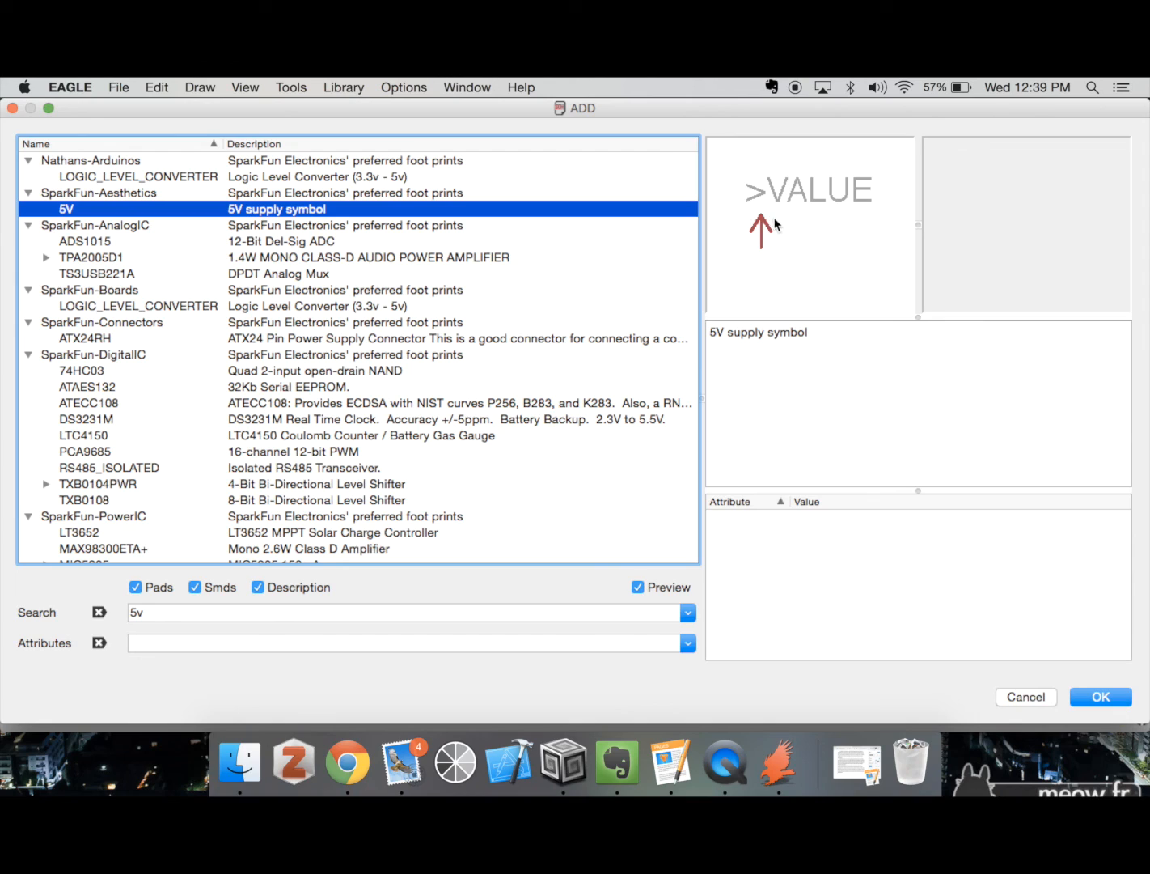
click(1126, 700)
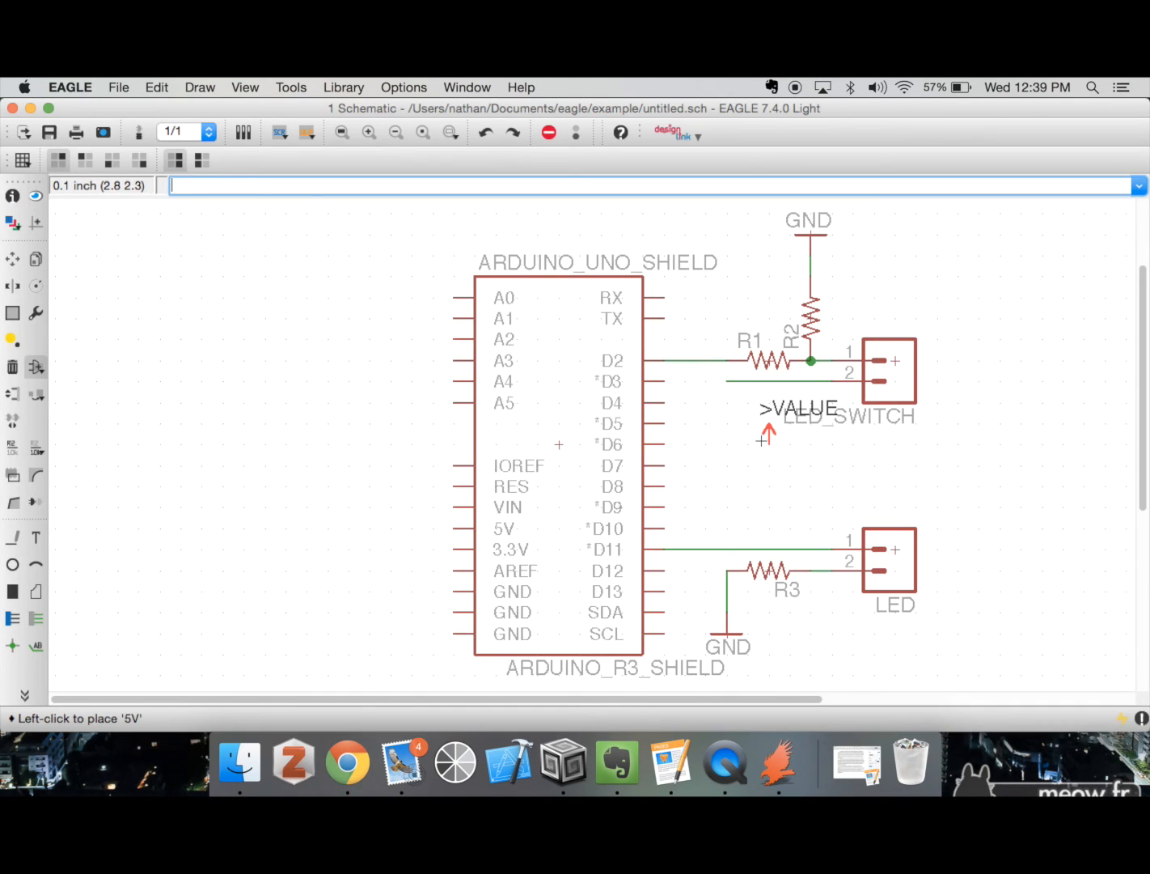
- Place the 5V symbol, rotated to point left, on the free end of LED_SWITCH pin 2's net and rename the net segment to 5V
right_click(740, 447)
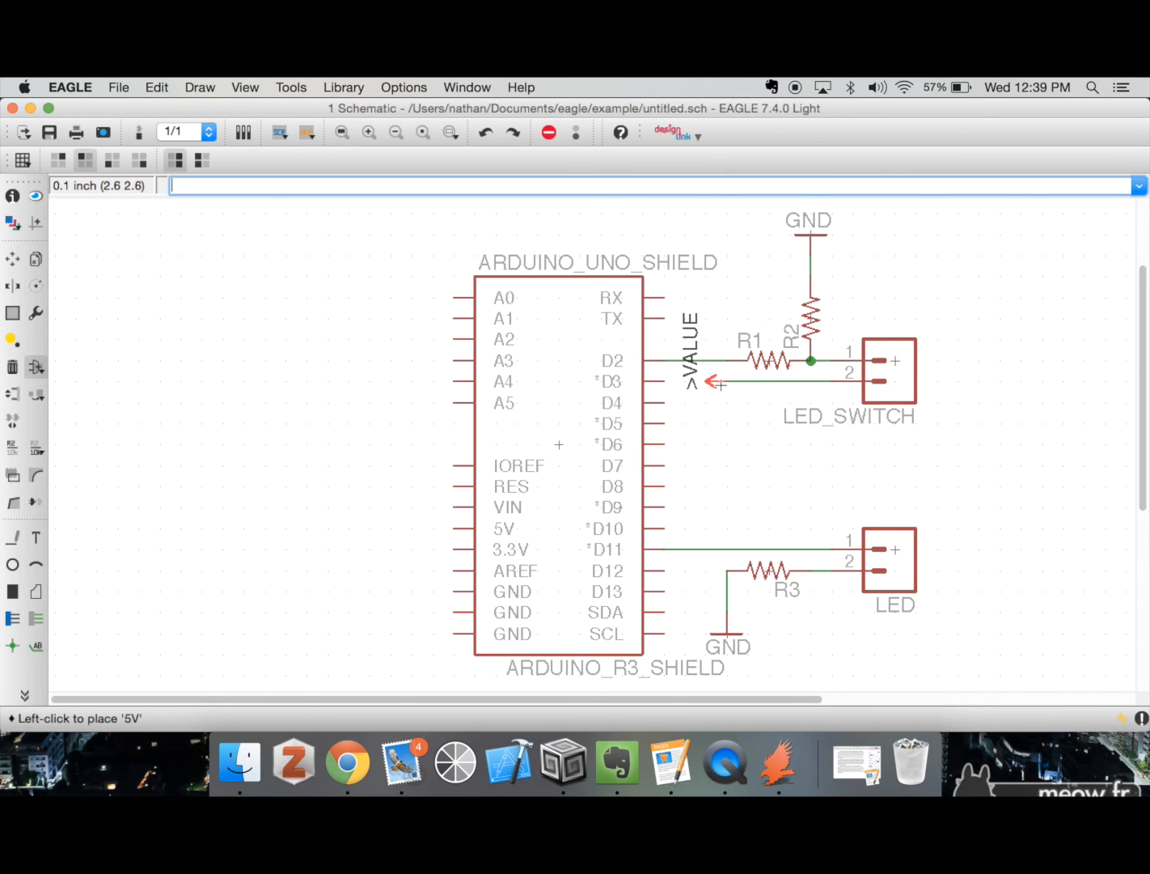
click(720, 385)
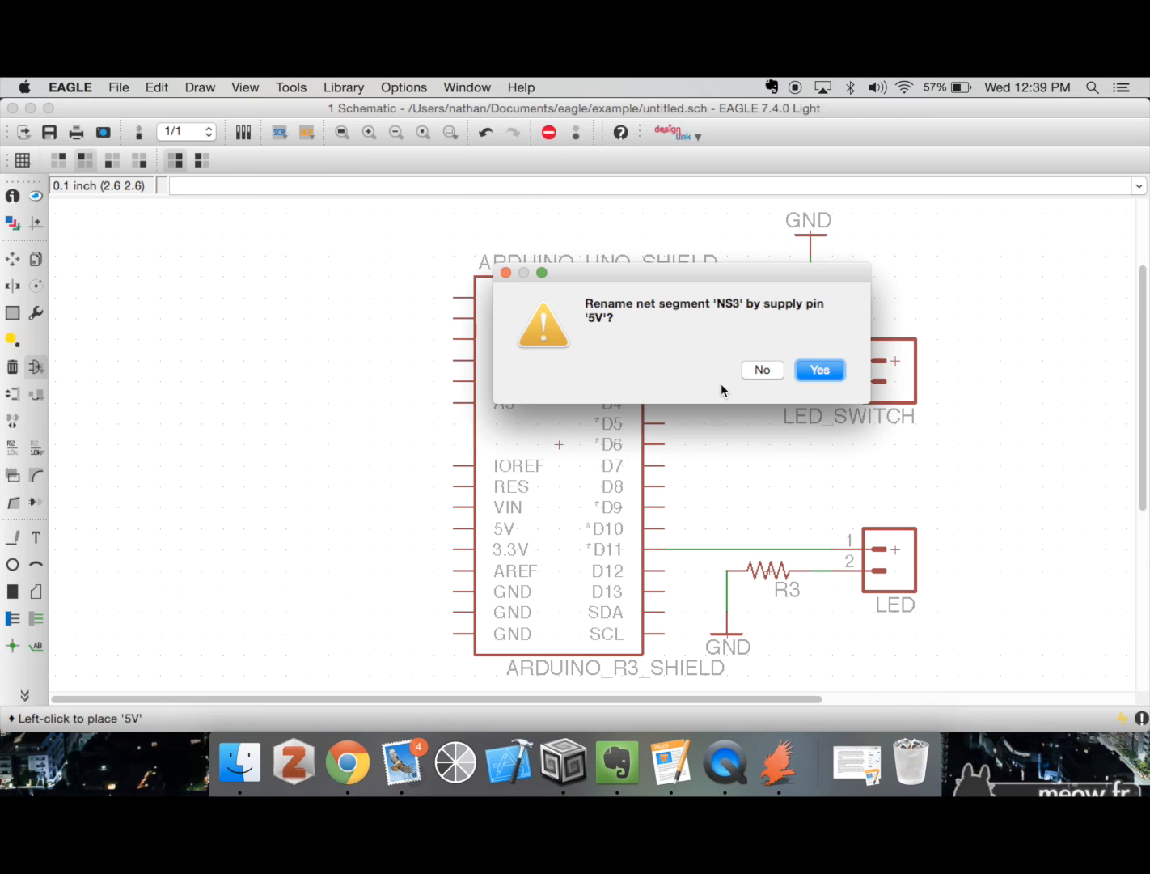
click(819, 371)
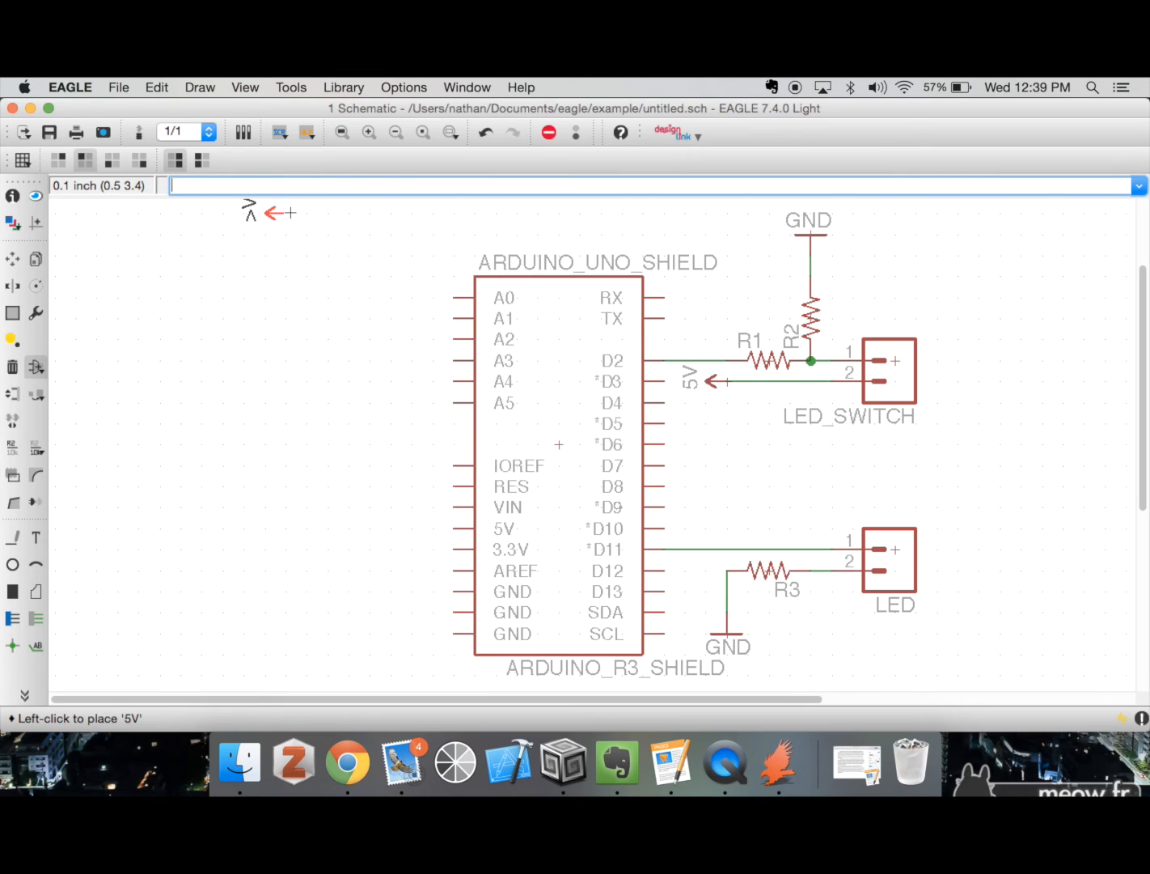
- Move the LED_SWITCH header 0.1 inch to the right, keeping its nets attached
text(move)
key(Return)
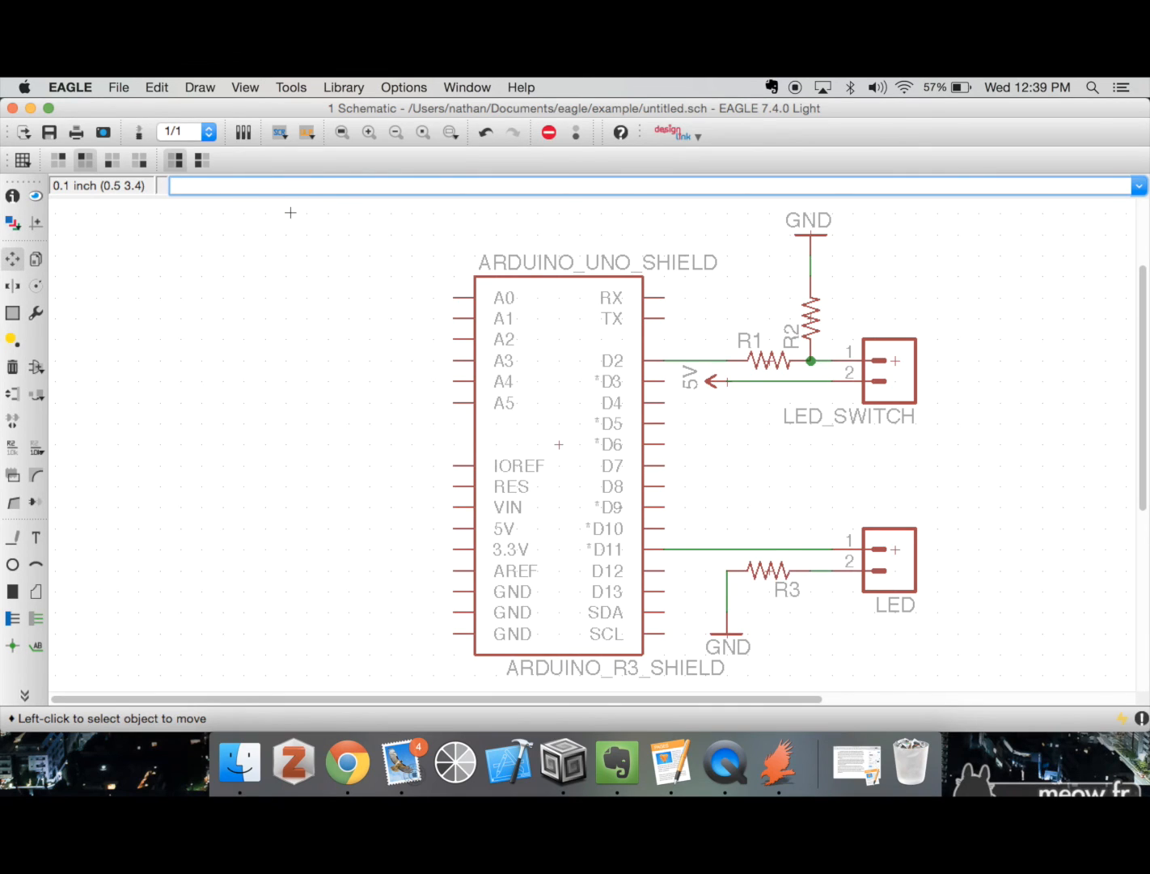
click(898, 360)
click(921, 361)
- Try moving R2, R1 and the LED header with their nets attached, putting each back in its original place
click(810, 318)
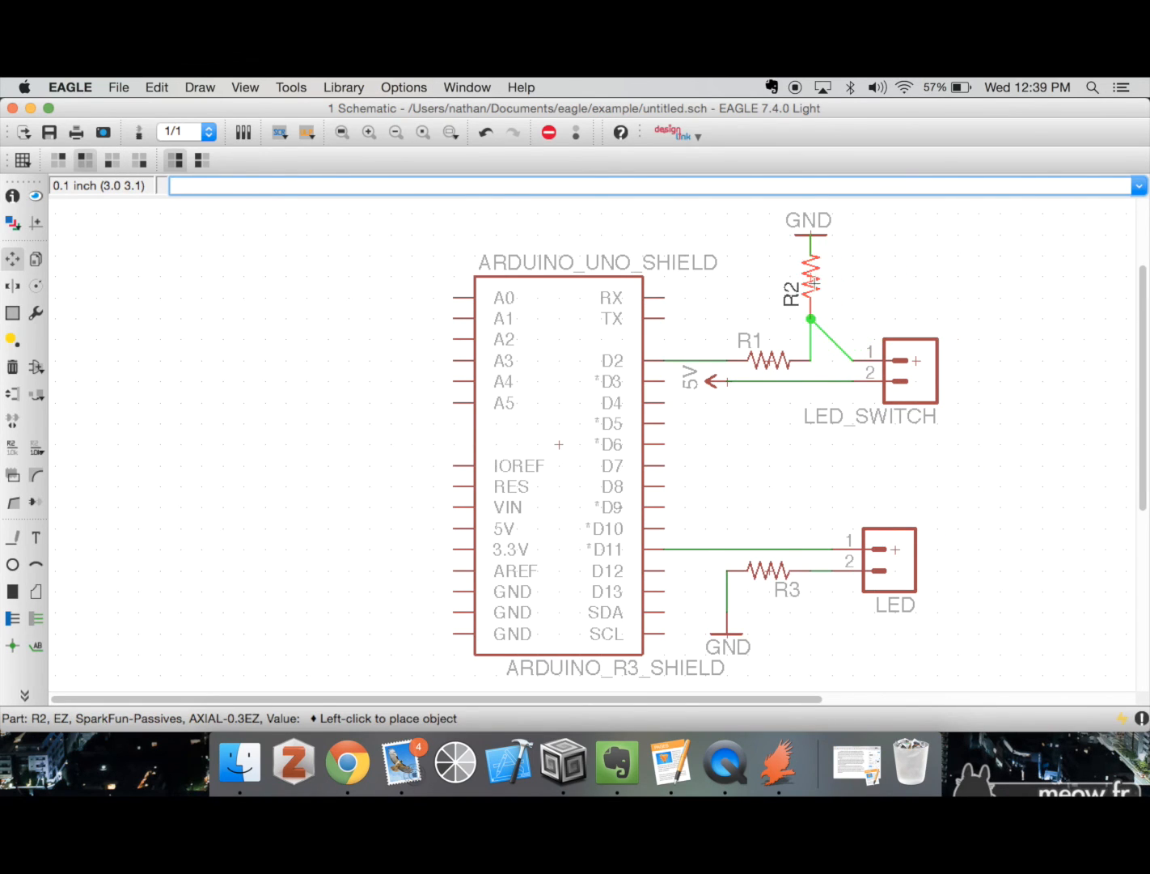
click(811, 319)
click(769, 361)
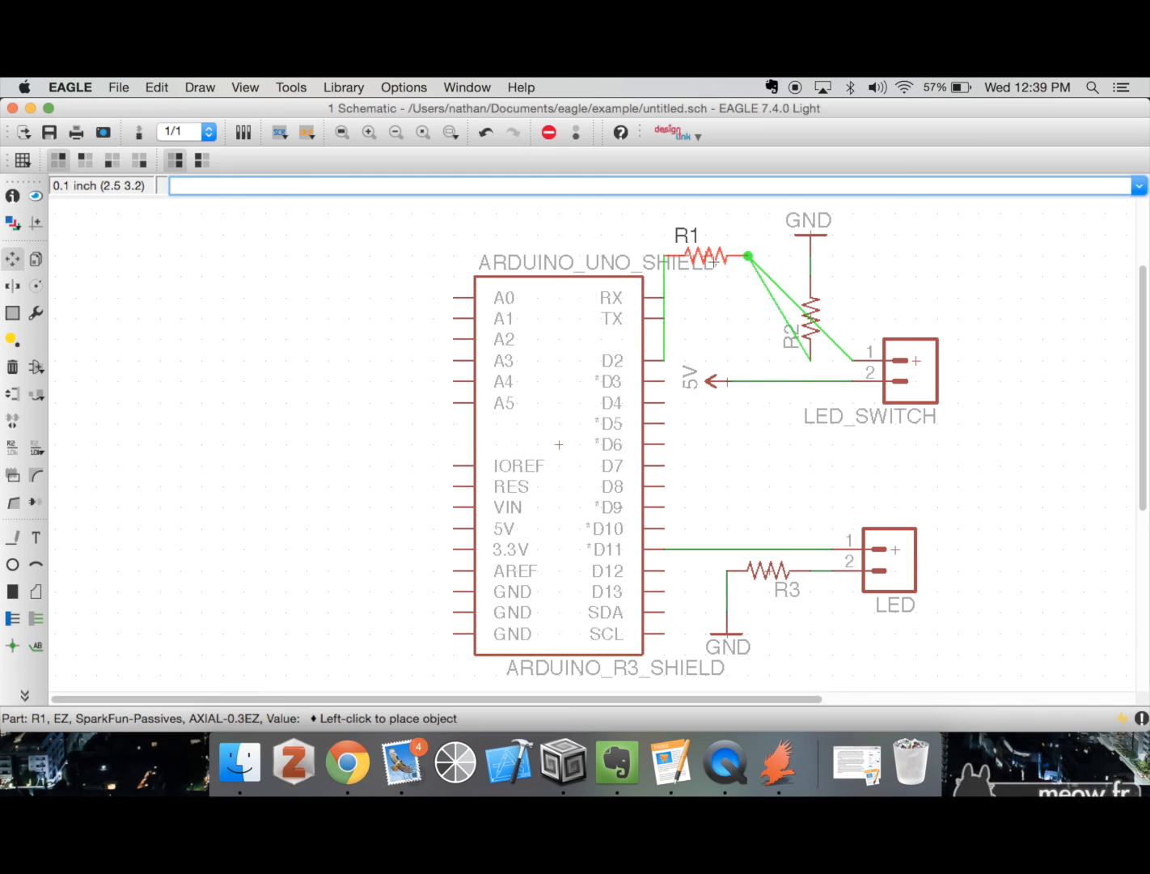
click(769, 361)
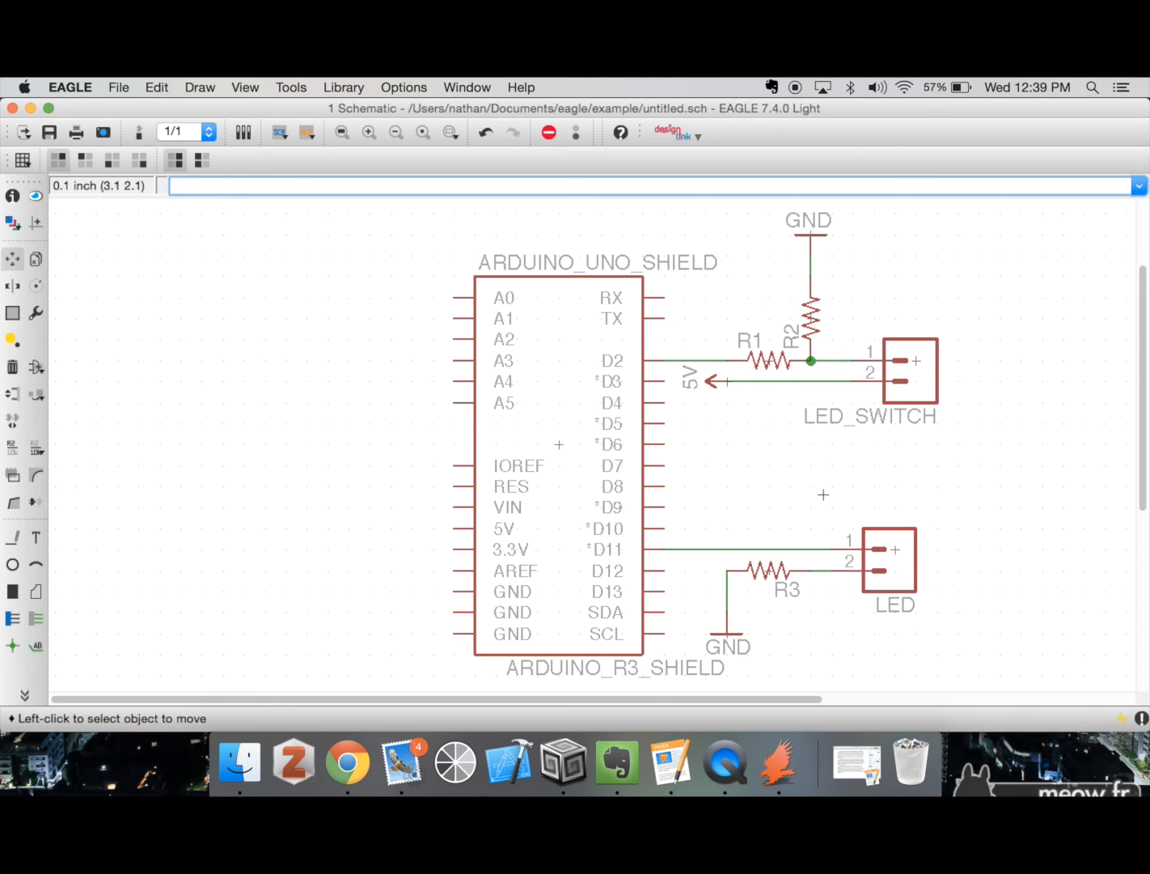
click(893, 549)
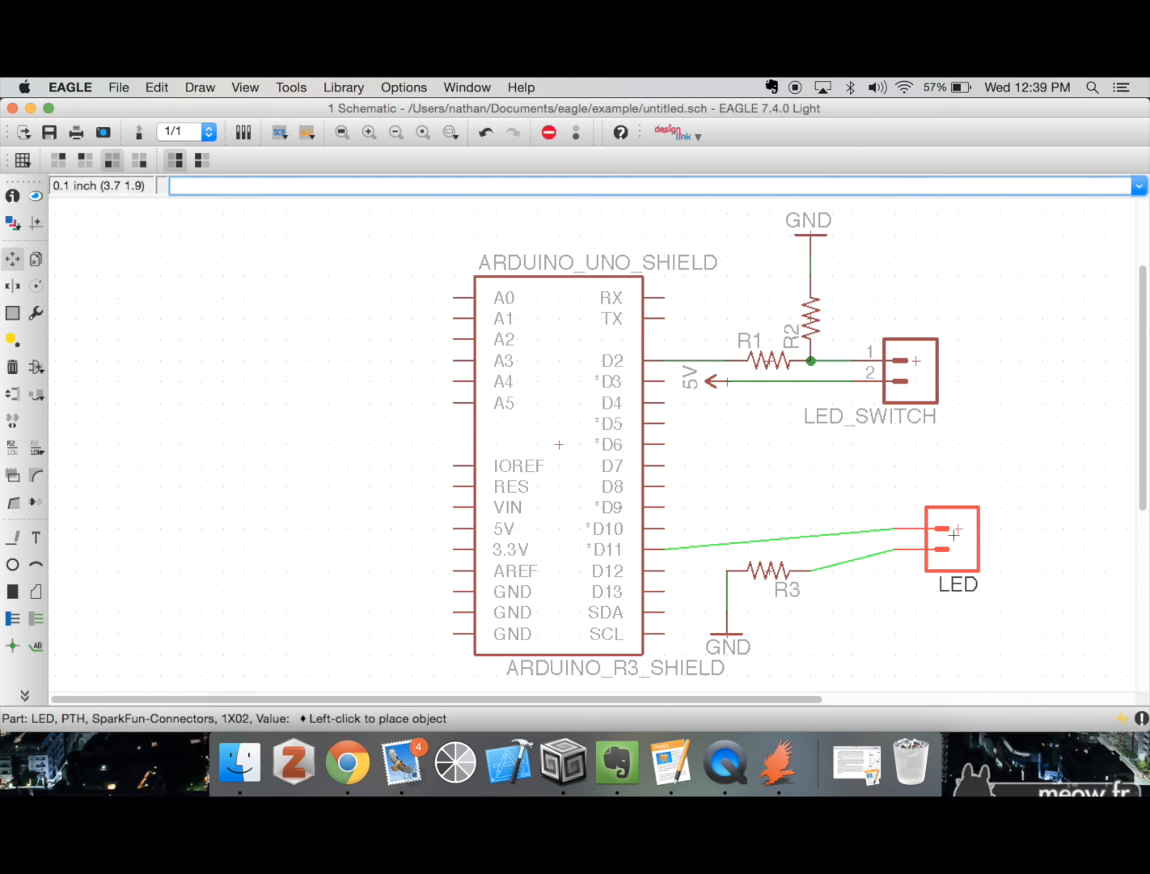
click(893, 549)
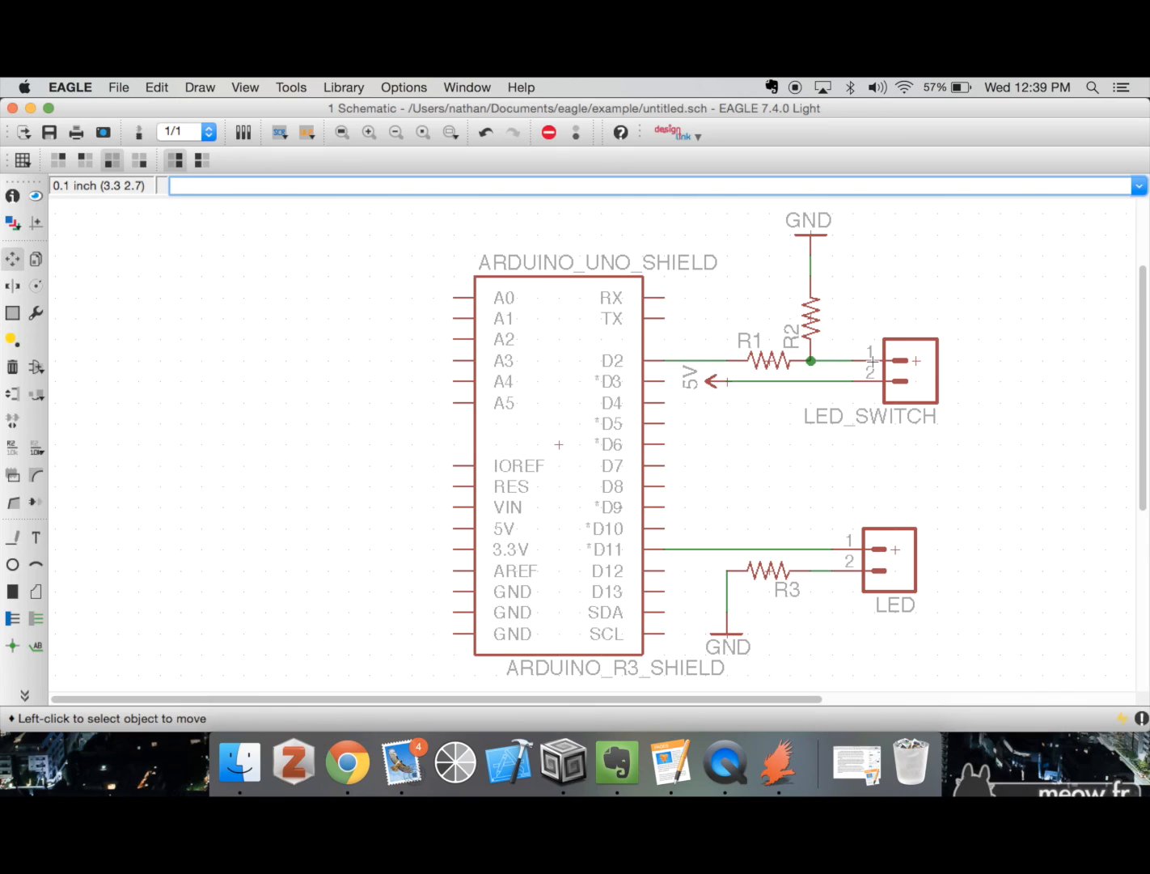
- Rename resistor R1 on the D2 net as CLR_1
text(name)
key(Return)
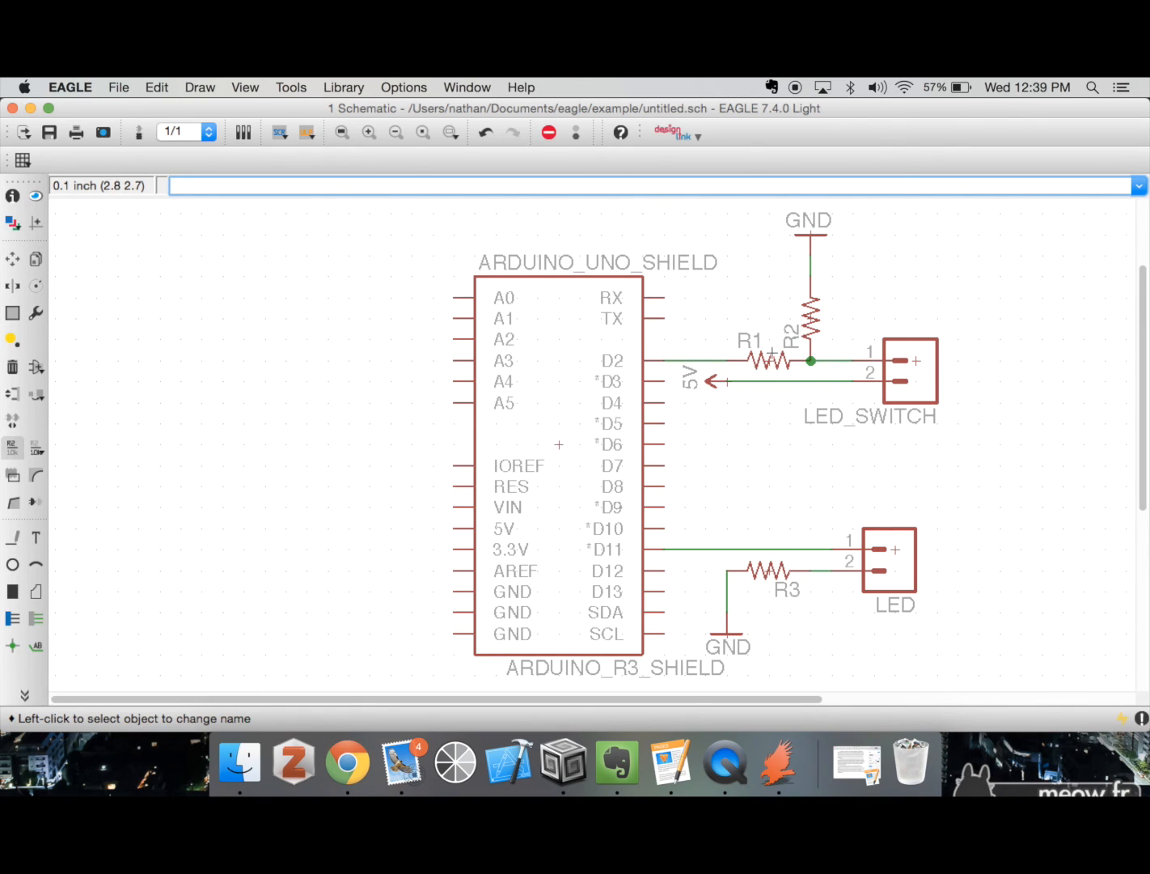
click(768, 363)
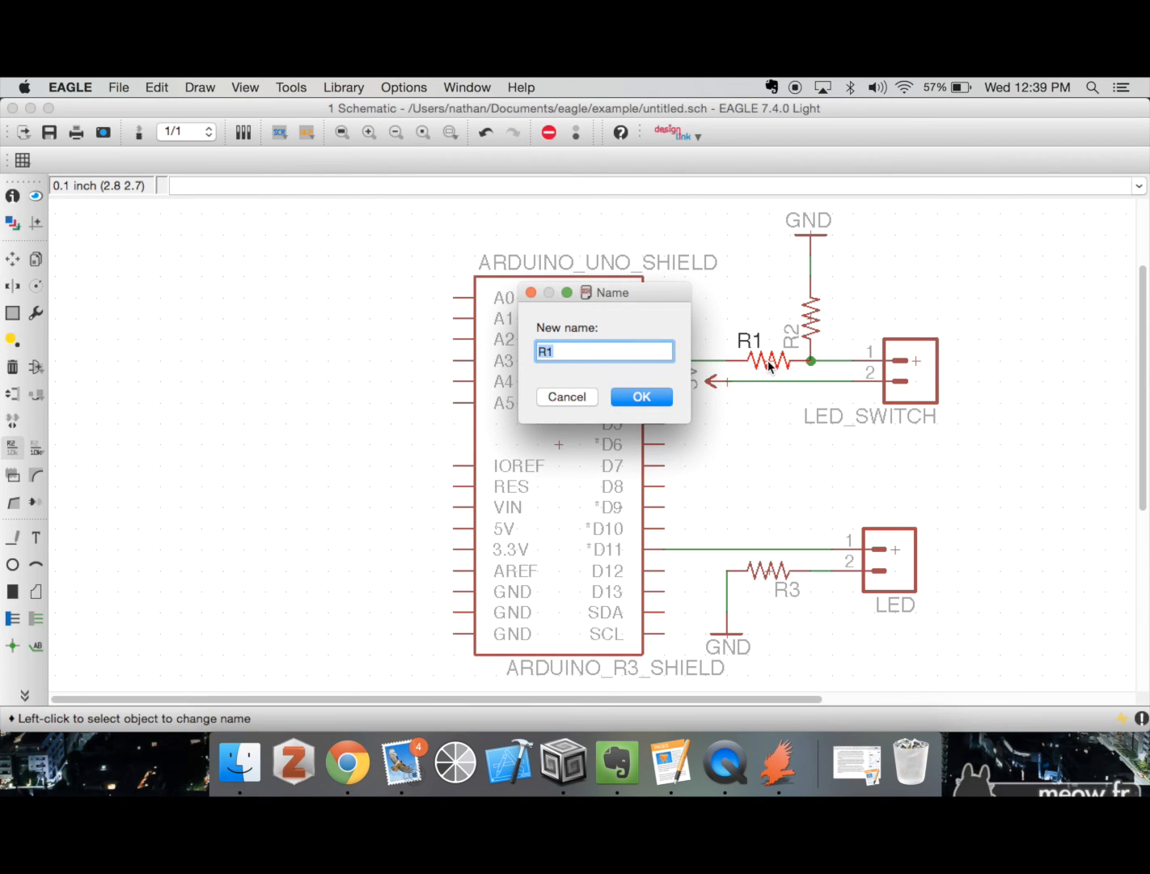
key(Right)
key(BackSpace)
key(BackSpace)
text(CURRENT)
key(BackSpace)
key(BackSpace)
key(BackSpace)
key(BackSpace)
key(BackSpace)
key(BackSpace)
key(BackSpace)
text(CU)
key(BackSpace)
text(L_1)
key(Left)
key(Left)
text(R)
key(Return)
- Rename resistor R3 beside the LED header as CLR_2
click(765, 576)
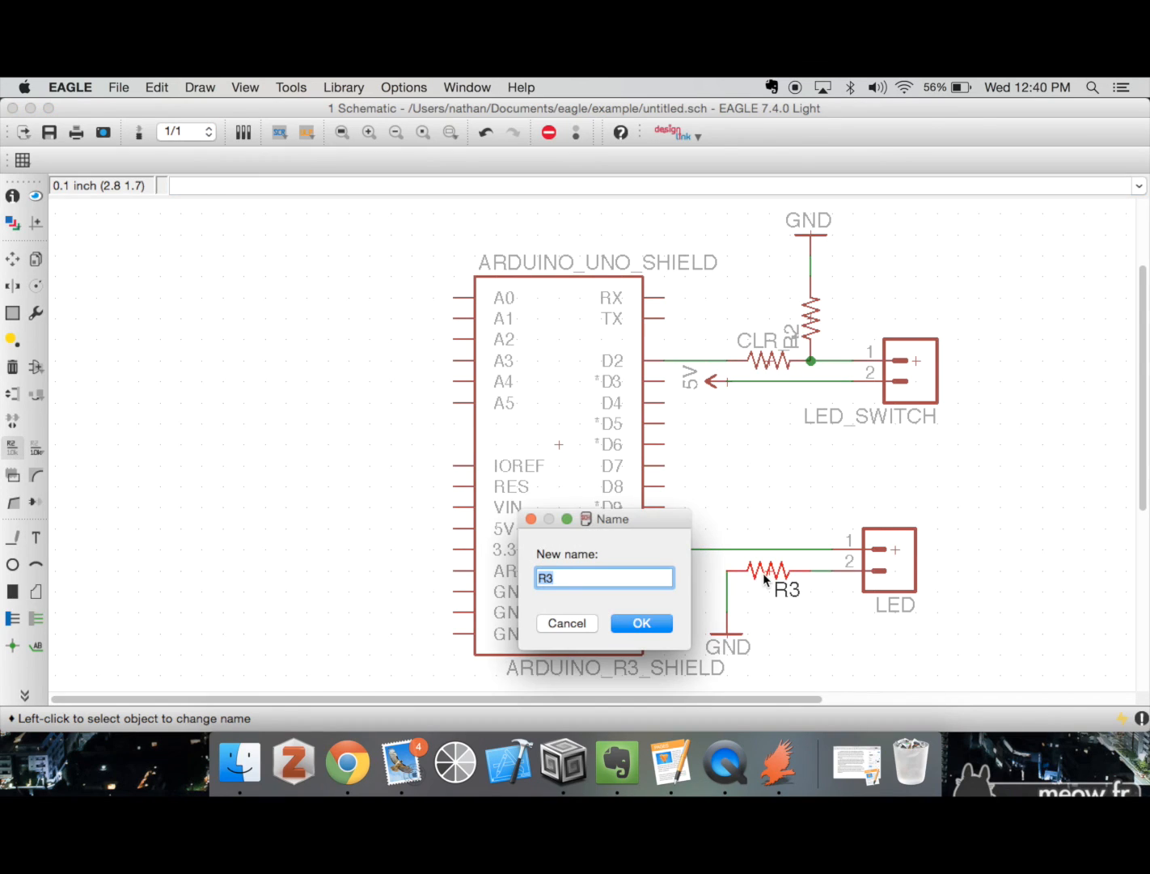
text(CLR2)
key(Left)
text(_)
key(Return)
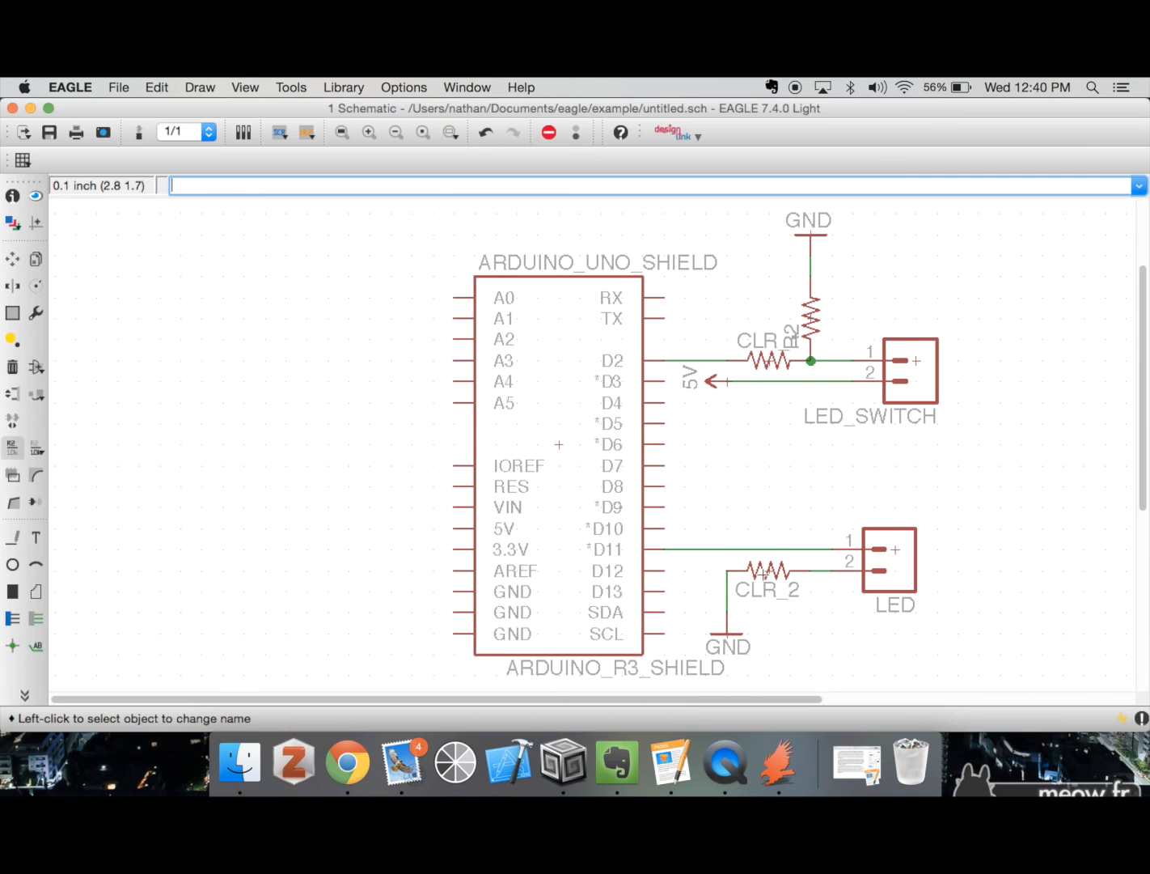
- Rename the vertical resistor R2 below the GND symbol as PDR_01
click(813, 319)
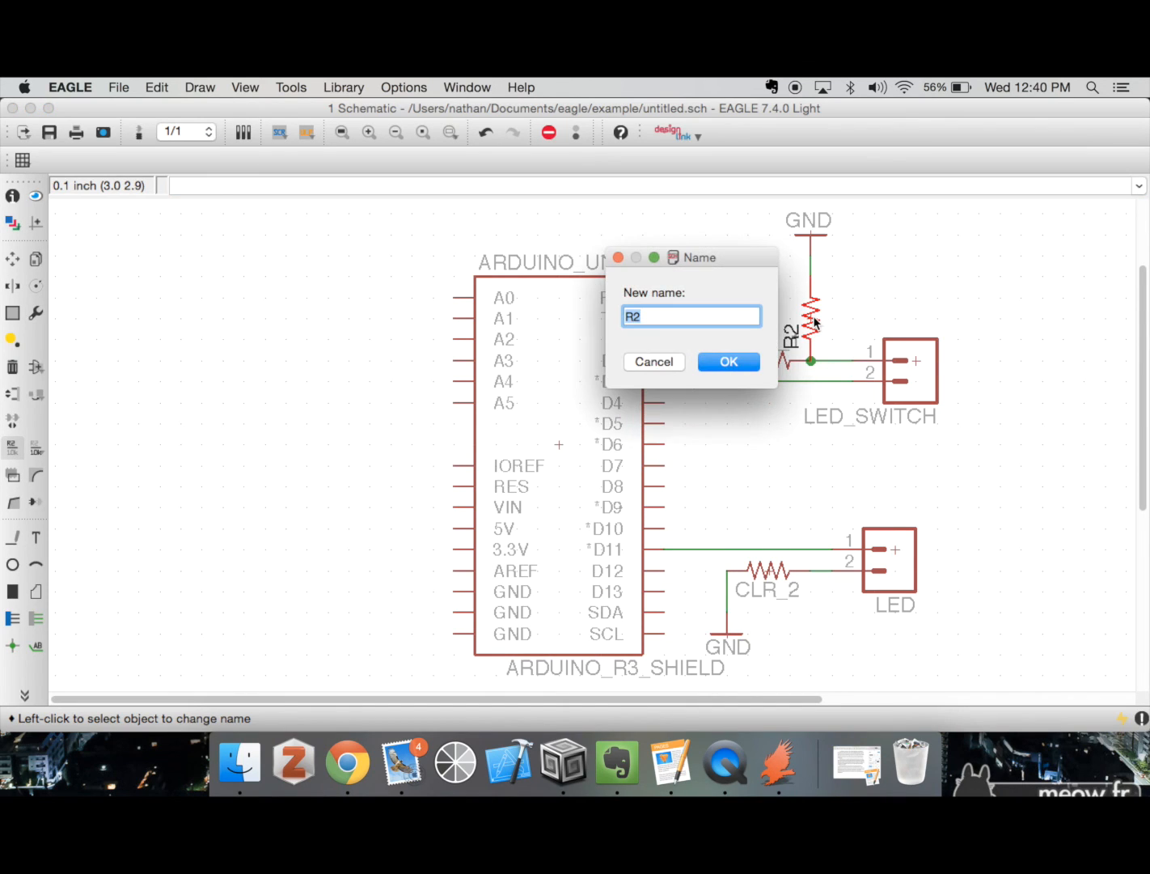
text(PDR_01)
key(Return)
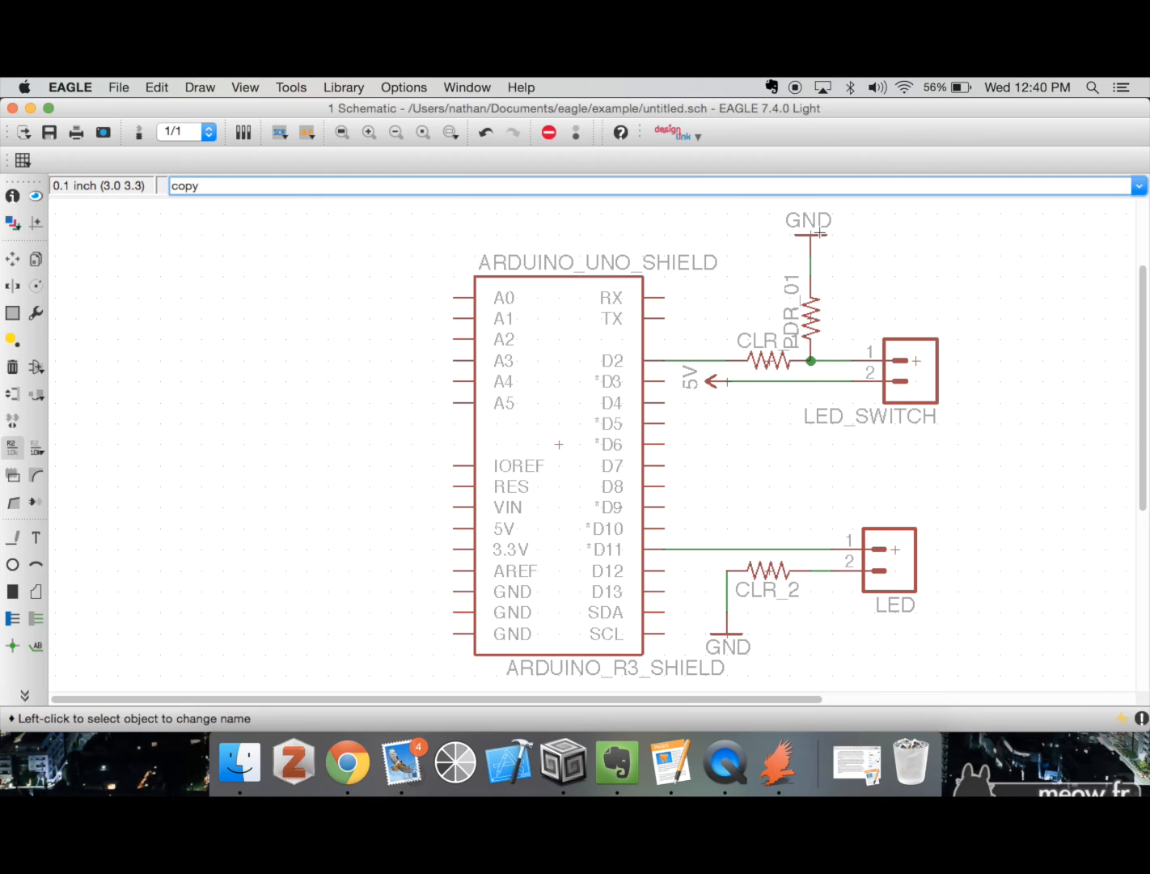
- Copy the upper GND symbol, rotate it to face the shield, and place it left of the shield's uppermost GND pin
key(Return)
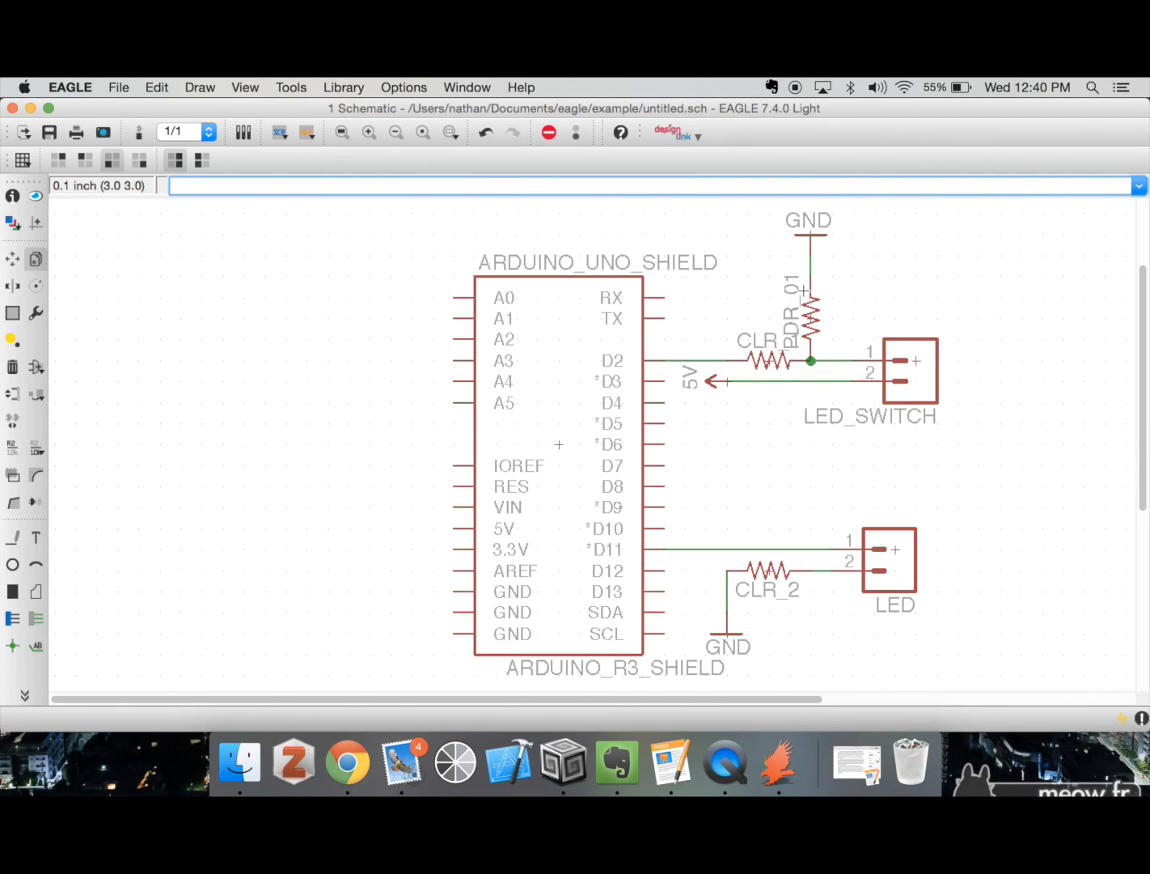
click(812, 234)
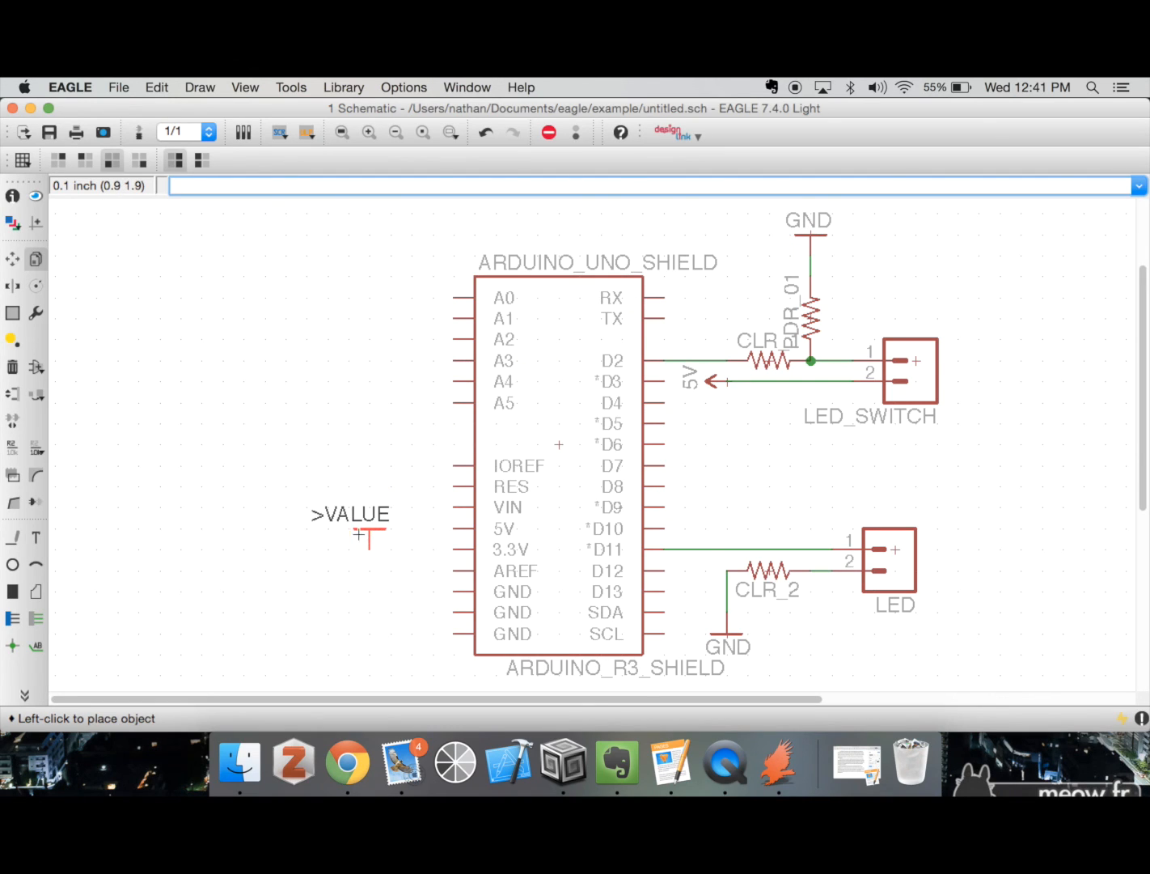
right_click(369, 549)
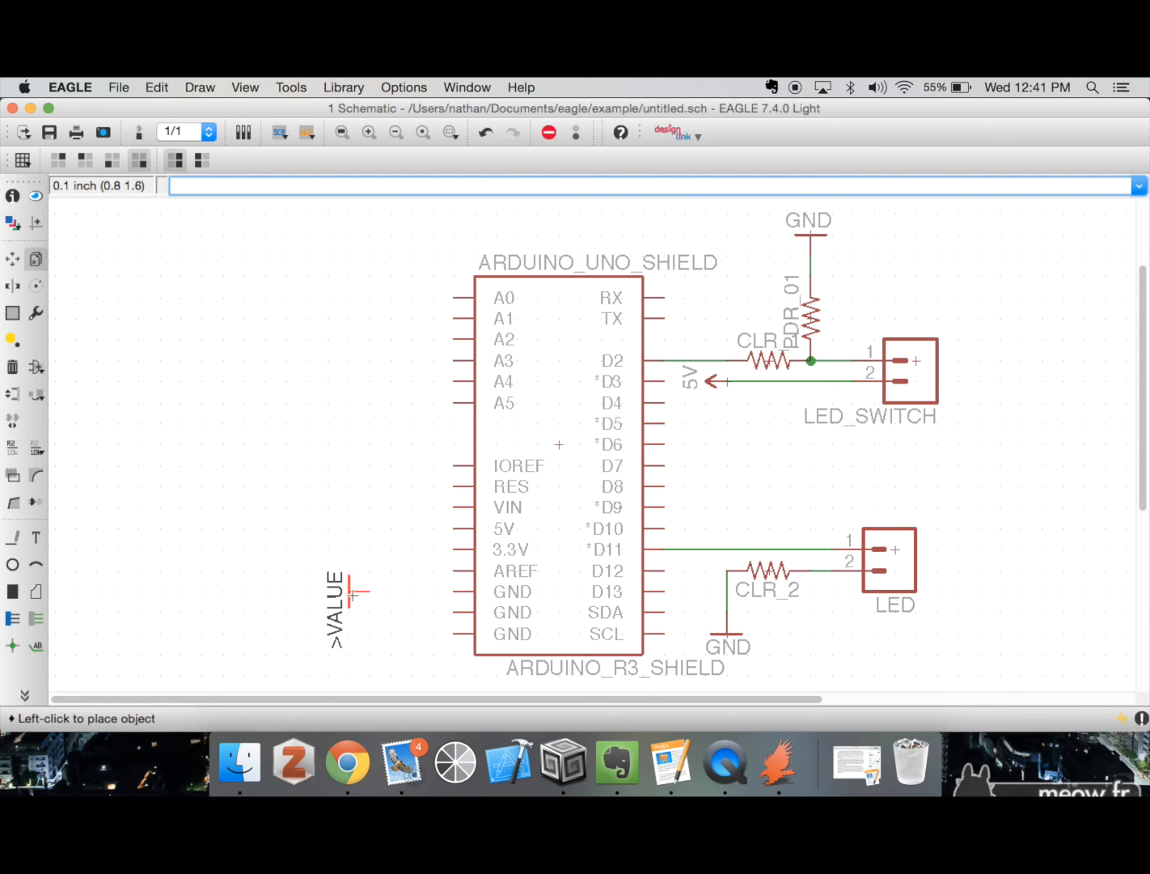
right_click(353, 593)
right_click(352, 592)
right_click(351, 593)
right_click(350, 593)
right_click(350, 593)
right_click(352, 593)
click(352, 593)
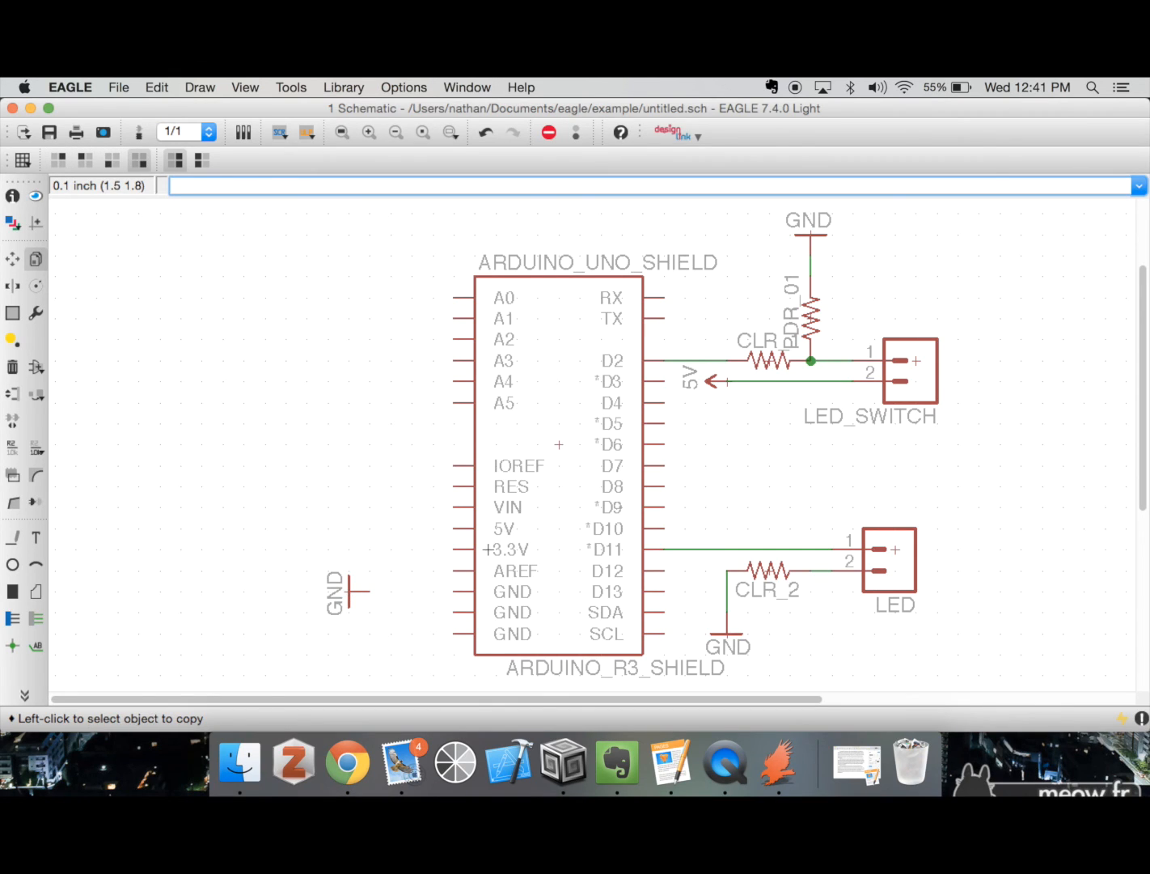
- Copy the 5V symbol and place it left of the shield's 5V pin, aligned with the new GND symbol's connection point
key(Return)
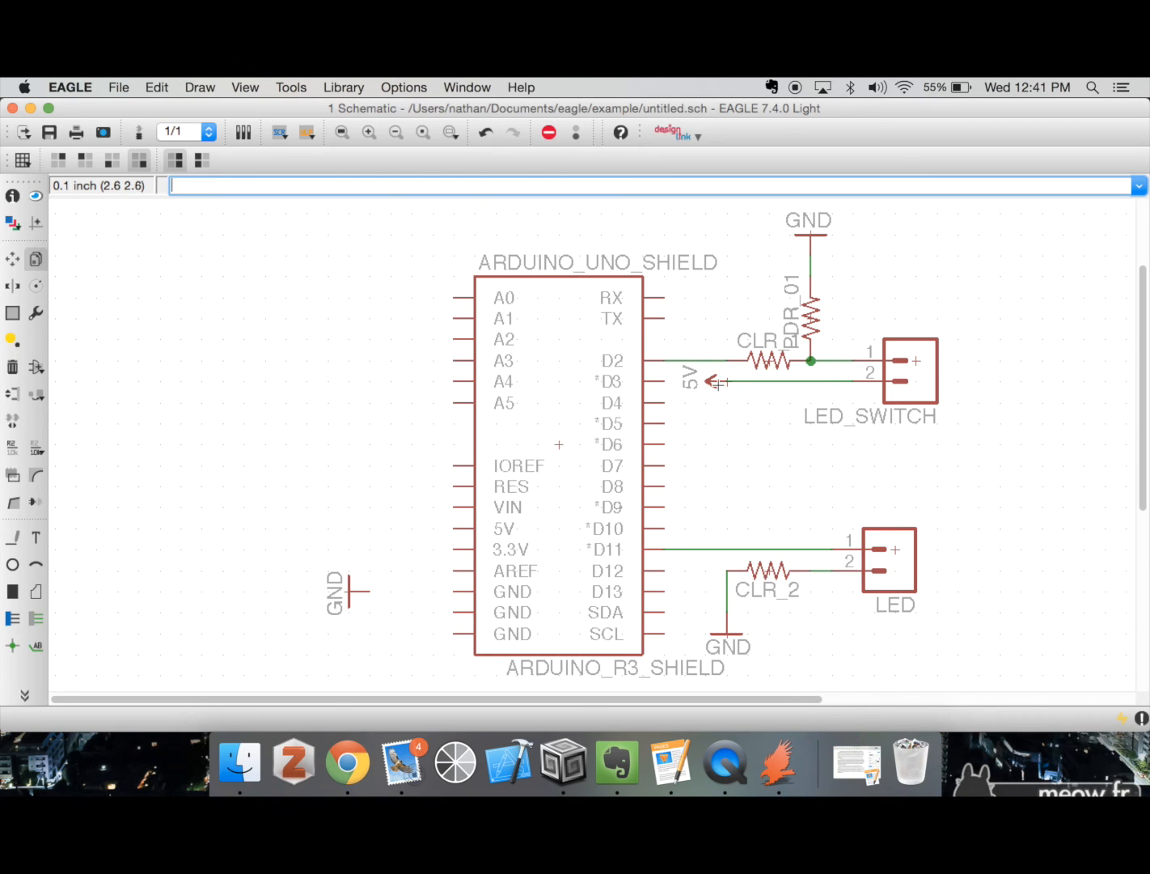
click(717, 382)
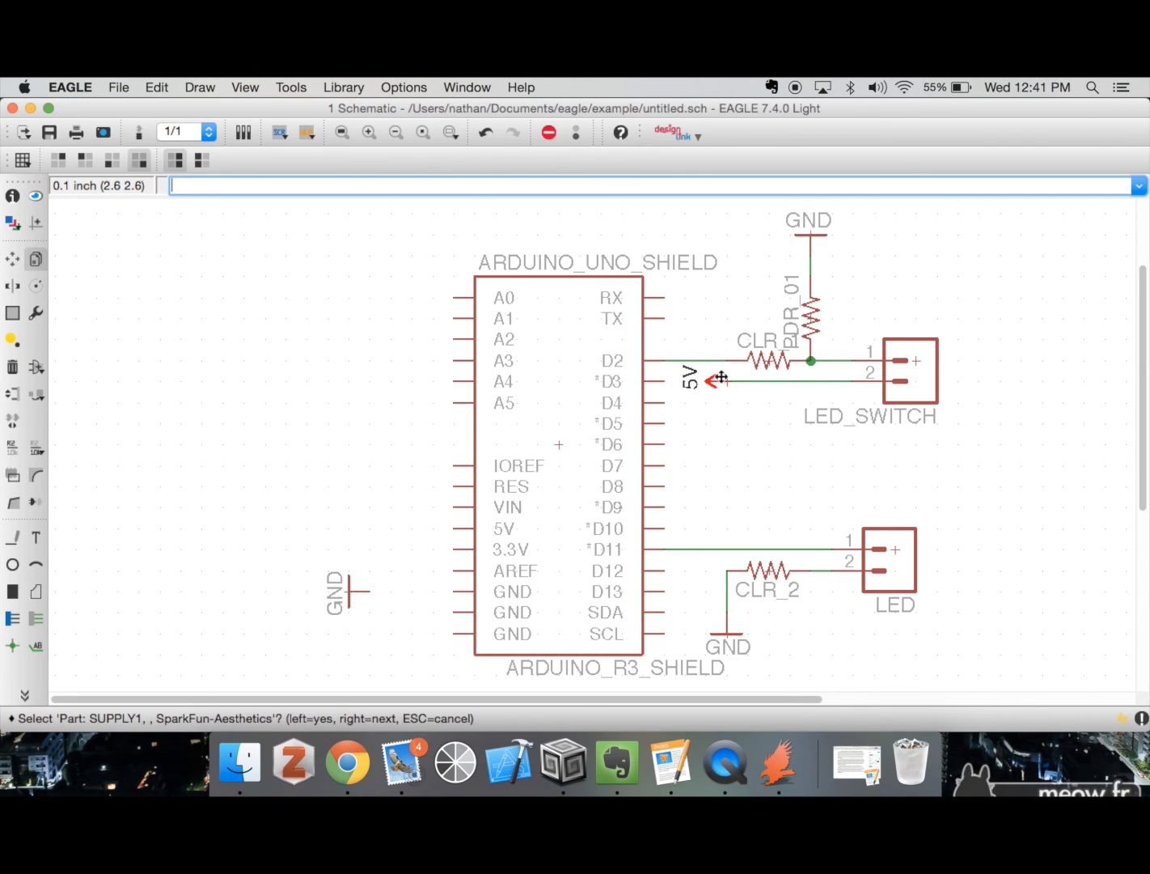
click(717, 381)
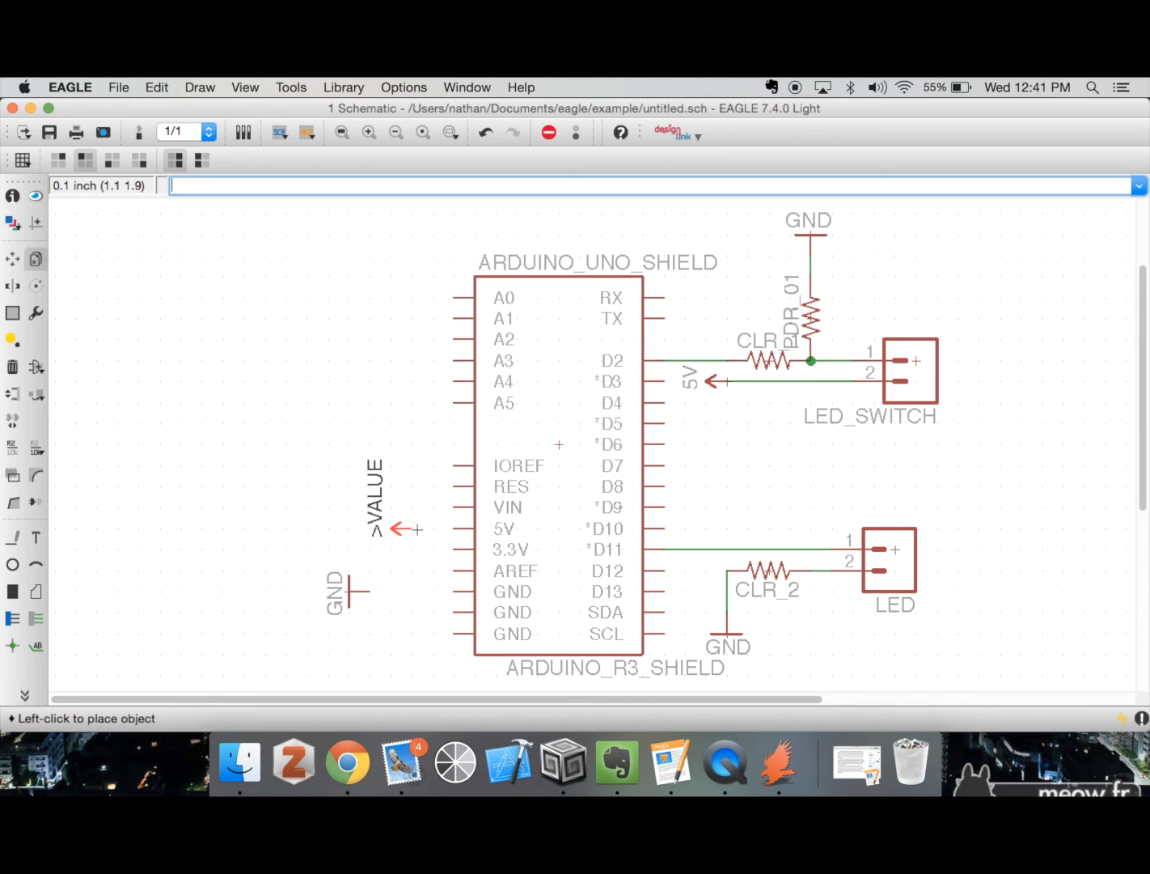
click(369, 528)
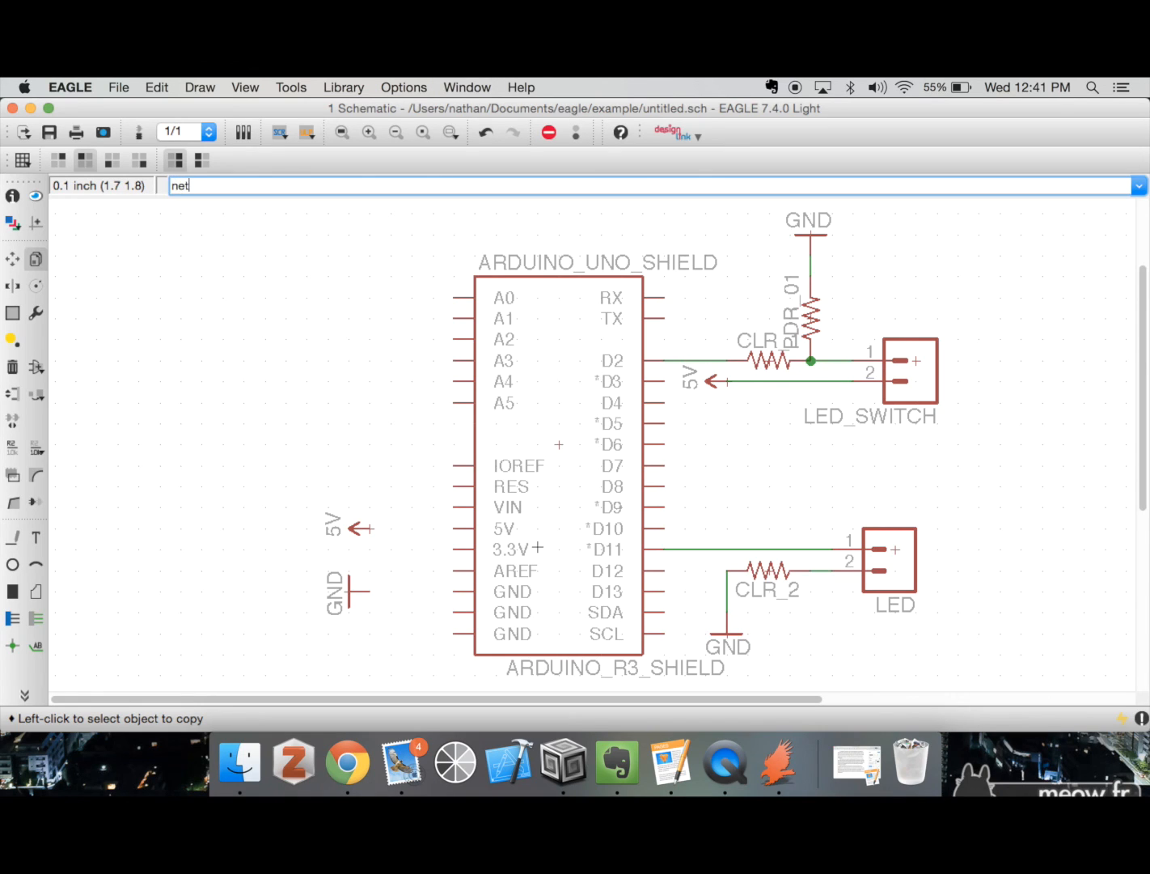
- Wire the copied 5V symbol to the shield's 5V pin and the copied GND symbol to its uppermost GND pin with nets
key(Return)
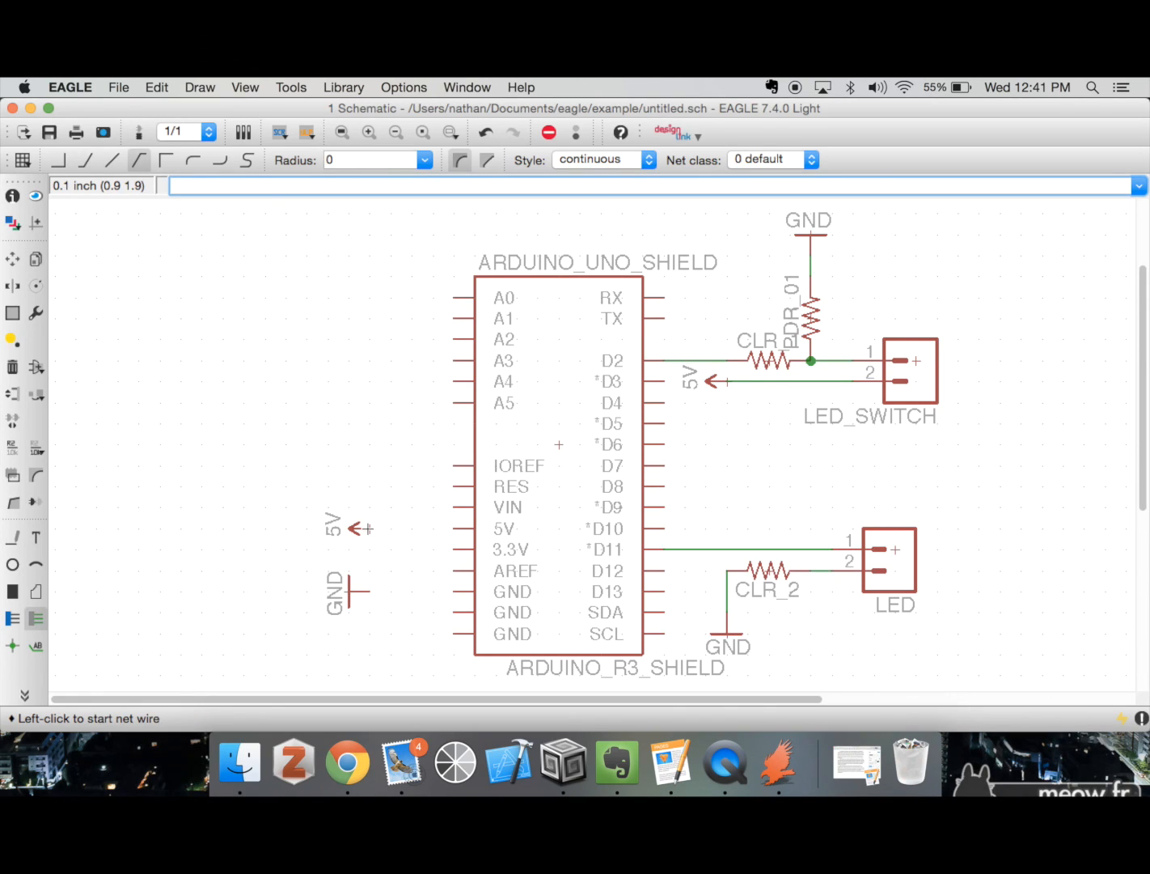
click(369, 528)
click(456, 529)
click(370, 591)
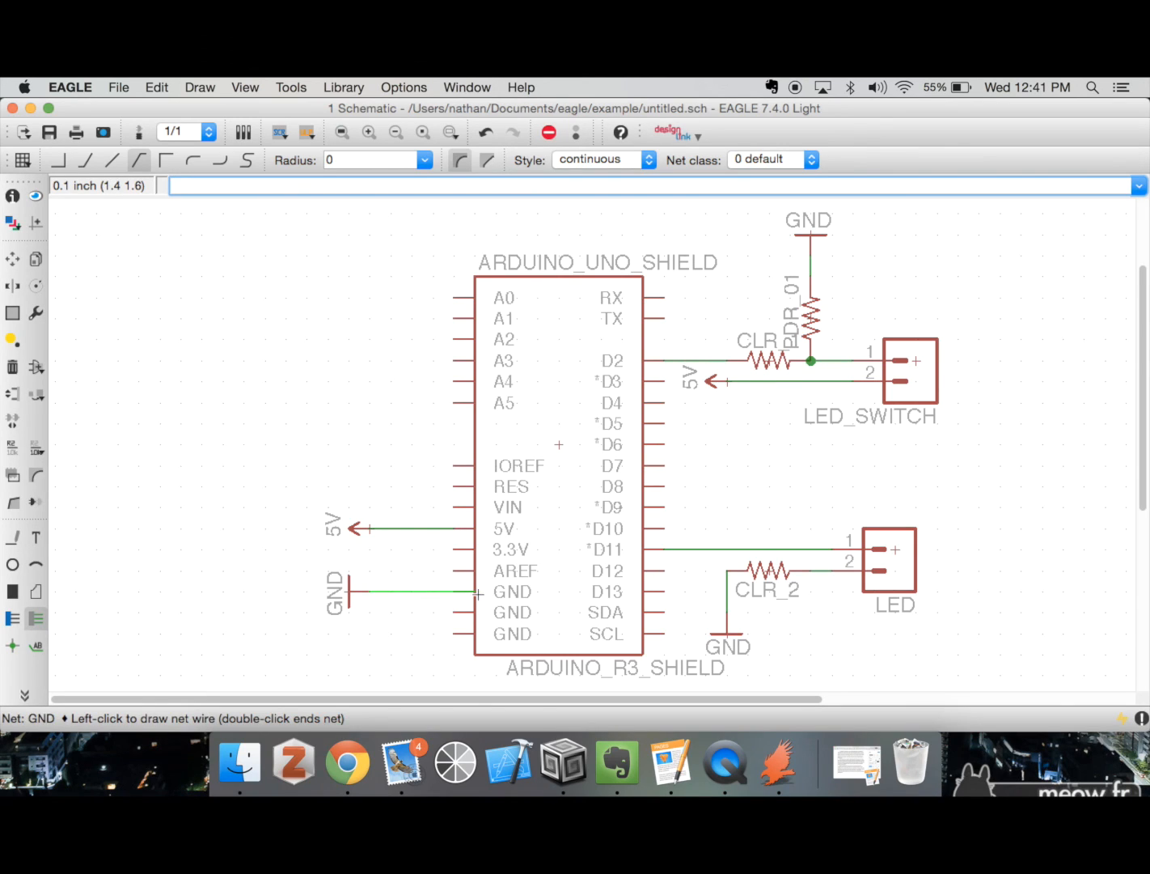
click(457, 594)
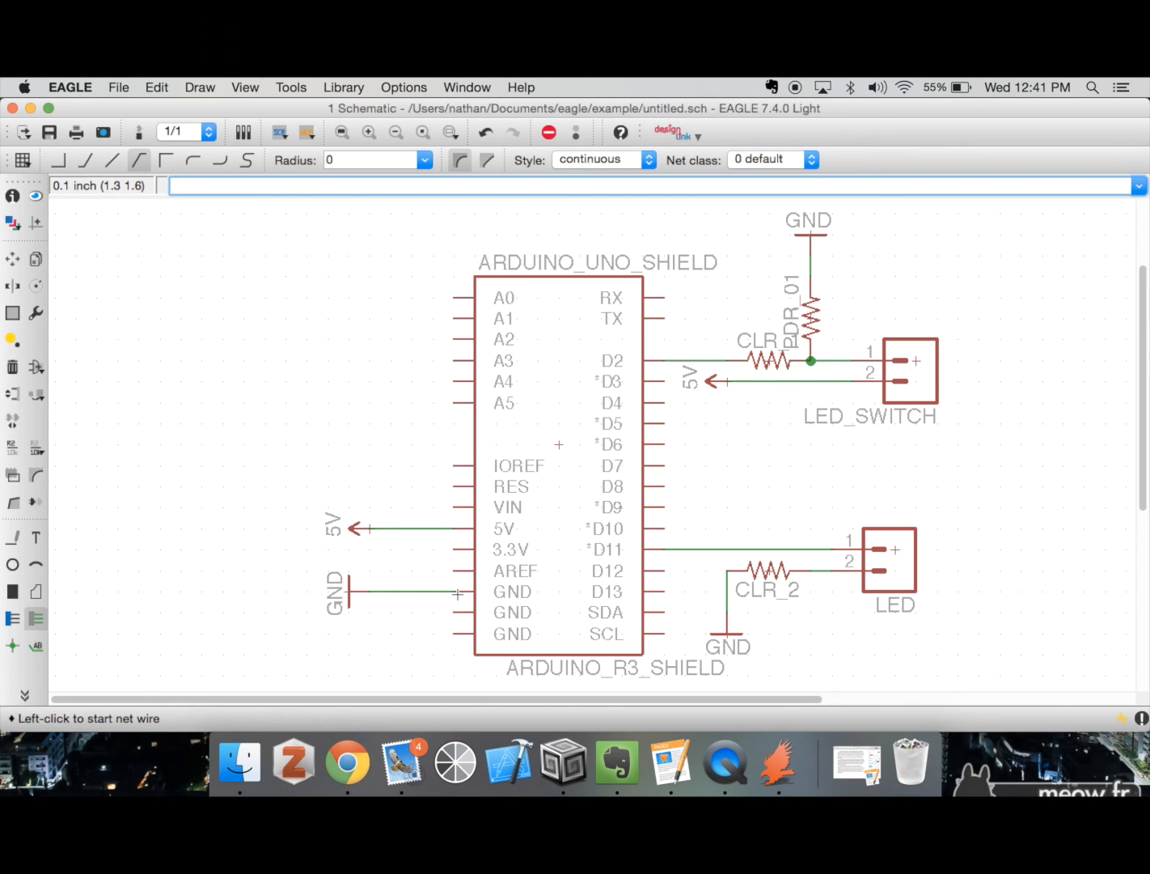
- Move the Arduino Uno shield part 0.1 inch to the left, keeping its nets attached
key(Return)
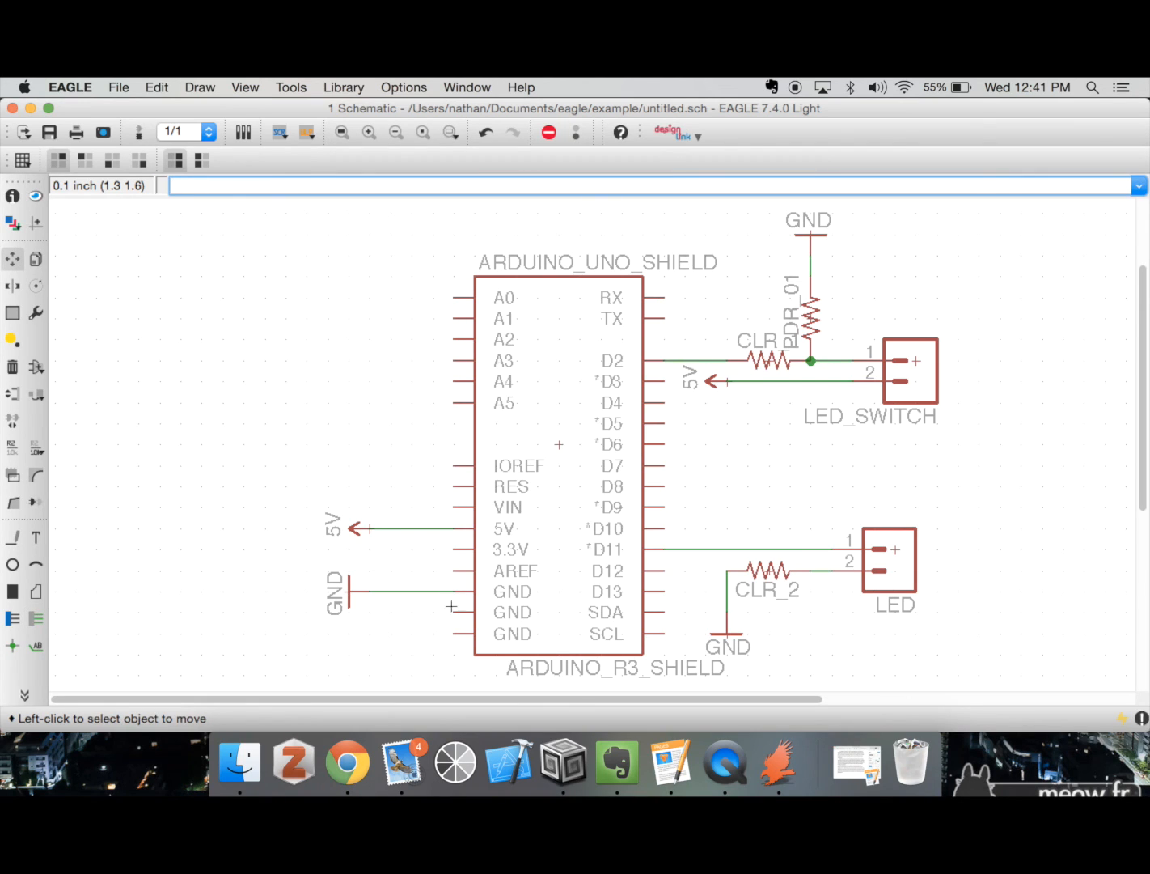
click(562, 443)
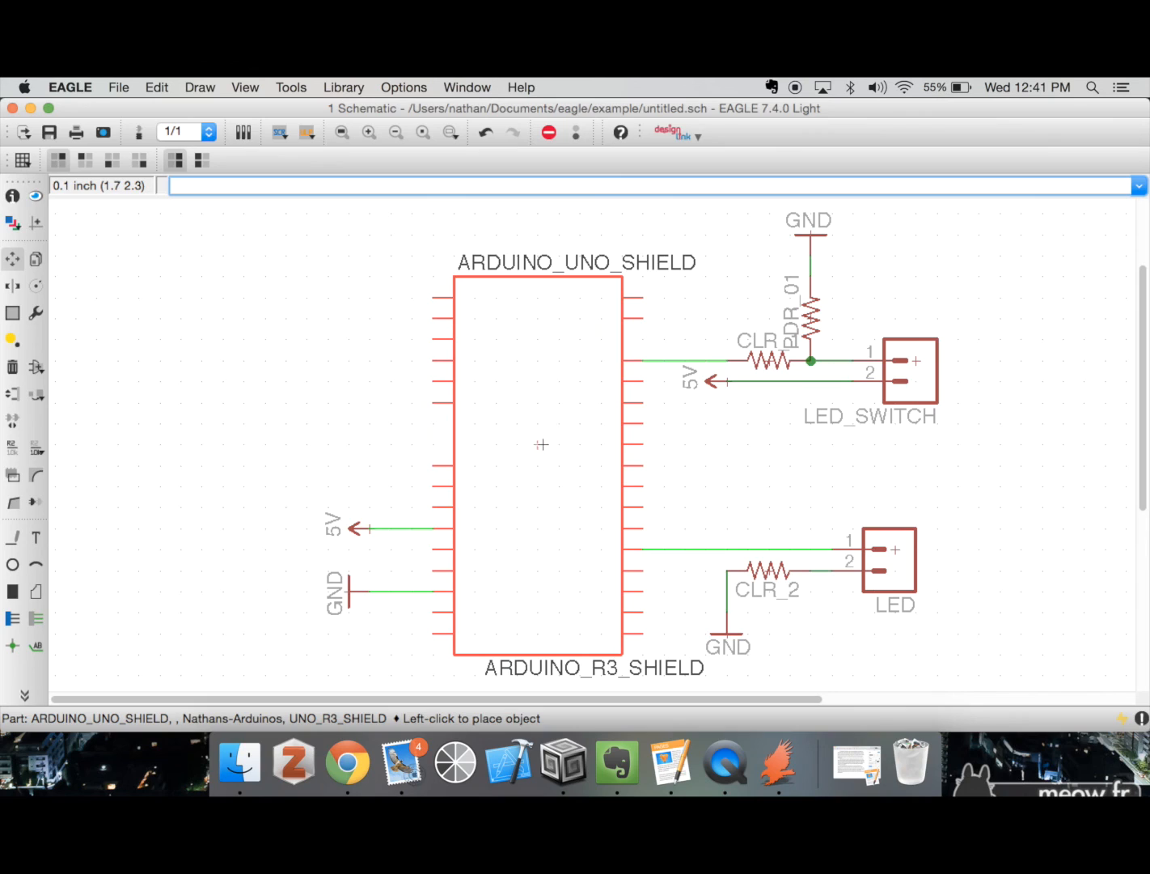
click(527, 453)
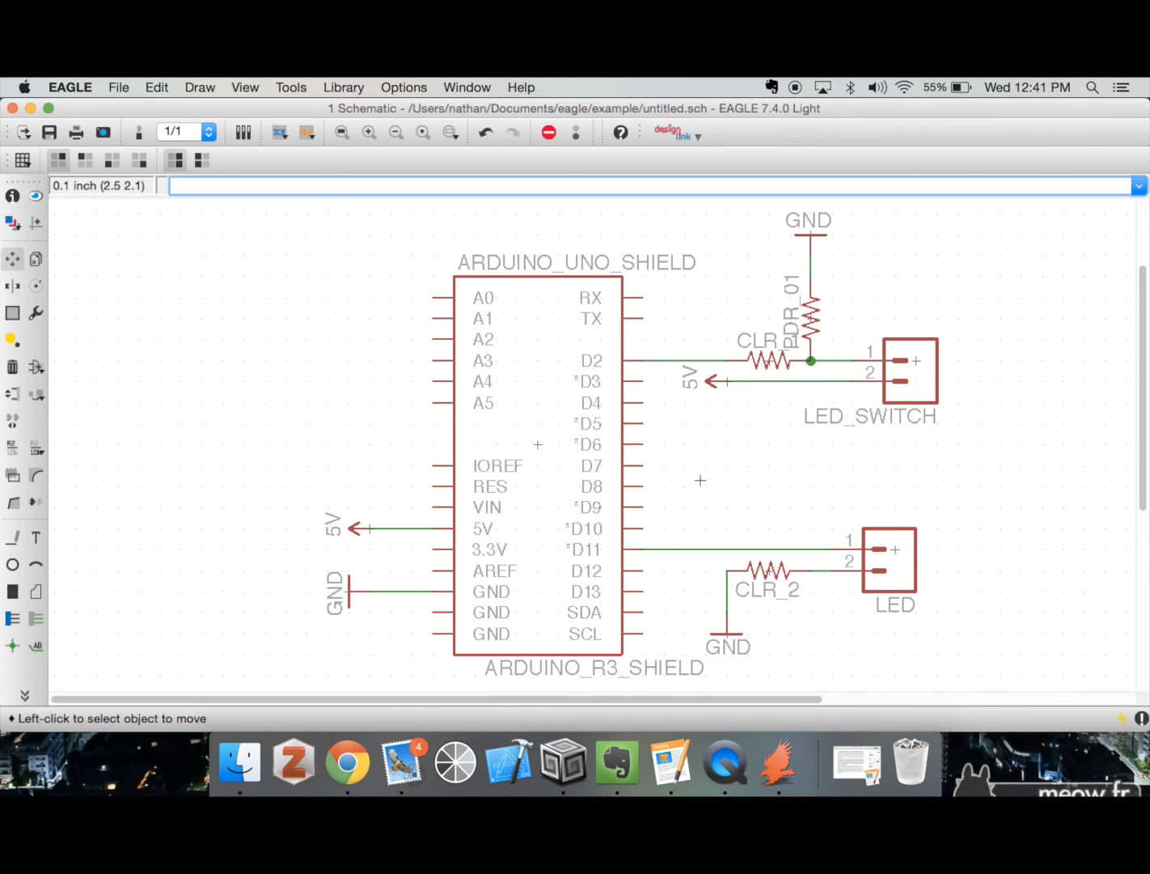